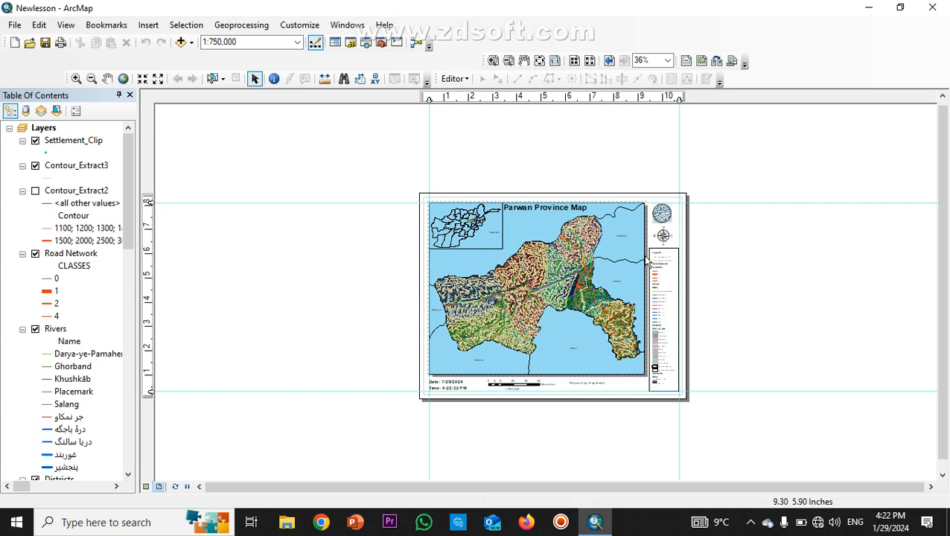
Step: Inspect the Parwan Province map layout and collapse the Contour_Extract2 legend in the layer list
{"action": "scroll", "coordinate": [498, 345], "scroll_direction": "up", "scroll_amount": 3}
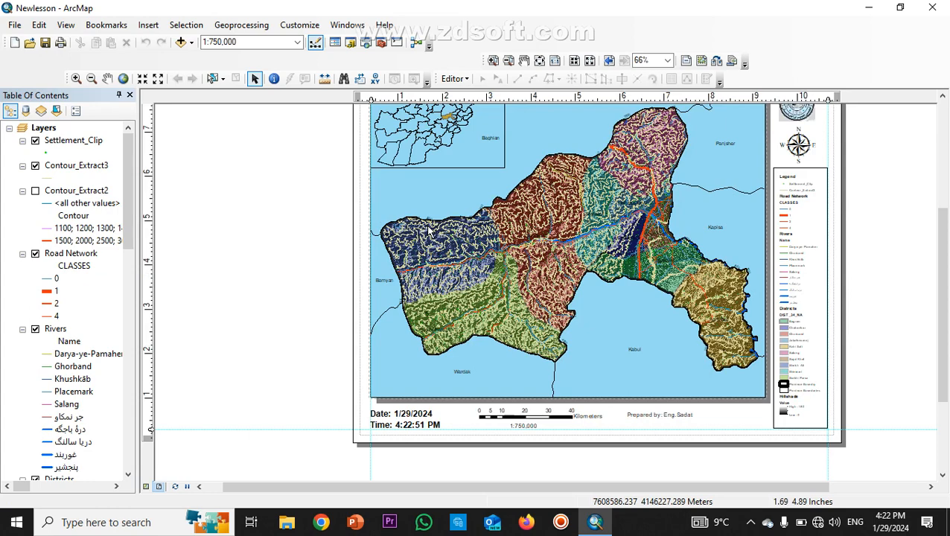
{"action": "scroll", "coordinate": [655, 370], "scroll_direction": "up", "scroll_amount": 3}
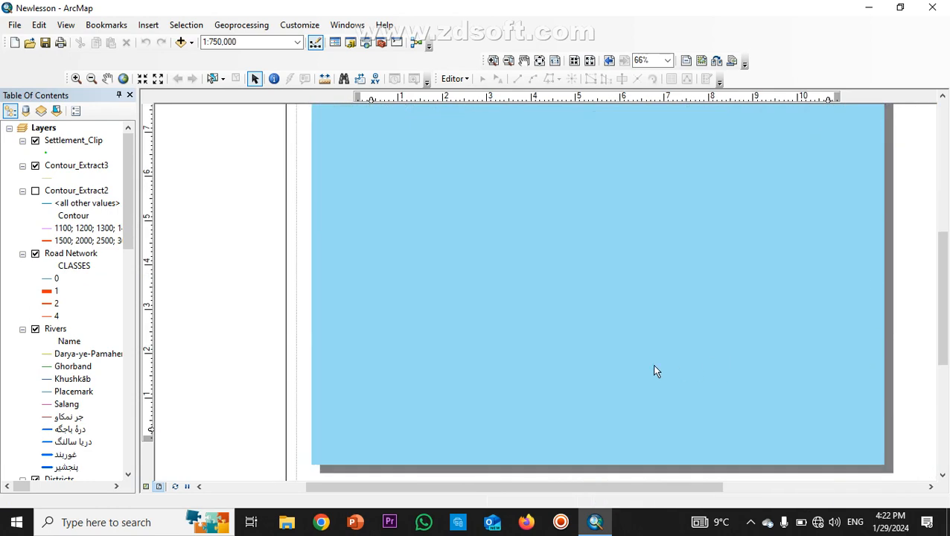
{"action": "scroll", "coordinate": [631, 299], "scroll_direction": "down", "scroll_amount": 2}
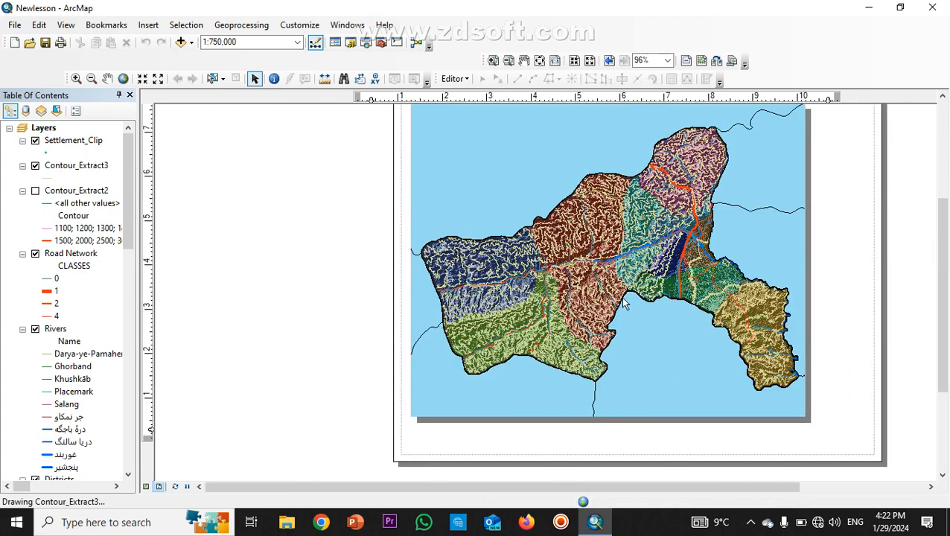
{"action": "scroll", "coordinate": [677, 365], "scroll_direction": "up", "scroll_amount": 1}
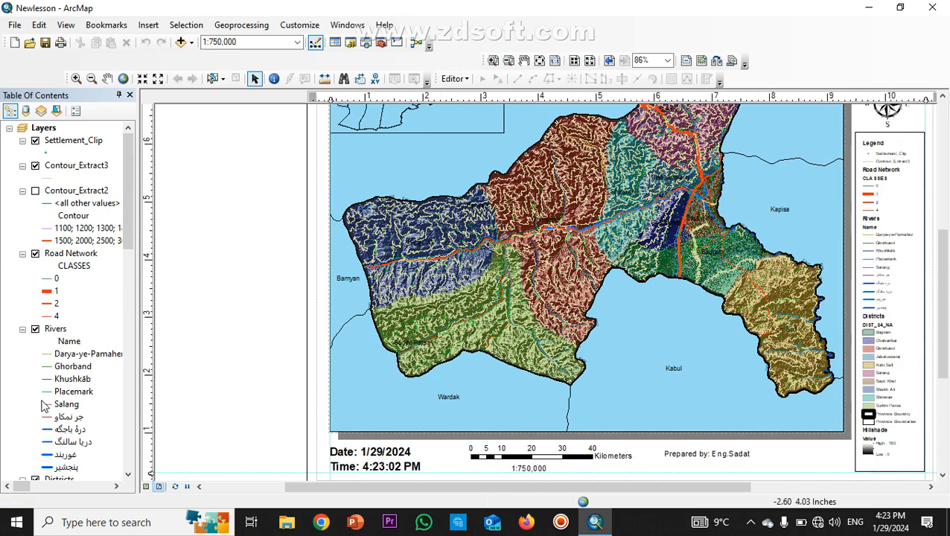
{"action": "left_click", "coordinate": [22, 192]}
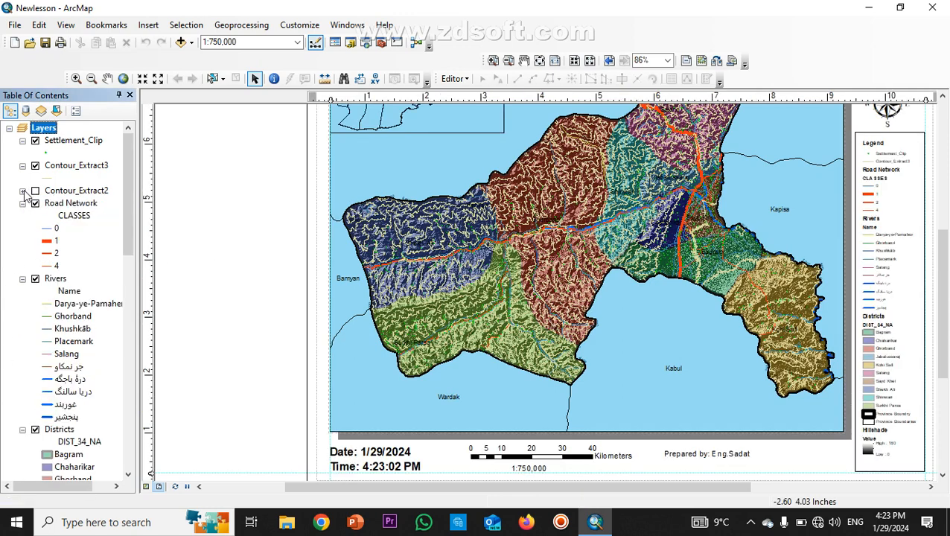
{"action": "scroll", "coordinate": [87, 261], "scroll_direction": "down", "scroll_amount": 2}
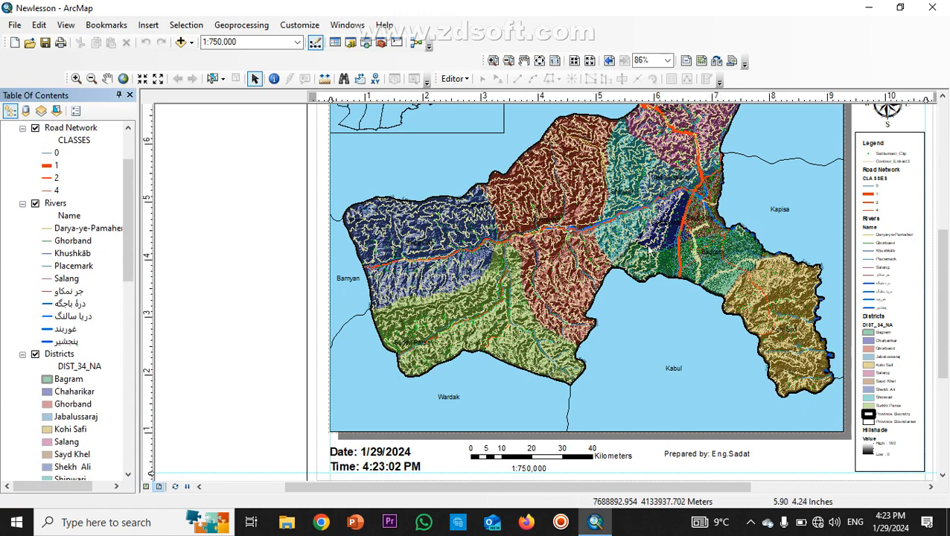
Step: Examine the Parwan Province Map title's properties, including its text, font, size and position settings
{"action": "scroll", "coordinate": [675, 236], "scroll_direction": "down", "scroll_amount": 3}
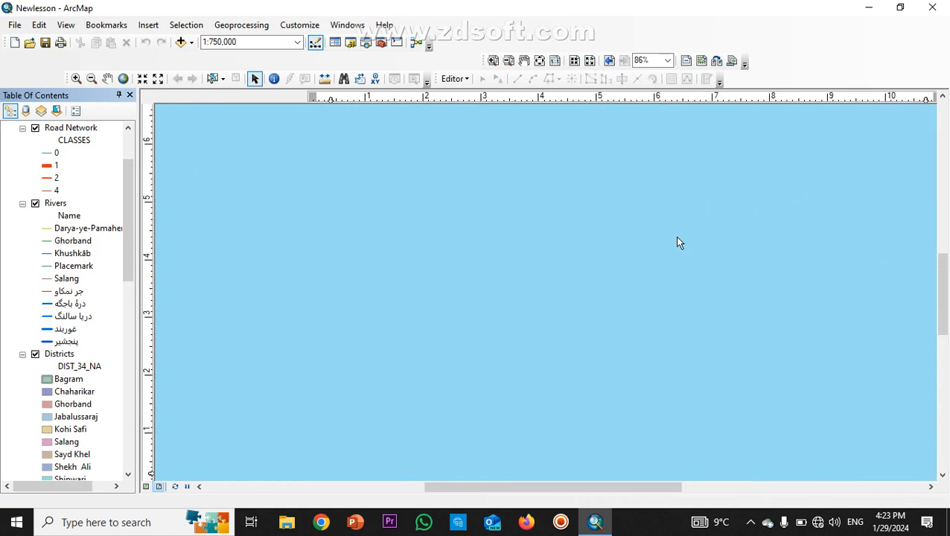
{"action": "scroll", "coordinate": [634, 227], "scroll_direction": "up", "scroll_amount": 4}
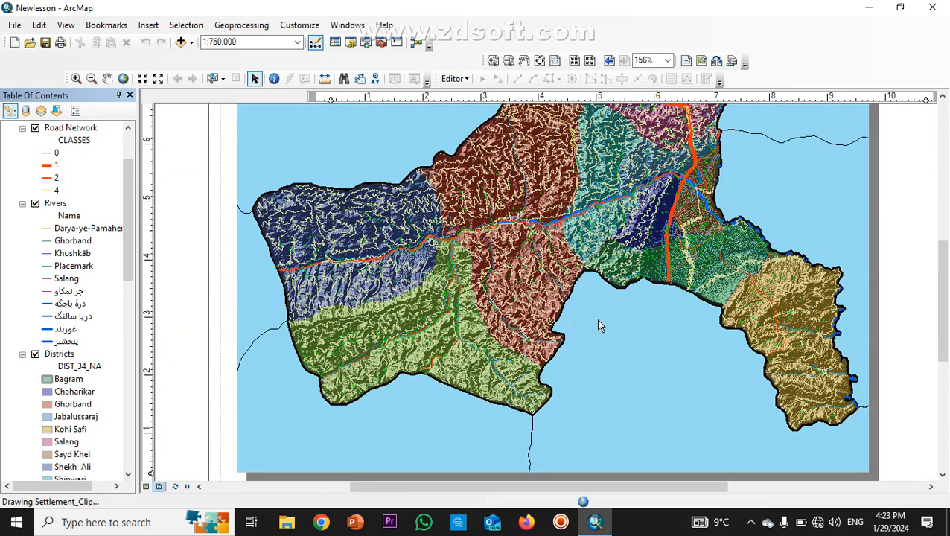
{"action": "scroll", "coordinate": [600, 325], "scroll_direction": "up", "scroll_amount": 1}
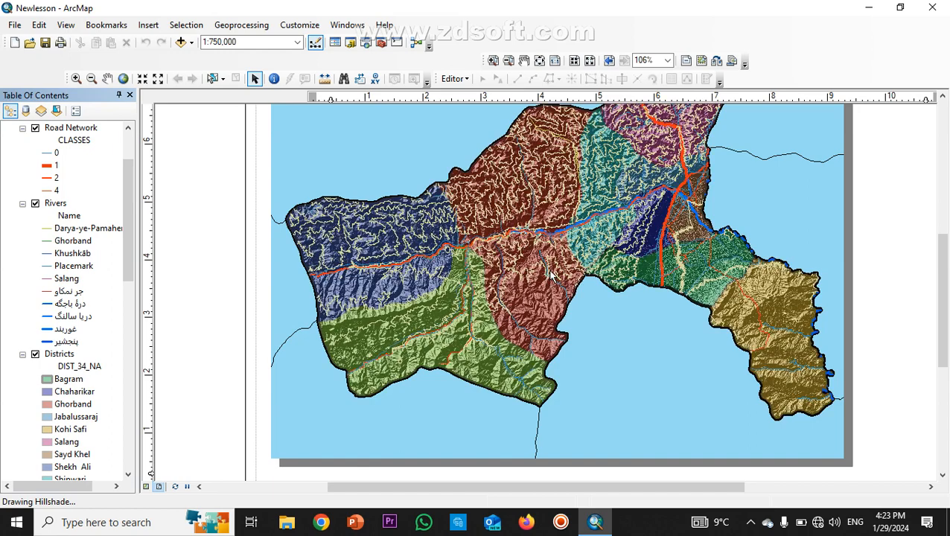
{"action": "scroll", "coordinate": [554, 275], "scroll_direction": "up", "scroll_amount": 2}
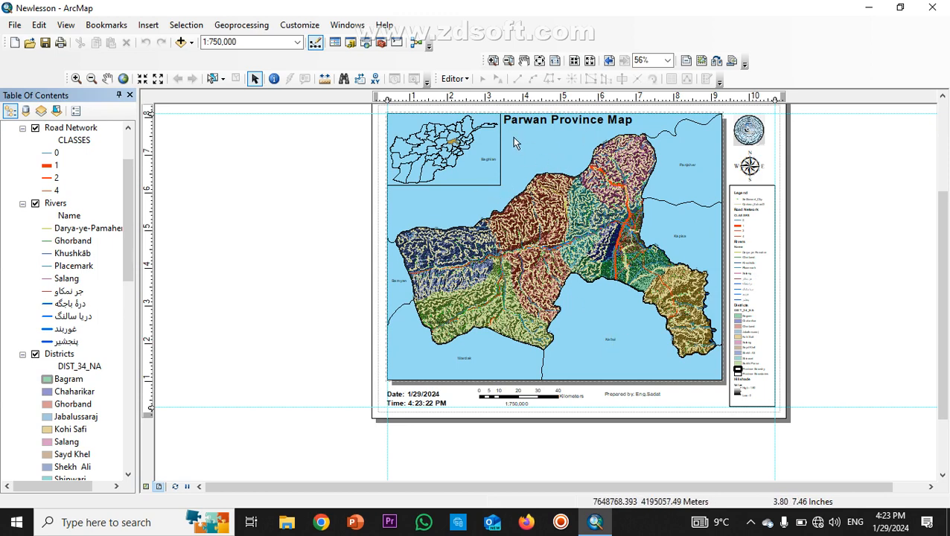
{"action": "right_click", "coordinate": [551, 125]}
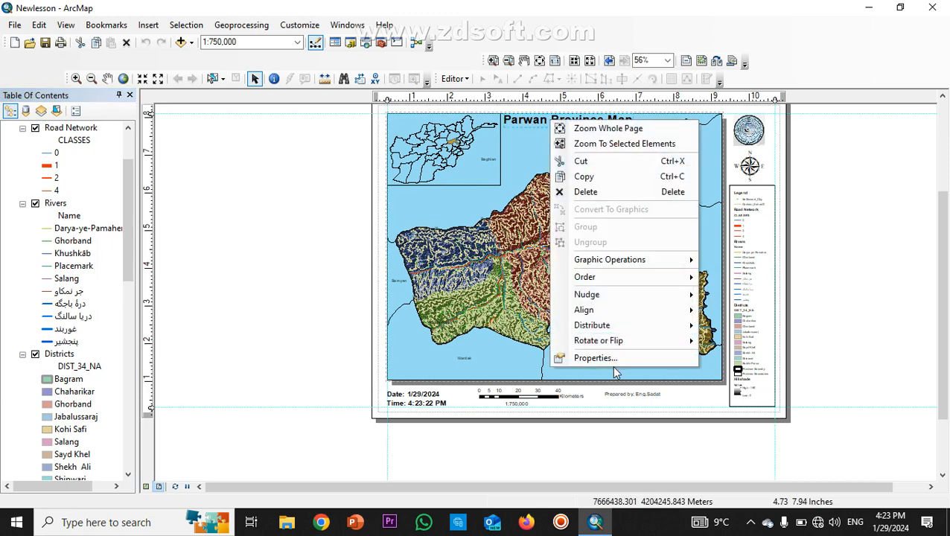
{"action": "left_click", "coordinate": [608, 357]}
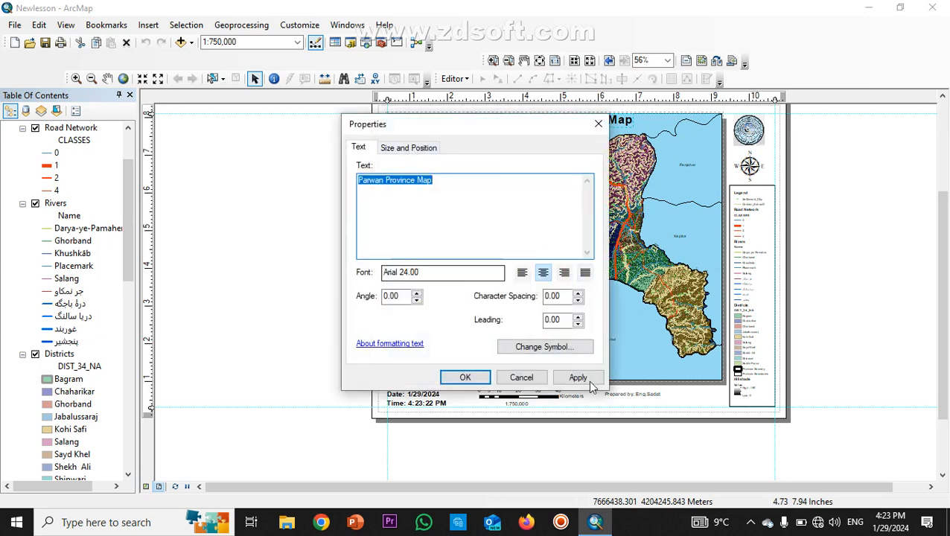
{"action": "left_click", "coordinate": [417, 151]}
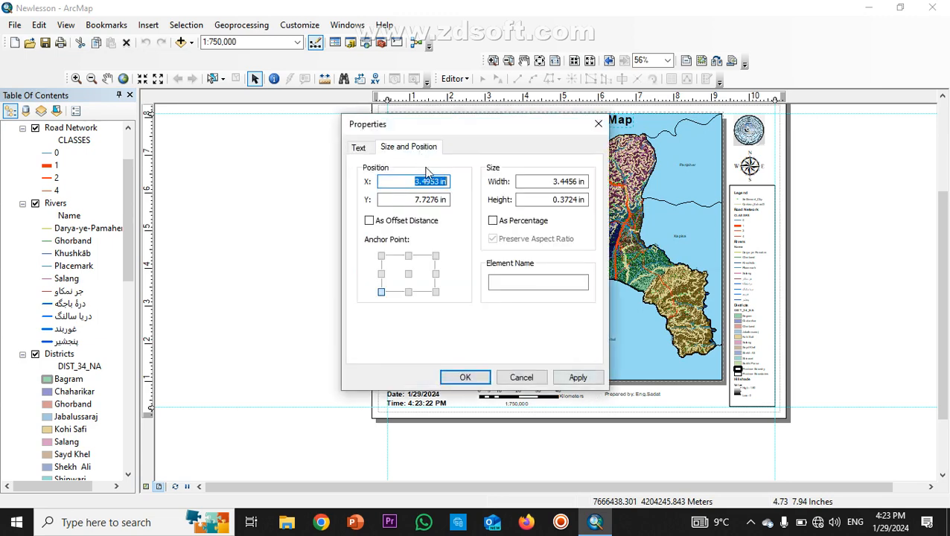
{"action": "left_click", "coordinate": [359, 150]}
{"action": "left_click", "coordinate": [461, 176]}
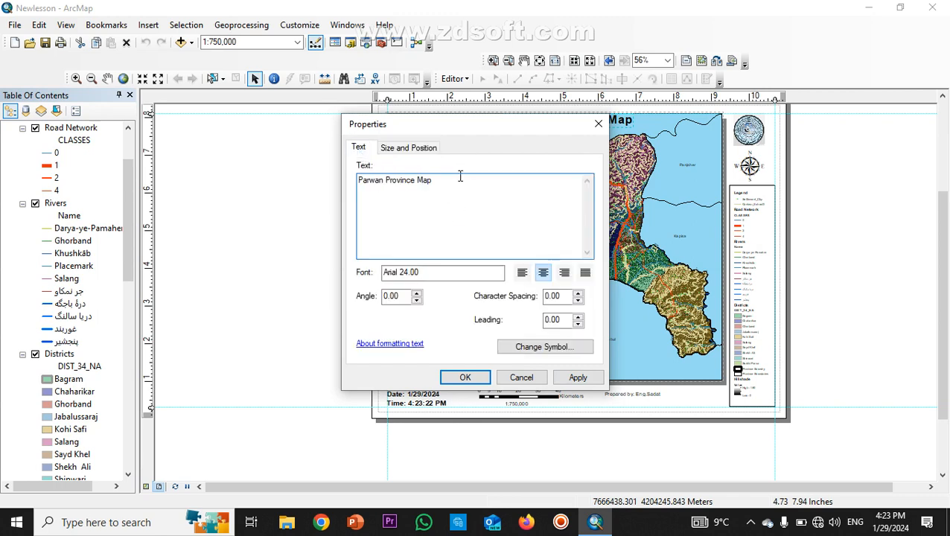
{"action": "left_click_drag", "start_coordinate": [459, 197], "coordinate": [347, 173]}
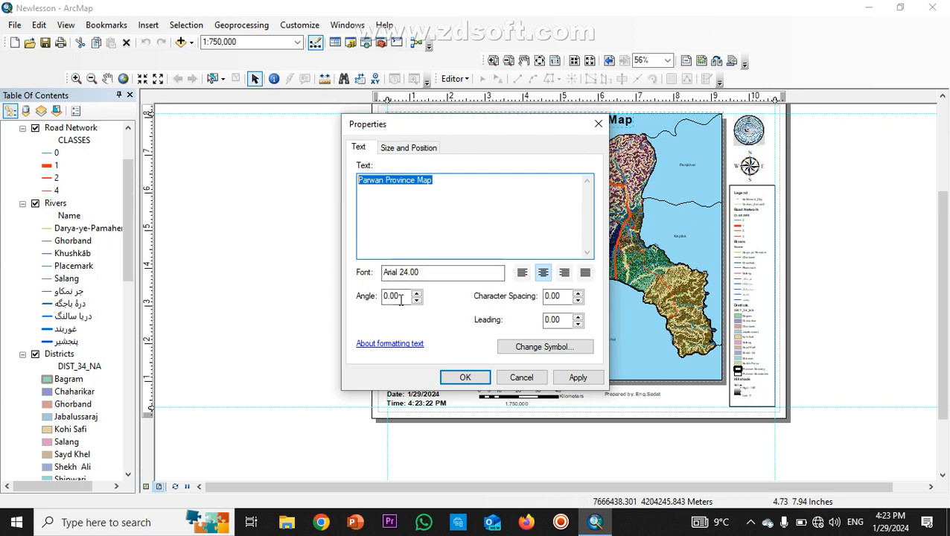
{"action": "left_click", "coordinate": [457, 274]}
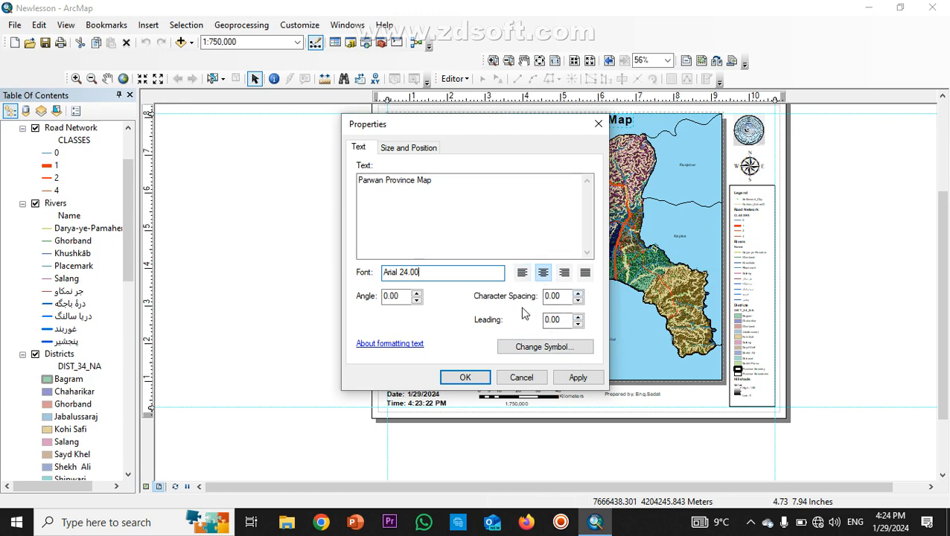
Step: Browse the text symbol styles available for the map title, then close its properties without changing anything
{"action": "left_click", "coordinate": [538, 353]}
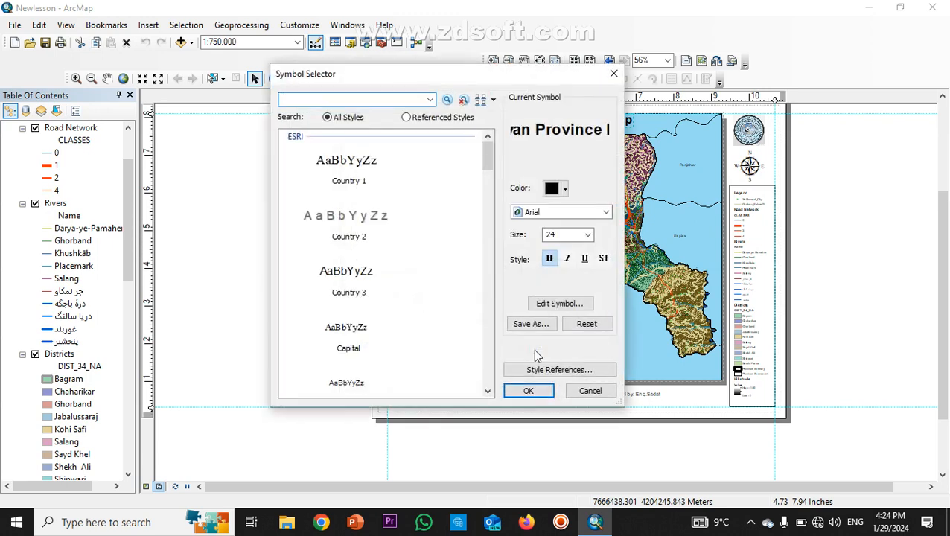
{"action": "scroll", "coordinate": [397, 268], "scroll_direction": "down", "scroll_amount": 3}
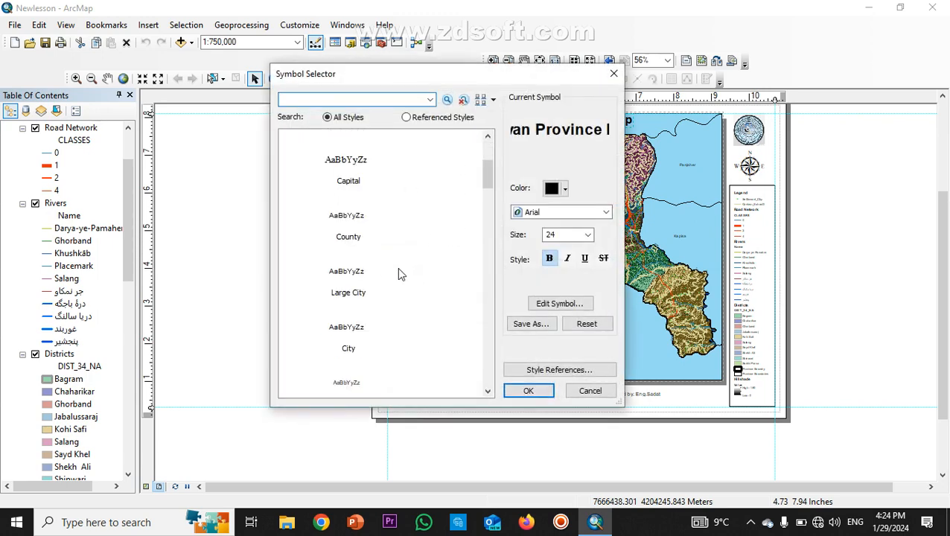
{"action": "scroll", "coordinate": [397, 268], "scroll_direction": "up", "scroll_amount": 3}
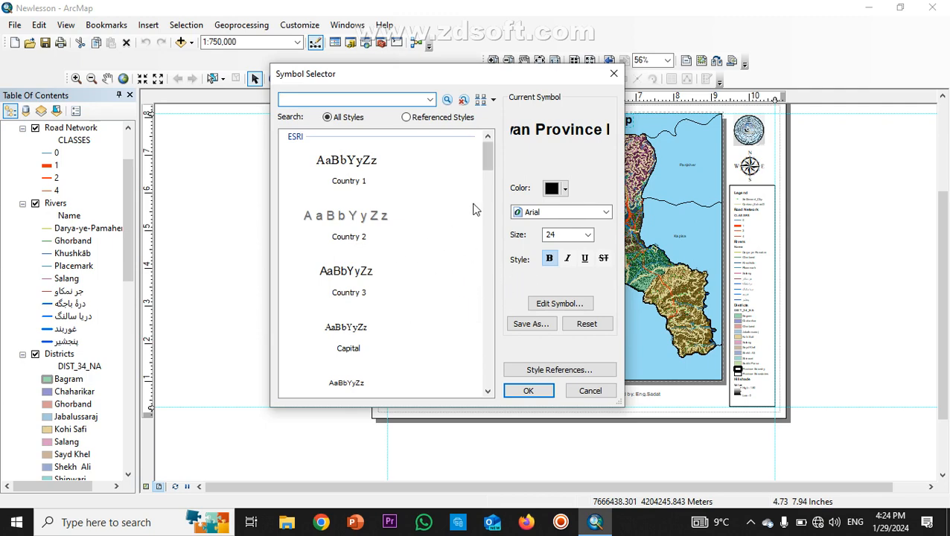
{"action": "left_click", "coordinate": [614, 74]}
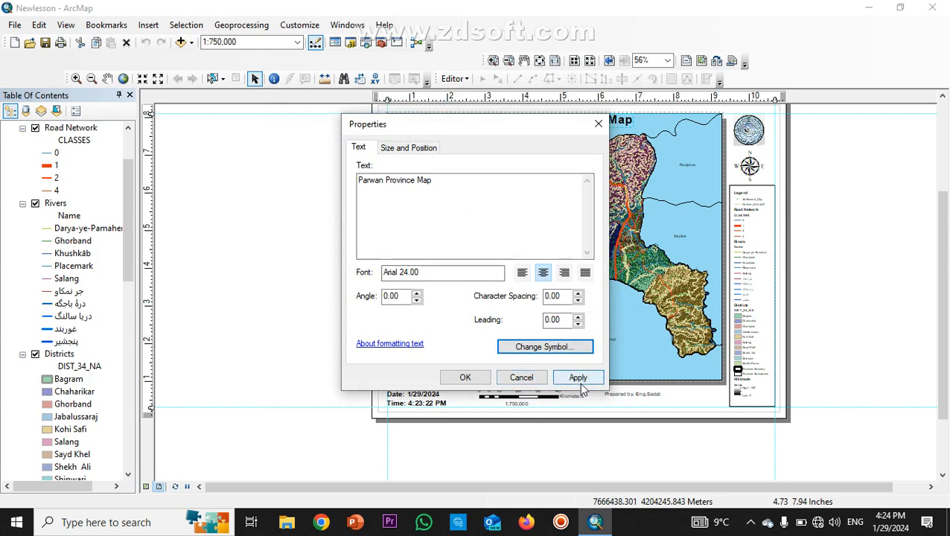
{"action": "left_click", "coordinate": [458, 378]}
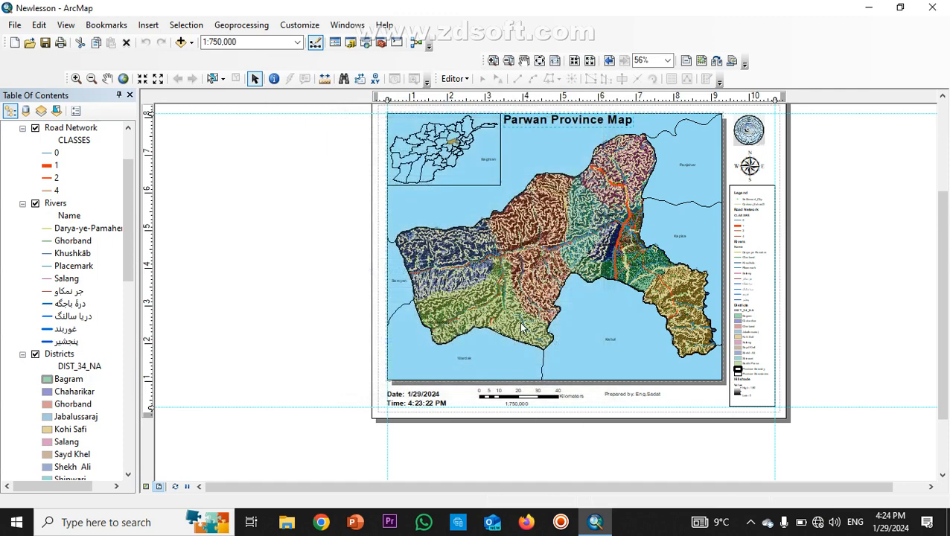
{"action": "right_click", "coordinate": [583, 122]}
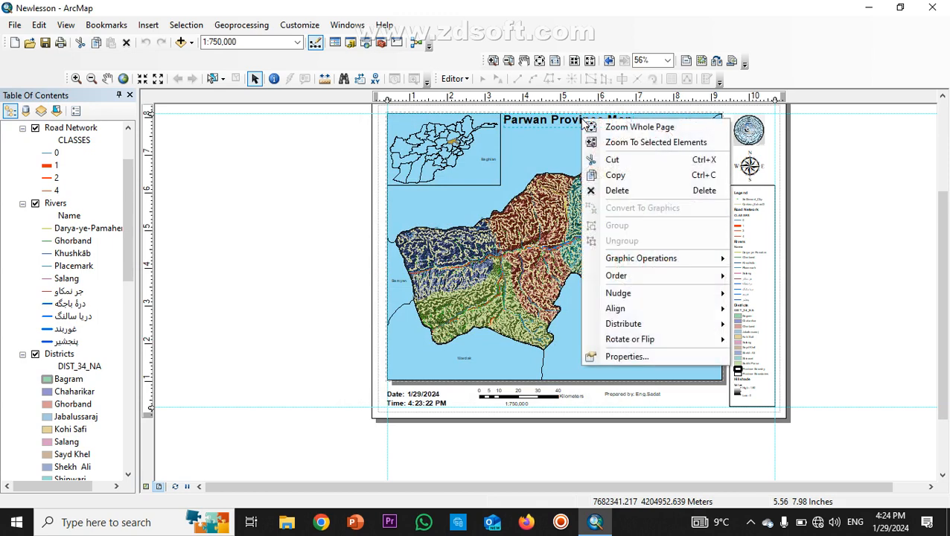
{"action": "left_click", "coordinate": [306, 245]}
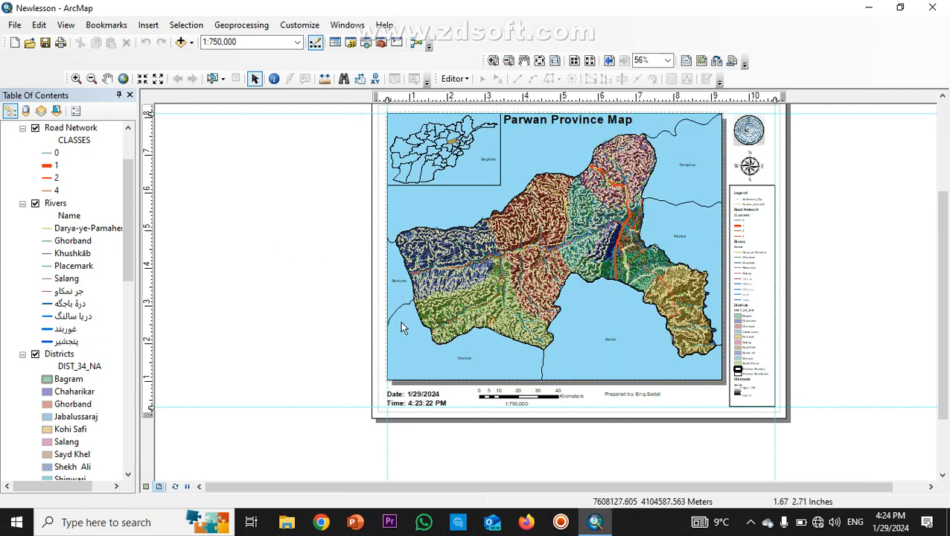
Step: Convert the labels of all Province Boundaries features to annotation stored in the map
{"action": "scroll", "coordinate": [589, 430], "scroll_direction": "down", "scroll_amount": 1}
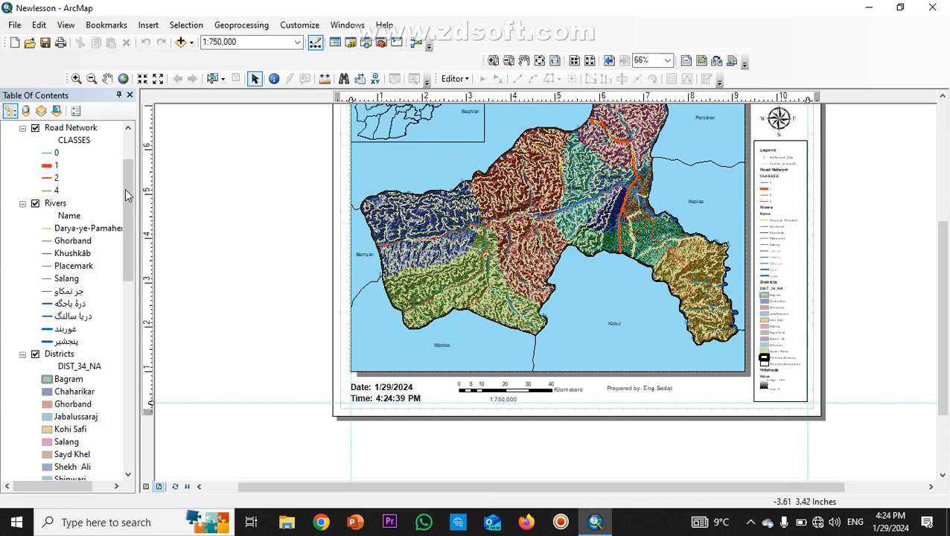
{"action": "left_click_drag", "start_coordinate": [128, 211], "coordinate": [146, 277]}
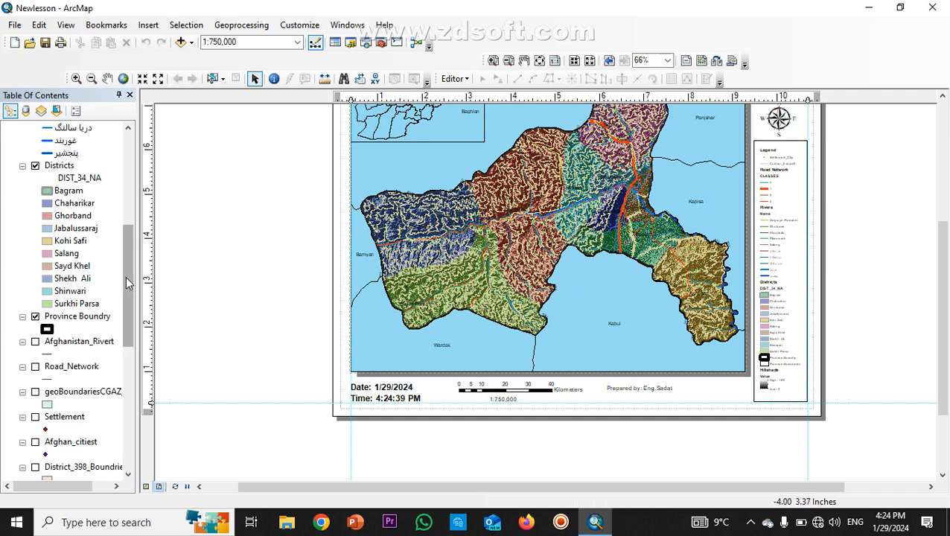
{"action": "left_click_drag", "start_coordinate": [128, 273], "coordinate": [137, 330]}
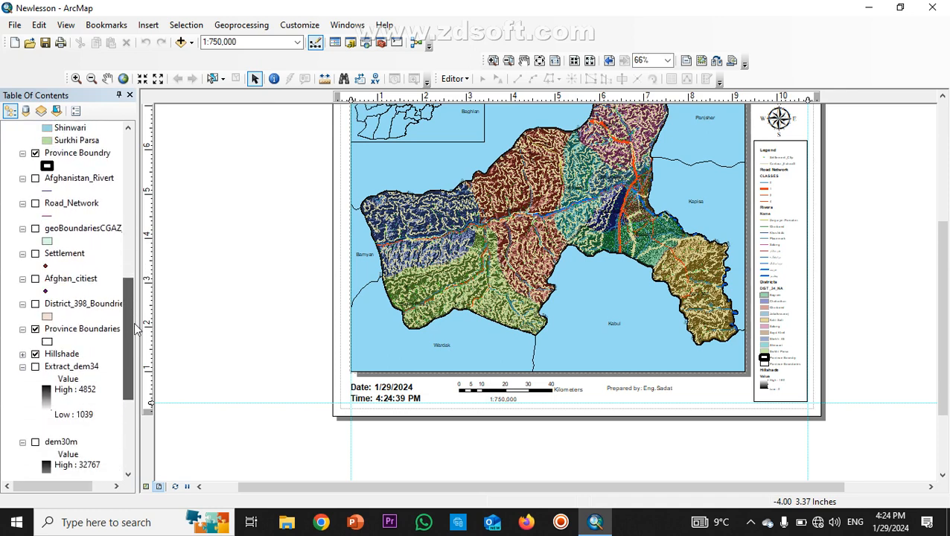
{"action": "left_click", "coordinate": [94, 332]}
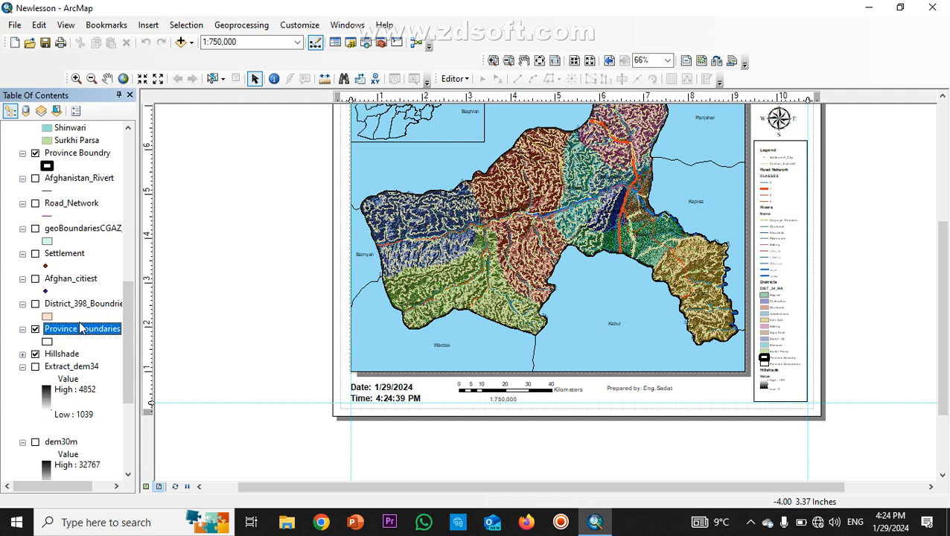
{"action": "right_click", "coordinate": [84, 334]}
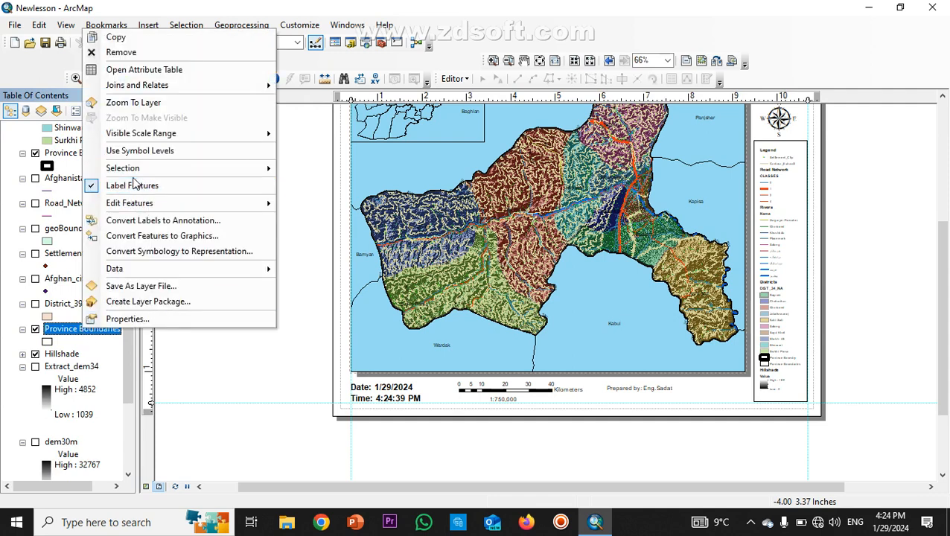
{"action": "left_click", "coordinate": [149, 227]}
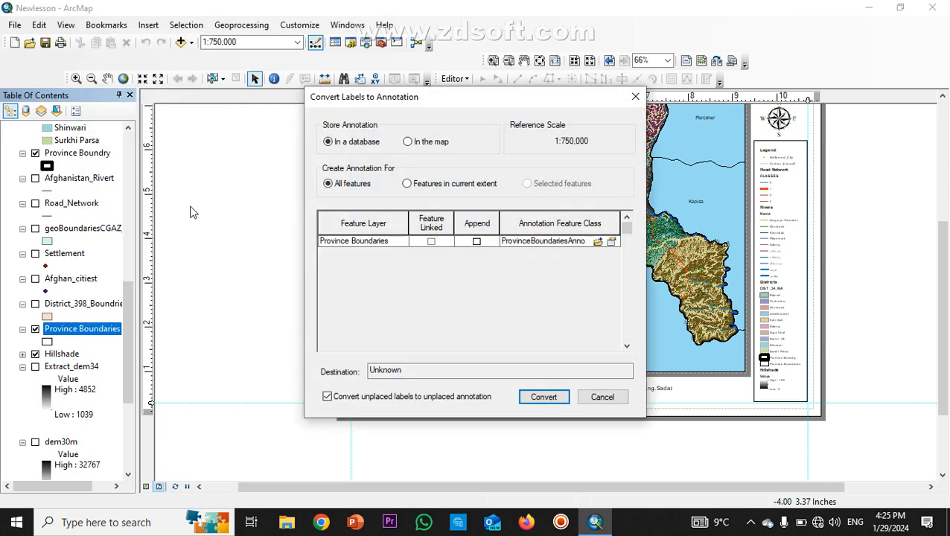
{"action": "left_click", "coordinate": [407, 142]}
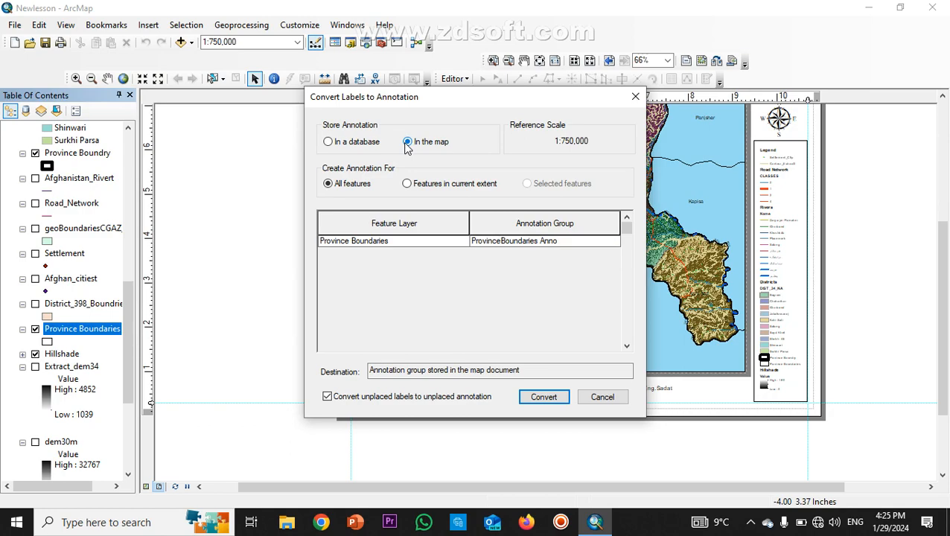
{"action": "left_click", "coordinate": [544, 397]}
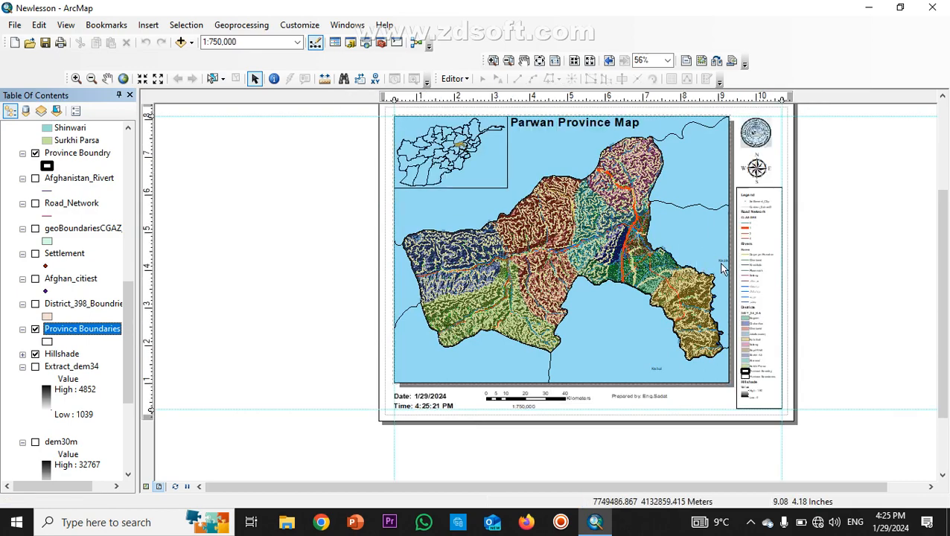
Step: Inspect the text properties of the Kapisa annotation at the map's eastern edge and close them unchanged
{"action": "left_click", "coordinate": [724, 265]}
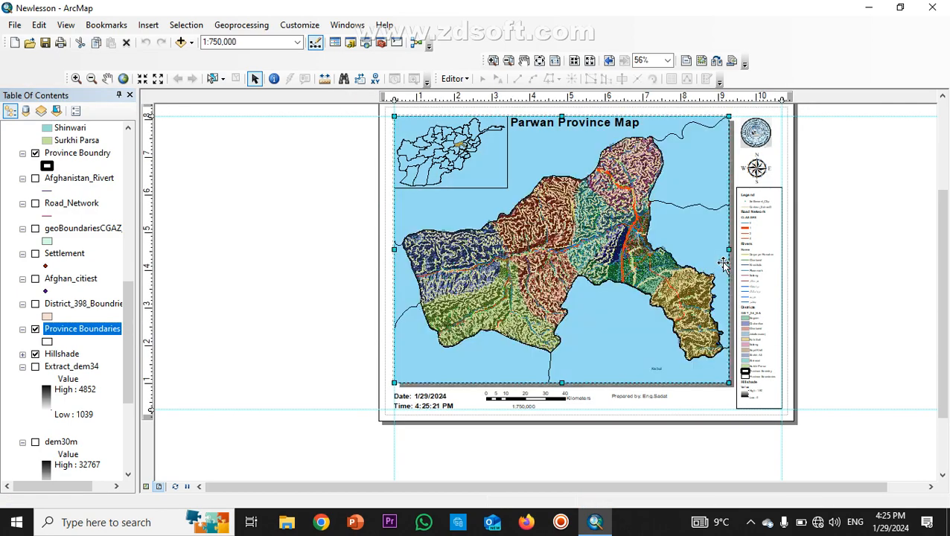
{"action": "scroll", "coordinate": [721, 253], "scroll_direction": "down", "scroll_amount": 3}
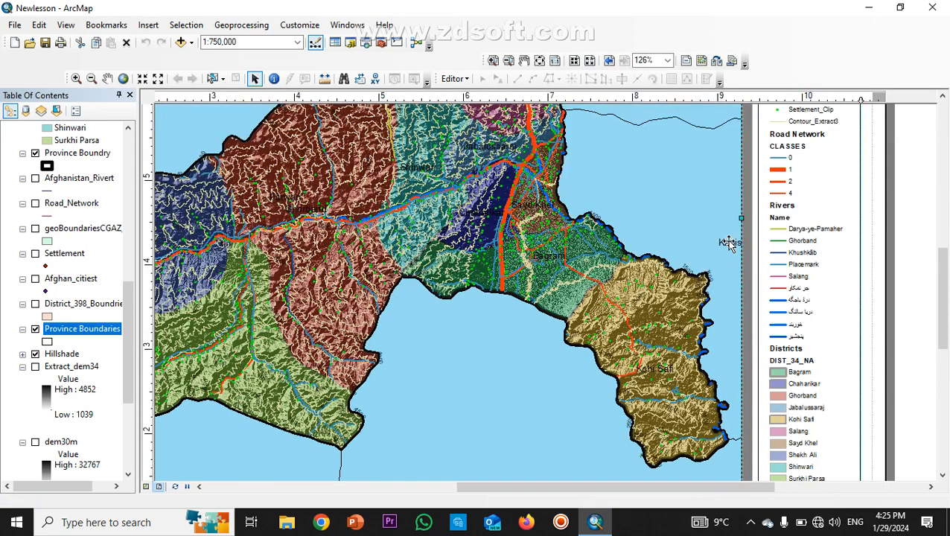
{"action": "double_click", "coordinate": [730, 245]}
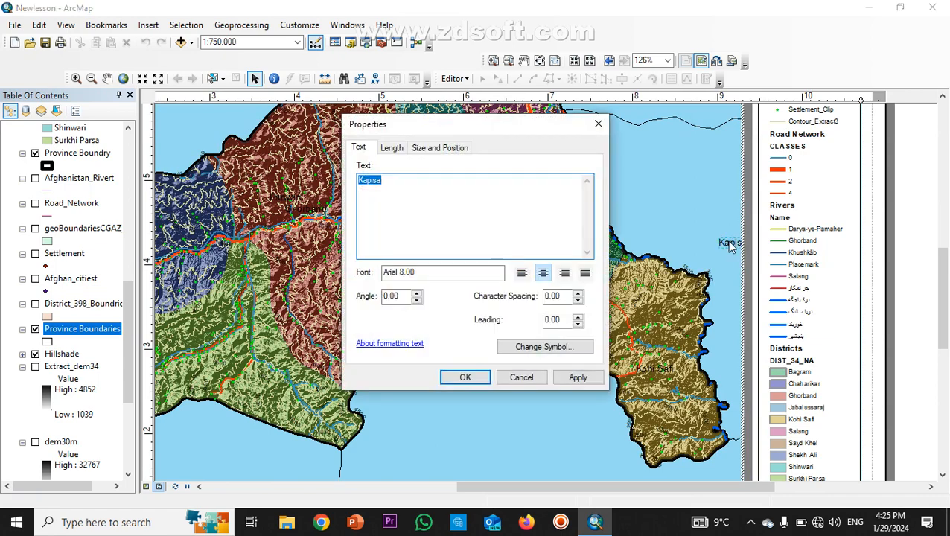
{"action": "left_click", "coordinate": [598, 123]}
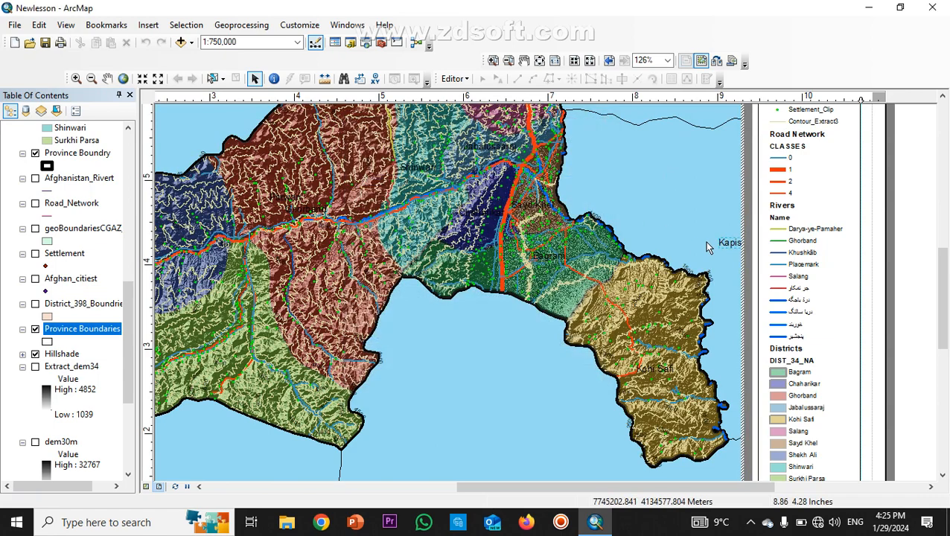
Step: Move the Kapisa annotation into the blue area just east of Jabalussaraj district and set its text to bold, size 12
{"action": "left_click_drag", "start_coordinate": [726, 247], "coordinate": [600, 173]}
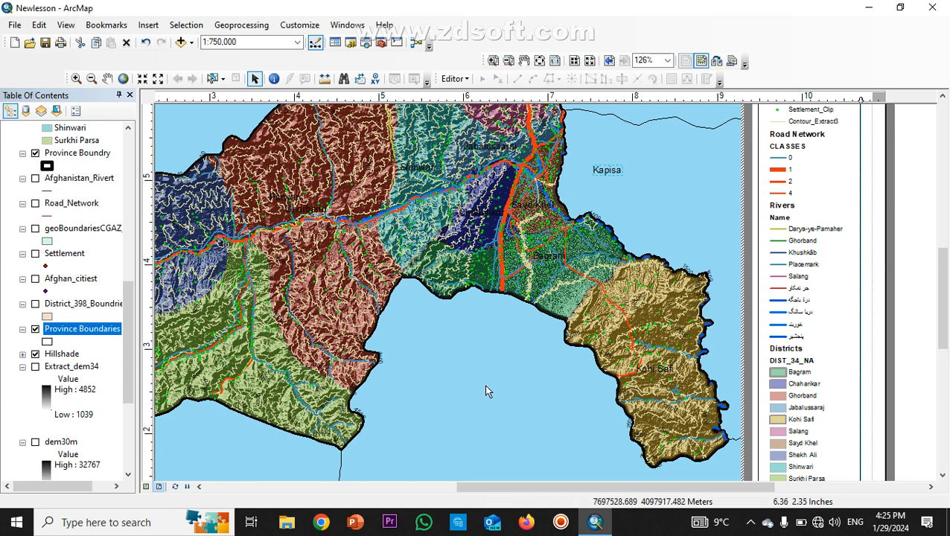
{"action": "left_click", "coordinate": [608, 171]}
{"action": "double_click", "coordinate": [608, 171]}
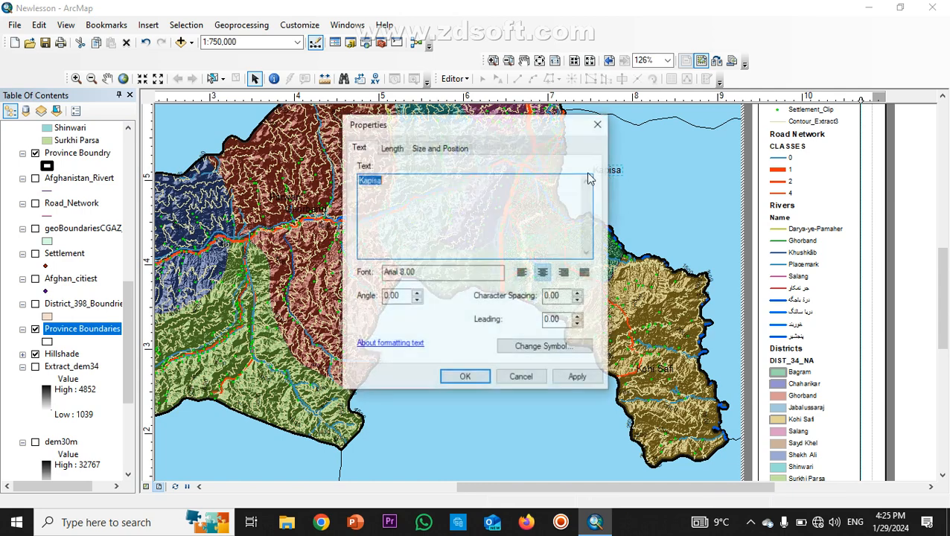
{"action": "left_click", "coordinate": [392, 184]}
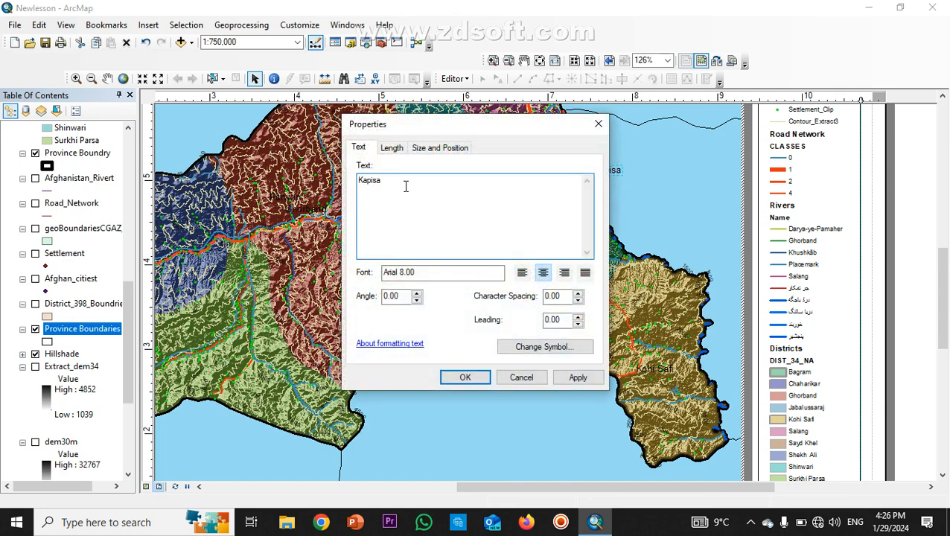
{"action": "left_click", "coordinate": [546, 347]}
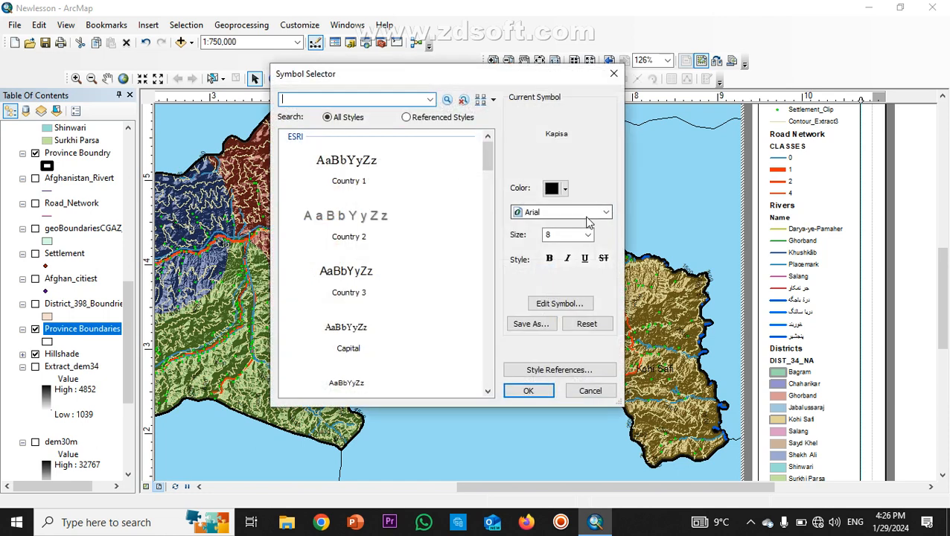
{"action": "left_click", "coordinate": [588, 235]}
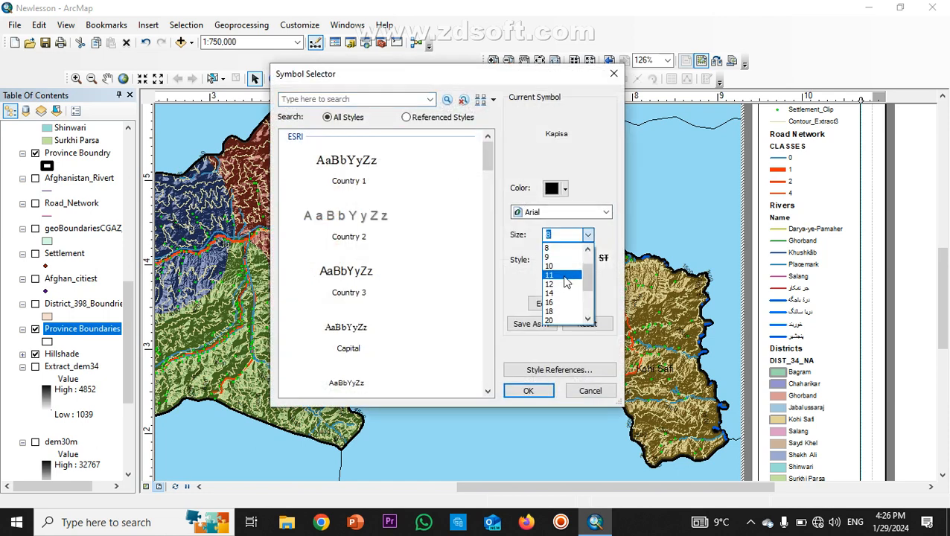
{"action": "left_click", "coordinate": [565, 286]}
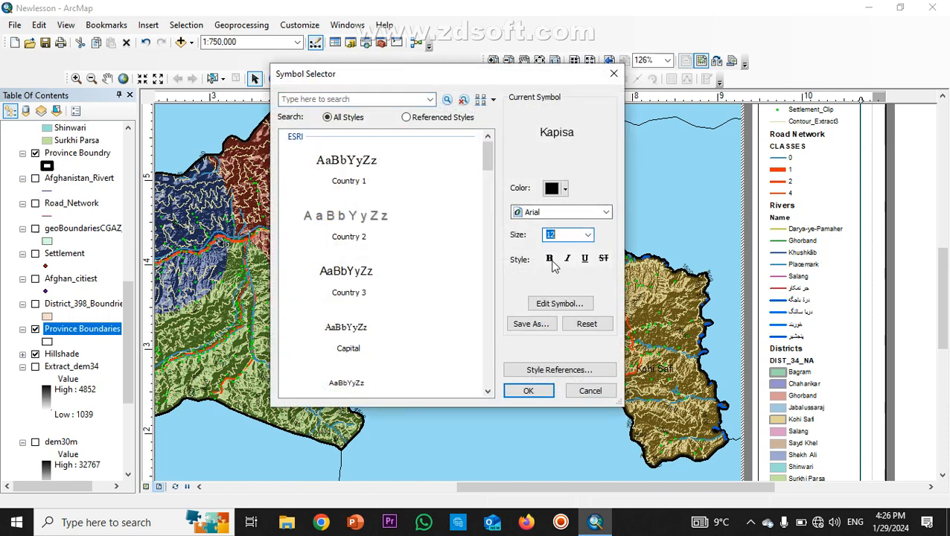
{"action": "left_click", "coordinate": [552, 260]}
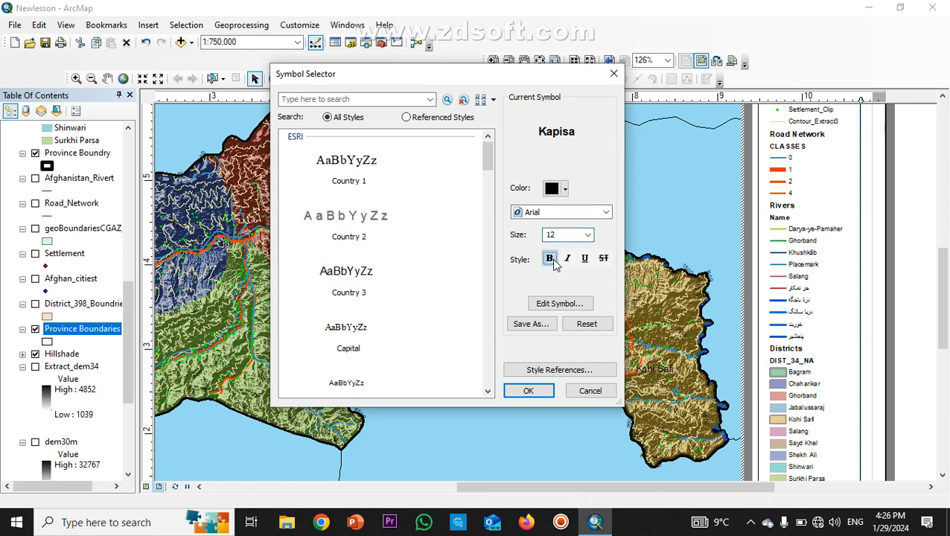
{"action": "left_click", "coordinate": [566, 189]}
{"action": "left_click", "coordinate": [591, 162]}
{"action": "left_click", "coordinate": [528, 391]}
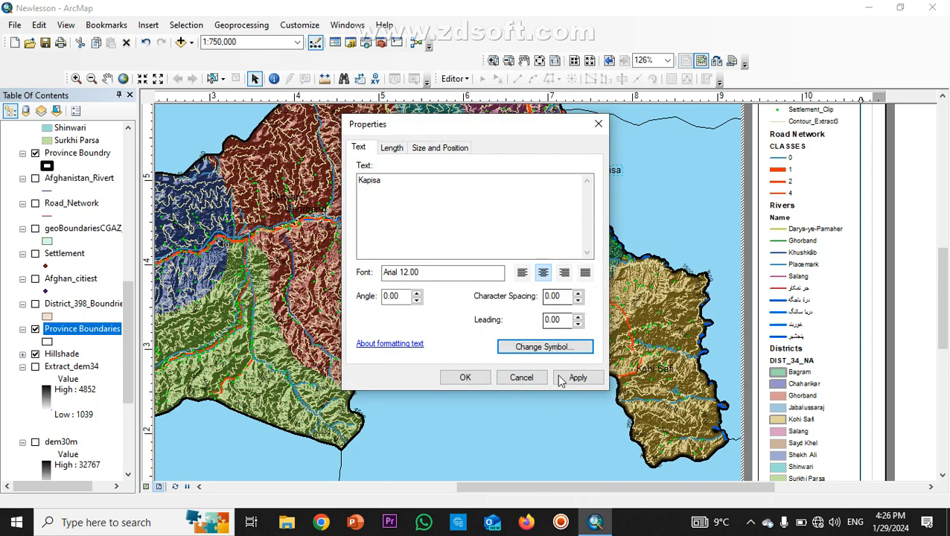
{"action": "left_click", "coordinate": [564, 380]}
{"action": "left_click", "coordinate": [465, 378]}
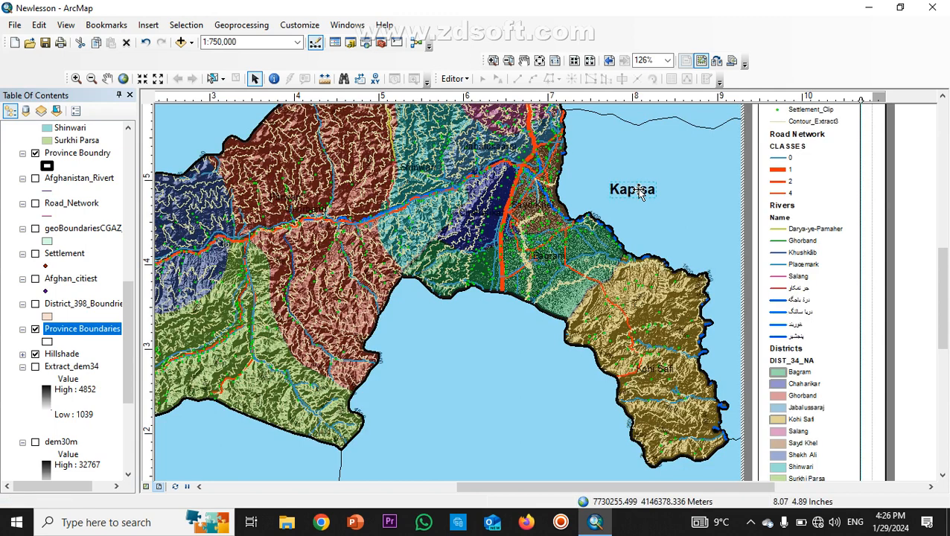
{"action": "left_click_drag", "start_coordinate": [639, 191], "coordinate": [624, 168]}
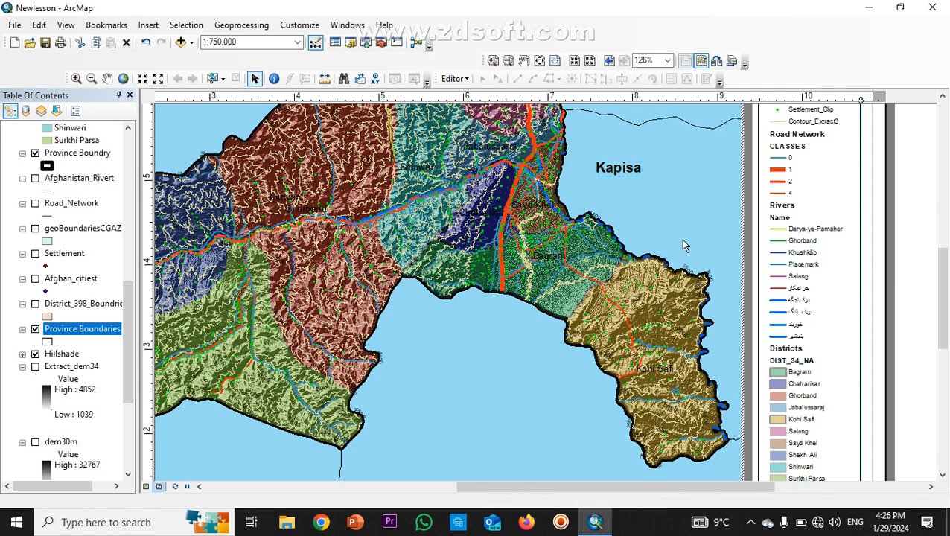
Step: Set the Kabul annotation to bold, size 12, and move it into the blue bay south of the province
{"action": "scroll", "coordinate": [731, 178], "scroll_direction": "down", "scroll_amount": 2}
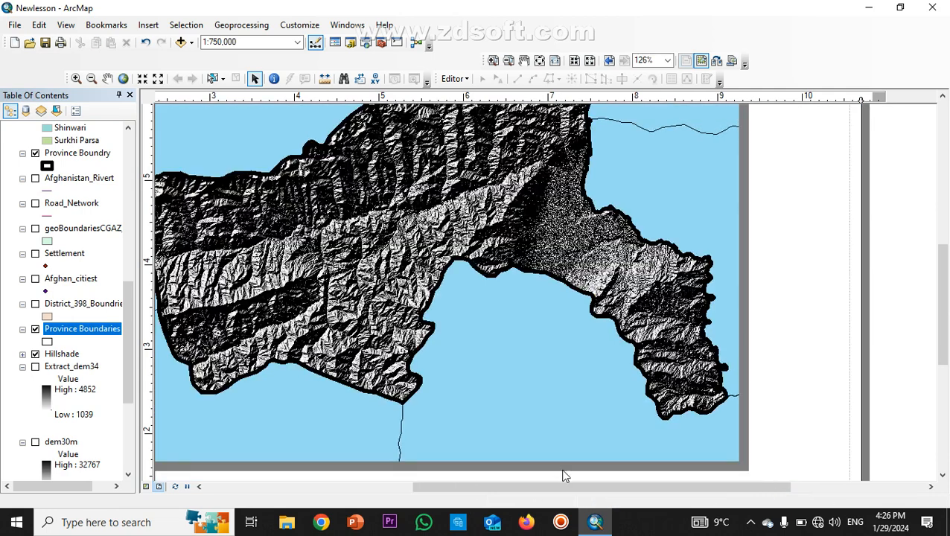
{"action": "scroll", "coordinate": [585, 397], "scroll_direction": "down", "scroll_amount": 2}
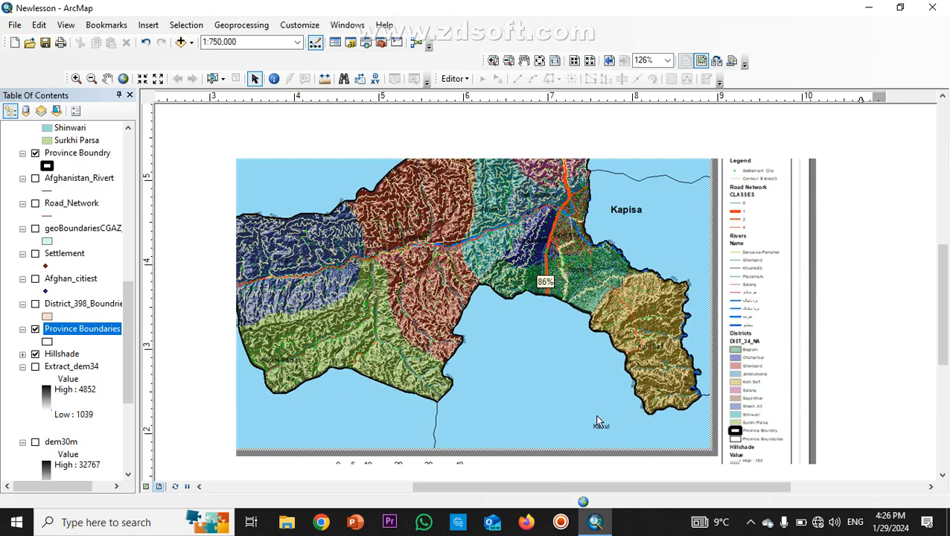
{"action": "scroll", "coordinate": [598, 423], "scroll_direction": "up", "scroll_amount": 1}
{"action": "scroll", "coordinate": [605, 444], "scroll_direction": "down", "scroll_amount": 1}
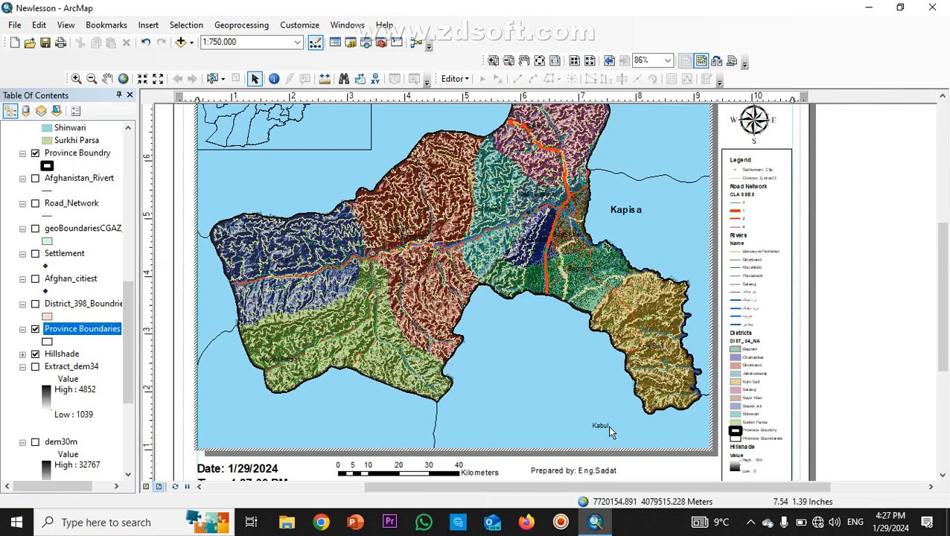
{"action": "double_click", "coordinate": [600, 428]}
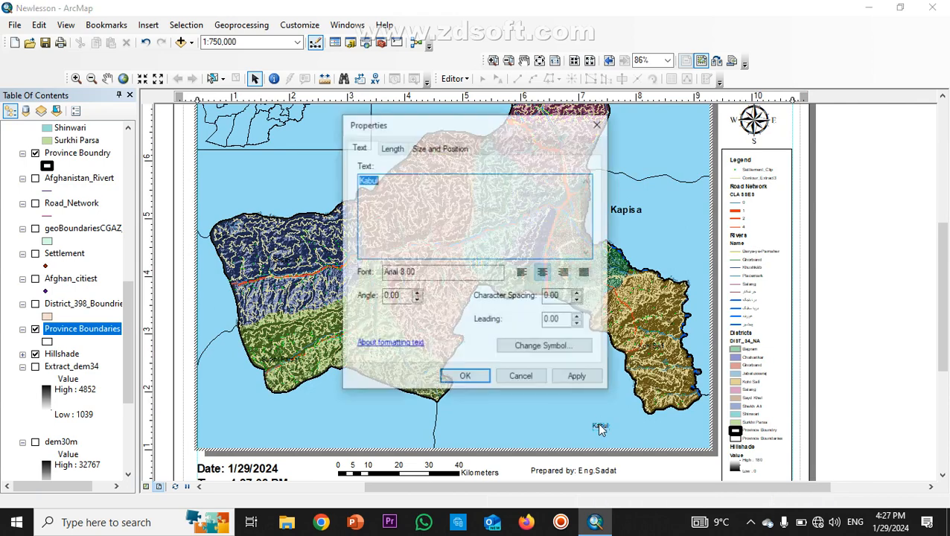
{"action": "left_click", "coordinate": [555, 348]}
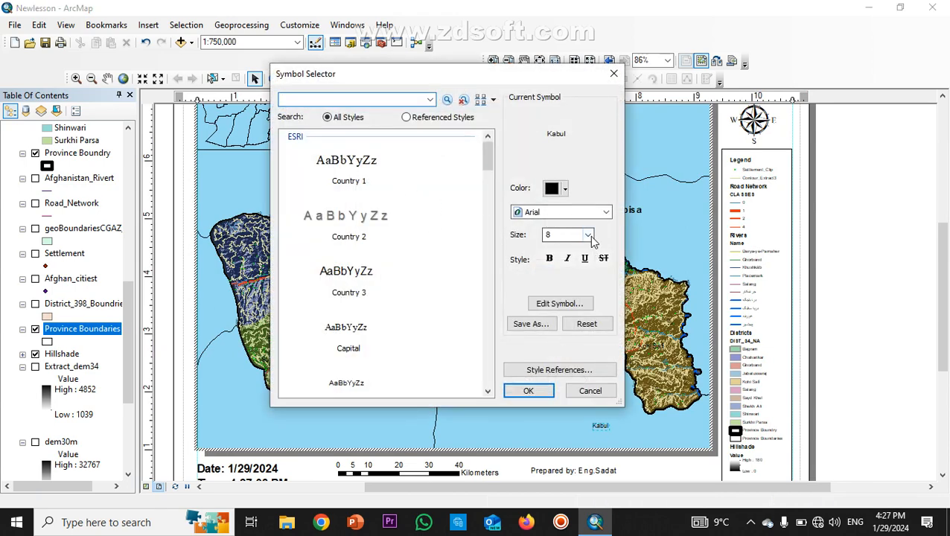
{"action": "left_click", "coordinate": [588, 235]}
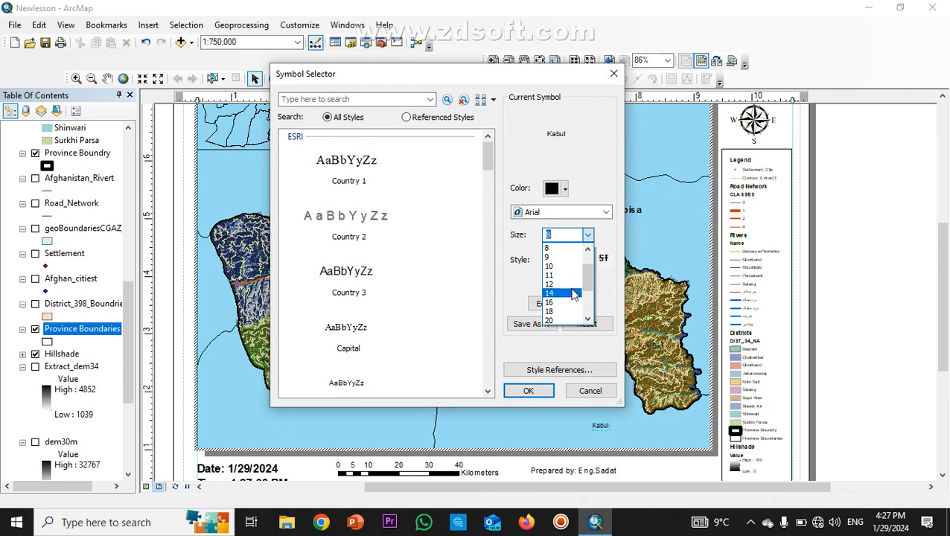
{"action": "left_click", "coordinate": [565, 284]}
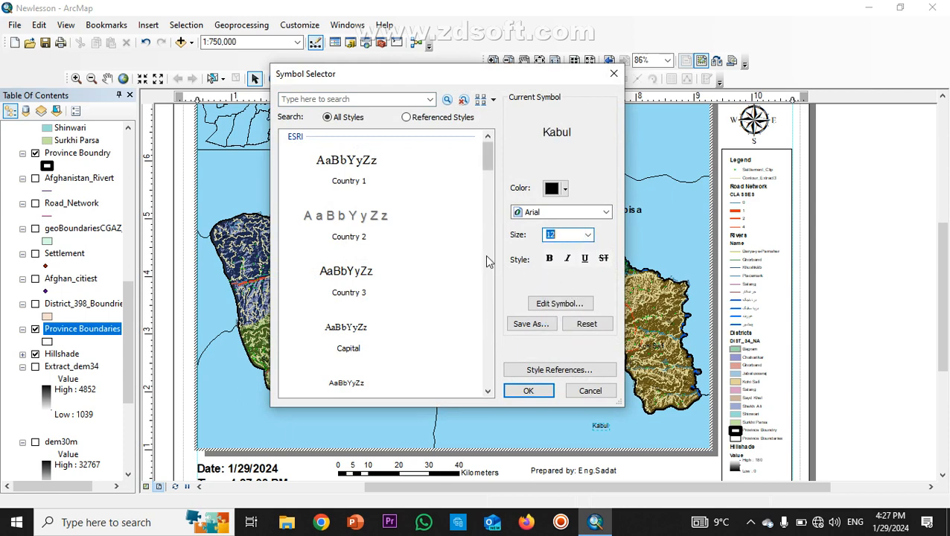
{"action": "left_click", "coordinate": [549, 259]}
{"action": "left_click", "coordinate": [528, 390]}
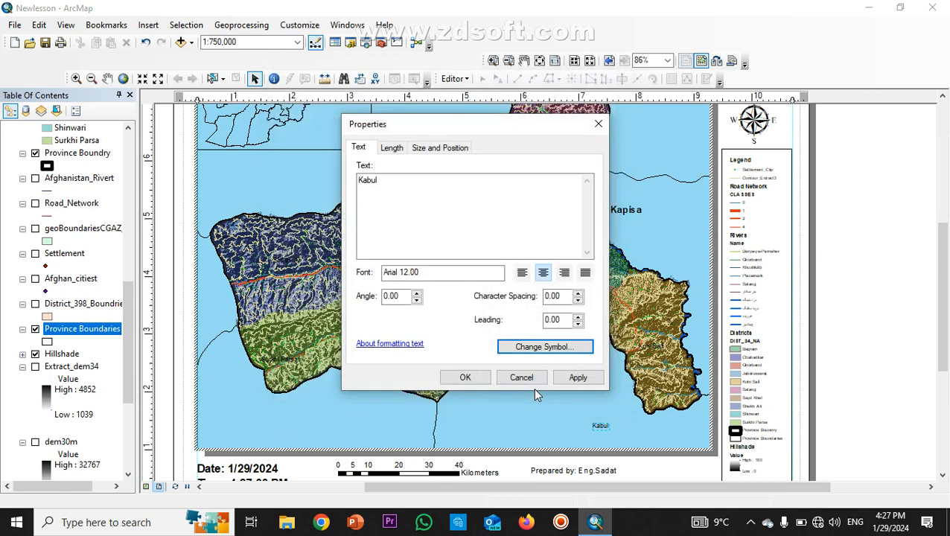
{"action": "left_click", "coordinate": [575, 378]}
{"action": "left_click", "coordinate": [467, 378]}
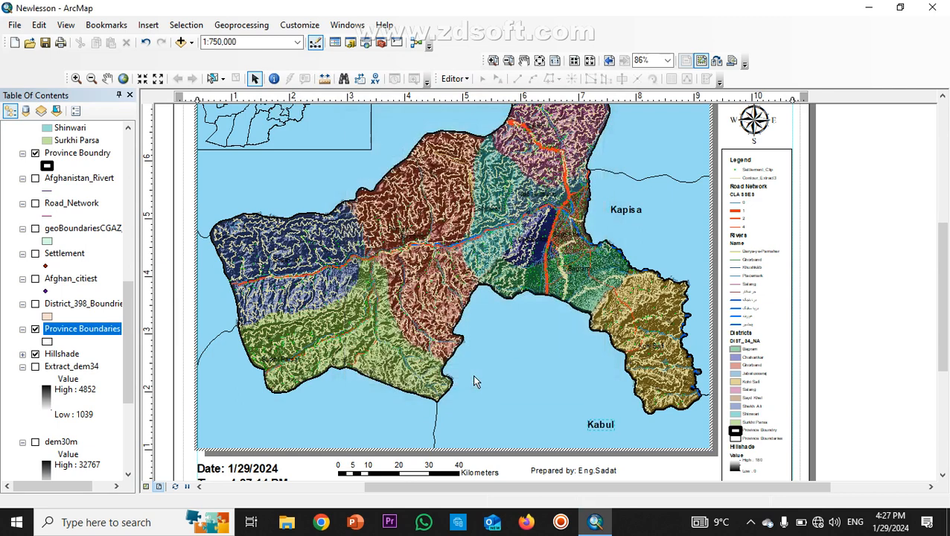
{"action": "left_click_drag", "start_coordinate": [596, 426], "coordinate": [529, 372]}
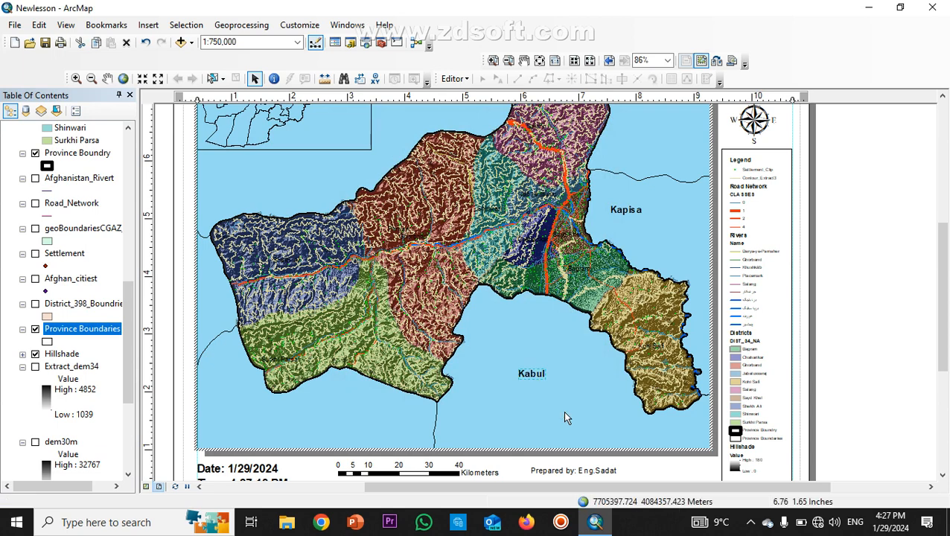
{"action": "left_click_drag", "start_coordinate": [532, 373], "coordinate": [511, 343]}
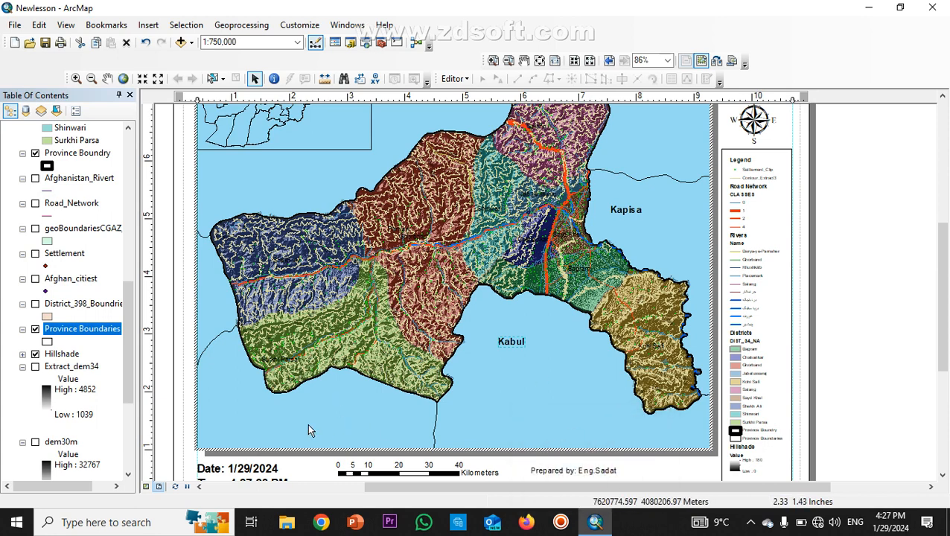
Step: Insert a new text element and place it in the blue area north of the Kapisa label, above the province border line
{"action": "scroll", "coordinate": [693, 423], "scroll_direction": "down", "scroll_amount": 2}
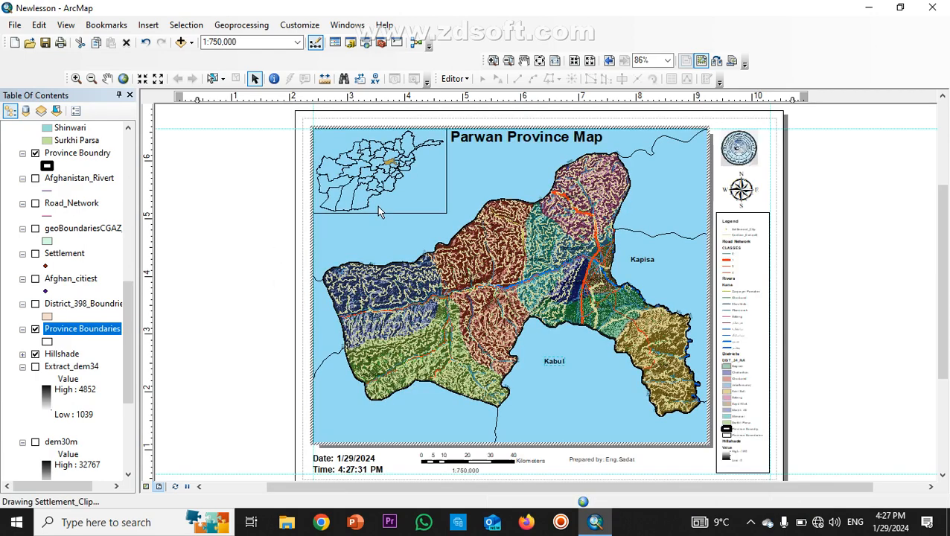
{"action": "scroll", "coordinate": [378, 212], "scroll_direction": "down", "scroll_amount": 2}
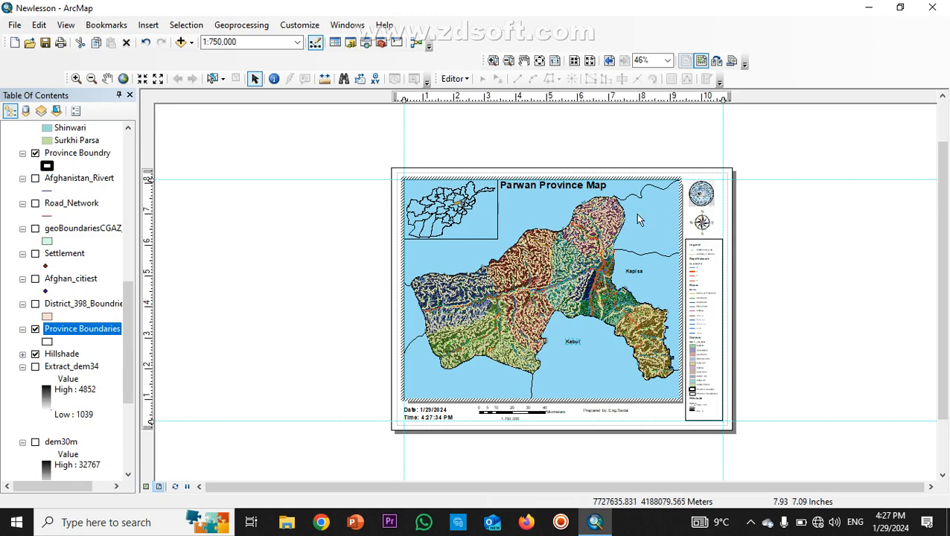
{"action": "scroll", "coordinate": [664, 214], "scroll_direction": "down", "scroll_amount": 4}
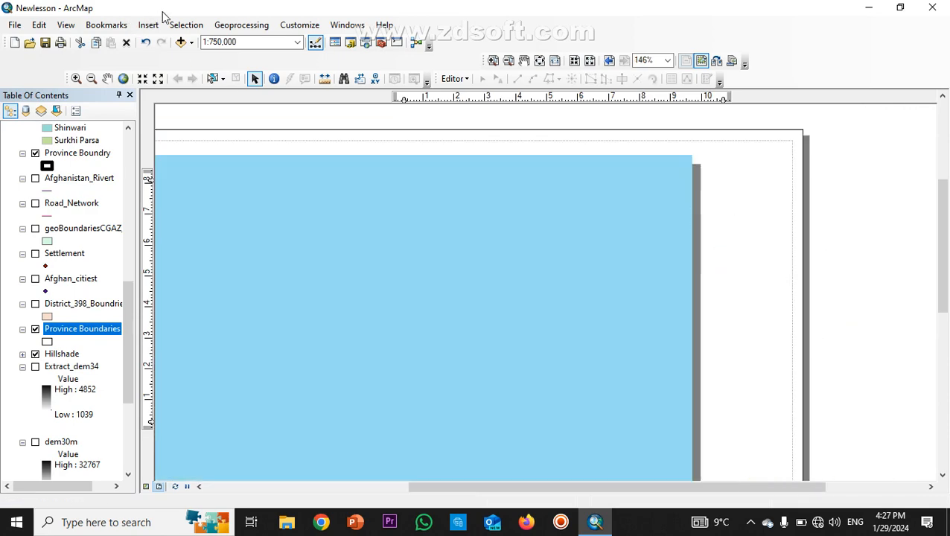
{"action": "left_click", "coordinate": [143, 25]}
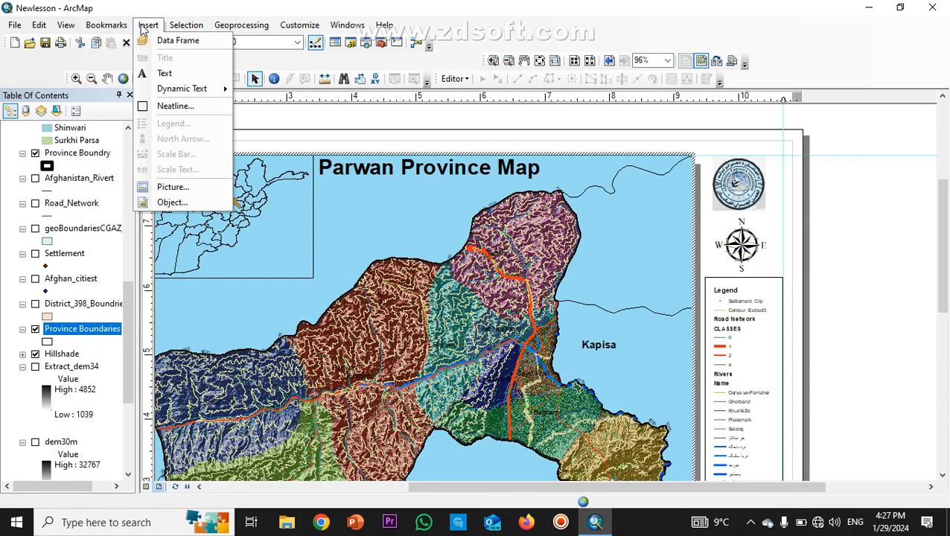
{"action": "left_click", "coordinate": [169, 74]}
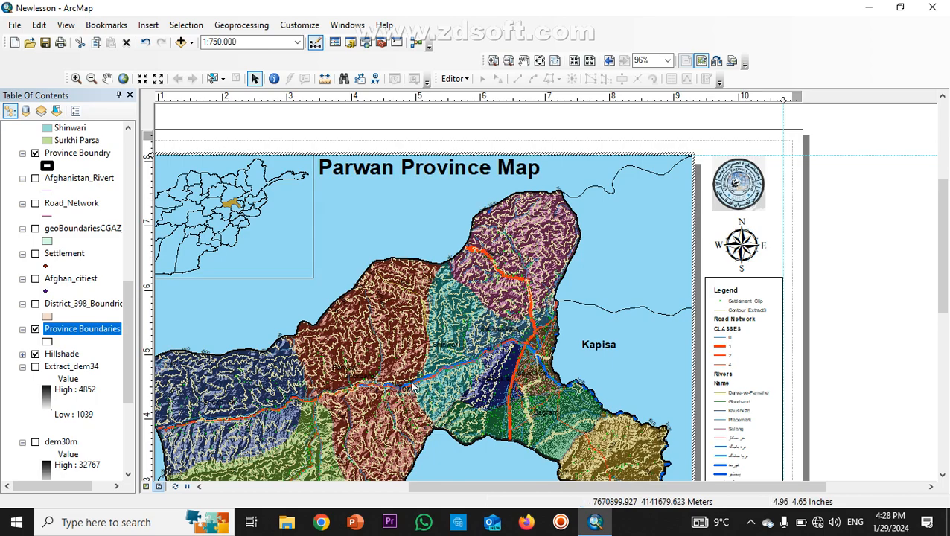
{"action": "scroll", "coordinate": [414, 391], "scroll_direction": "down", "scroll_amount": 3}
{"action": "scroll", "coordinate": [410, 389], "scroll_direction": "down", "scroll_amount": 3}
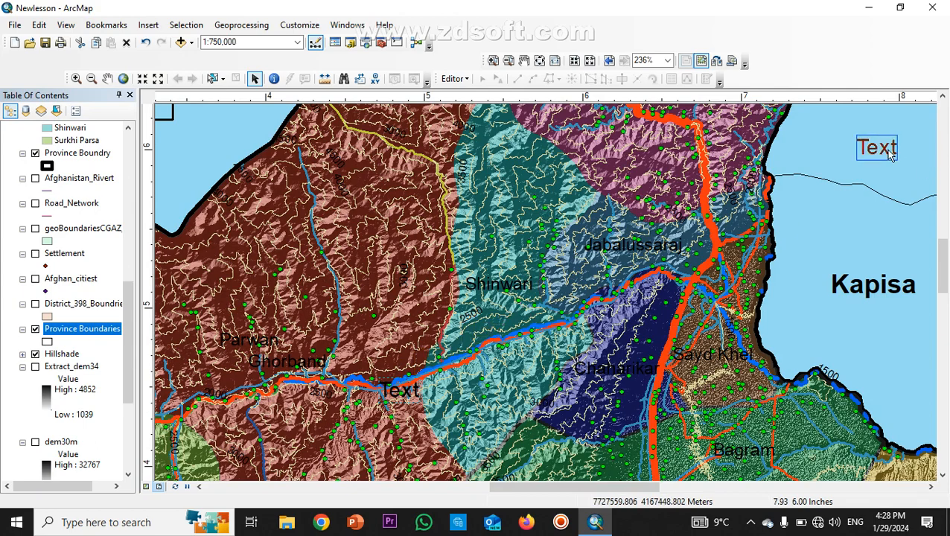
{"action": "scroll", "coordinate": [627, 333], "scroll_direction": "up", "scroll_amount": 4}
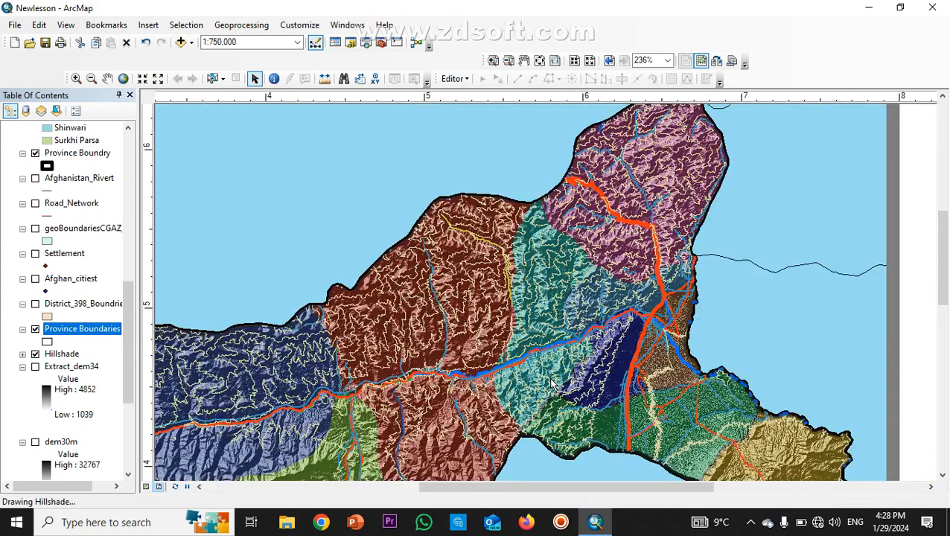
{"action": "scroll", "coordinate": [493, 361], "scroll_direction": "up", "scroll_amount": 1}
{"action": "scroll", "coordinate": [493, 361], "scroll_direction": "up", "scroll_amount": 3}
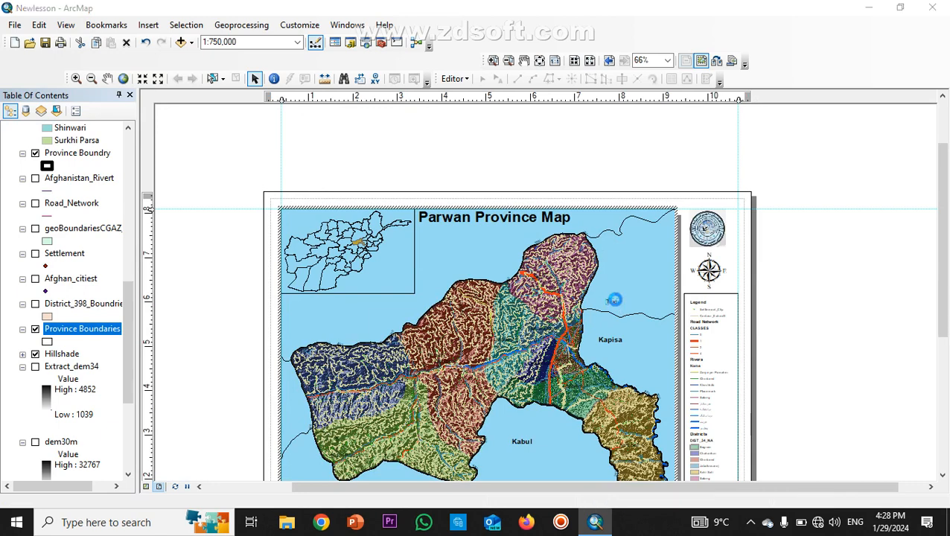
Step: Change the new text element above Kapisa to "Panjsher" and format it as bold, size 12
{"action": "double_click", "coordinate": [613, 303]}
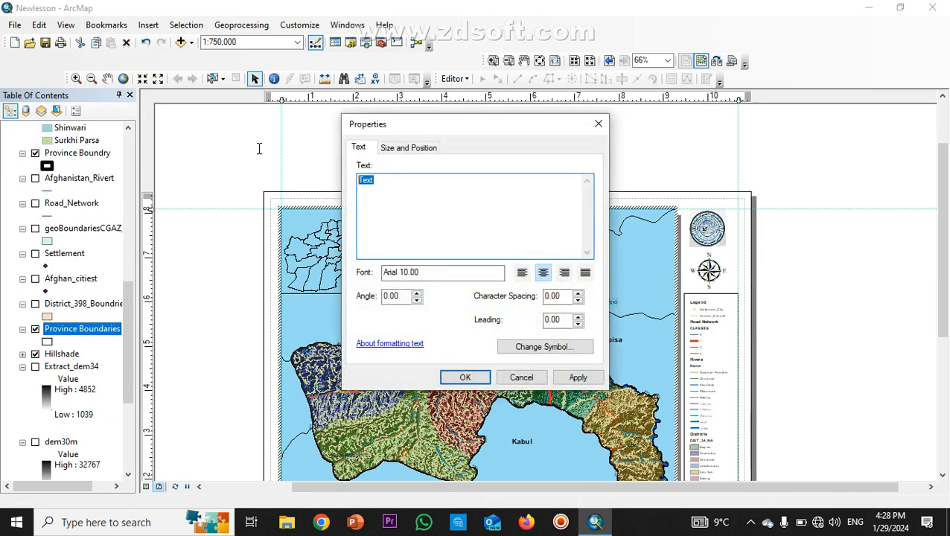
{"action": "type", "text": "Panjsher"}
{"action": "left_click", "coordinate": [567, 355]}
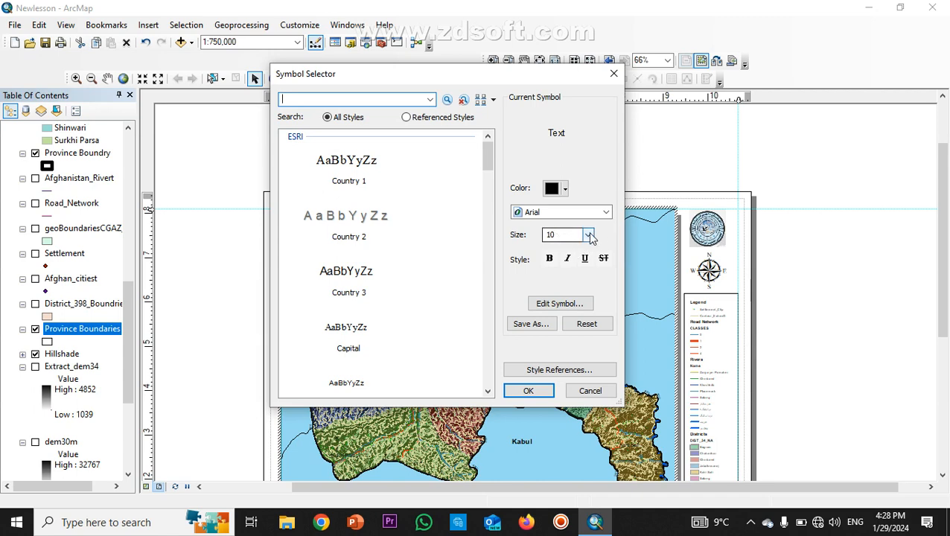
{"action": "left_click", "coordinate": [587, 236]}
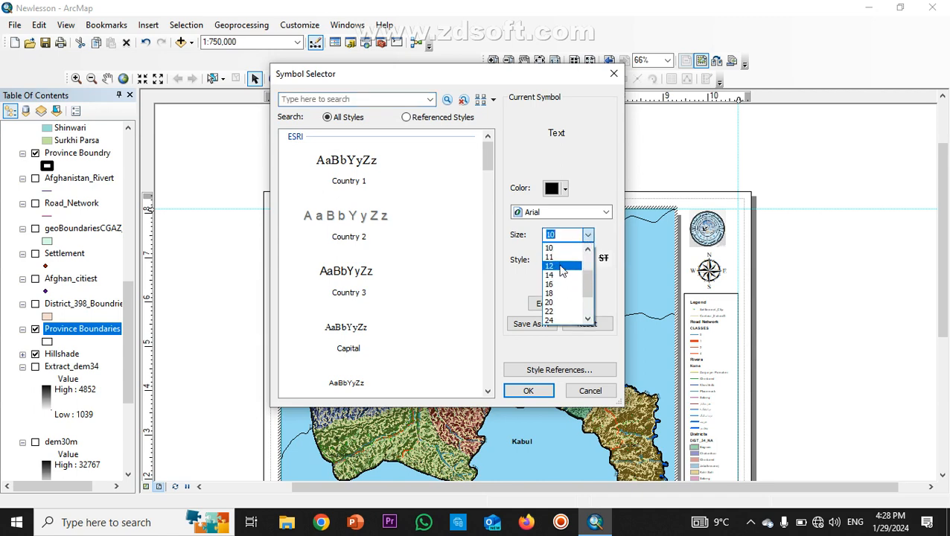
{"action": "left_click", "coordinate": [561, 266]}
{"action": "left_click", "coordinate": [550, 258]}
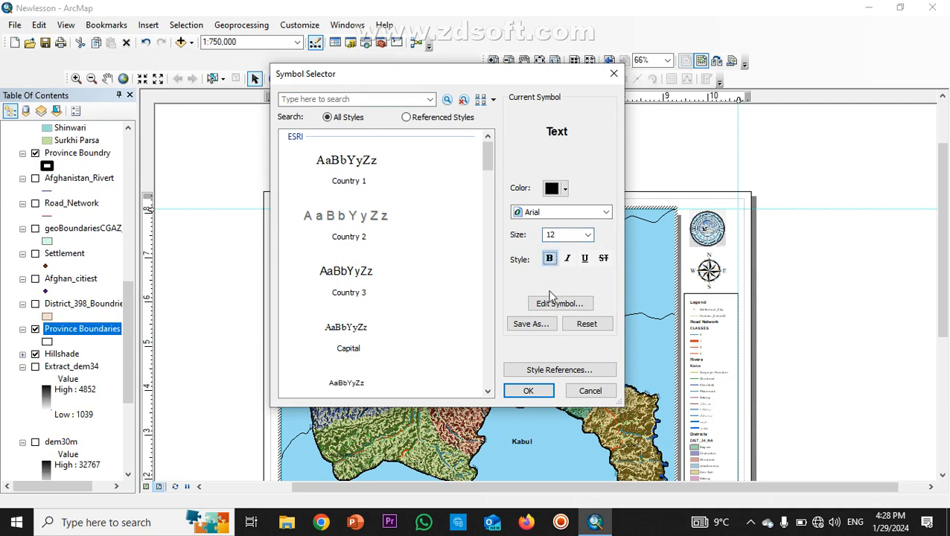
{"action": "left_click", "coordinate": [525, 390]}
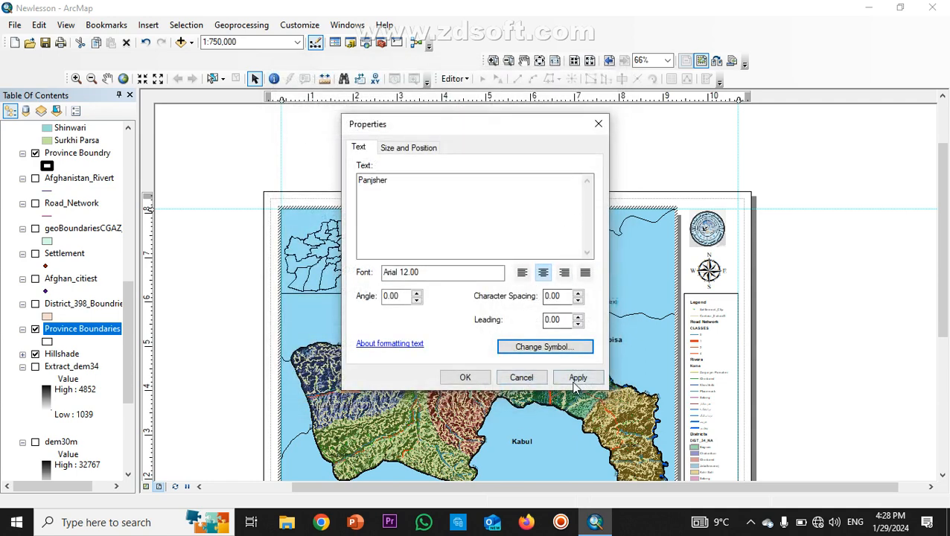
{"action": "left_click", "coordinate": [578, 378]}
{"action": "left_click", "coordinate": [466, 378]}
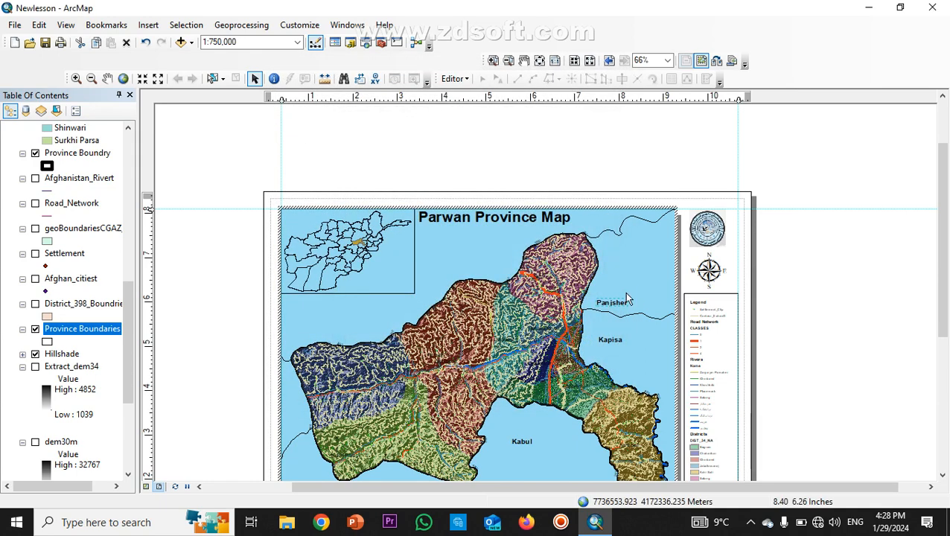
Step: Shift the Panjsher label slightly north-east within its blue area and set its character spacing to -2
{"action": "left_click_drag", "start_coordinate": [628, 299], "coordinate": [628, 287]}
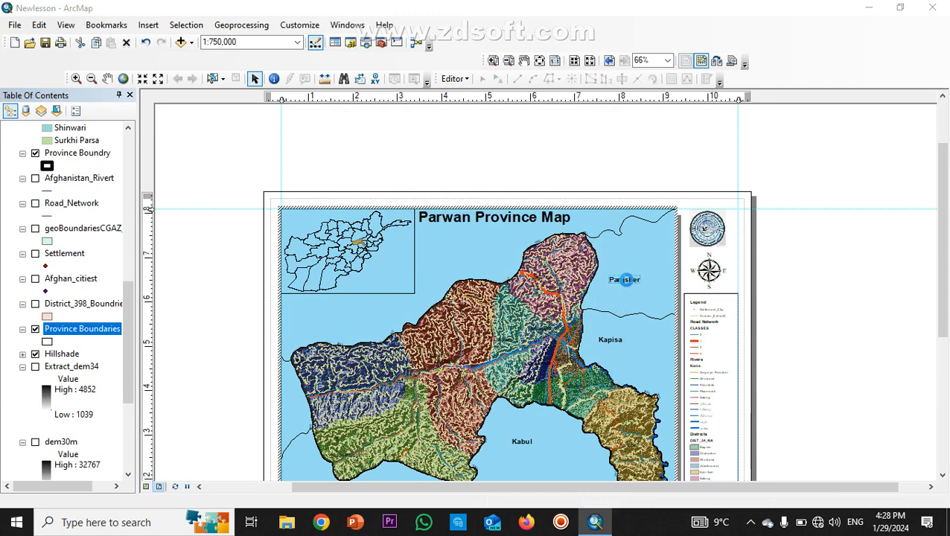
{"action": "double_click", "coordinate": [628, 283]}
{"action": "left_click", "coordinate": [544, 274]}
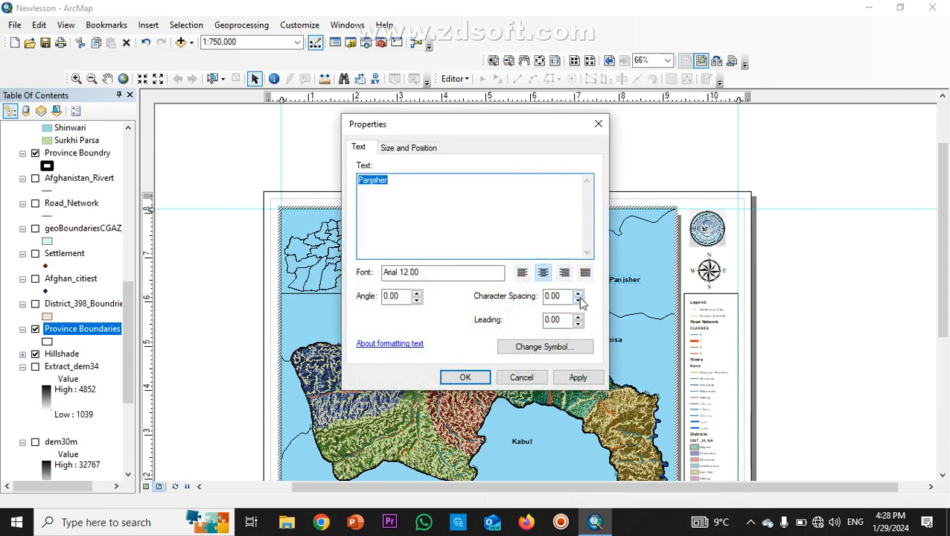
{"action": "double_click", "coordinate": [580, 301]}
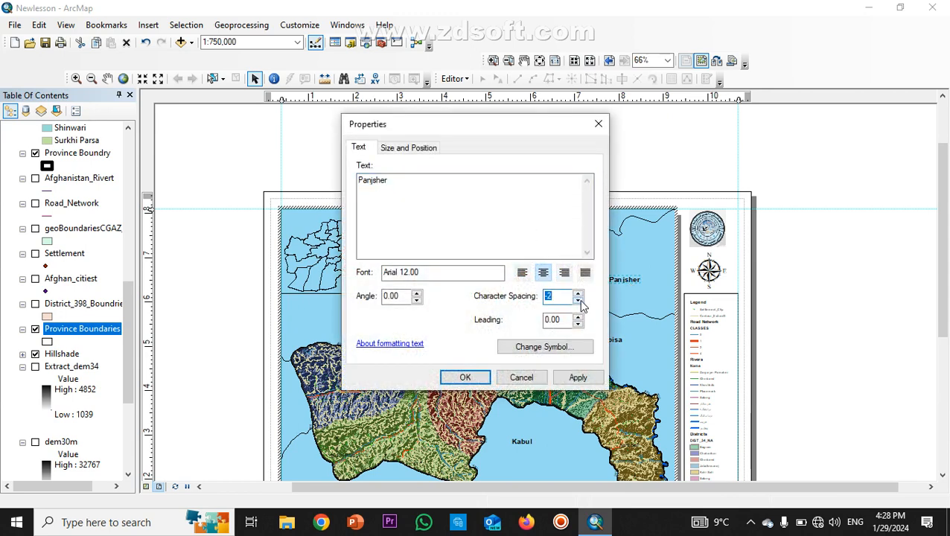
{"action": "left_click", "coordinate": [575, 378]}
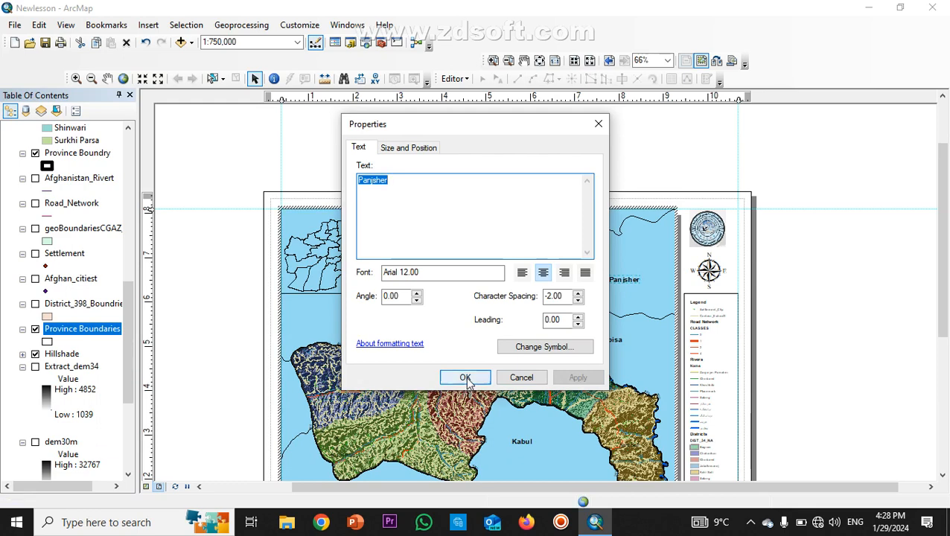
{"action": "left_click", "coordinate": [465, 379]}
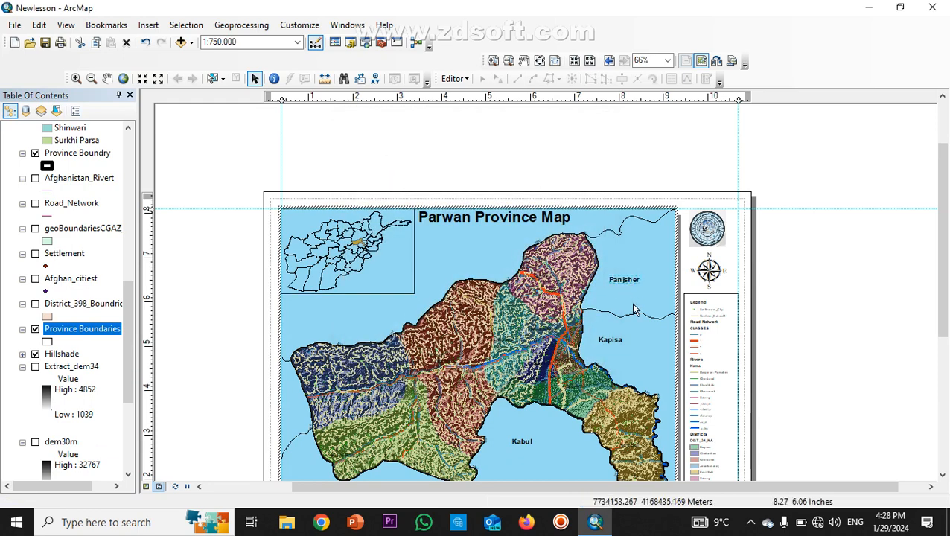
{"action": "left_click", "coordinate": [835, 310]}
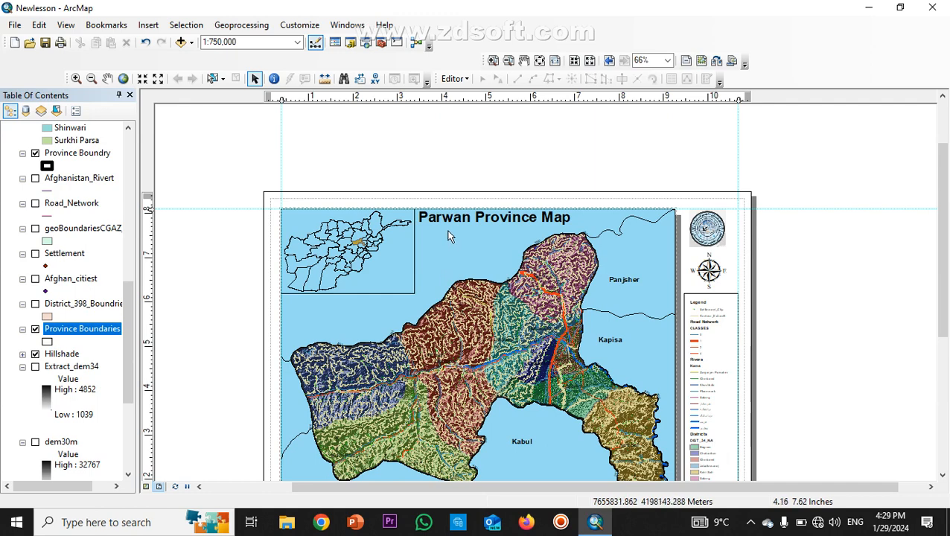
Step: Insert another new text element into the map layout
{"action": "left_click", "coordinate": [154, 26]}
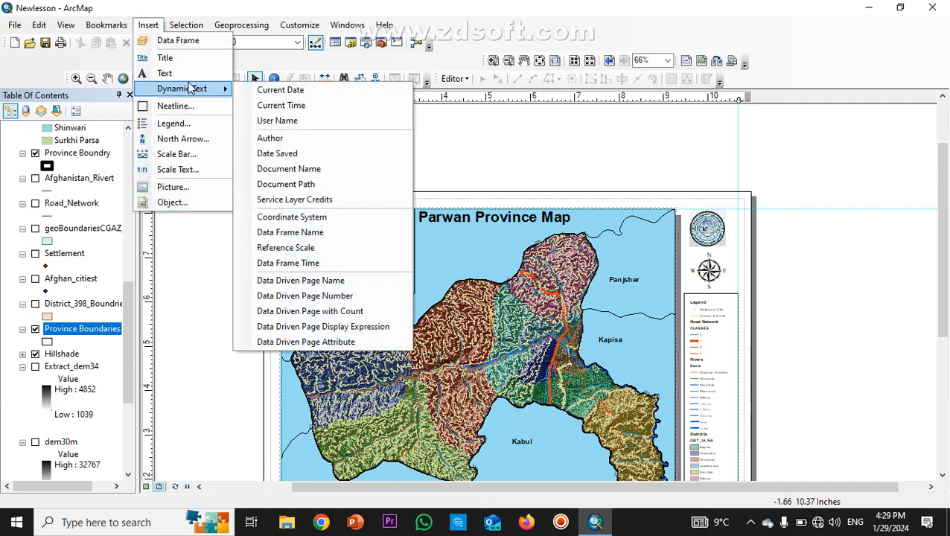
{"action": "left_click", "coordinate": [188, 74]}
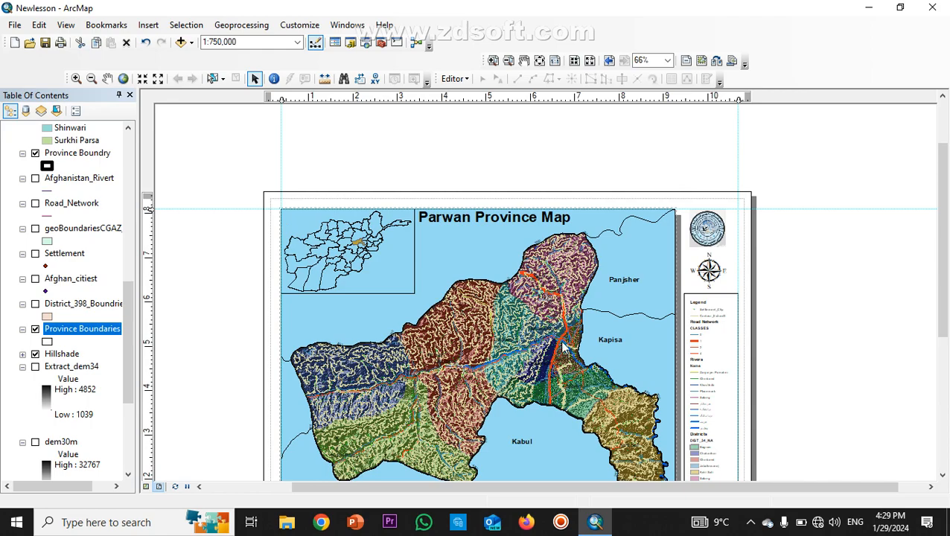
{"action": "scroll", "coordinate": [542, 293], "scroll_direction": "up", "scroll_amount": 5}
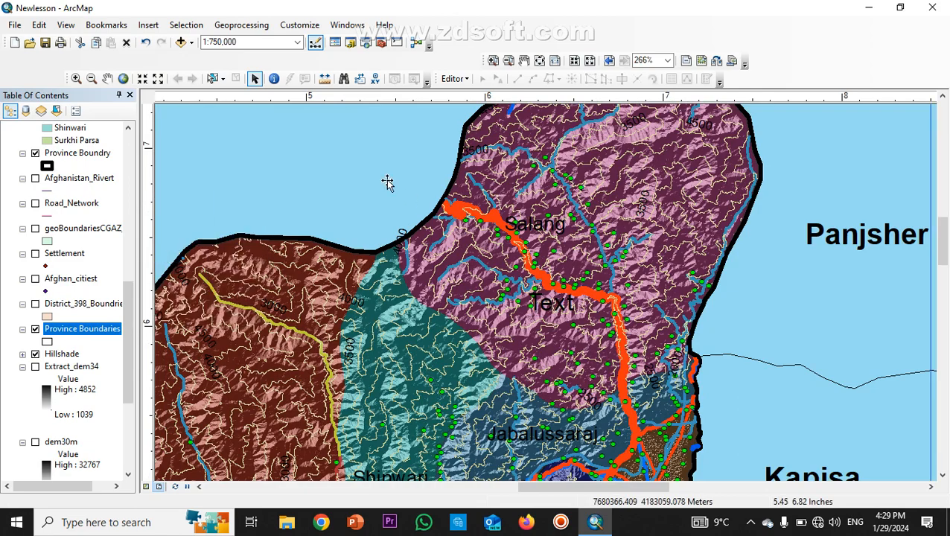
Step: Undo the accidental move of the map data frame on the layout
{"action": "scroll", "coordinate": [539, 277], "scroll_direction": "down", "scroll_amount": 3}
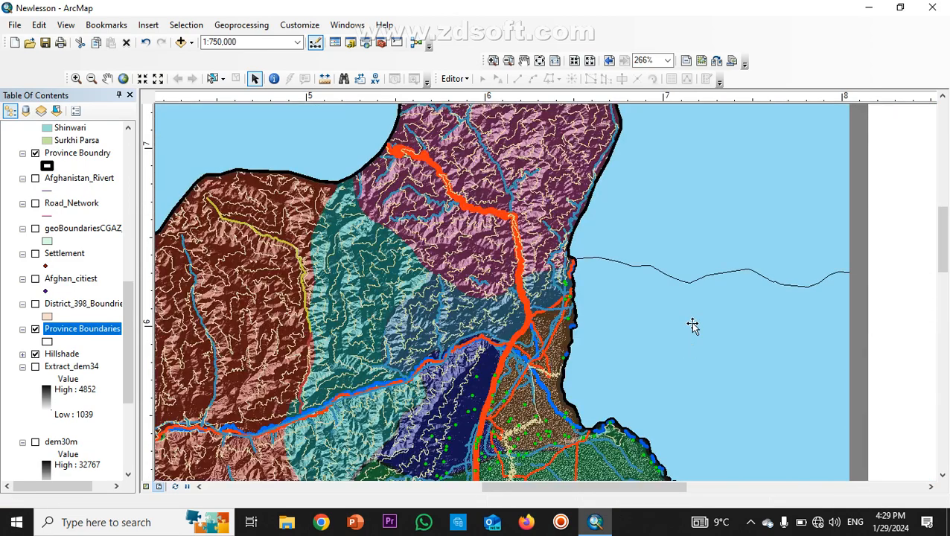
{"action": "scroll", "coordinate": [693, 325], "scroll_direction": "down", "scroll_amount": 4}
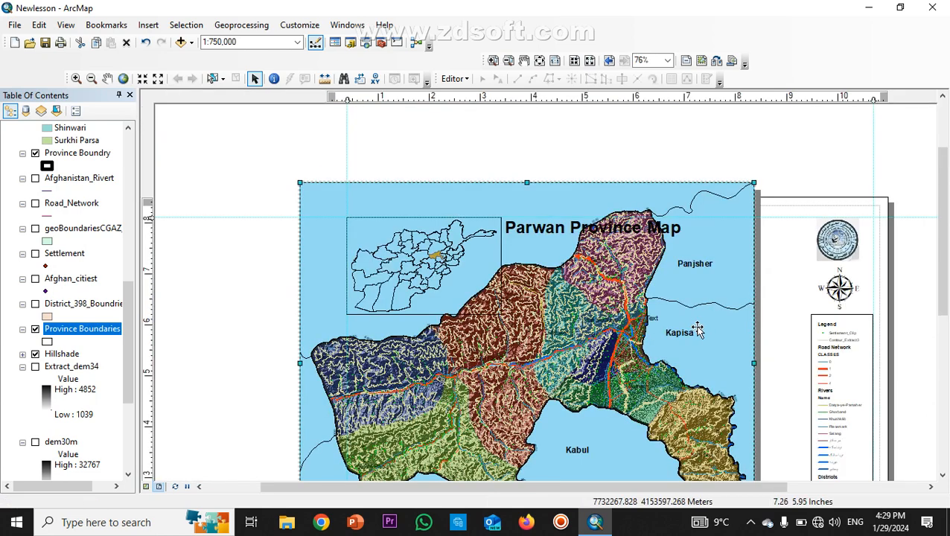
{"action": "key", "text": "ctrl+z"}
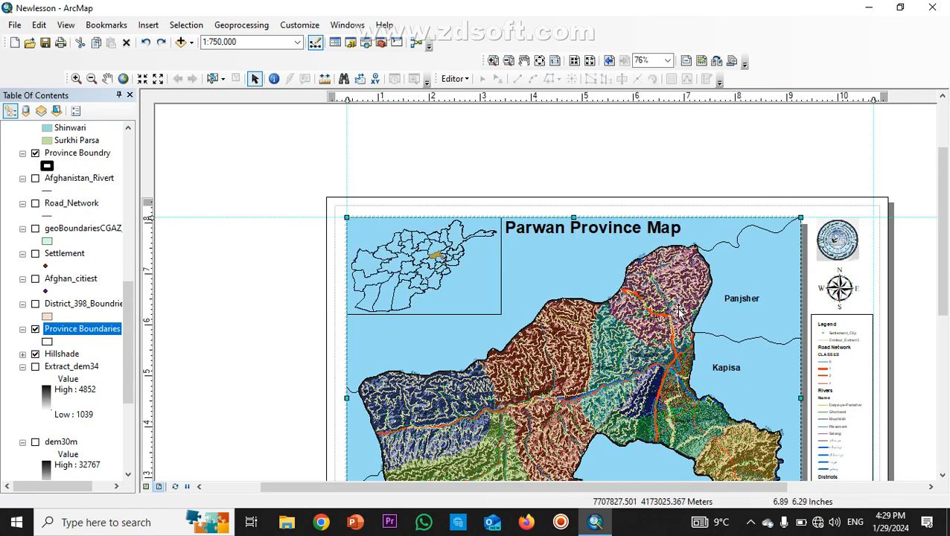
Step: Move the new text element from Salang district into the blue area north-west of it, outside the province boundary
{"action": "scroll", "coordinate": [653, 320], "scroll_direction": "up", "scroll_amount": 3}
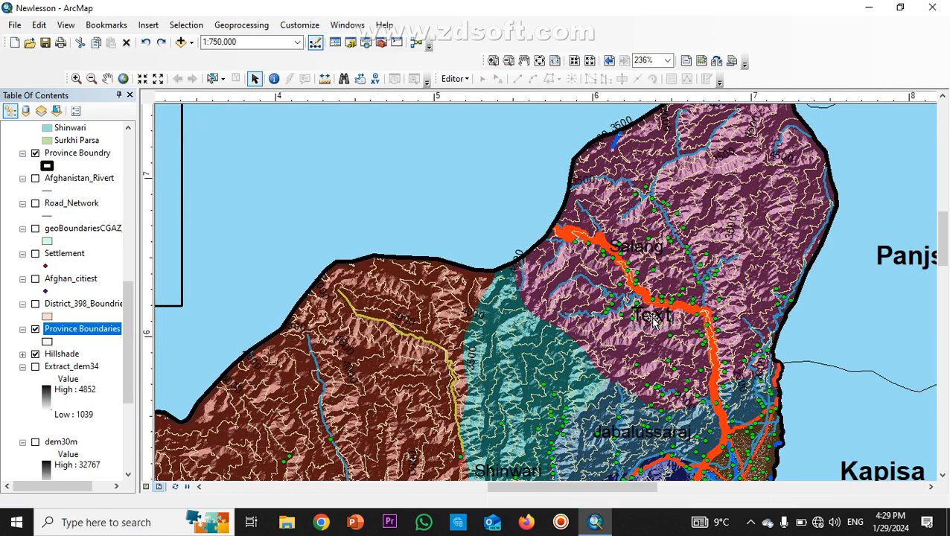
{"action": "left_click_drag", "start_coordinate": [652, 317], "coordinate": [438, 189]}
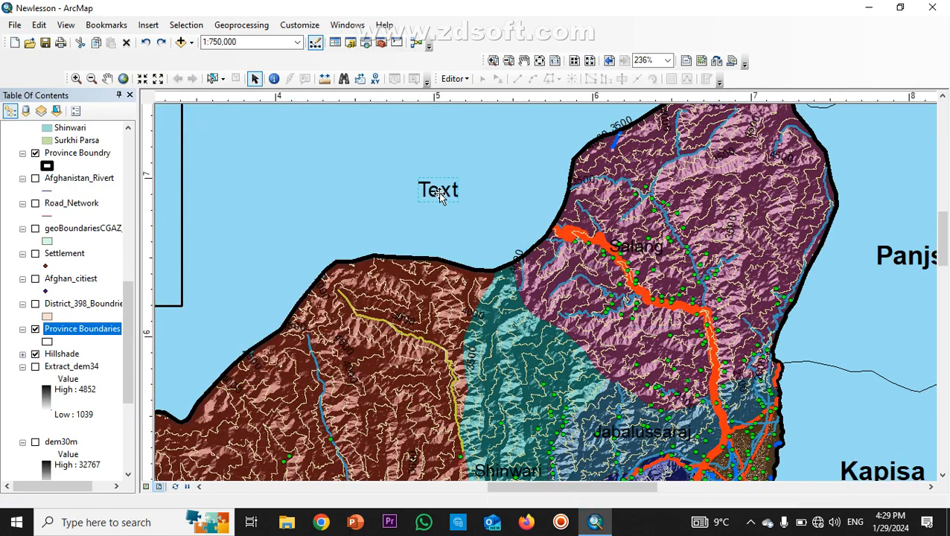
{"action": "scroll", "coordinate": [762, 344], "scroll_direction": "down", "scroll_amount": 5}
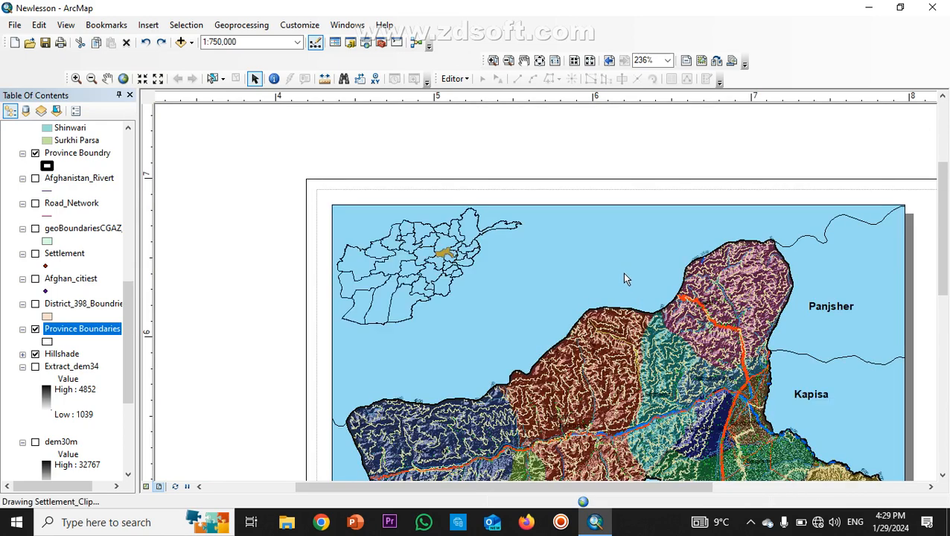
Step: Change the new text element north of the province to "Baghlan" and format it as bold, size 12
{"action": "left_click", "coordinate": [631, 282]}
{"action": "double_click", "coordinate": [630, 282]}
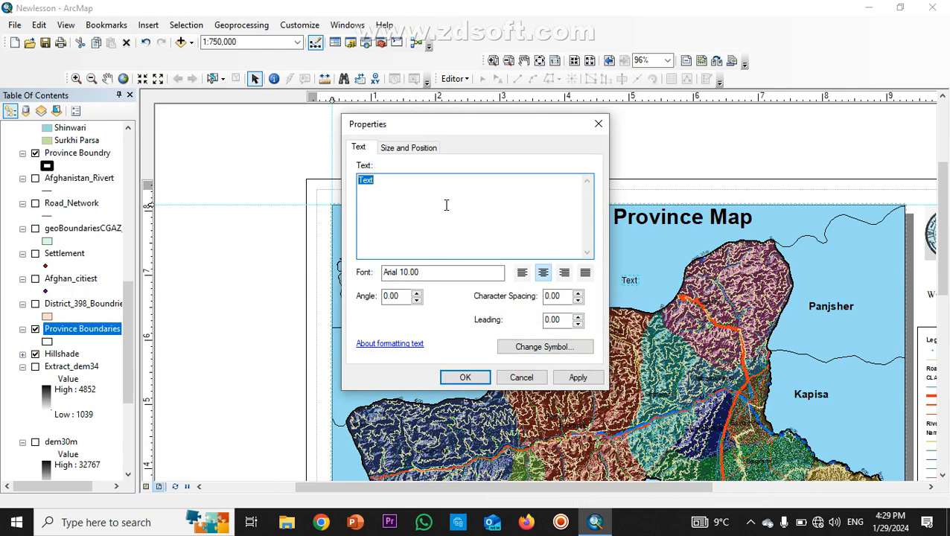
{"action": "type", "text": "Baghlan"}
{"action": "left_click", "coordinate": [527, 346]}
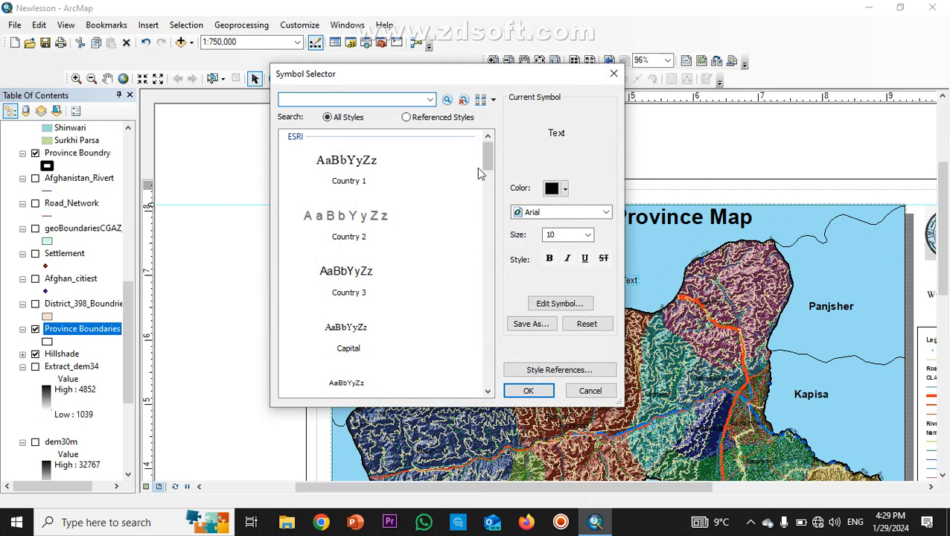
{"action": "left_click", "coordinate": [588, 235]}
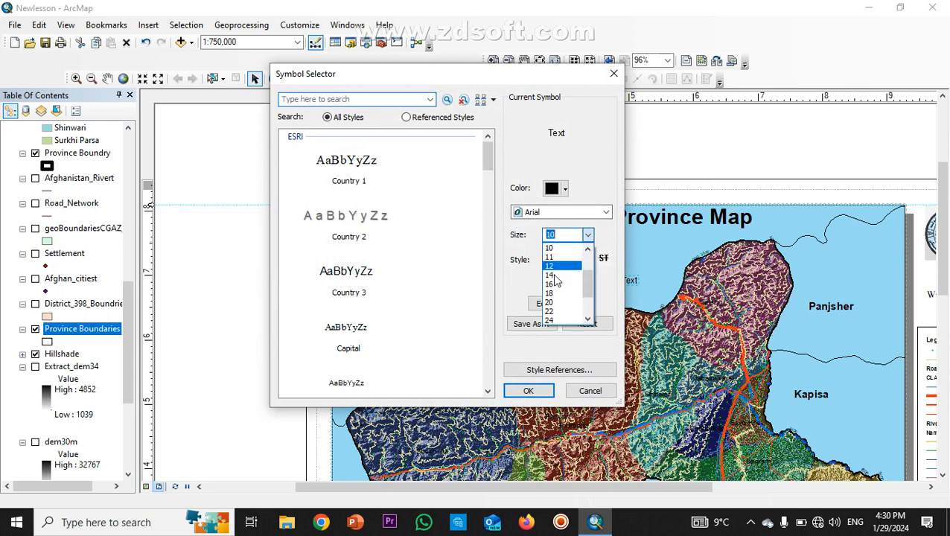
{"action": "left_click", "coordinate": [555, 265]}
{"action": "left_click", "coordinate": [549, 259]}
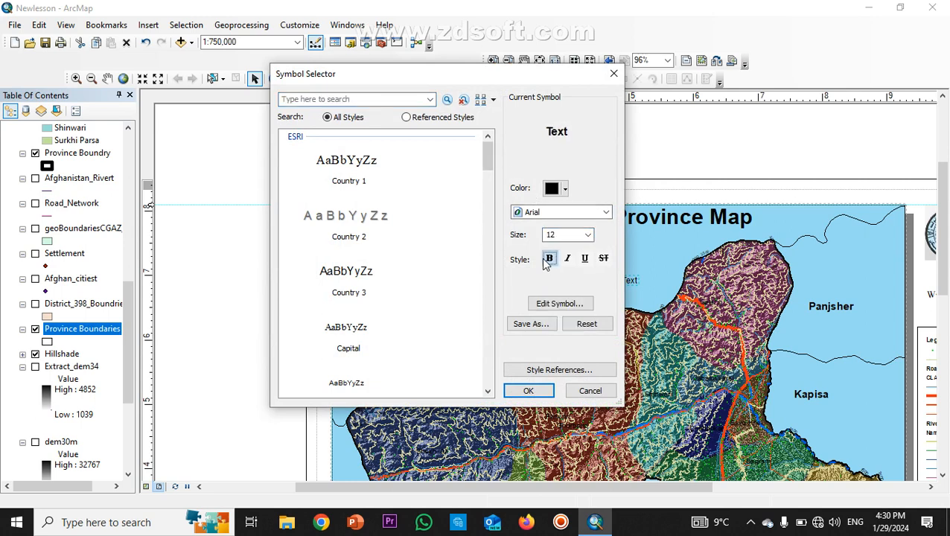
{"action": "left_click", "coordinate": [536, 390]}
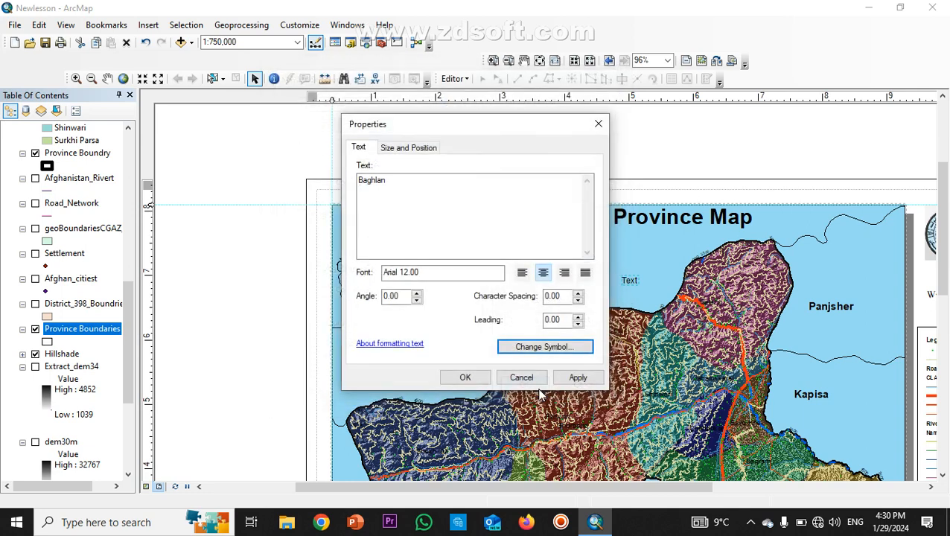
{"action": "left_click", "coordinate": [578, 377]}
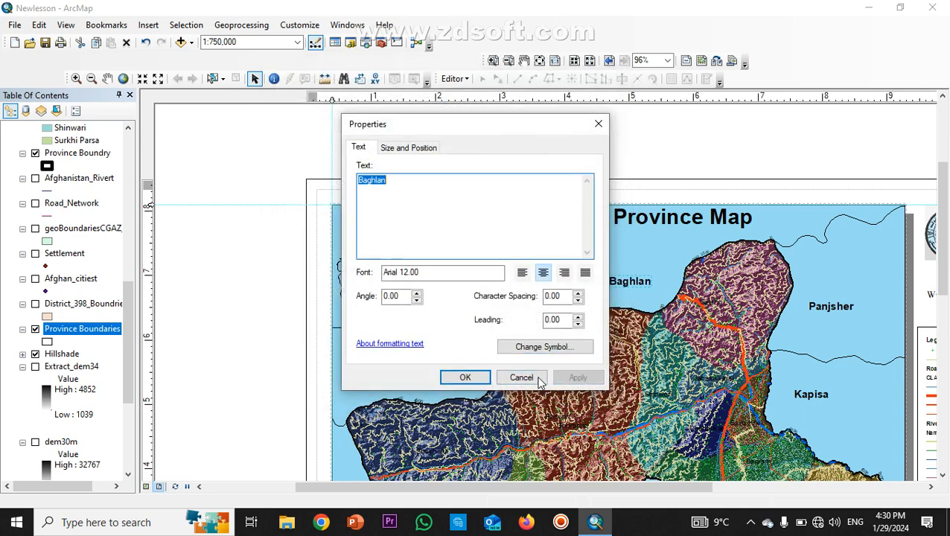
{"action": "left_click", "coordinate": [479, 378]}
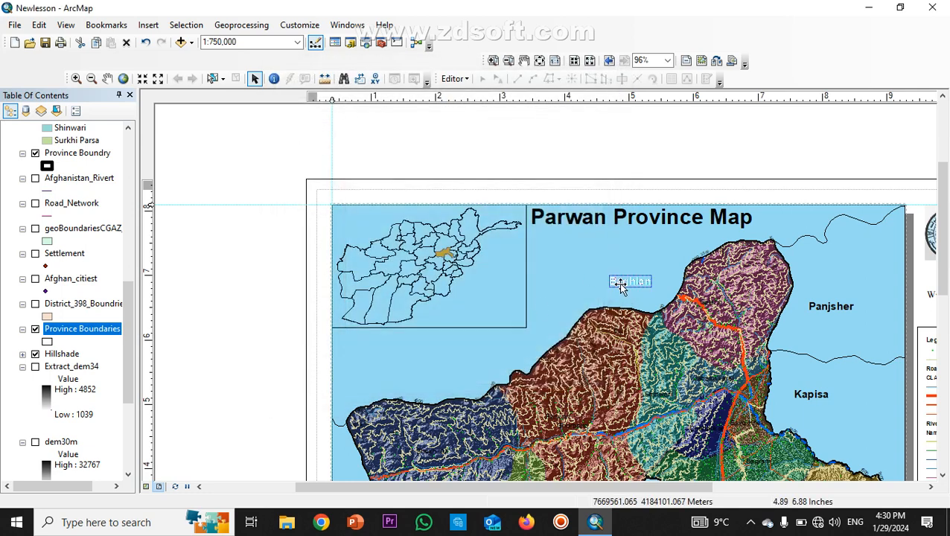
Step: Reposition the Baghlan label in the blue area just east of the inset map's lower corner
{"action": "left_click_drag", "start_coordinate": [621, 285], "coordinate": [563, 295]}
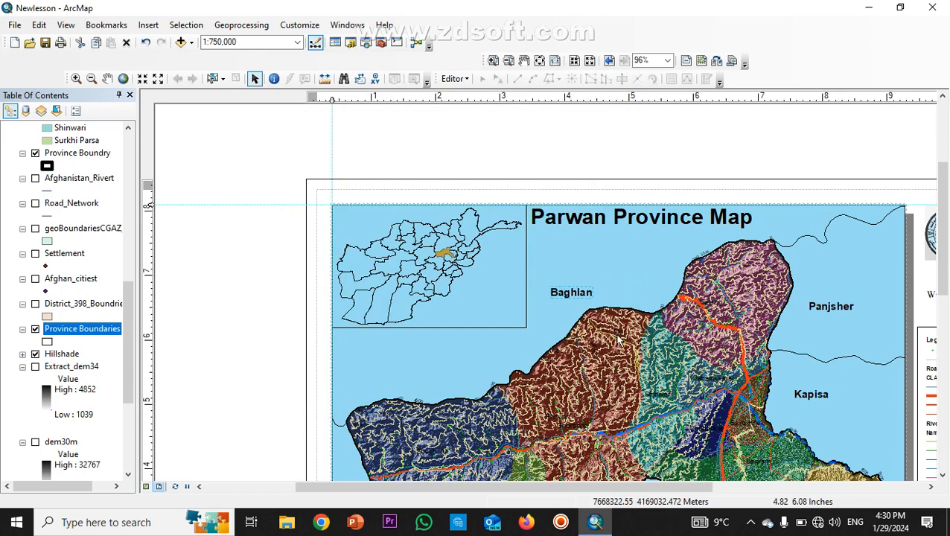
{"action": "scroll", "coordinate": [809, 343], "scroll_direction": "down", "scroll_amount": 4}
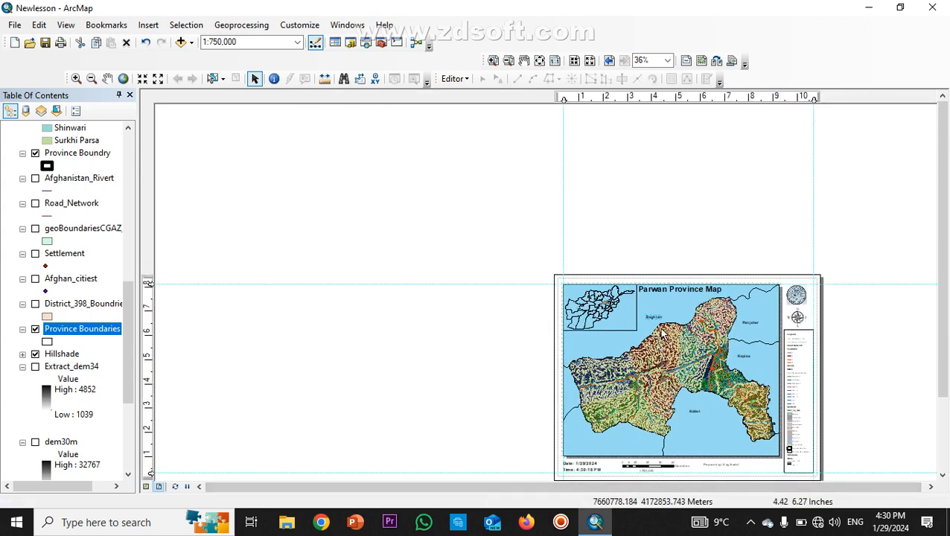
{"action": "scroll", "coordinate": [497, 226], "scroll_direction": "down", "scroll_amount": 2}
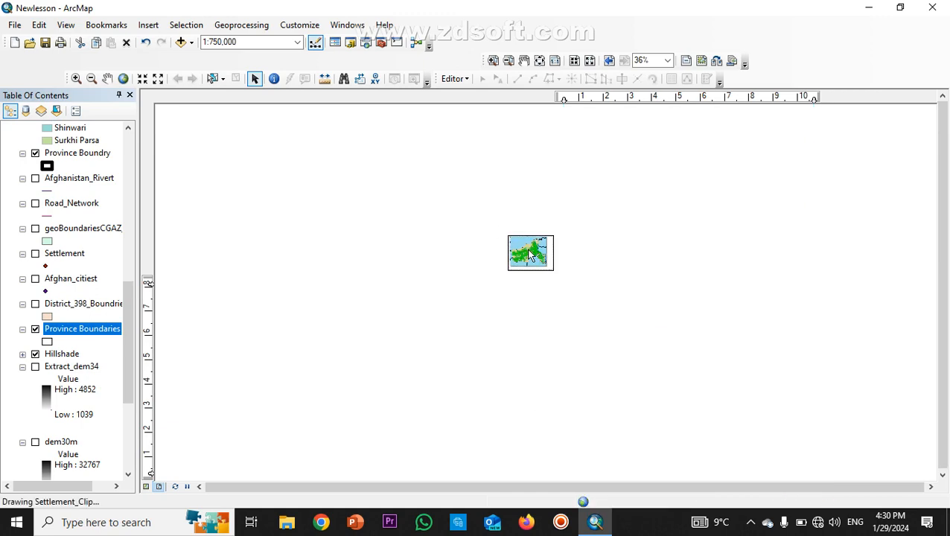
{"action": "scroll", "coordinate": [530, 255], "scroll_direction": "up", "scroll_amount": 4}
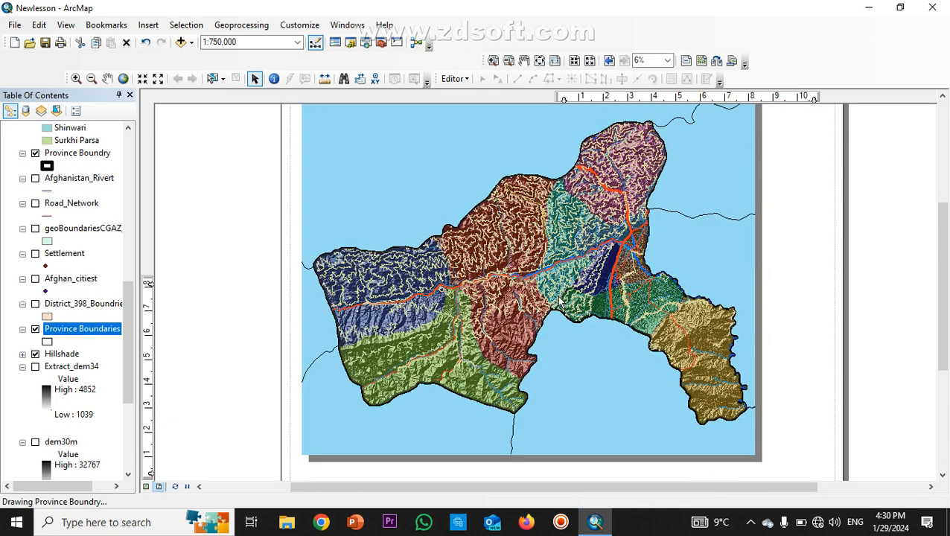
{"action": "scroll", "coordinate": [541, 274], "scroll_direction": "down", "scroll_amount": 1}
{"action": "scroll", "coordinate": [446, 216], "scroll_direction": "up", "scroll_amount": 1}
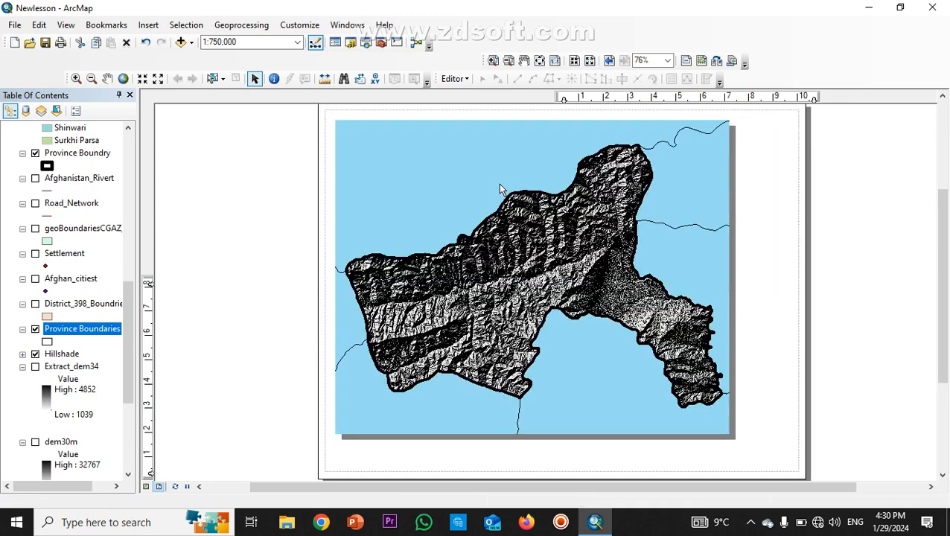
{"action": "scroll", "coordinate": [498, 183], "scroll_direction": "down", "scroll_amount": 1}
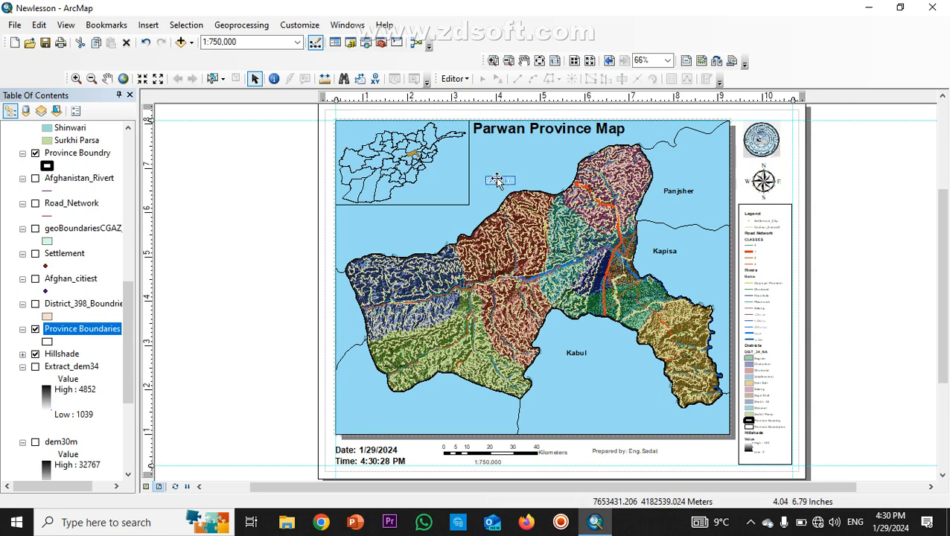
{"action": "left_click_drag", "start_coordinate": [497, 180], "coordinate": [484, 191]}
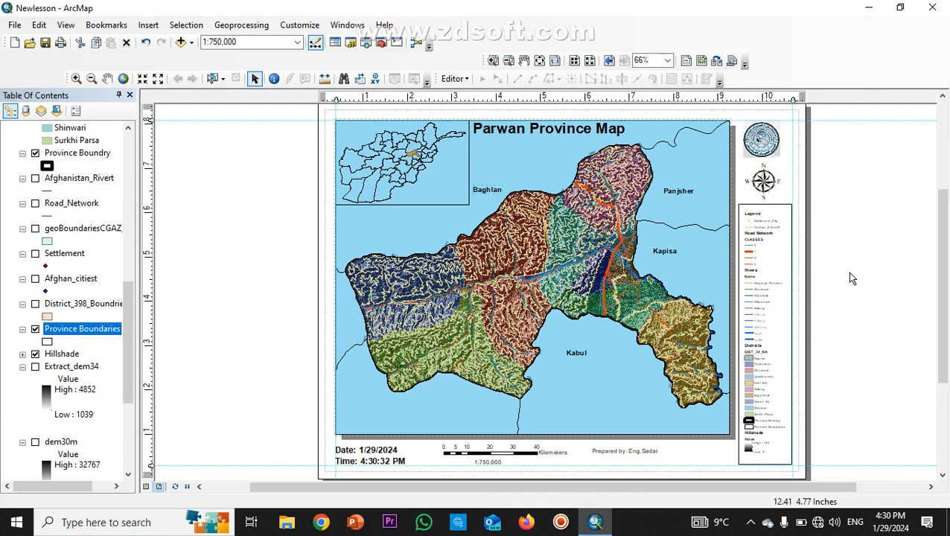
Step: Insert a new text element and place it in the blue area just west of the province boundary
{"action": "scroll", "coordinate": [887, 308], "scroll_direction": "down", "scroll_amount": 2}
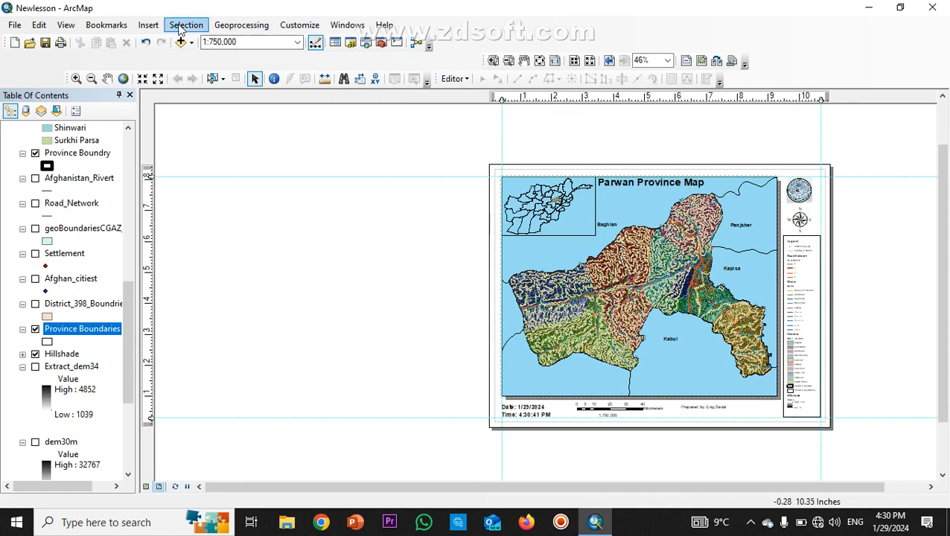
{"action": "left_click", "coordinate": [152, 26]}
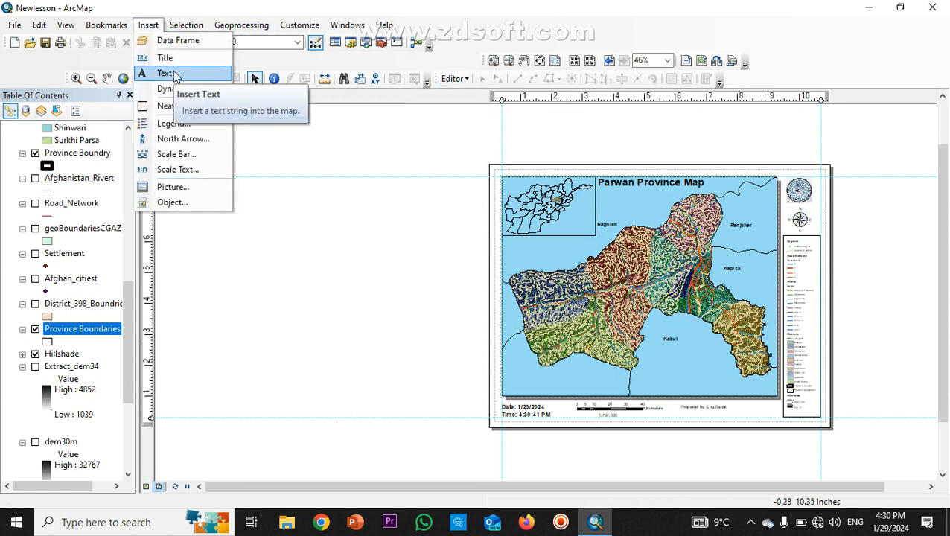
{"action": "left_click", "coordinate": [178, 78]}
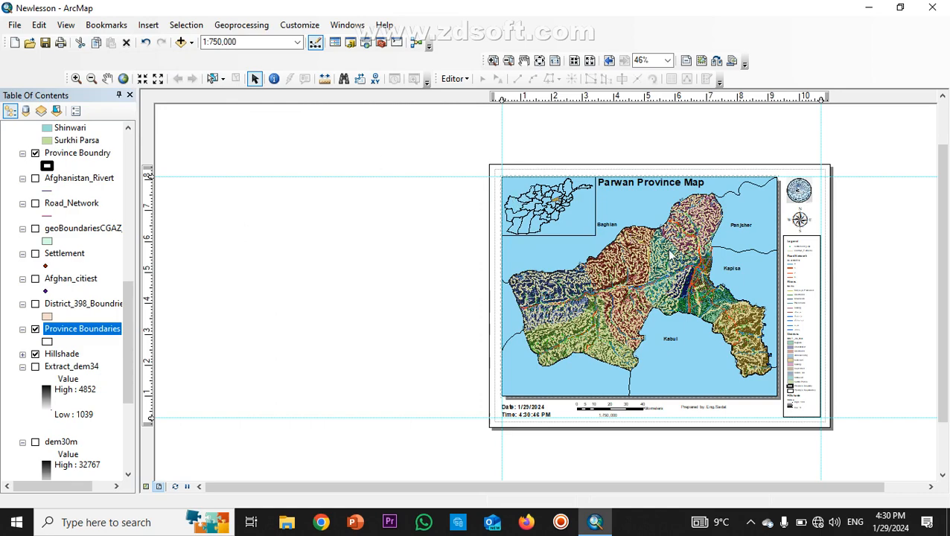
{"action": "scroll", "coordinate": [527, 298], "scroll_direction": "up", "scroll_amount": 5}
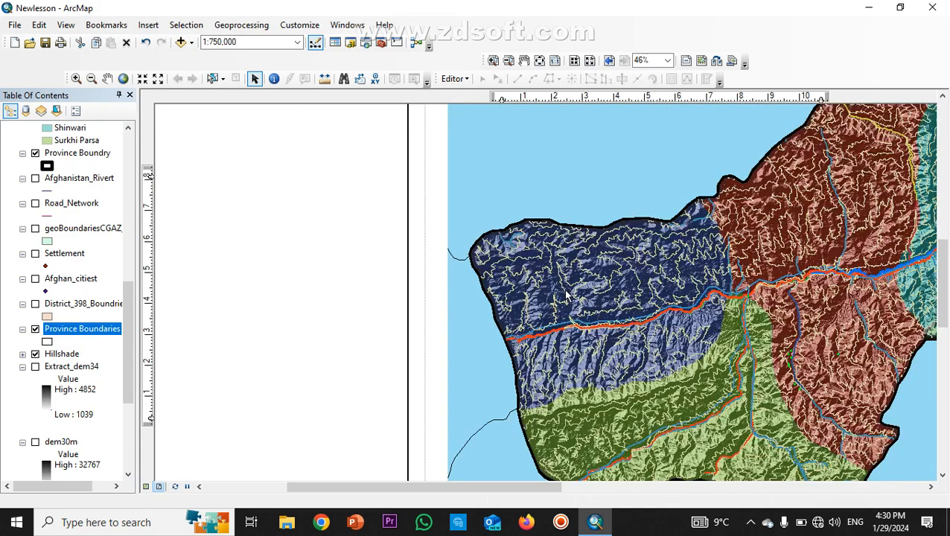
{"action": "left_click_drag", "start_coordinate": [588, 300], "coordinate": [484, 356]}
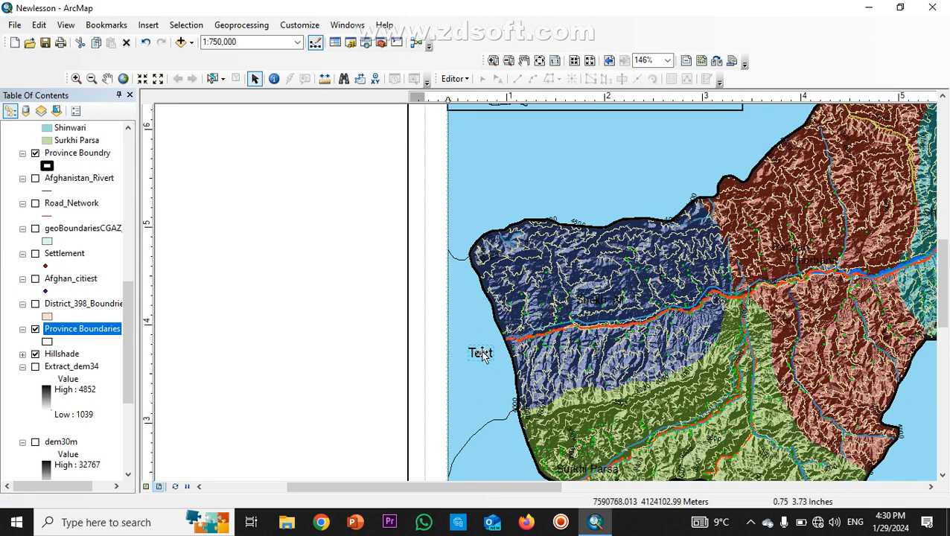
Step: Change the new text element west of the province to "Bamyan" and format it as bold, size 12
{"action": "double_click", "coordinate": [483, 355]}
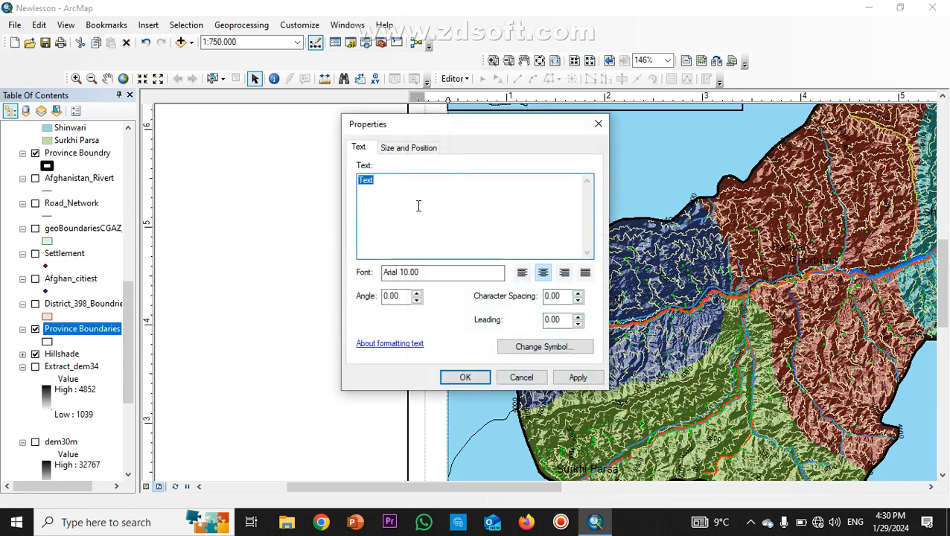
{"action": "type", "text": "Bamyan"}
{"action": "left_click", "coordinate": [416, 293]}
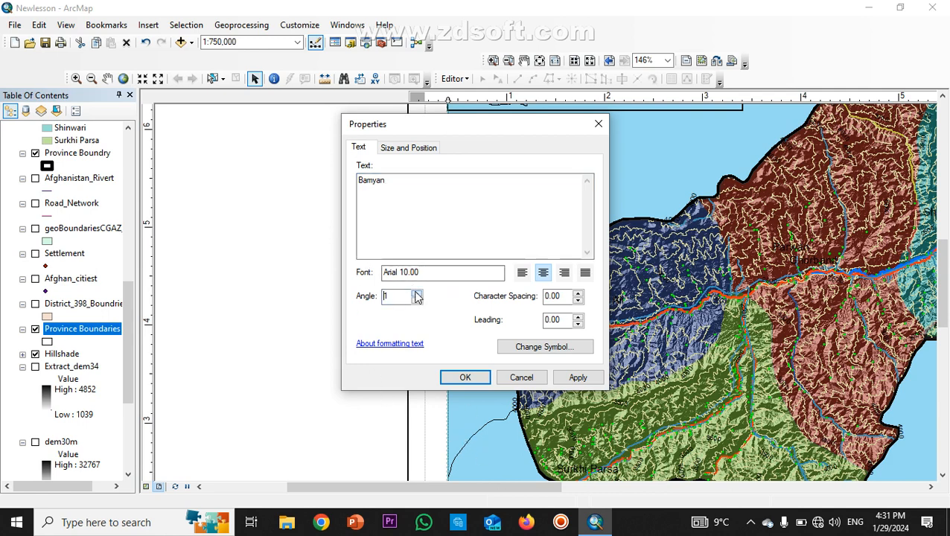
{"action": "left_click", "coordinate": [416, 294]}
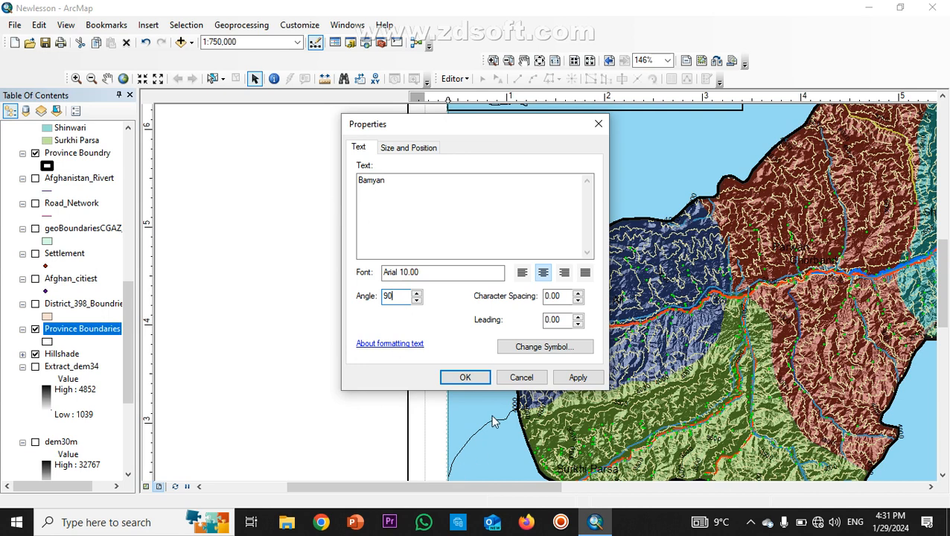
{"action": "left_click", "coordinate": [535, 349]}
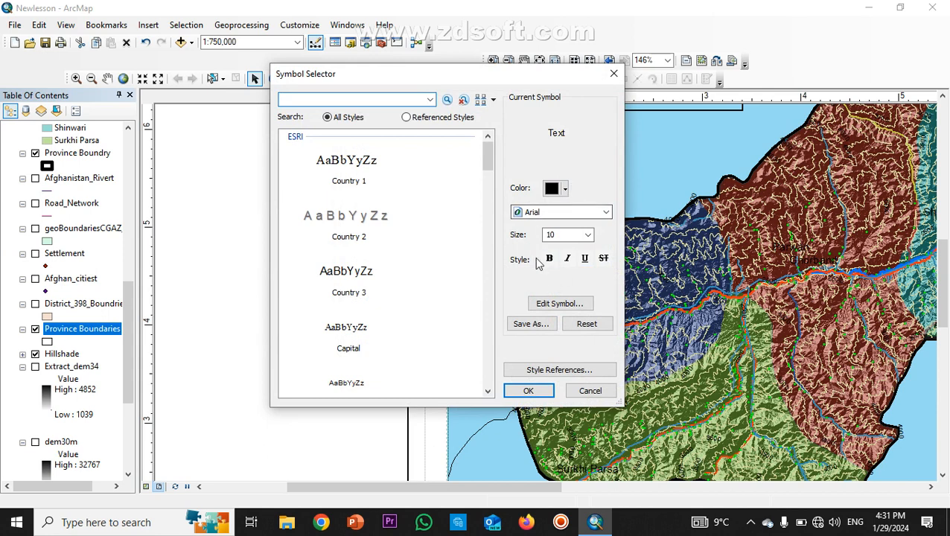
{"action": "left_click", "coordinate": [587, 235]}
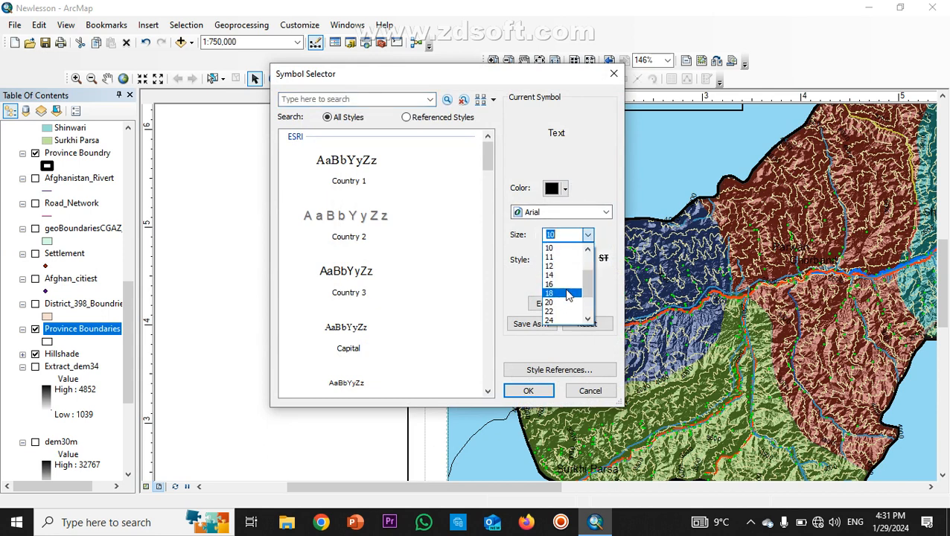
{"action": "left_click", "coordinate": [560, 266]}
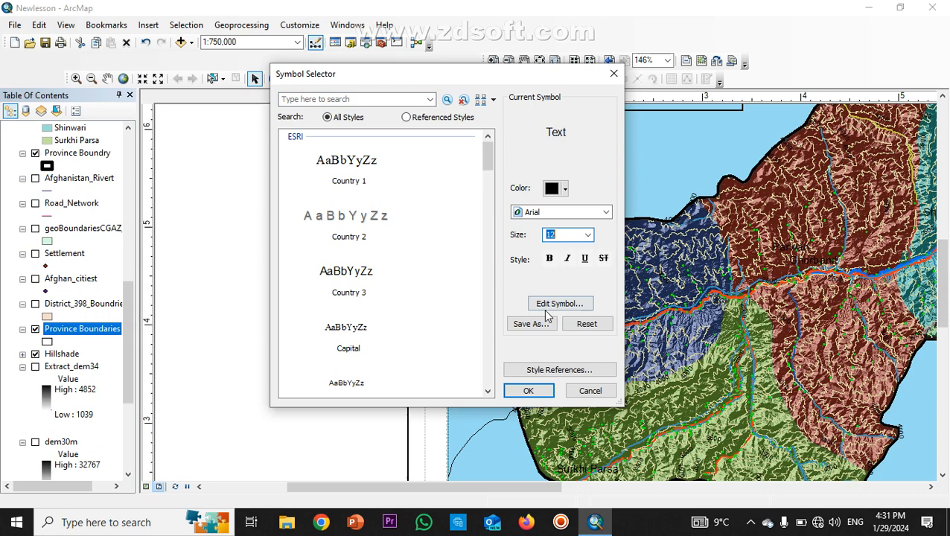
{"action": "left_click", "coordinate": [559, 257]}
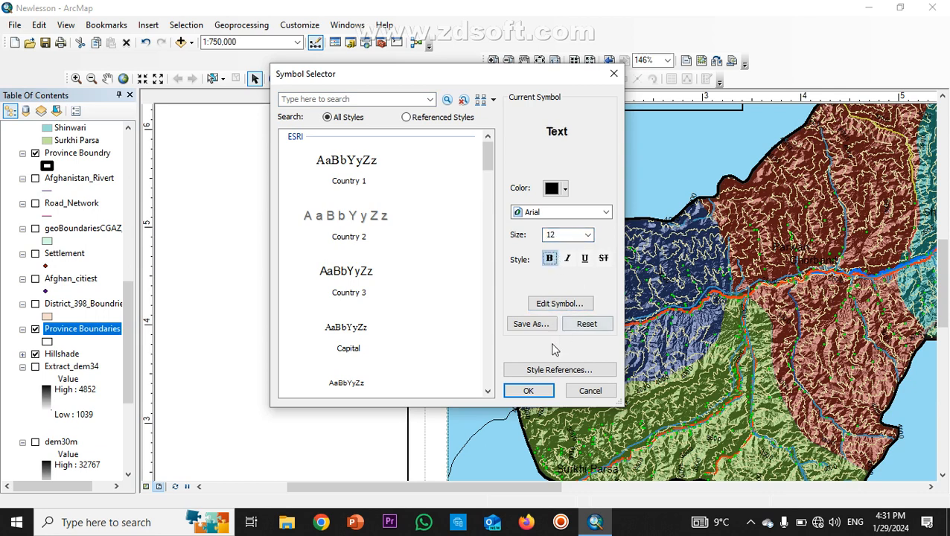
{"action": "left_click", "coordinate": [540, 391]}
{"action": "left_click", "coordinate": [575, 378]}
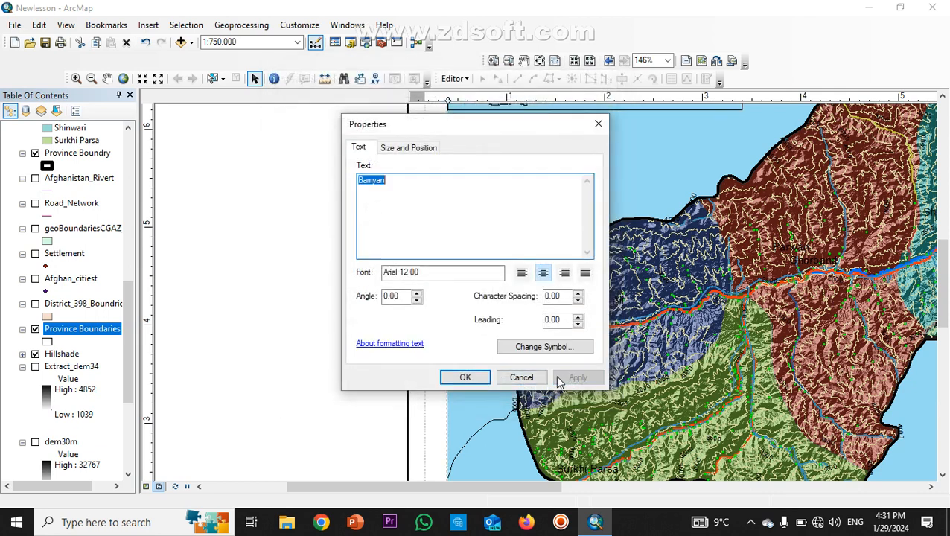
{"action": "left_click", "coordinate": [467, 378]}
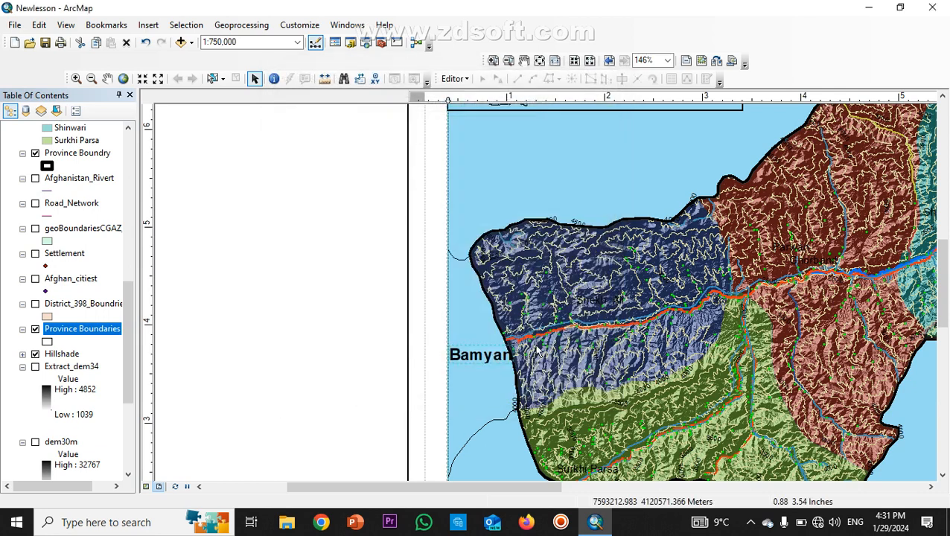
Step: Rotate the Bamyan label to an angle of 90 and shift it slightly west, clear of the province boundary
{"action": "double_click", "coordinate": [478, 357]}
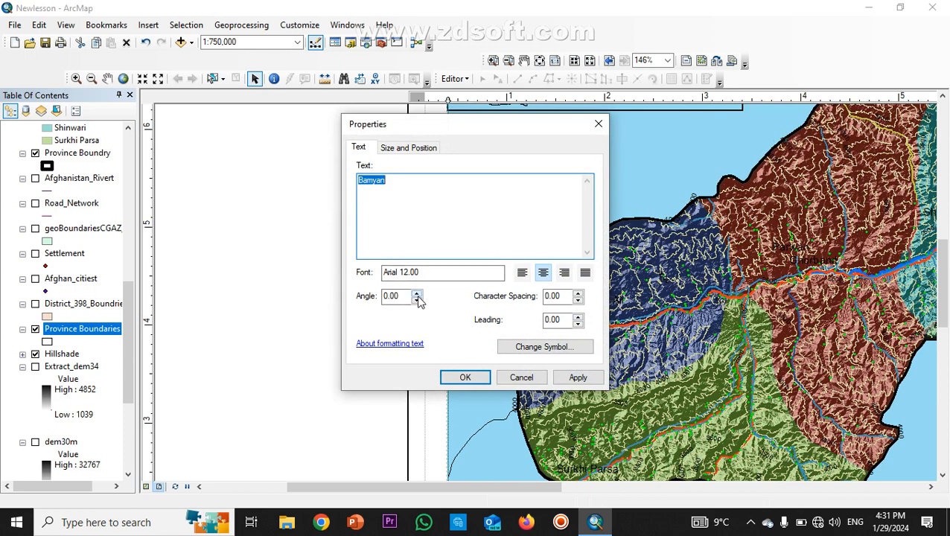
{"action": "double_click", "coordinate": [408, 296]}
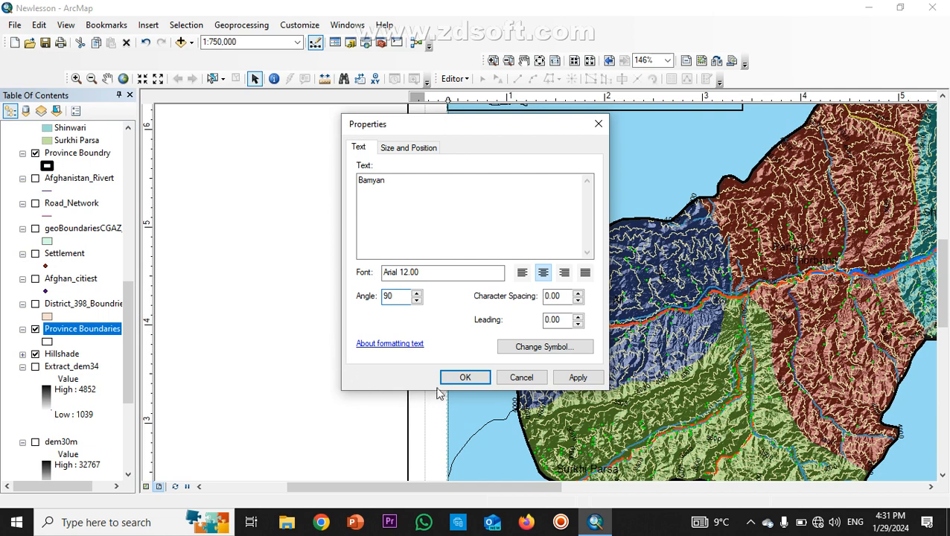
{"action": "left_click", "coordinate": [577, 378]}
{"action": "left_click", "coordinate": [464, 380]}
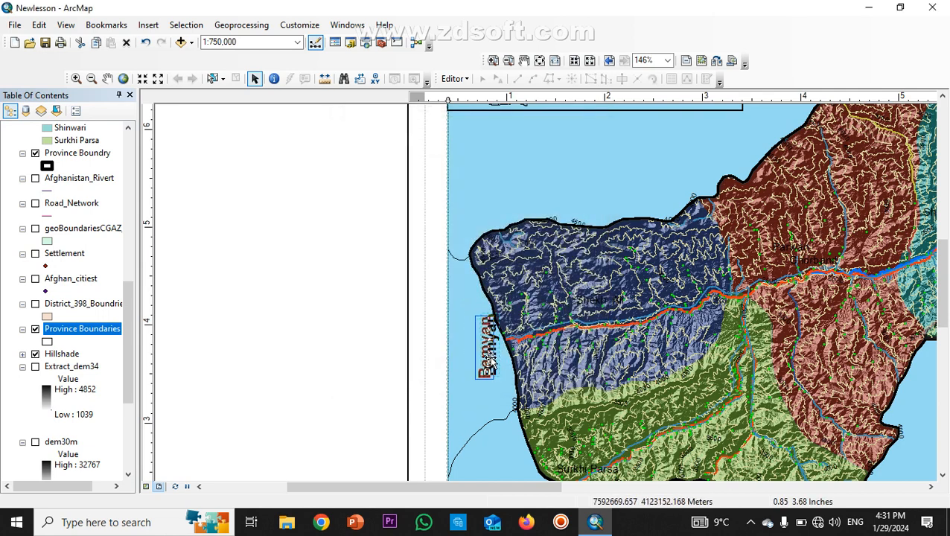
{"action": "mouse_move", "coordinate": [491, 362]}
{"action": "left_mouse_down"}
{"action": "mouse_move", "coordinate": [462, 366]}
{"action": "mouse_move", "coordinate": [489, 368]}
{"action": "mouse_move", "coordinate": [485, 360]}
{"action": "left_mouse_up"}
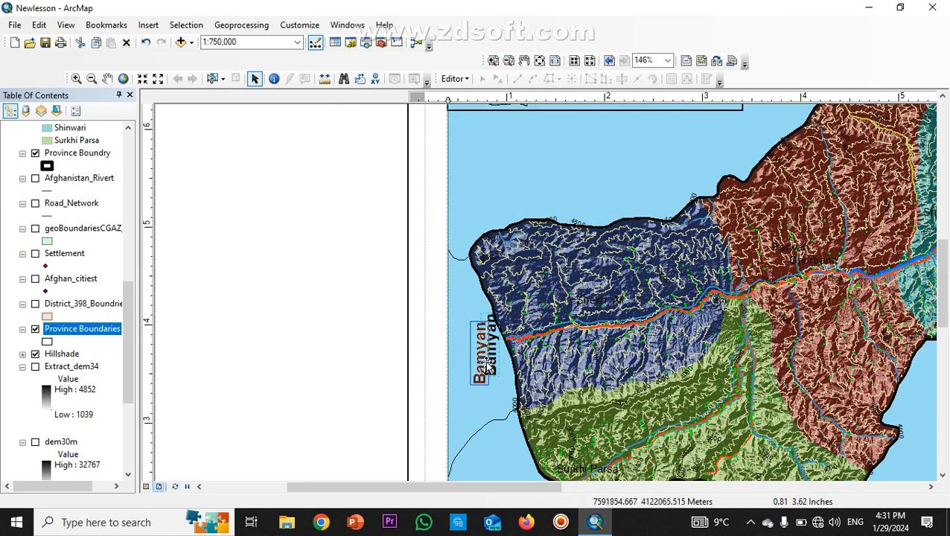
{"action": "left_click", "coordinate": [372, 249]}
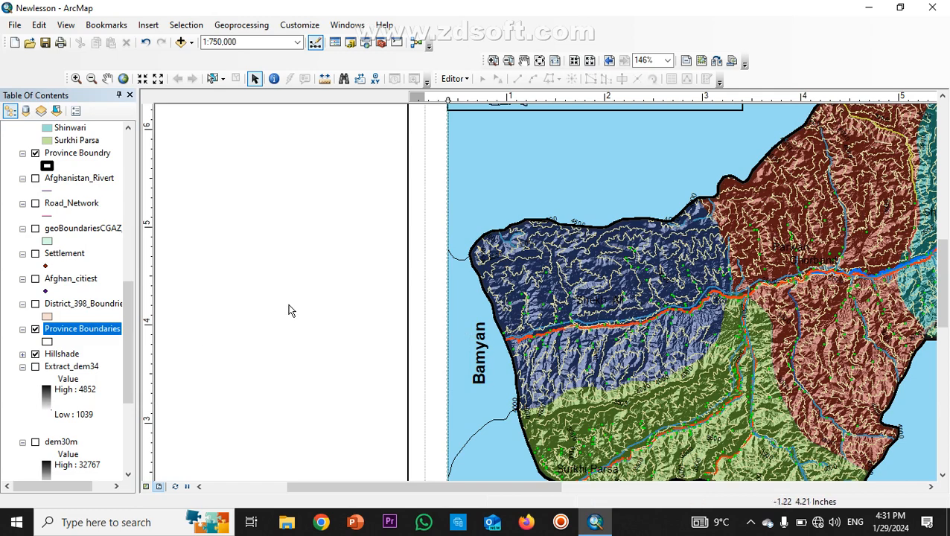
Step: Insert another text element and place it in the blue area south of Surkhi Parsa district
{"action": "scroll", "coordinate": [463, 211], "scroll_direction": "up", "scroll_amount": 2}
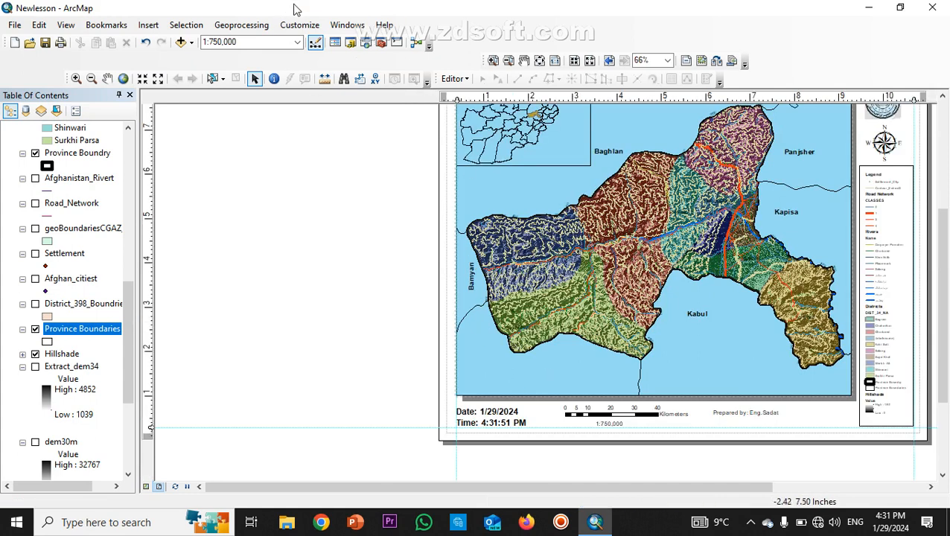
{"action": "left_click", "coordinate": [148, 25]}
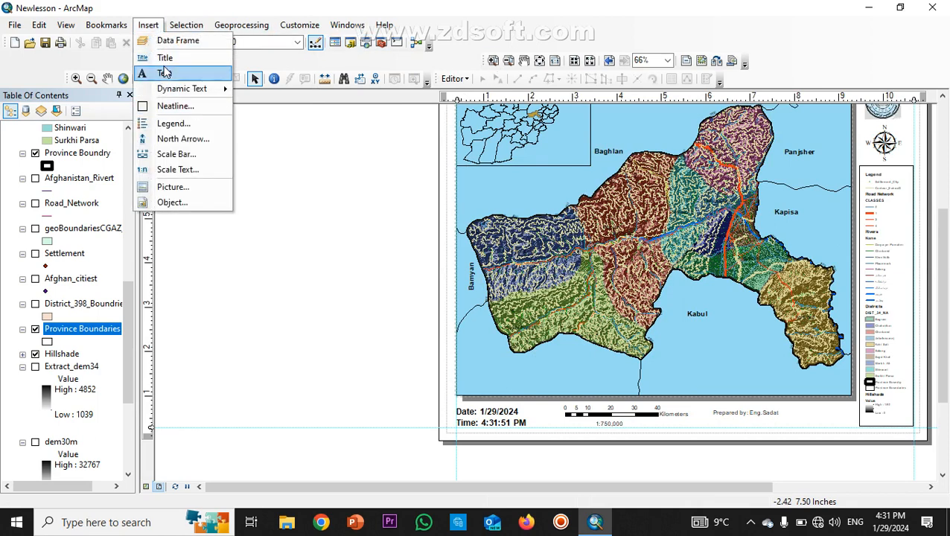
{"action": "left_click", "coordinate": [164, 72]}
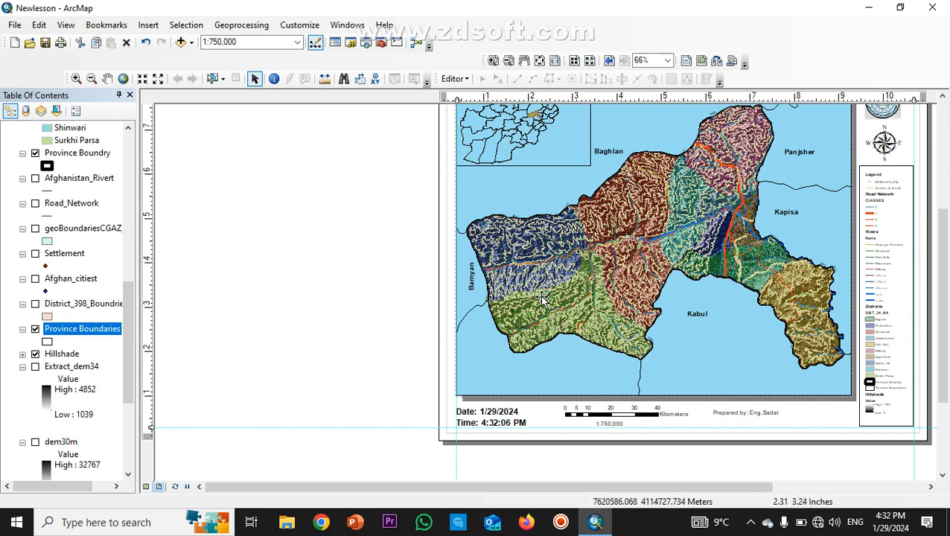
{"action": "left_click_drag", "start_coordinate": [539, 299], "coordinate": [538, 373]}
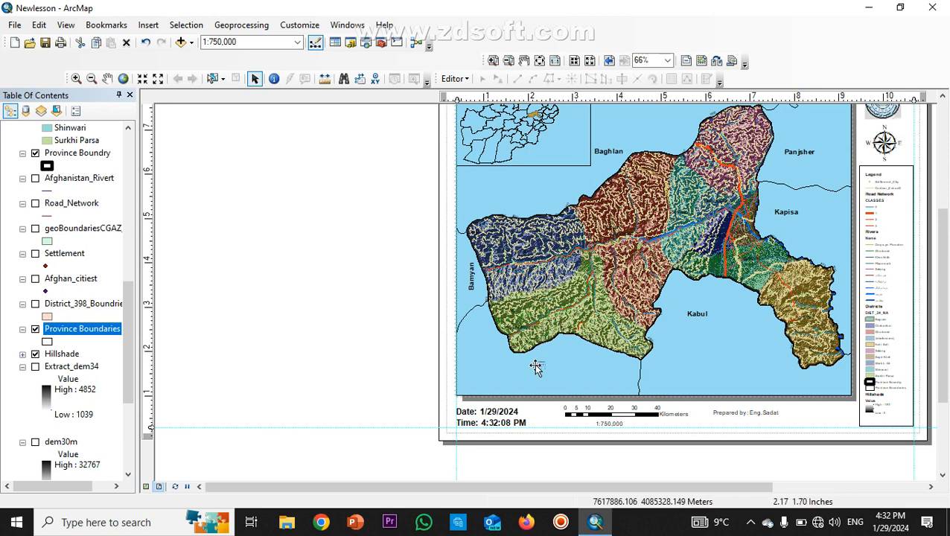
Step: Change the new text element south of the province to "Maidan e Wardak"
{"action": "double_click", "coordinate": [537, 368]}
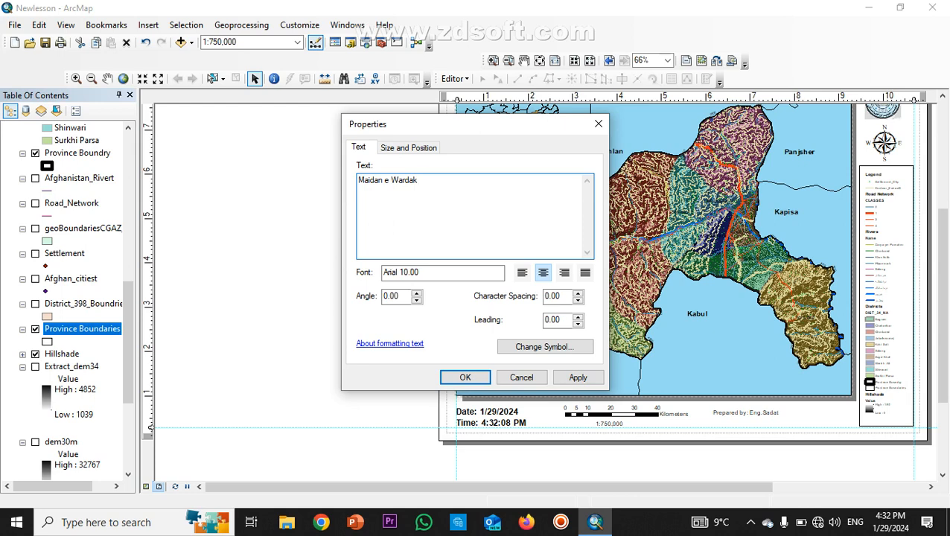
{"action": "left_click", "coordinate": [569, 378]}
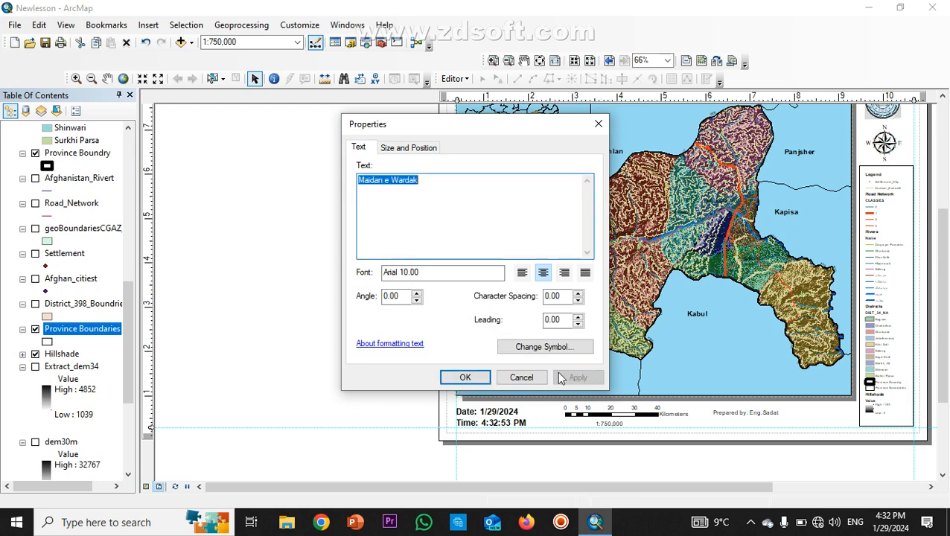
{"action": "left_click", "coordinate": [466, 378]}
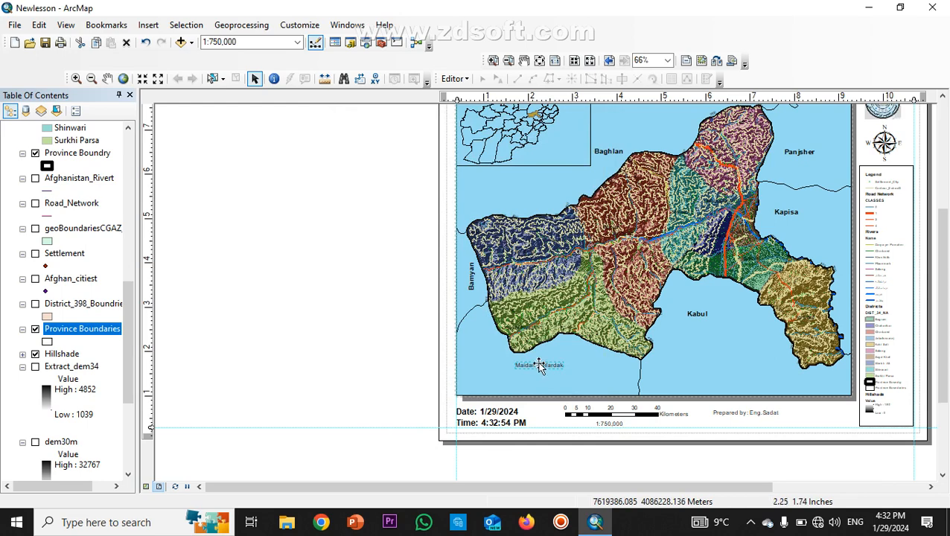
Step: Format the Maidan e Wardak label as bold, size 12, and shift it slightly south-west
{"action": "double_click", "coordinate": [541, 366]}
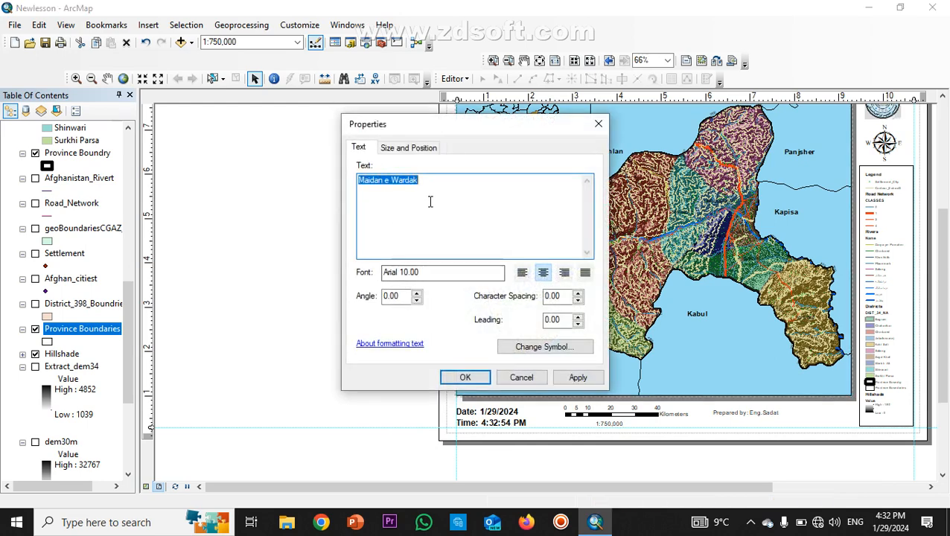
{"action": "left_click", "coordinate": [537, 352]}
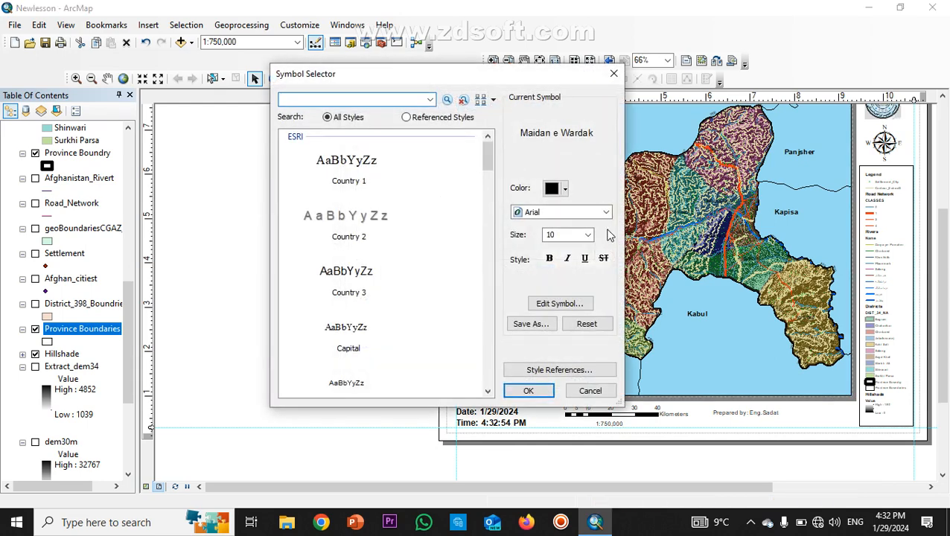
{"action": "left_click", "coordinate": [587, 236]}
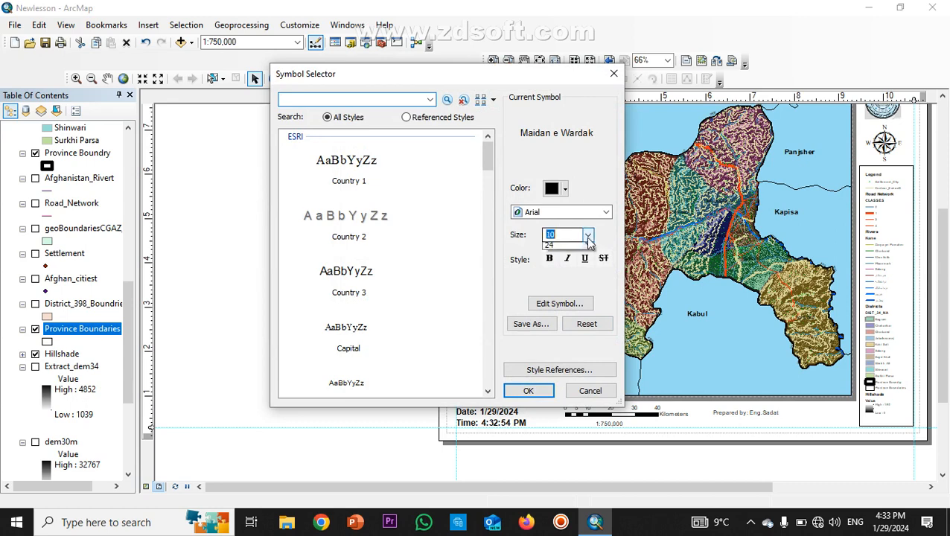
{"action": "left_click", "coordinate": [547, 267]}
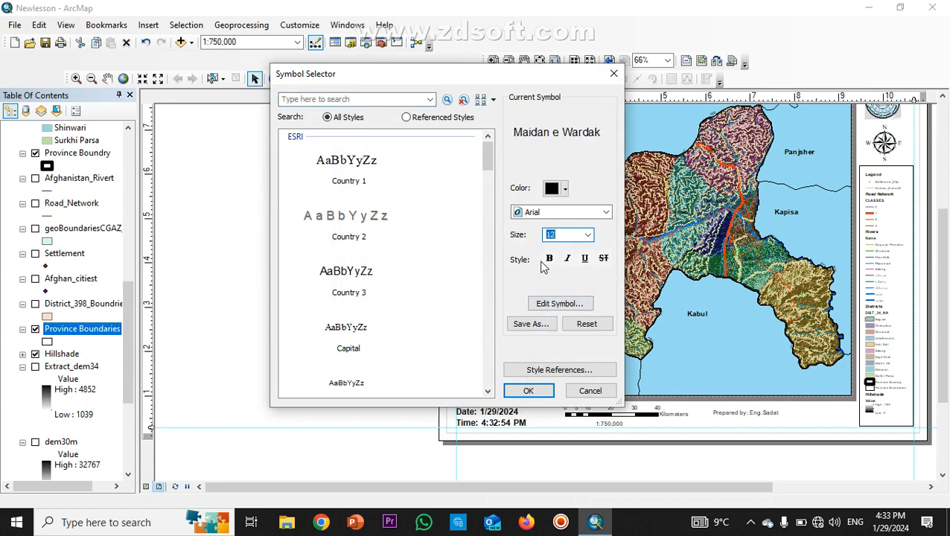
{"action": "left_click", "coordinate": [549, 258]}
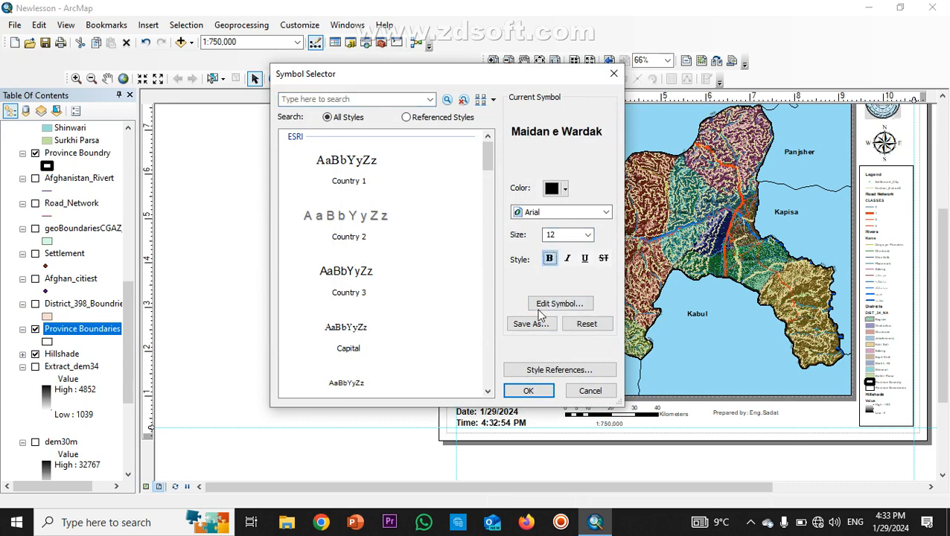
{"action": "left_click", "coordinate": [526, 393]}
{"action": "left_click", "coordinate": [573, 378]}
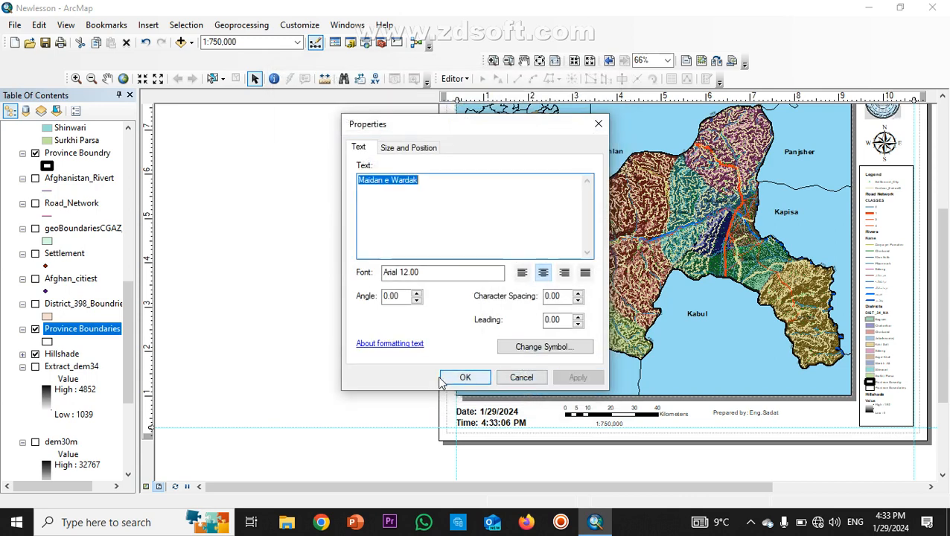
{"action": "left_click", "coordinate": [461, 379]}
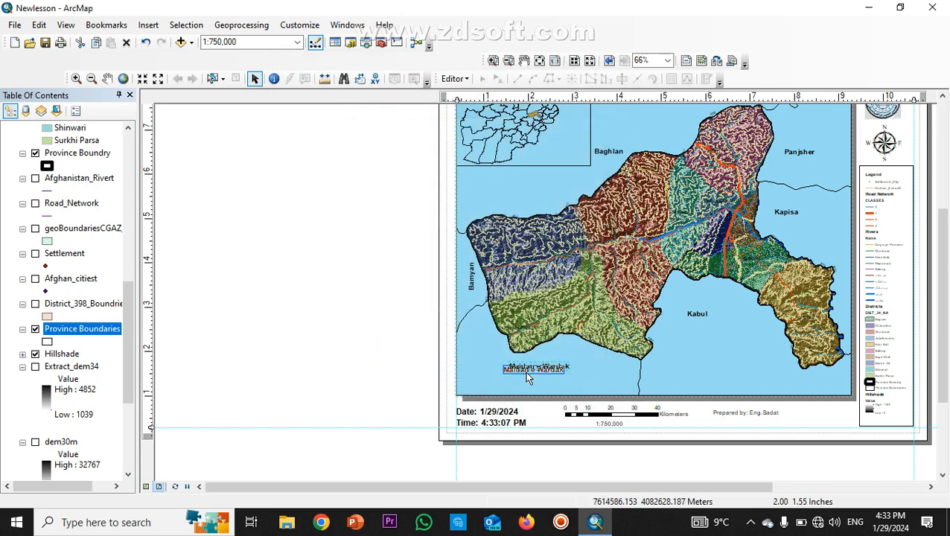
{"action": "left_click", "coordinate": [284, 367]}
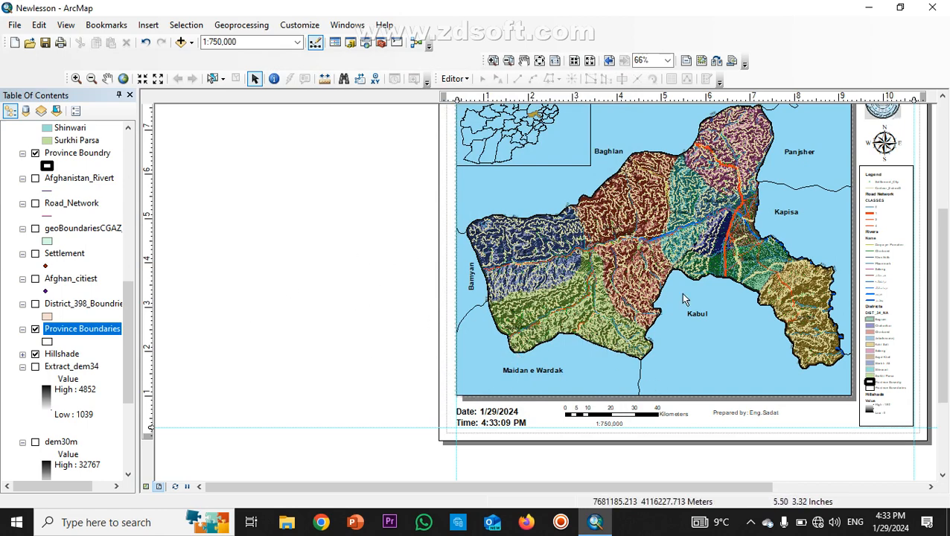
{"action": "scroll", "coordinate": [788, 317], "scroll_direction": "down", "scroll_amount": 2}
{"action": "scroll", "coordinate": [788, 316], "scroll_direction": "down", "scroll_amount": 1}
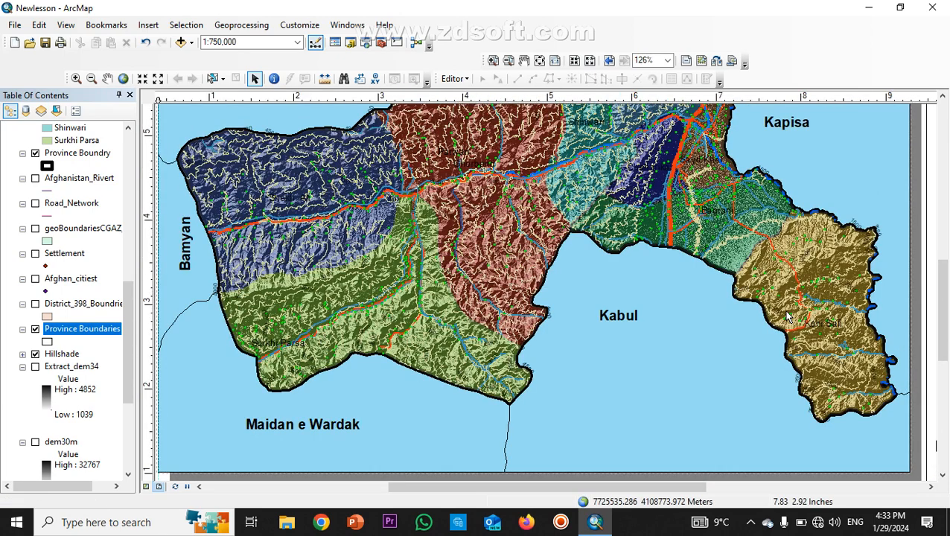
Step: Shorten the Maidan e Wardak label text to "Maidan Wardak"
{"action": "double_click", "coordinate": [302, 428]}
{"action": "left_click", "coordinate": [392, 178]}
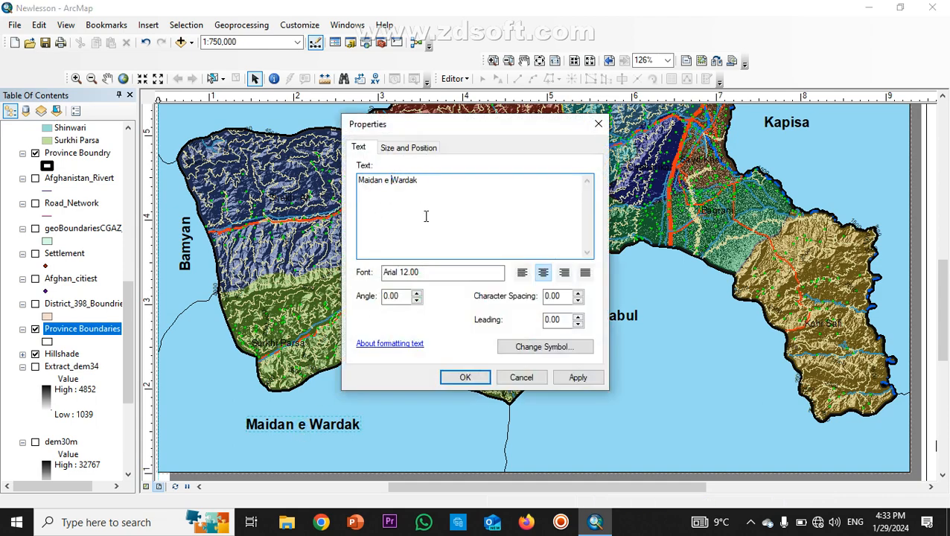
{"action": "key", "text": "BackSpace"}
{"action": "key", "text": "BackSpace"}
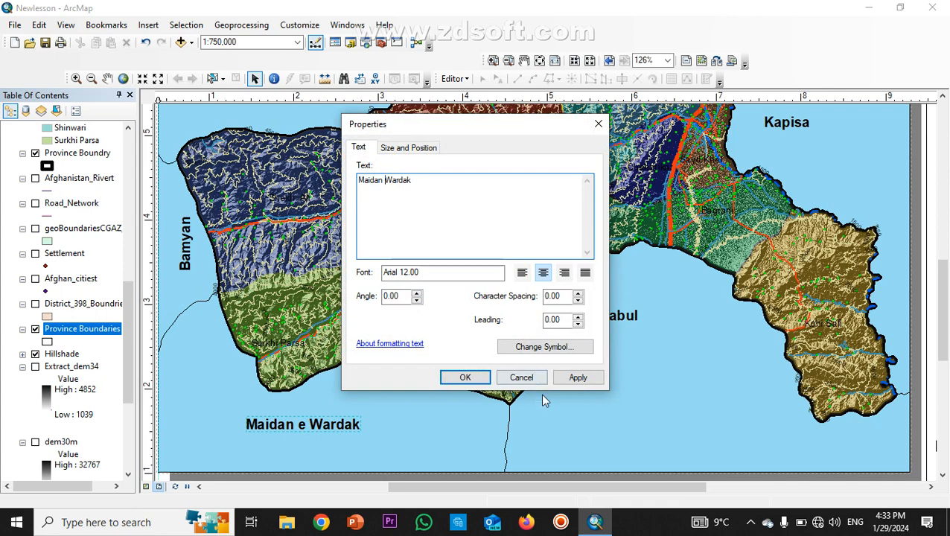
{"action": "left_click", "coordinate": [575, 380]}
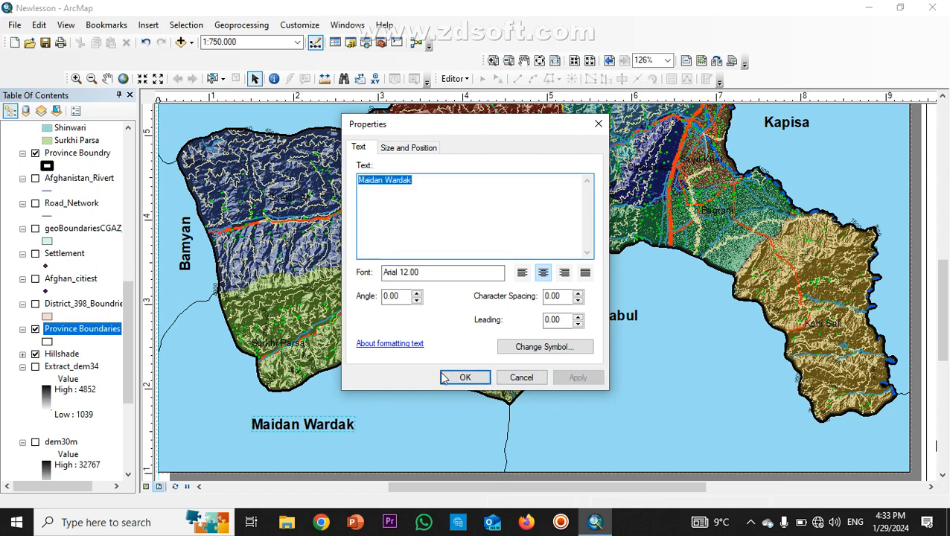
{"action": "left_click", "coordinate": [456, 382]}
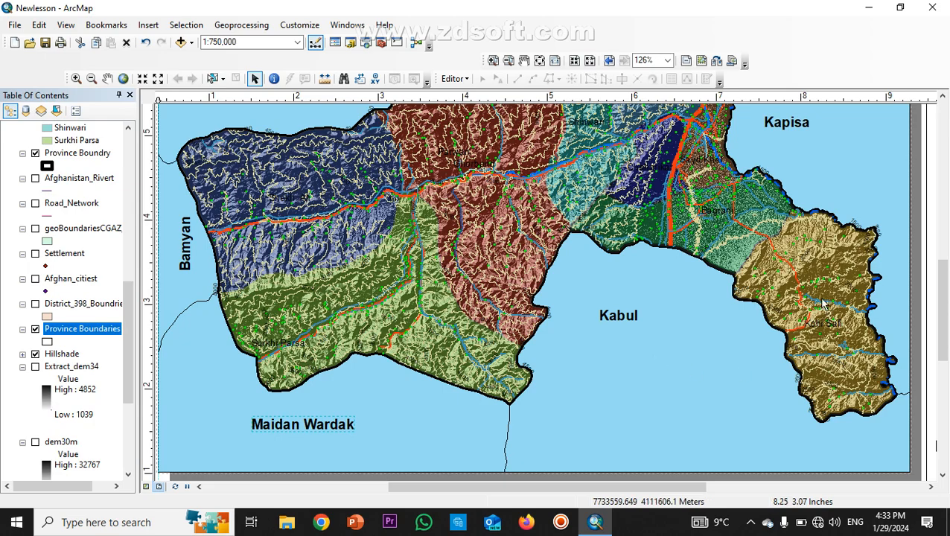
Step: Convert the Districts layer's labels to annotation stored in the map for all features
{"action": "scroll", "coordinate": [575, 371], "scroll_direction": "down", "scroll_amount": 2}
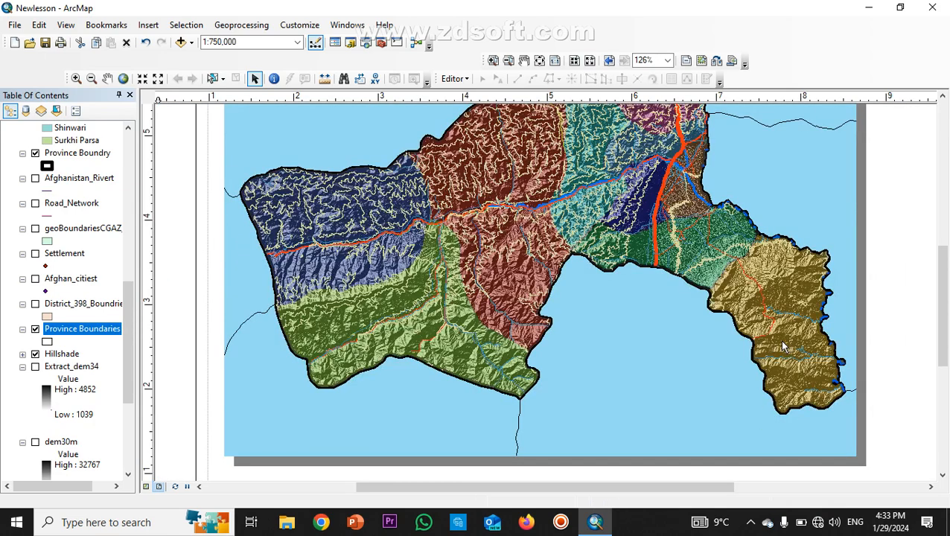
{"action": "scroll", "coordinate": [795, 335], "scroll_direction": "up", "scroll_amount": 3}
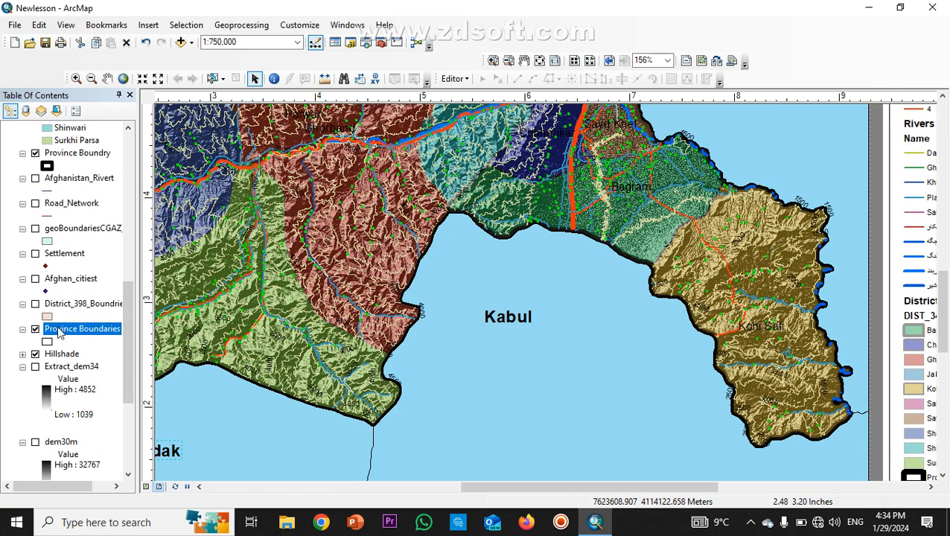
{"action": "left_click_drag", "start_coordinate": [128, 327], "coordinate": [129, 253]}
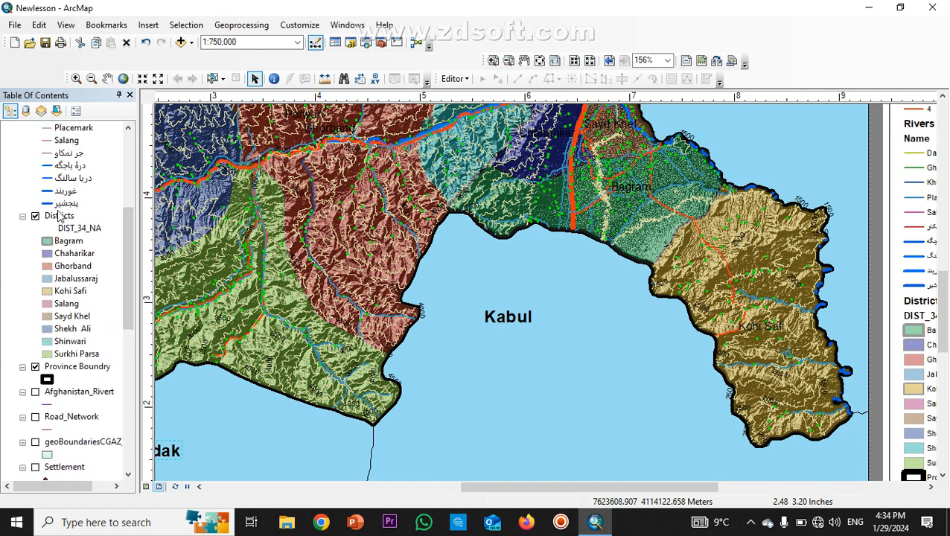
{"action": "left_click", "coordinate": [62, 218]}
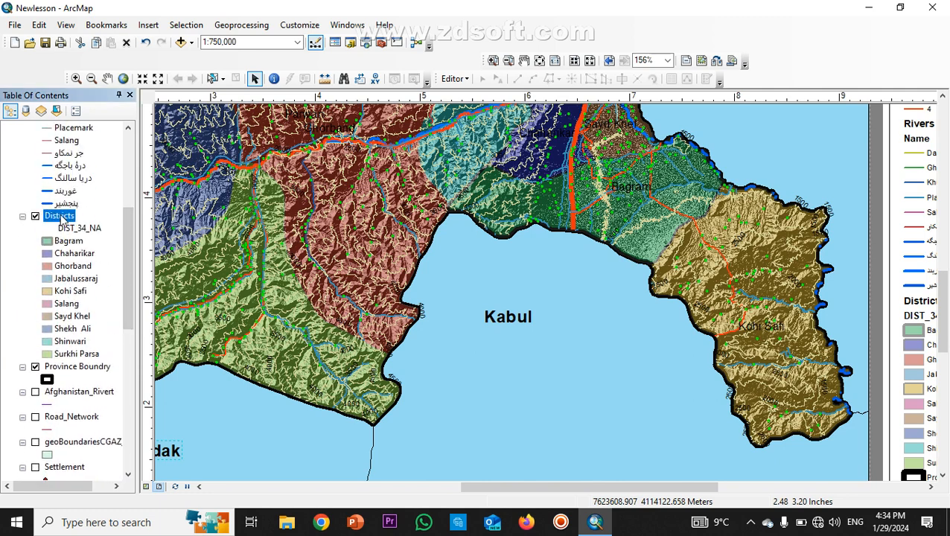
{"action": "right_click", "coordinate": [62, 218]}
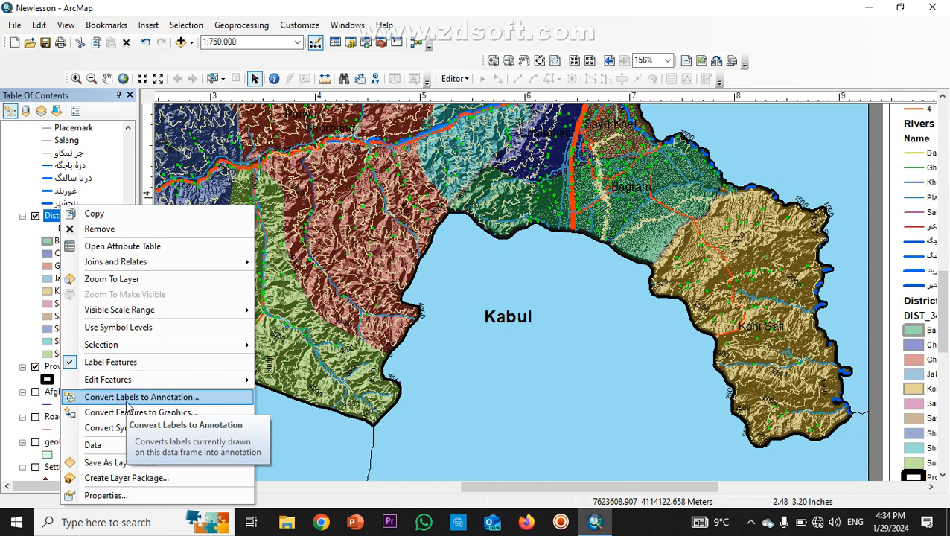
{"action": "left_click", "coordinate": [130, 399]}
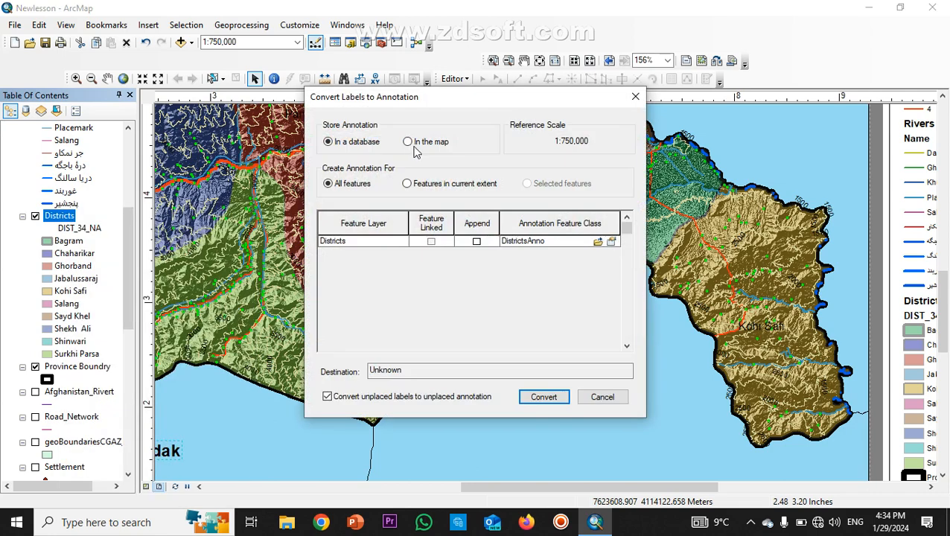
{"action": "left_click", "coordinate": [408, 141]}
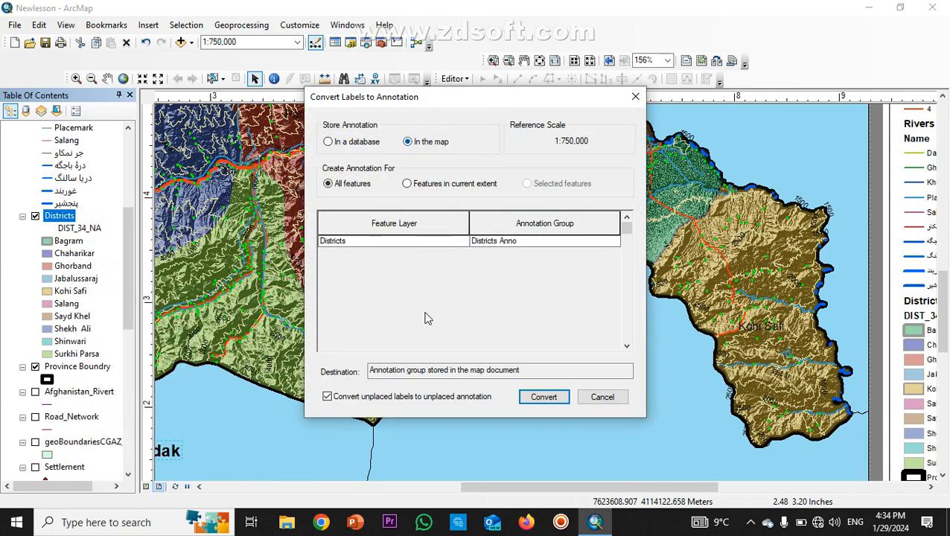
{"action": "left_click", "coordinate": [543, 397]}
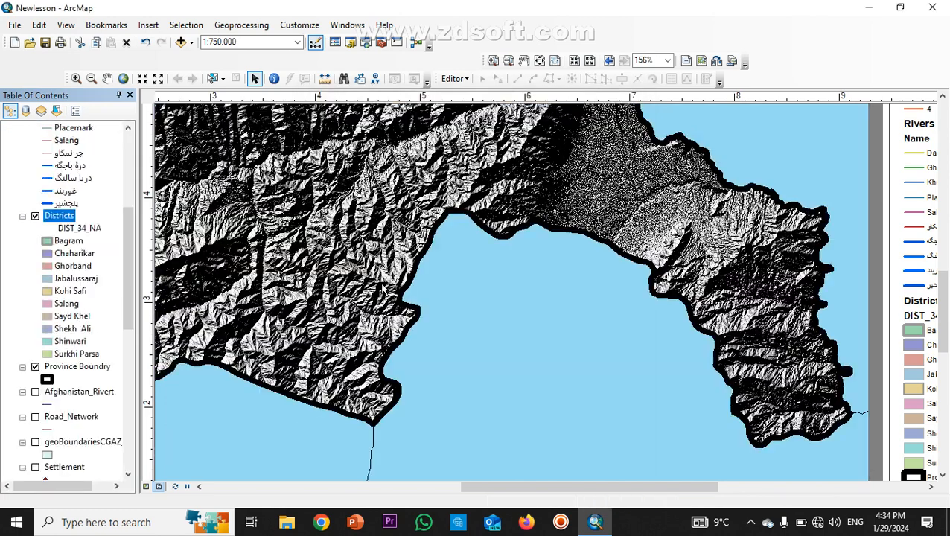
Step: Format the Kohi Safi district label as bold, size 10, and move it north within its district
{"action": "double_click", "coordinate": [760, 317]}
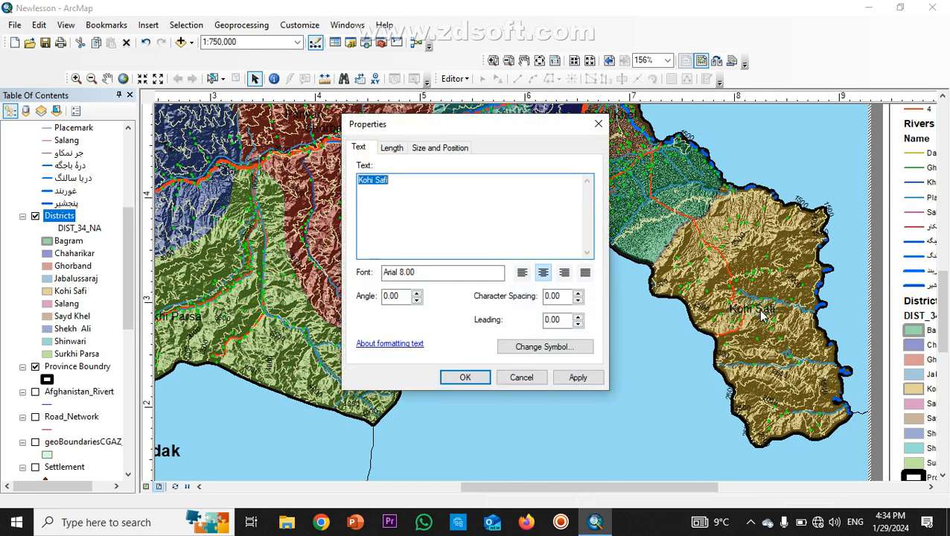
{"action": "left_click_drag", "start_coordinate": [406, 183], "coordinate": [341, 185]}
{"action": "left_click", "coordinate": [552, 347]}
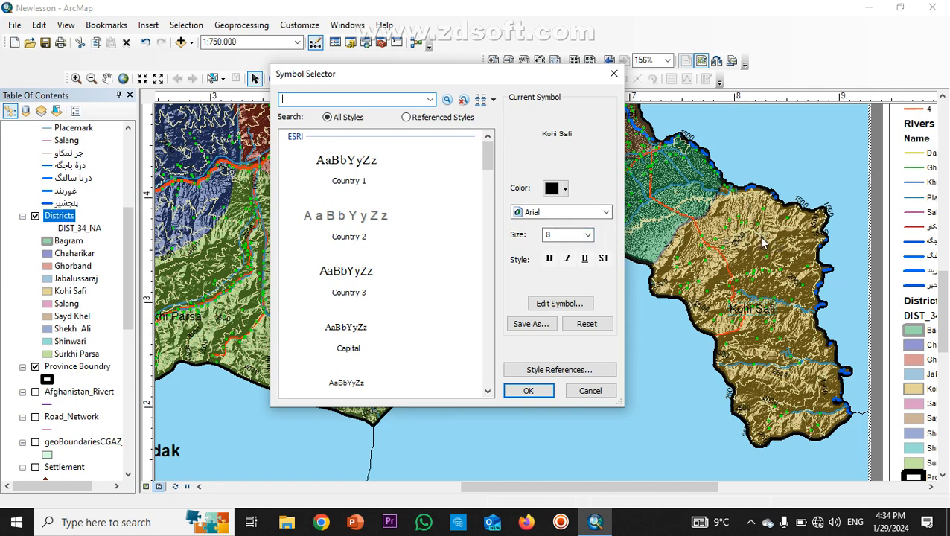
{"action": "left_click", "coordinate": [588, 235]}
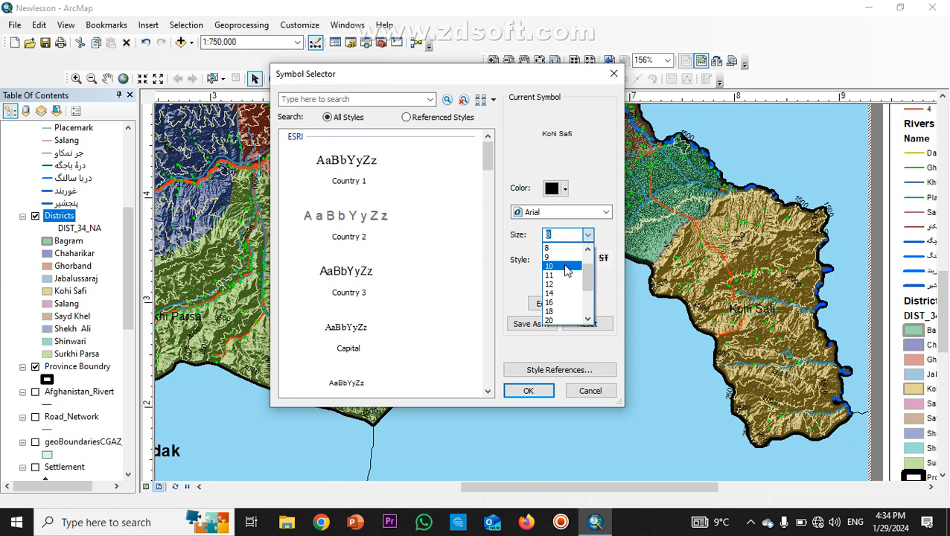
{"action": "left_click", "coordinate": [566, 267]}
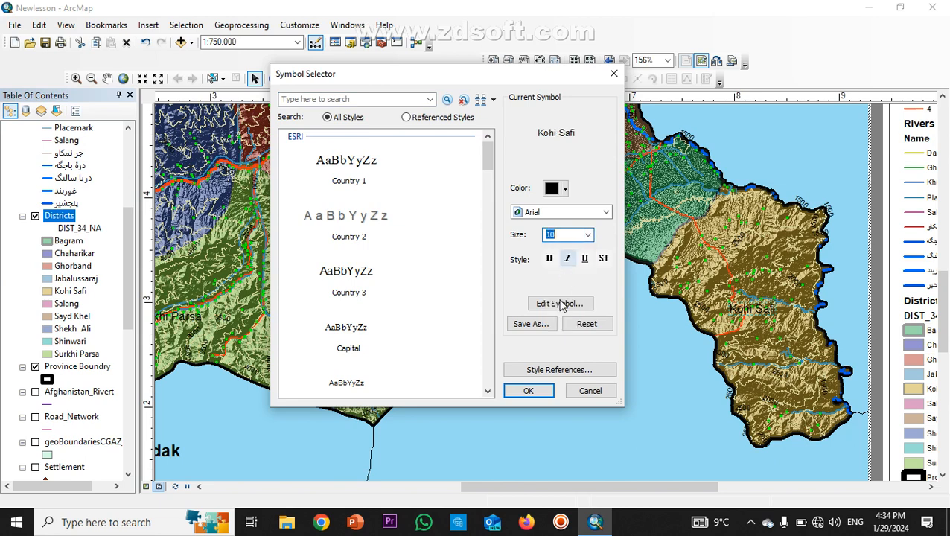
{"action": "left_click", "coordinate": [550, 259]}
{"action": "left_click", "coordinate": [547, 391]}
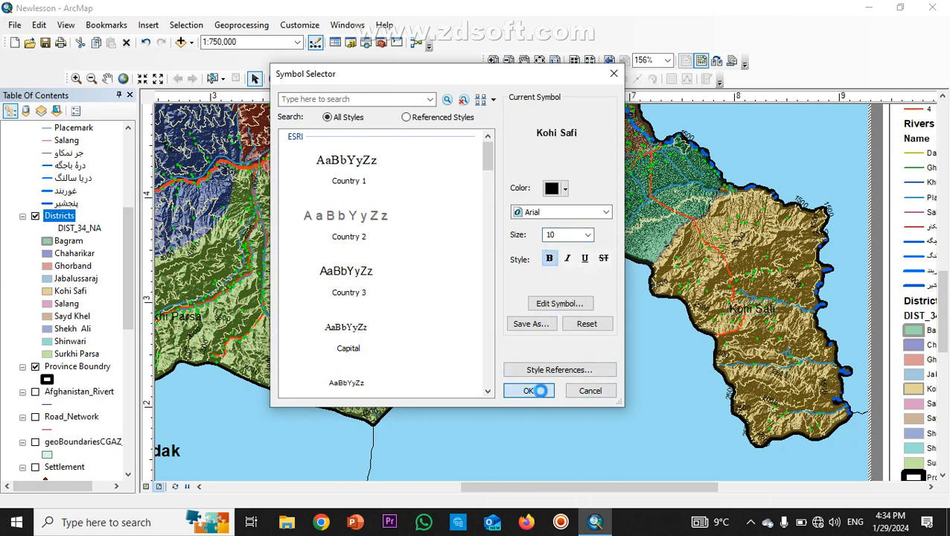
{"action": "left_click", "coordinate": [578, 378]}
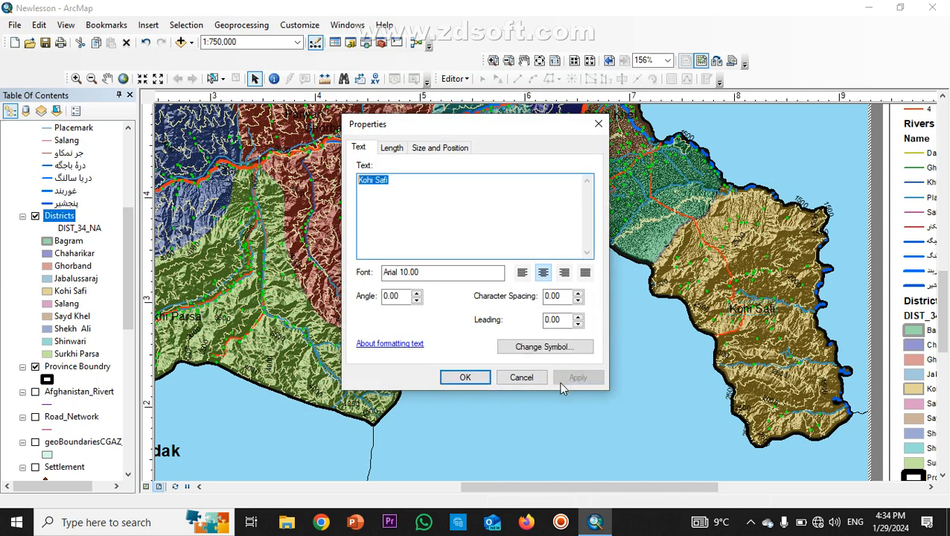
{"action": "left_click", "coordinate": [465, 377]}
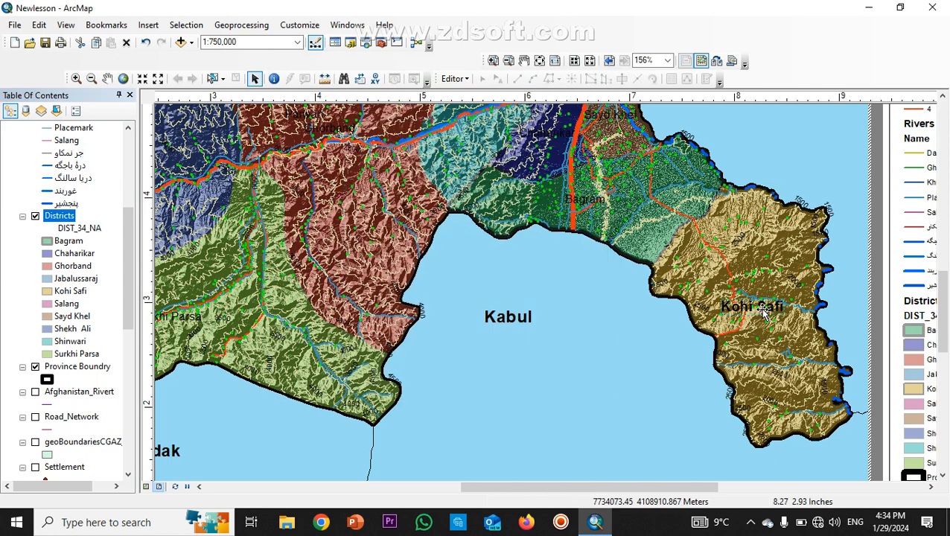
{"action": "left_click_drag", "start_coordinate": [754, 302], "coordinate": [769, 243]}
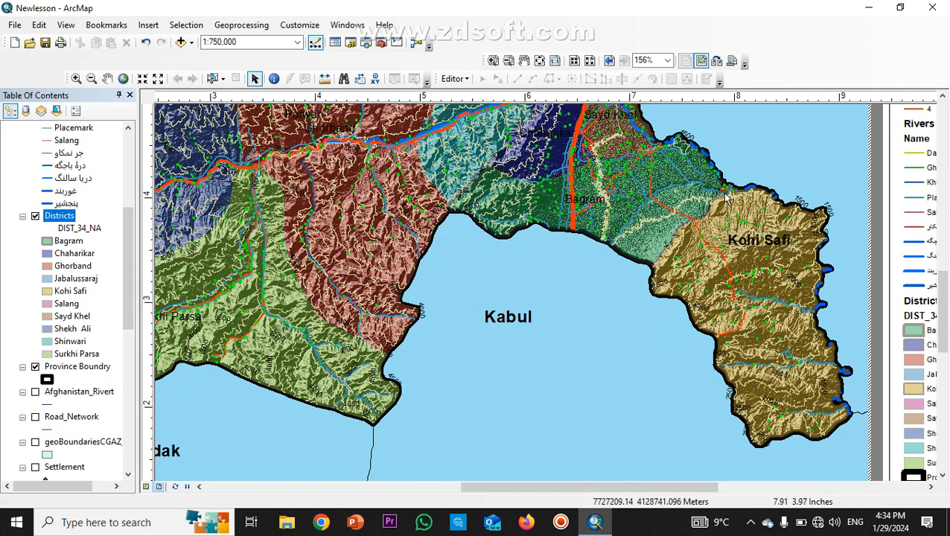
Step: Move the Bagram label north-east into the eastern part of its district
{"action": "scroll", "coordinate": [784, 384], "scroll_direction": "up", "scroll_amount": 1}
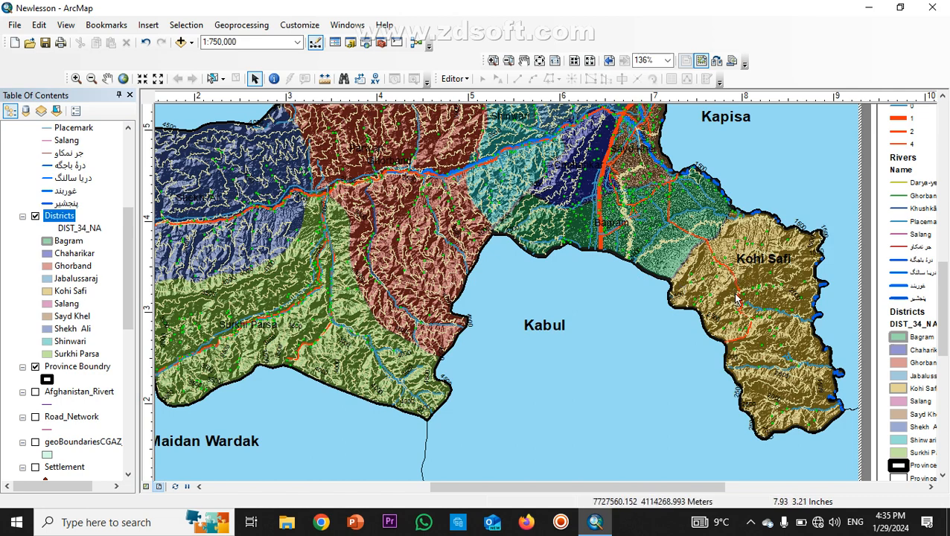
{"action": "scroll", "coordinate": [563, 221], "scroll_direction": "down", "scroll_amount": 2}
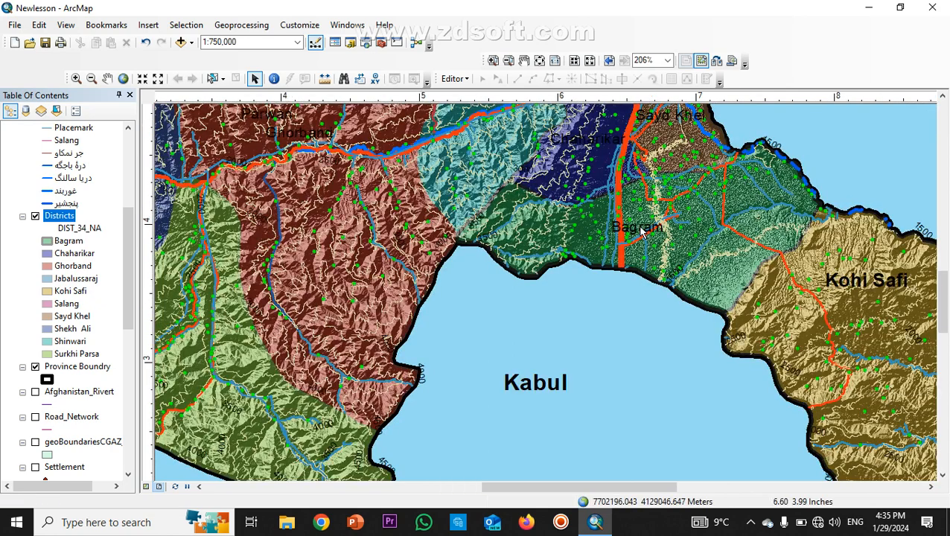
{"action": "left_click", "coordinate": [641, 232]}
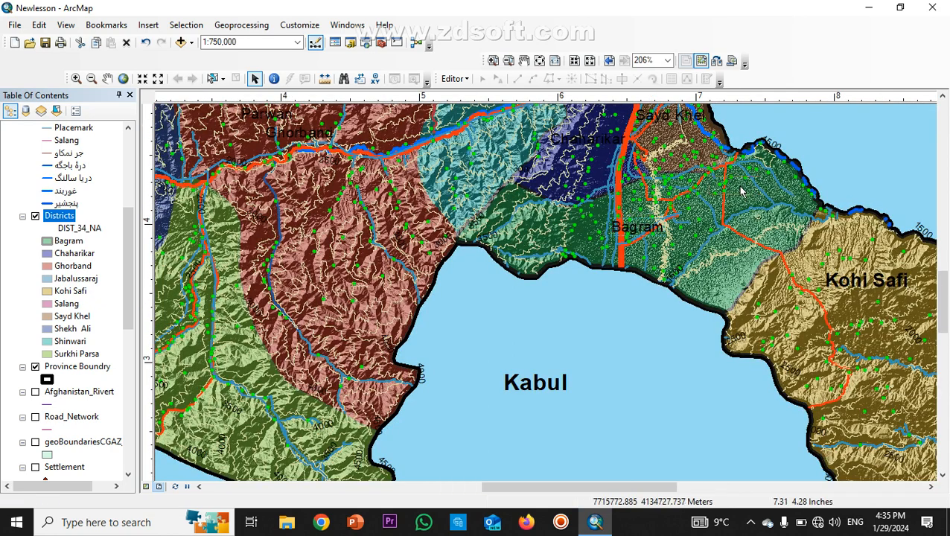
{"action": "left_click_drag", "start_coordinate": [742, 191], "coordinate": [747, 192]}
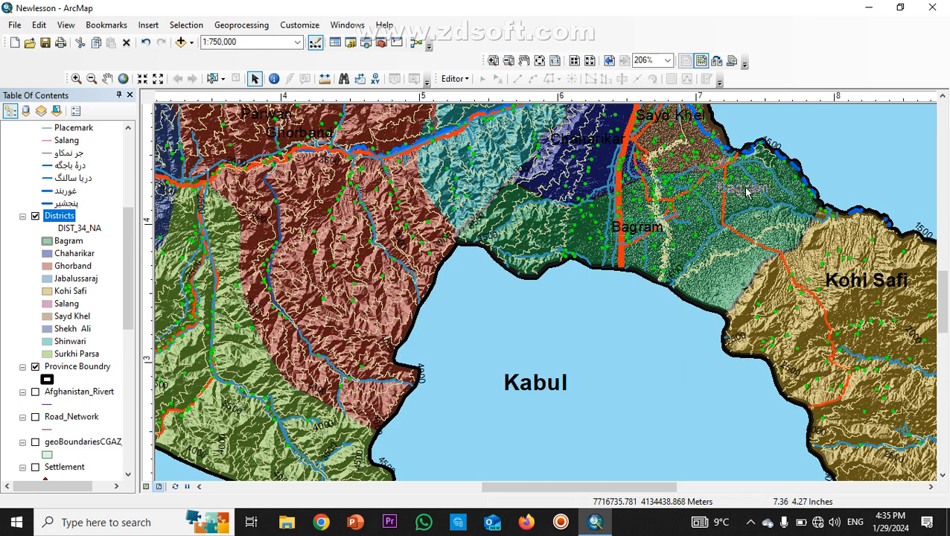
{"action": "left_click_drag", "start_coordinate": [747, 192], "coordinate": [746, 188]}
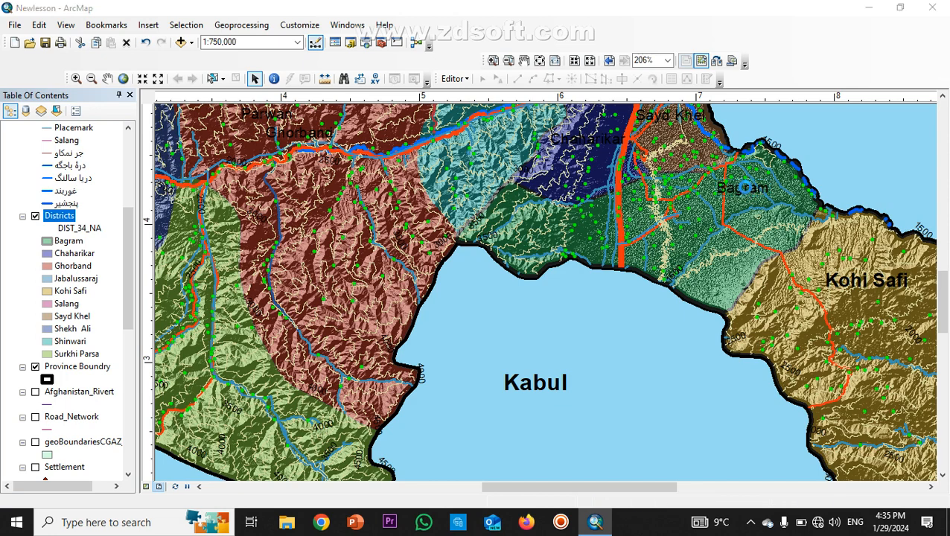
Step: Format the Bagram label as bold, size 10, and move it to the district's western part, west of the thick red road
{"action": "double_click", "coordinate": [746, 188]}
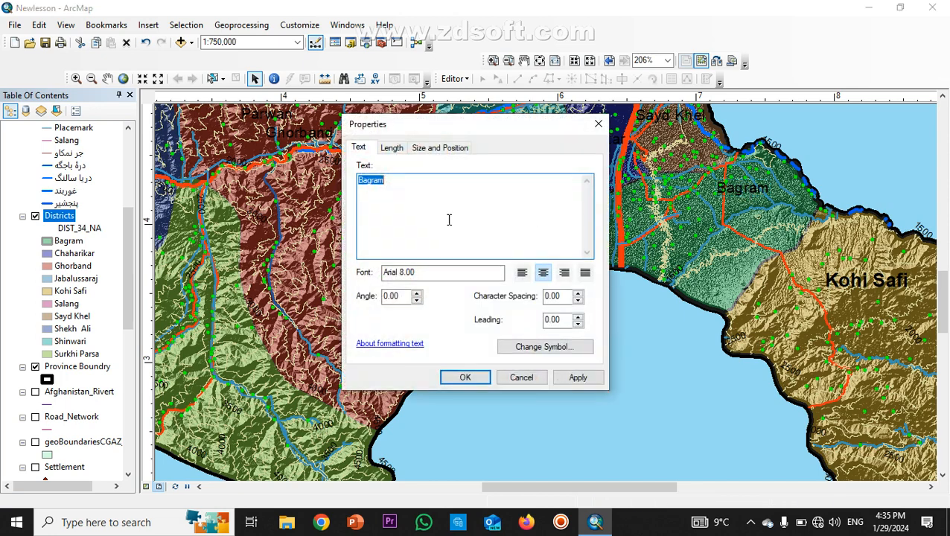
{"action": "left_click", "coordinate": [538, 348]}
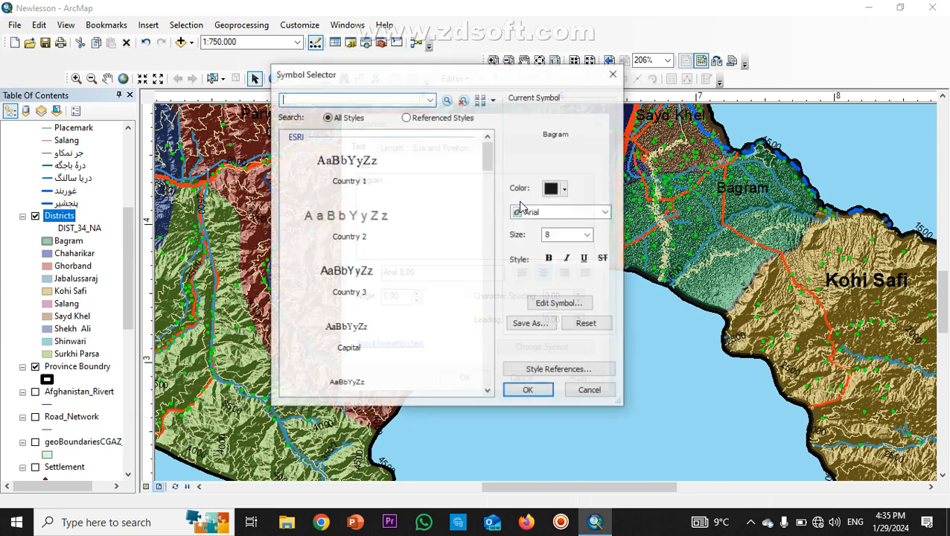
{"action": "left_click", "coordinate": [588, 235]}
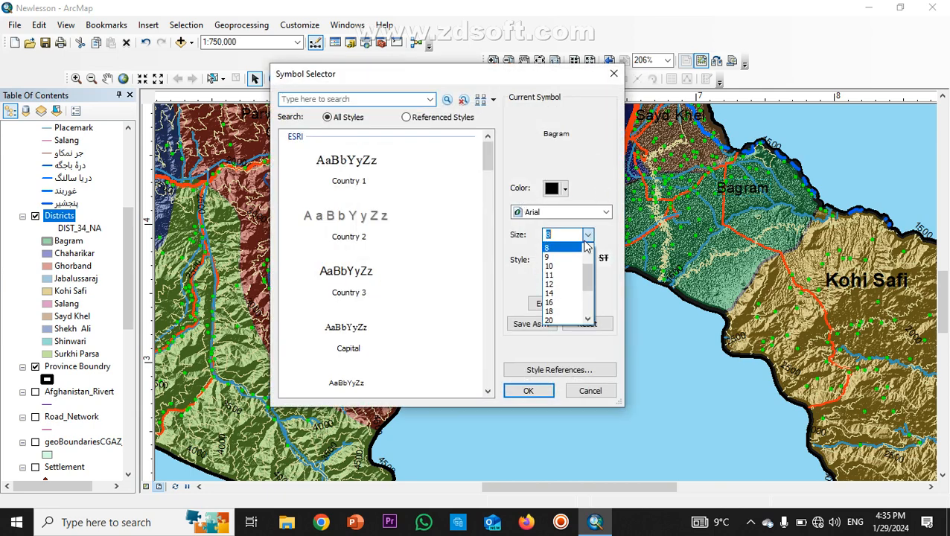
{"action": "left_click", "coordinate": [555, 246]}
{"action": "left_click", "coordinate": [589, 235]}
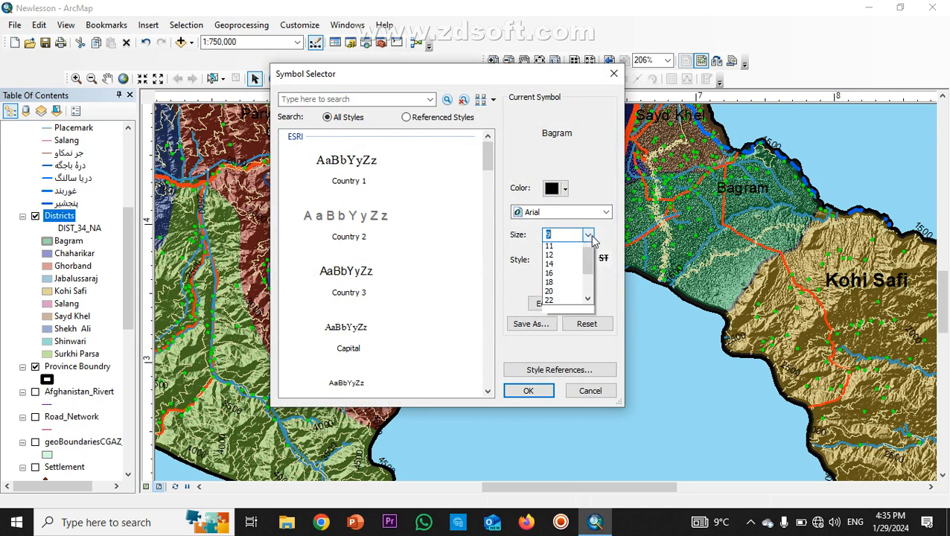
{"action": "left_click", "coordinate": [556, 257]}
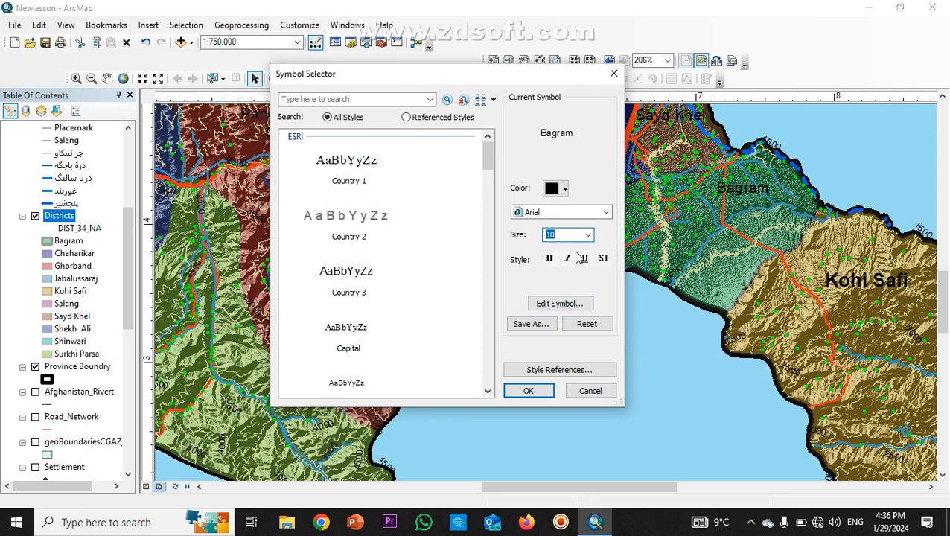
{"action": "left_click", "coordinate": [551, 259]}
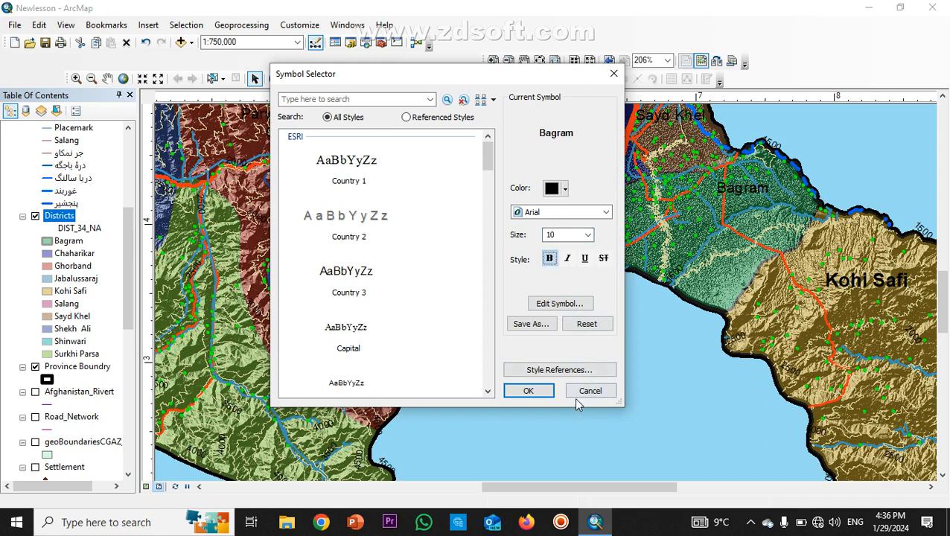
{"action": "left_click", "coordinate": [530, 392]}
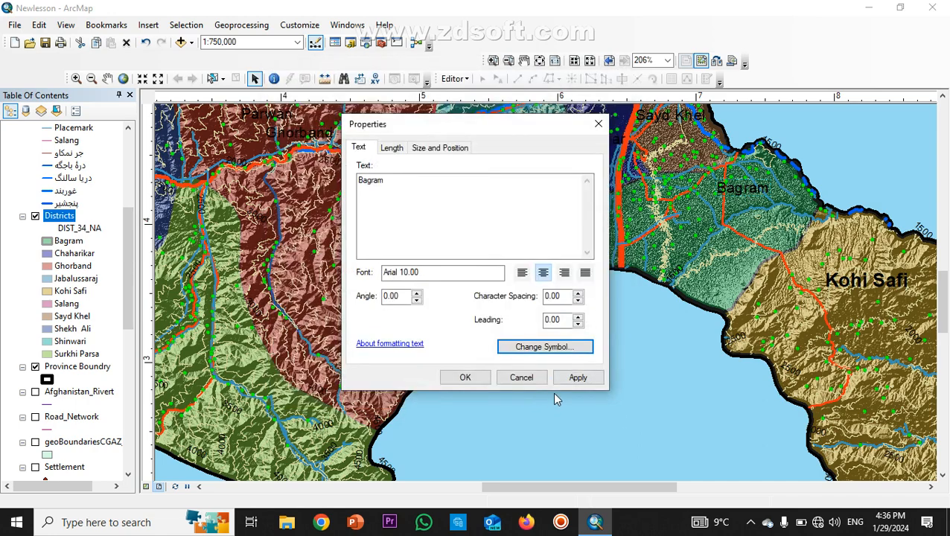
{"action": "left_click", "coordinate": [573, 381]}
{"action": "left_click", "coordinate": [465, 377]}
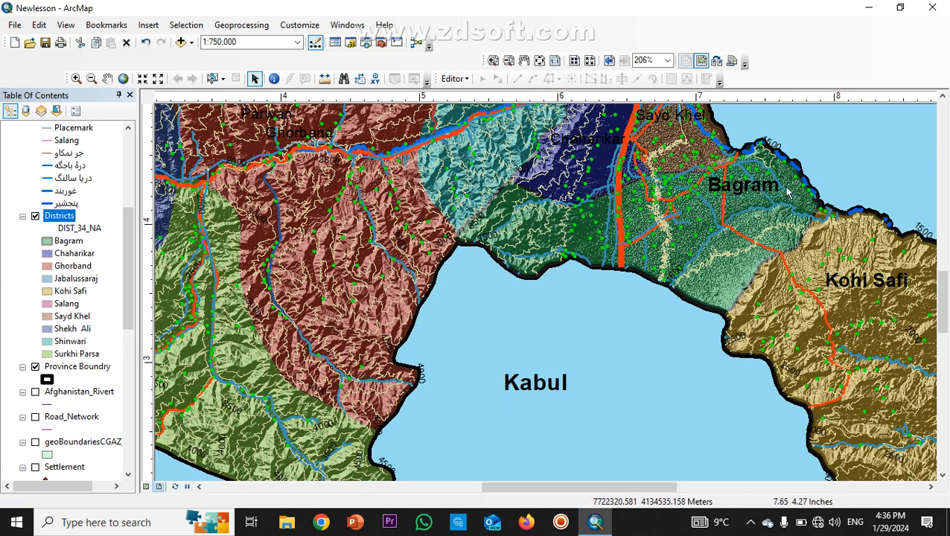
{"action": "left_click_drag", "start_coordinate": [751, 188], "coordinate": [577, 235]}
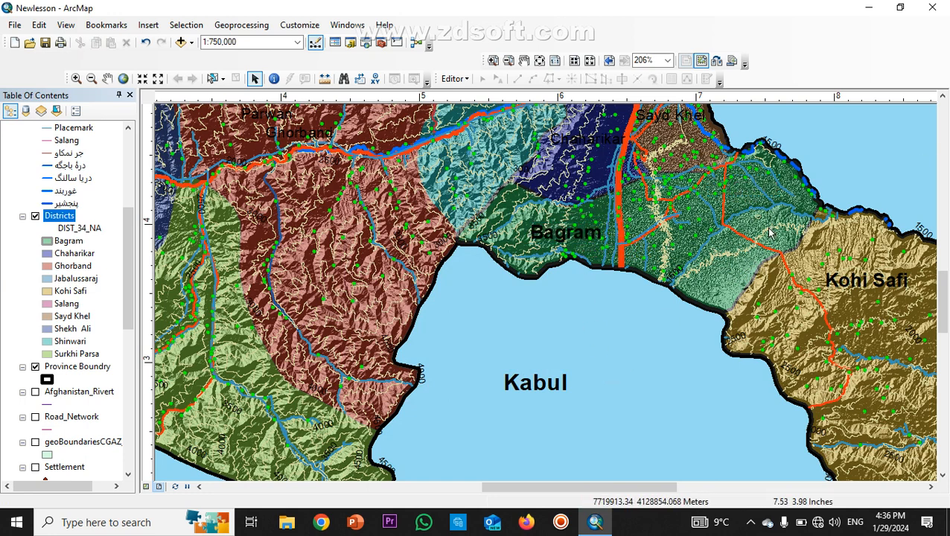
{"action": "scroll", "coordinate": [754, 389], "scroll_direction": "down", "scroll_amount": 1}
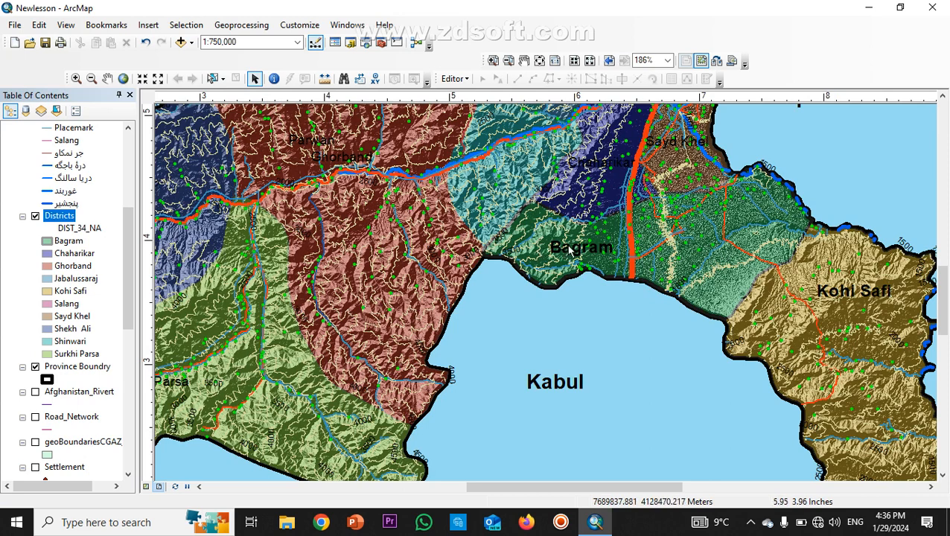
Step: Move the Bagram label across the thick red road into the middle of the district's eastern part
{"action": "left_click_drag", "start_coordinate": [569, 248], "coordinate": [700, 277]}
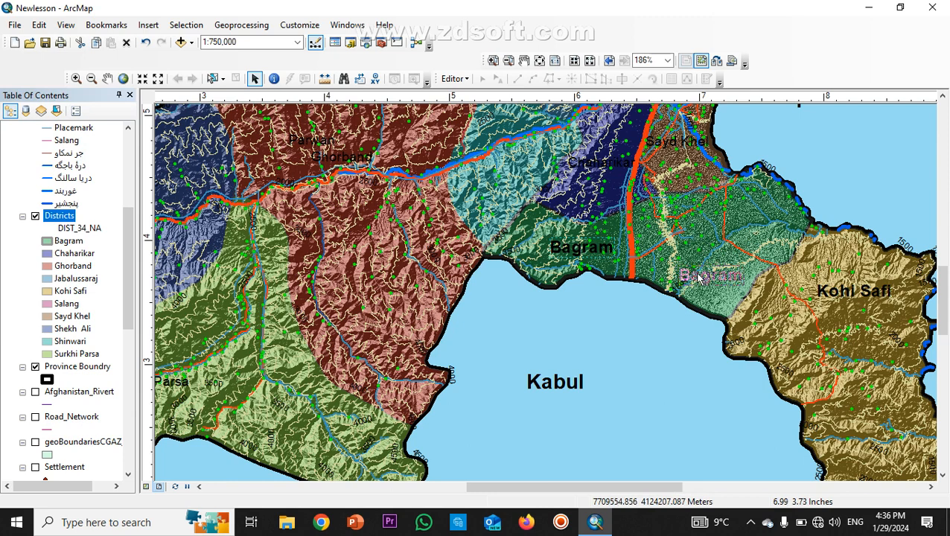
{"action": "left_click_drag", "start_coordinate": [699, 276], "coordinate": [700, 276]}
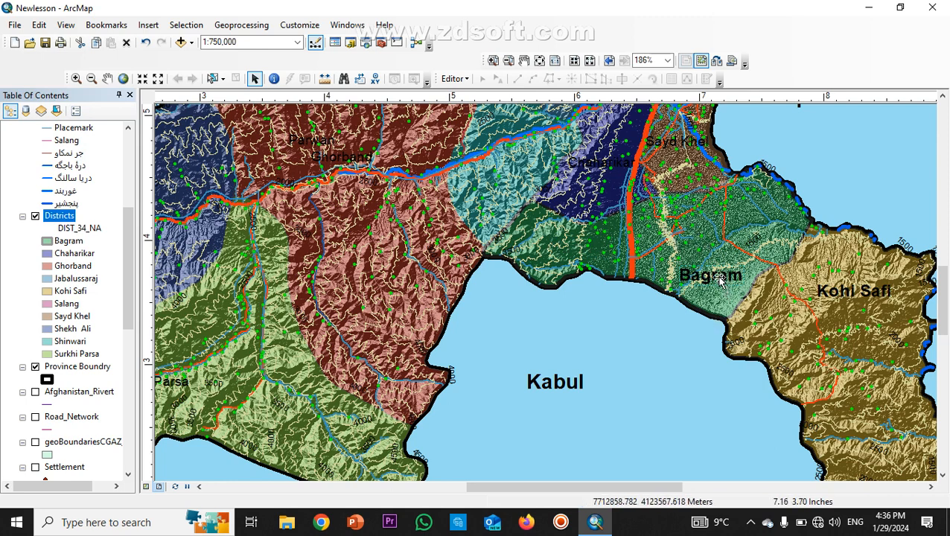
{"action": "left_click_drag", "start_coordinate": [720, 280], "coordinate": [693, 245]}
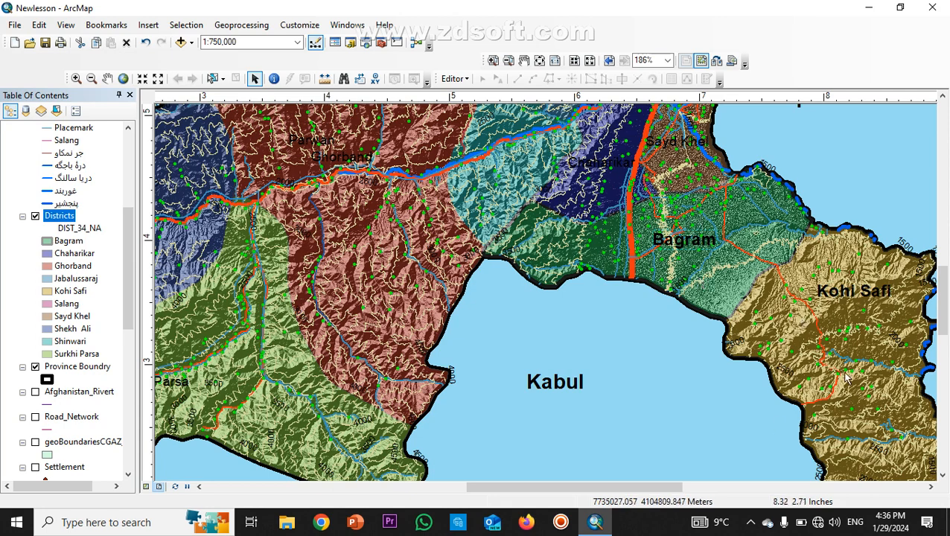
Step: Format the Sayd Khel district label as bold, size 10
{"action": "scroll", "coordinate": [765, 375], "scroll_direction": "up", "scroll_amount": 1}
{"action": "scroll", "coordinate": [568, 164], "scroll_direction": "up", "scroll_amount": 1}
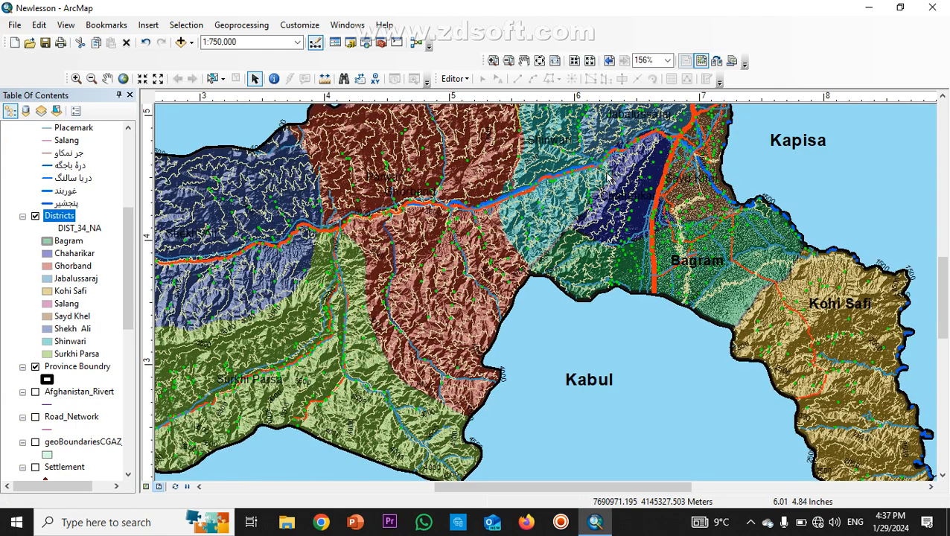
{"action": "scroll", "coordinate": [649, 160], "scroll_direction": "down", "scroll_amount": 2}
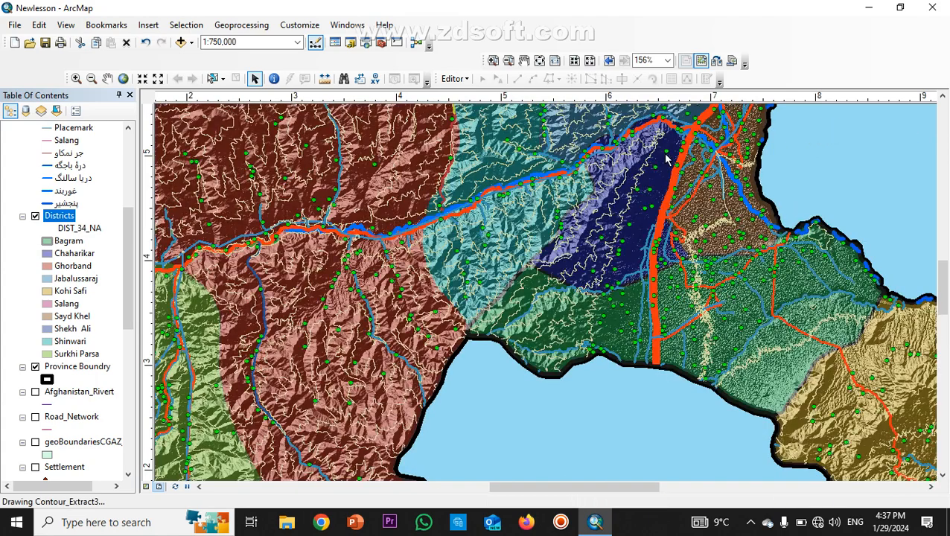
{"action": "double_click", "coordinate": [708, 194]}
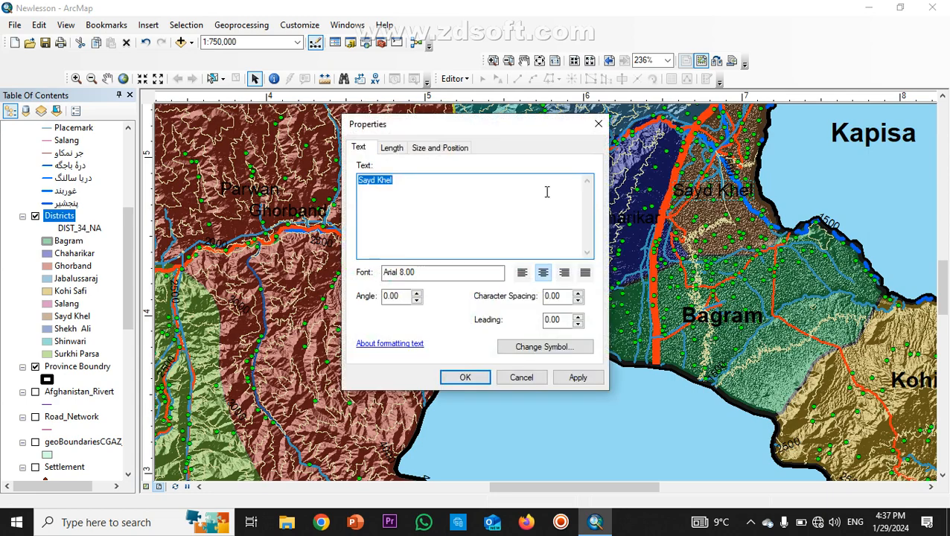
{"action": "left_click", "coordinate": [566, 346]}
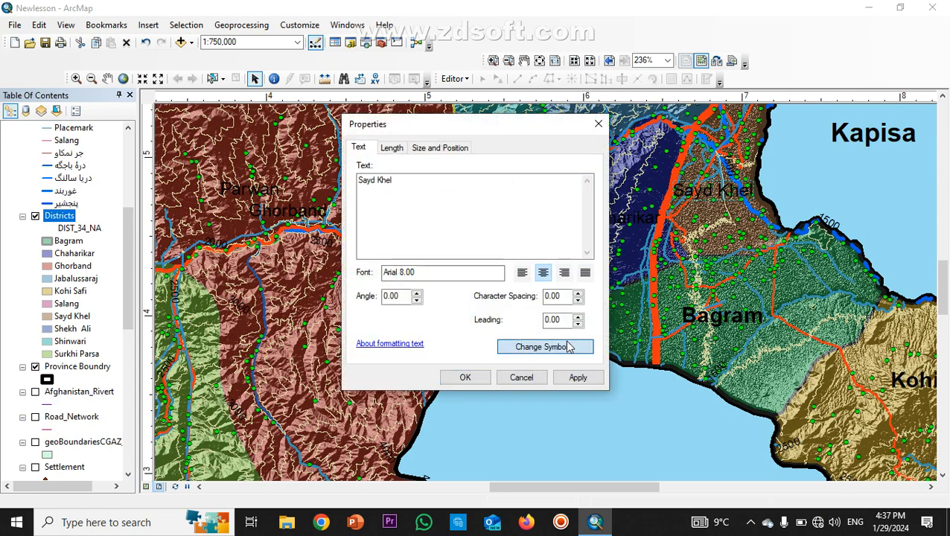
{"action": "left_click", "coordinate": [550, 258]}
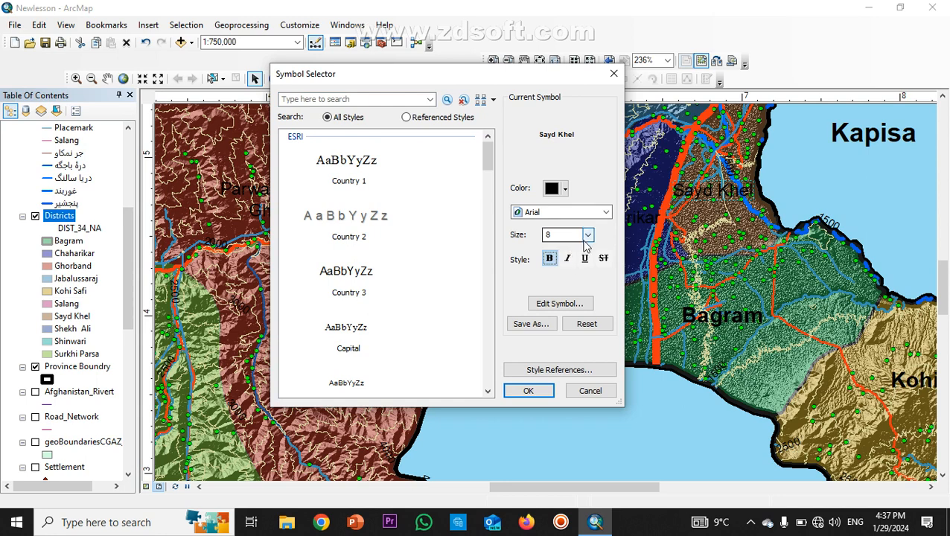
{"action": "left_click", "coordinate": [587, 235]}
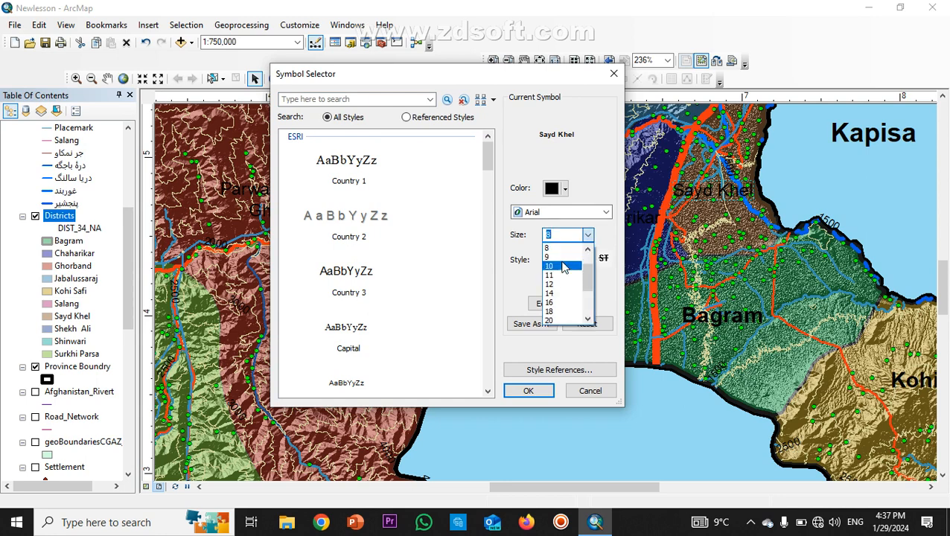
{"action": "left_click", "coordinate": [565, 270]}
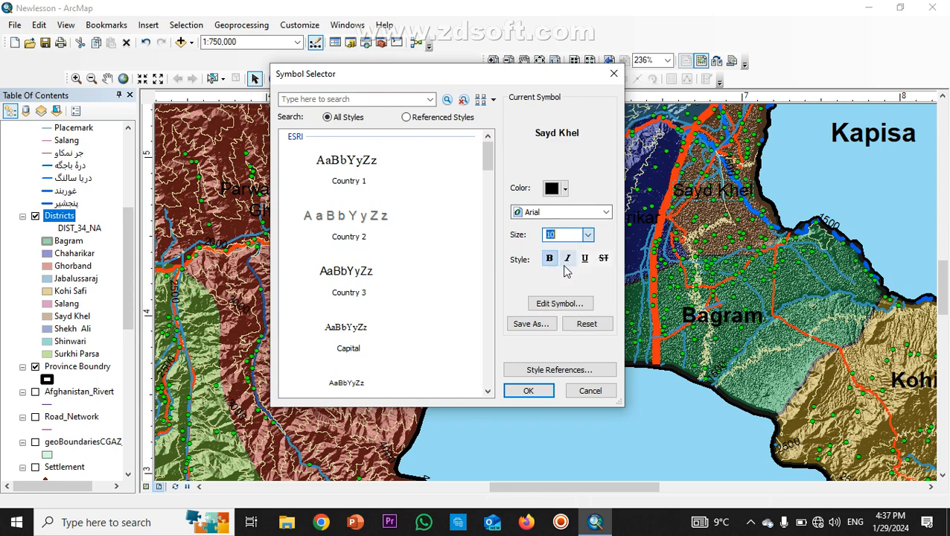
{"action": "left_click", "coordinate": [542, 393]}
{"action": "left_click", "coordinate": [579, 379]}
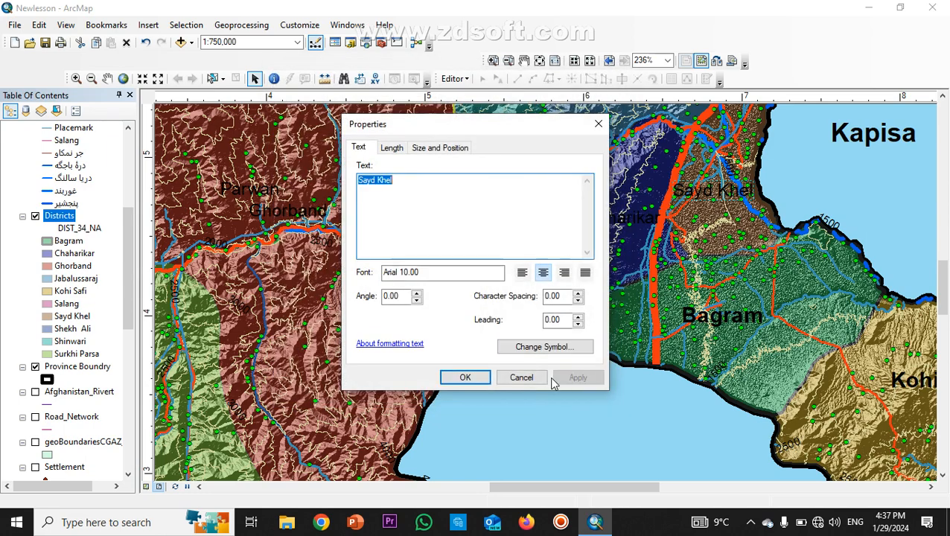
{"action": "left_click", "coordinate": [464, 378]}
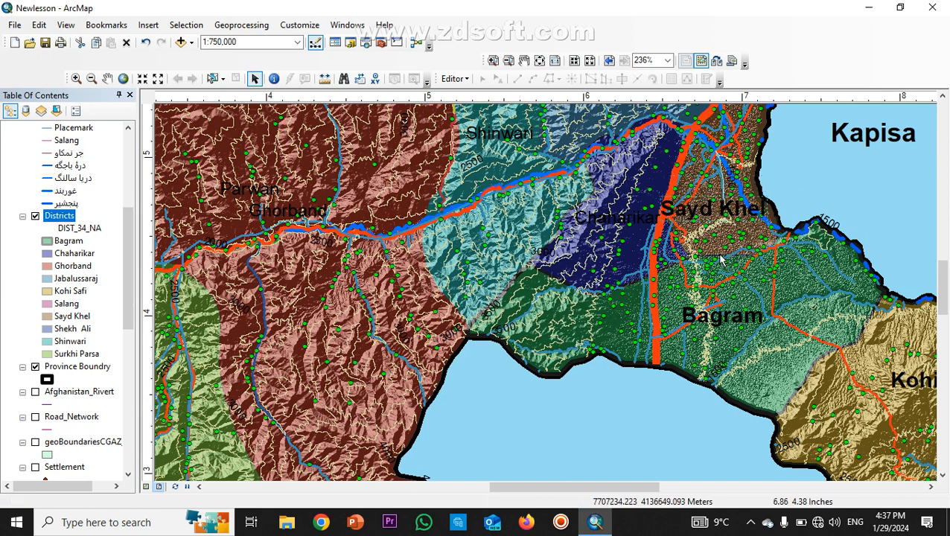
Step: Rotate the Sayd Khel label to an angle of 85 and move it north-east within its district
{"action": "double_click", "coordinate": [706, 212]}
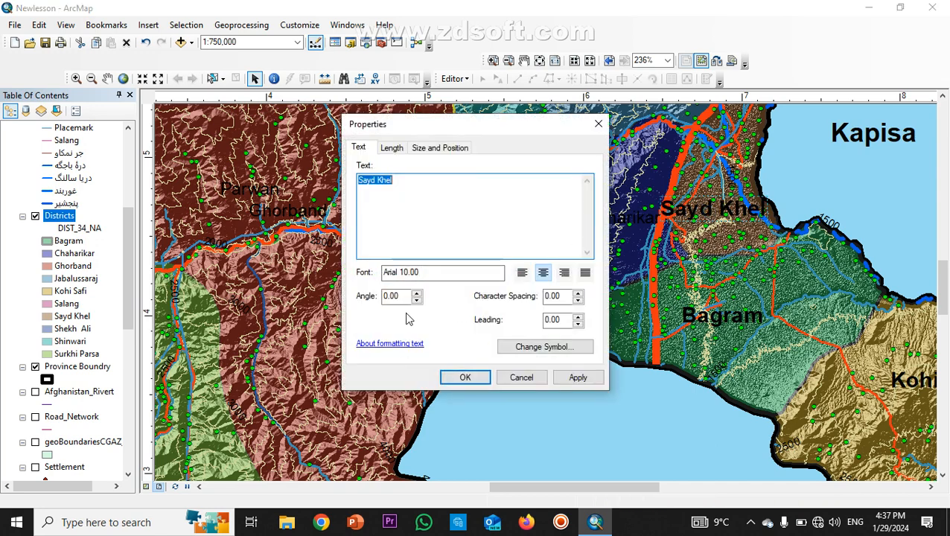
{"action": "left_click", "coordinate": [412, 297]}
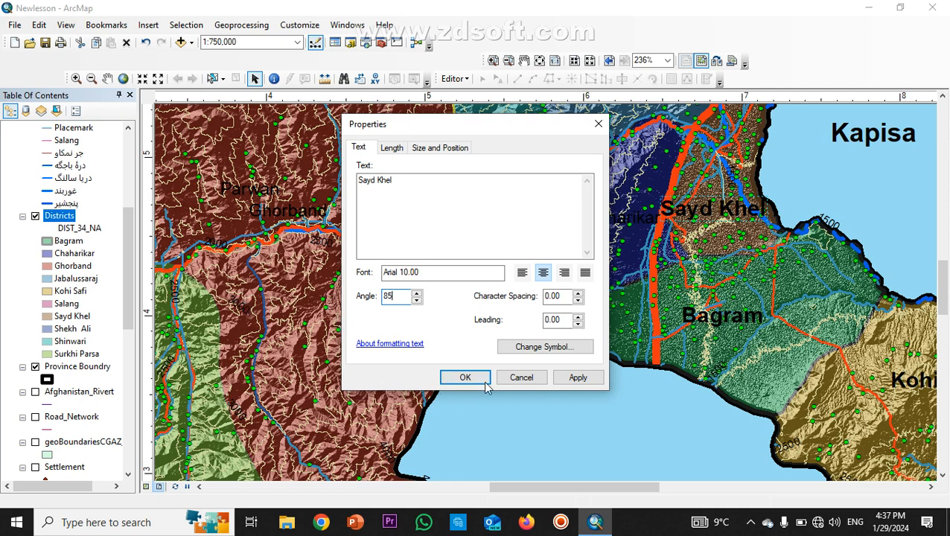
{"action": "left_click", "coordinate": [578, 378]}
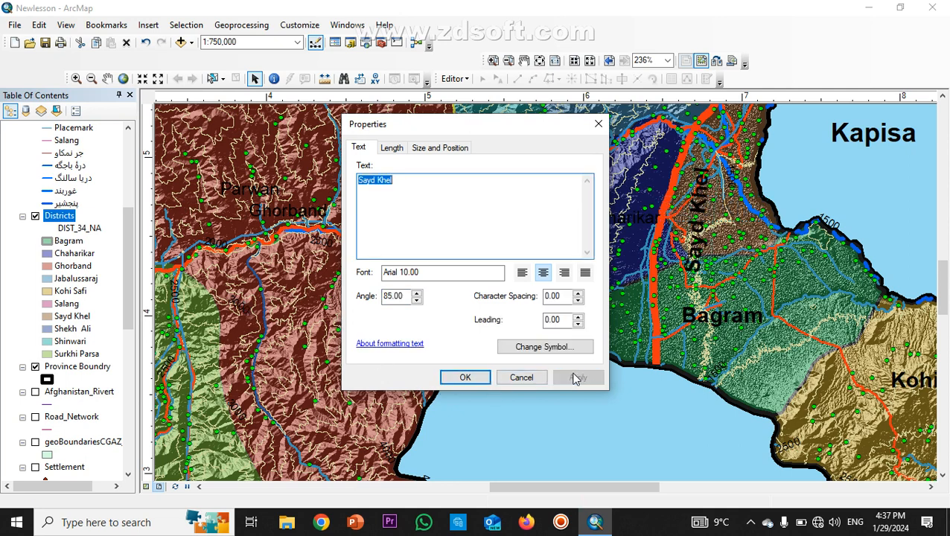
{"action": "left_click", "coordinate": [466, 379]}
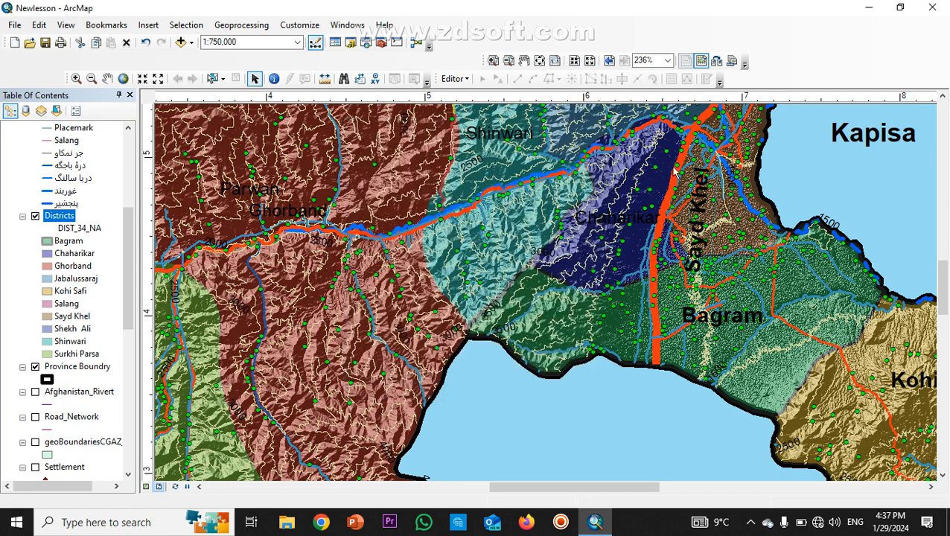
{"action": "left_click_drag", "start_coordinate": [680, 227], "coordinate": [720, 195]}
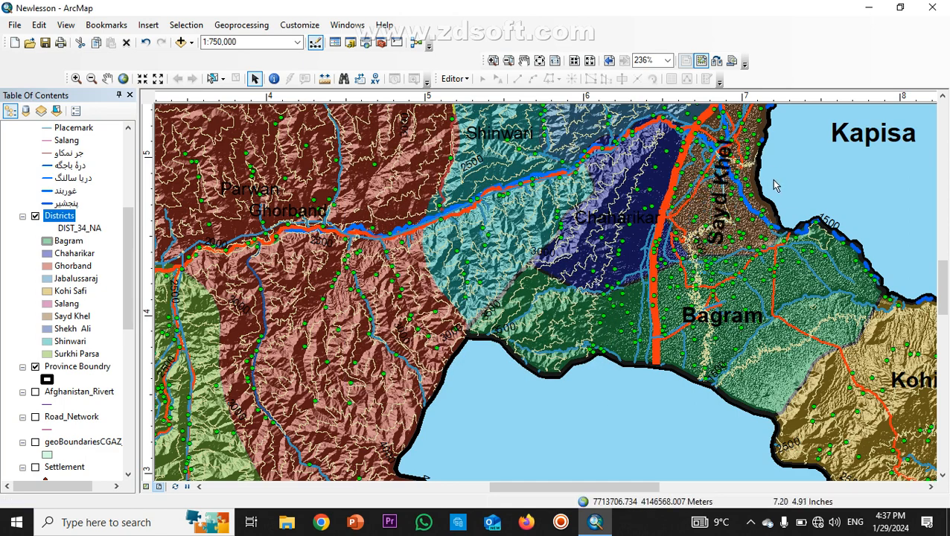
Step: Format the Chaharikar district label as bold, size 10
{"action": "scroll", "coordinate": [779, 385], "scroll_direction": "down", "scroll_amount": 3}
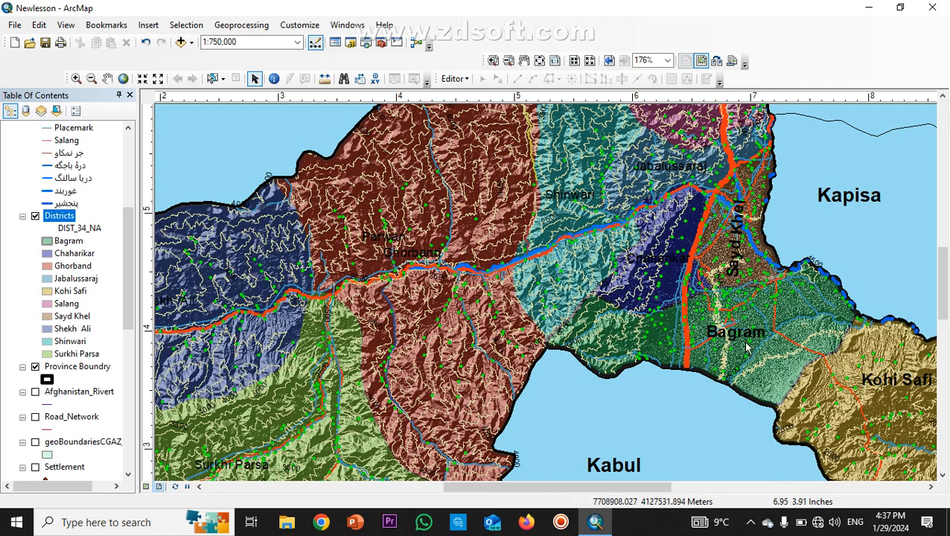
{"action": "scroll", "coordinate": [630, 289], "scroll_direction": "down", "scroll_amount": 1}
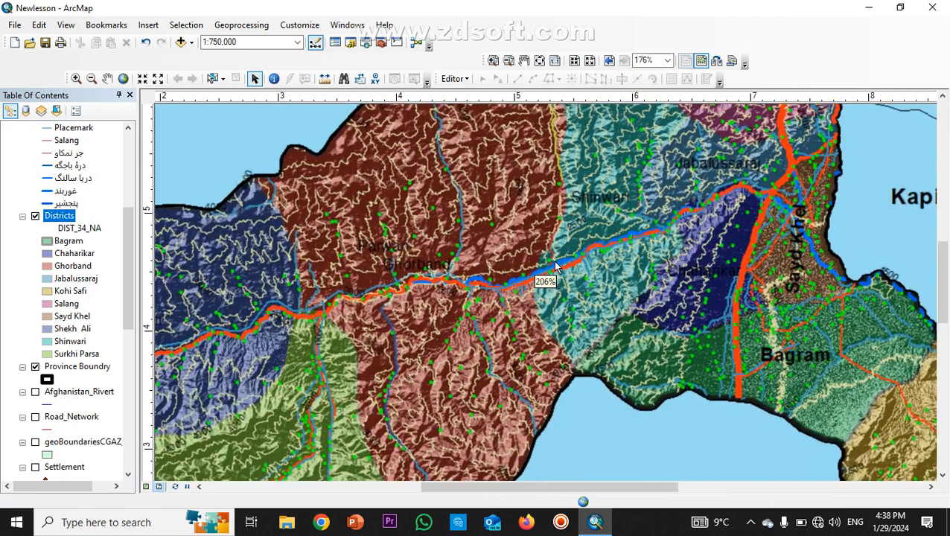
{"action": "scroll", "coordinate": [562, 264], "scroll_direction": "up", "scroll_amount": 2}
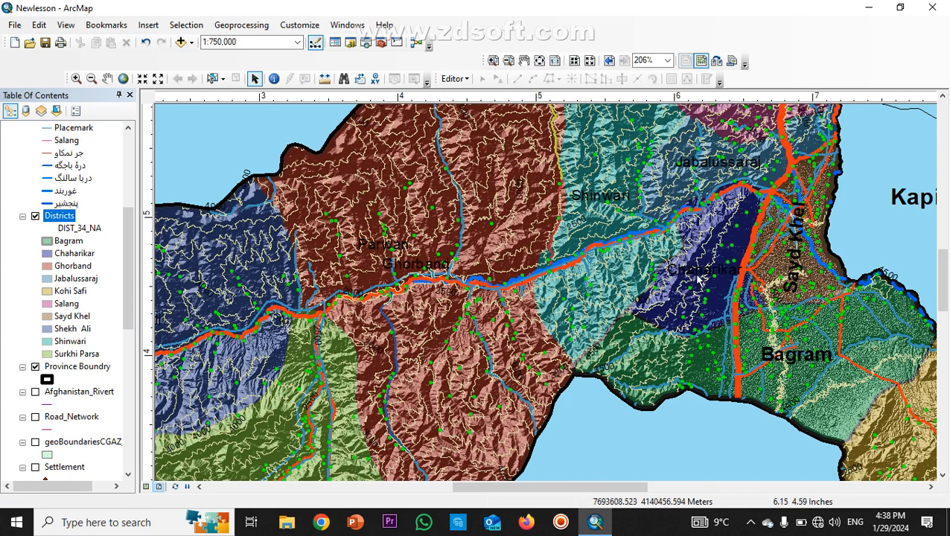
{"action": "double_click", "coordinate": [697, 270]}
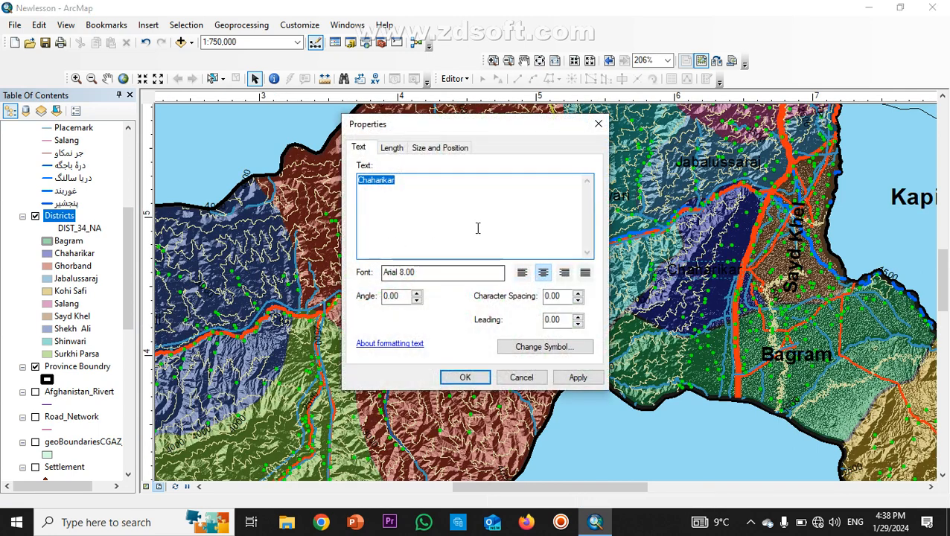
{"action": "left_click", "coordinate": [543, 348]}
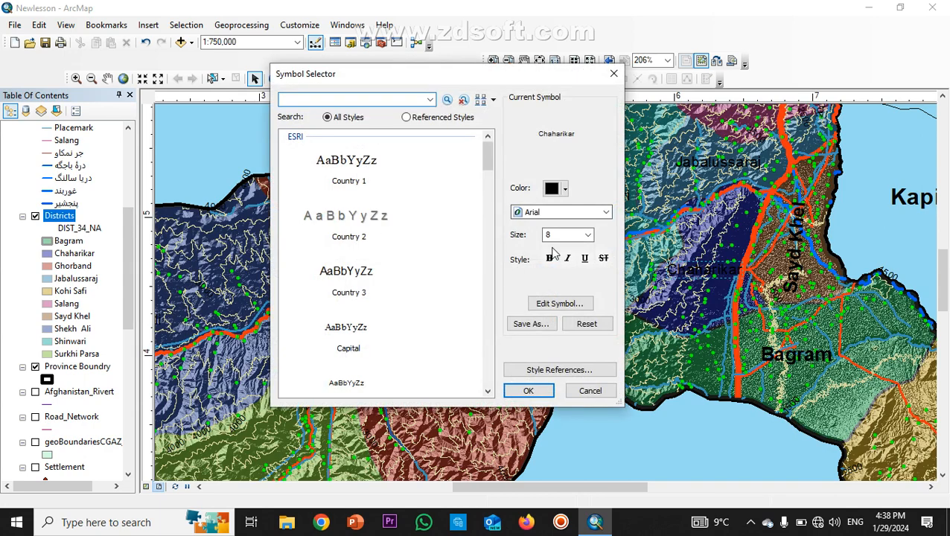
{"action": "left_click", "coordinate": [589, 235]}
{"action": "left_click", "coordinate": [562, 267]}
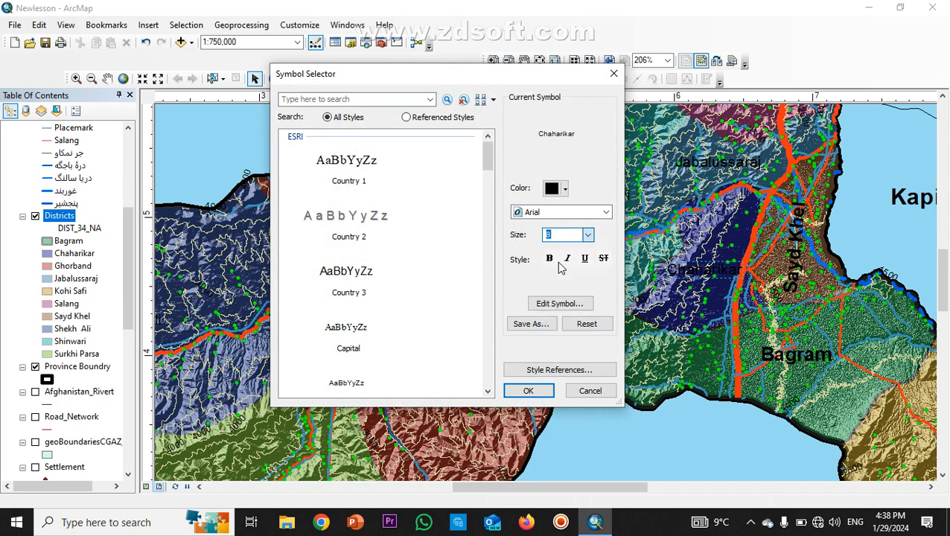
{"action": "left_click", "coordinate": [550, 259]}
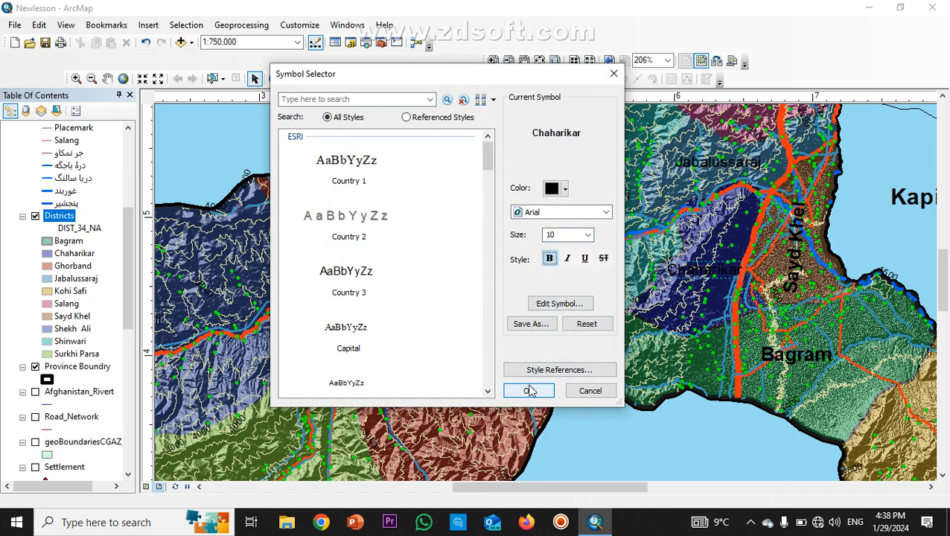
{"action": "left_click", "coordinate": [528, 390]}
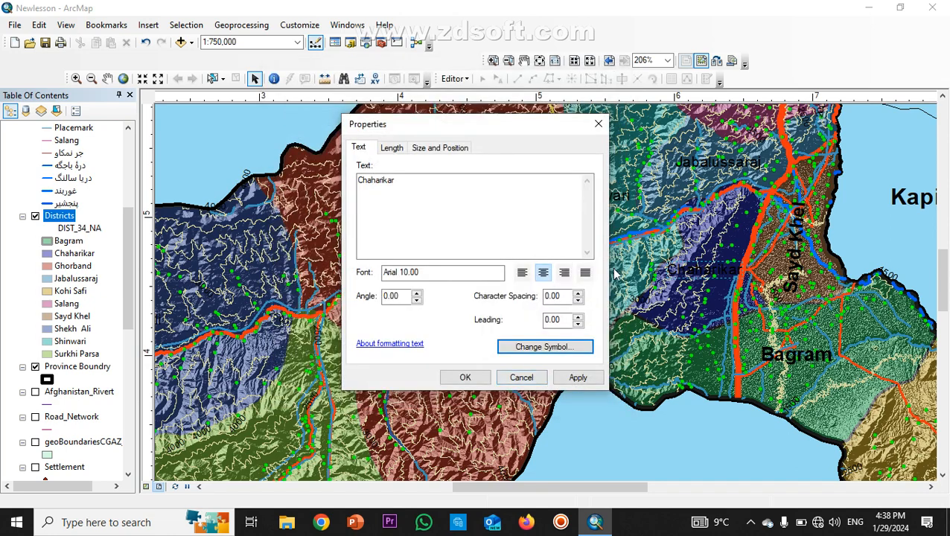
{"action": "left_click", "coordinate": [579, 377]}
{"action": "left_click", "coordinate": [465, 378]}
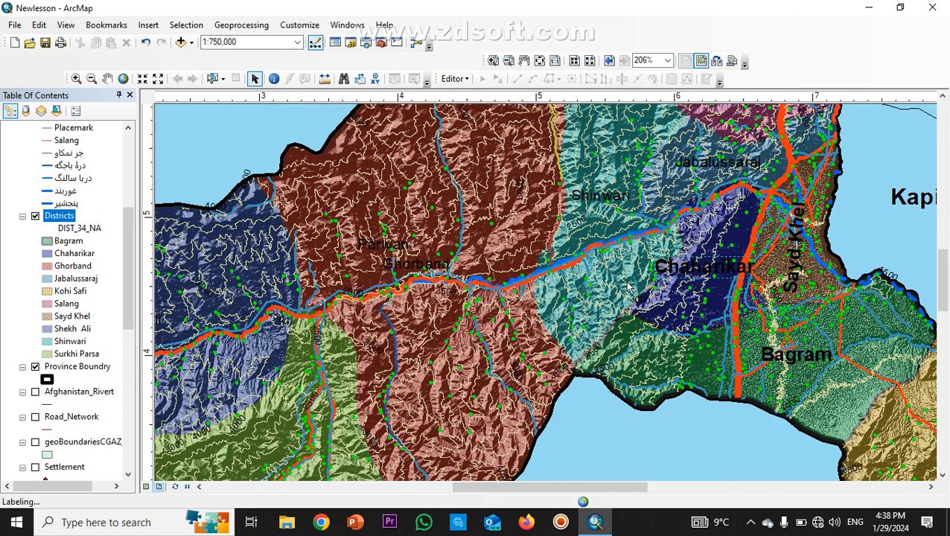
Step: Rotate the Chaharikar label to run almost vertically and move it slightly north-east within its district
{"action": "double_click", "coordinate": [729, 270]}
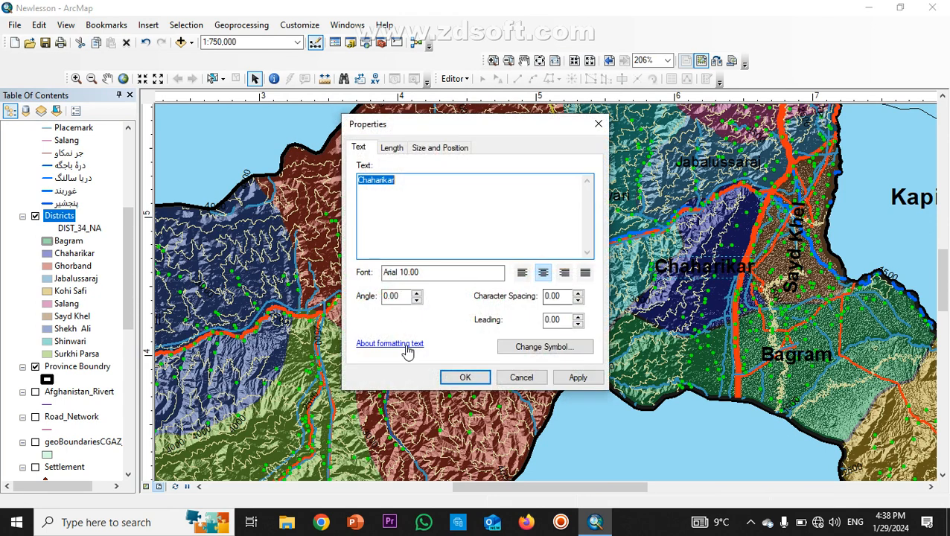
{"action": "double_click", "coordinate": [406, 298]}
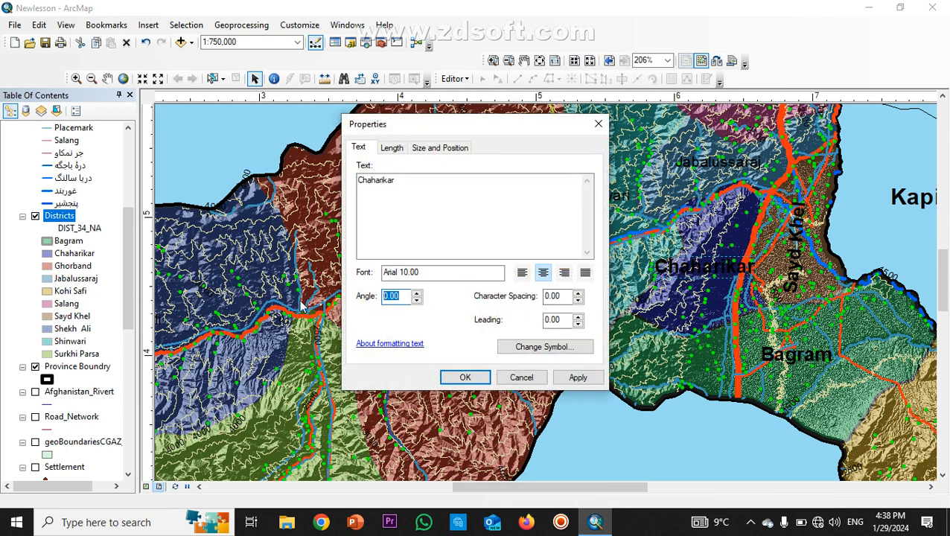
{"action": "key", "text": "Return"}
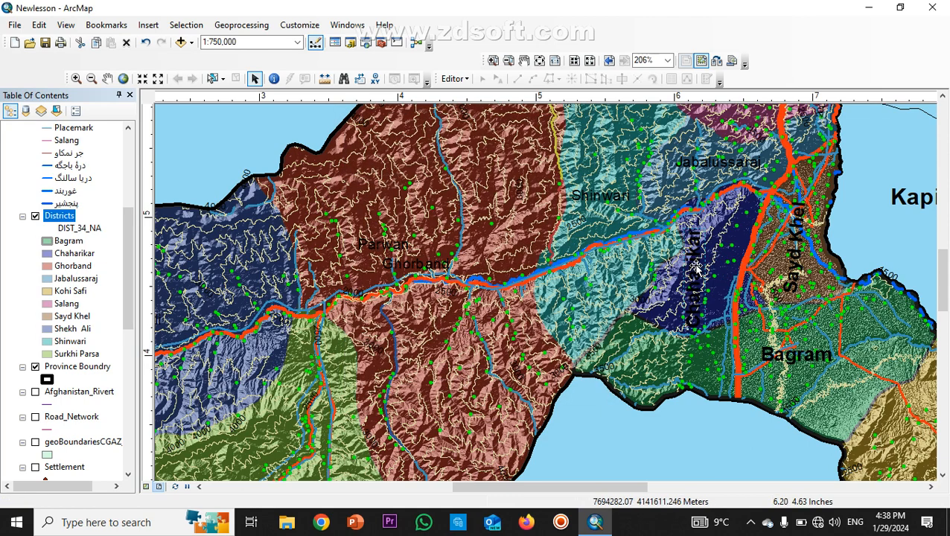
{"action": "left_click_drag", "start_coordinate": [665, 278], "coordinate": [688, 266]}
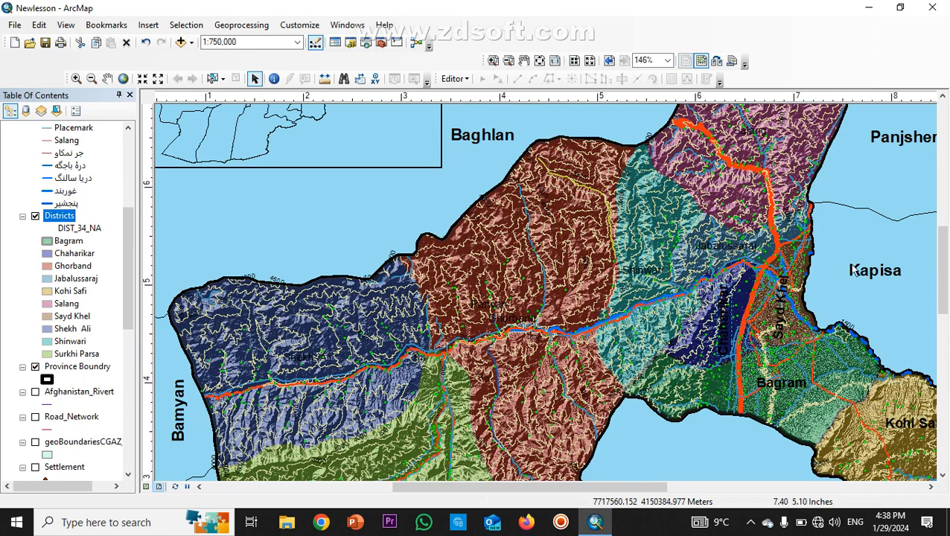
Step: Format the Jabalussaraj district label as bold, size 10
{"action": "scroll", "coordinate": [854, 256], "scroll_direction": "down", "scroll_amount": 2}
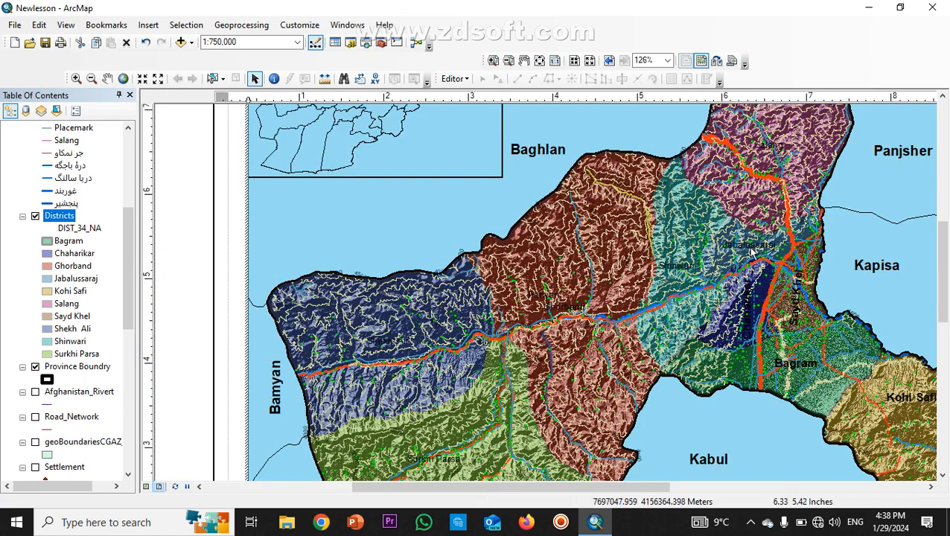
{"action": "double_click", "coordinate": [747, 244]}
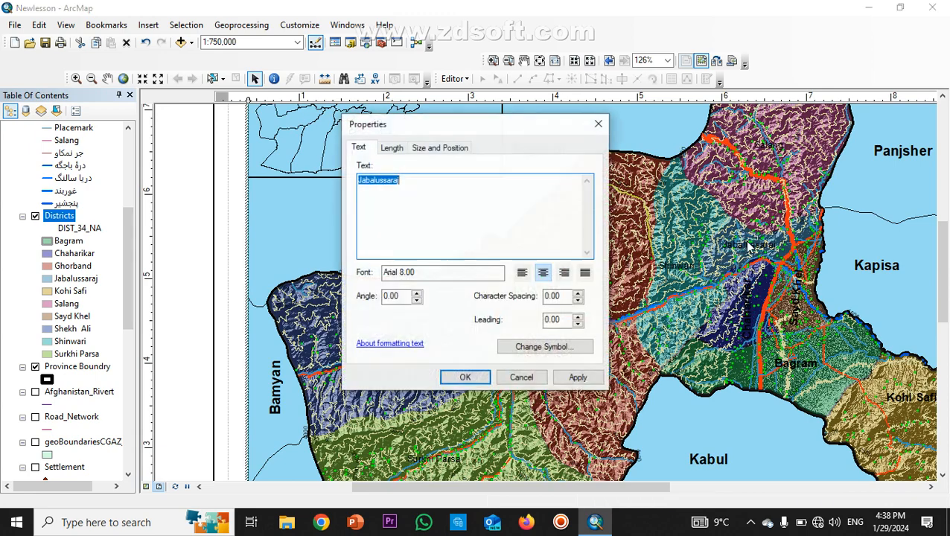
{"action": "left_click", "coordinate": [555, 347]}
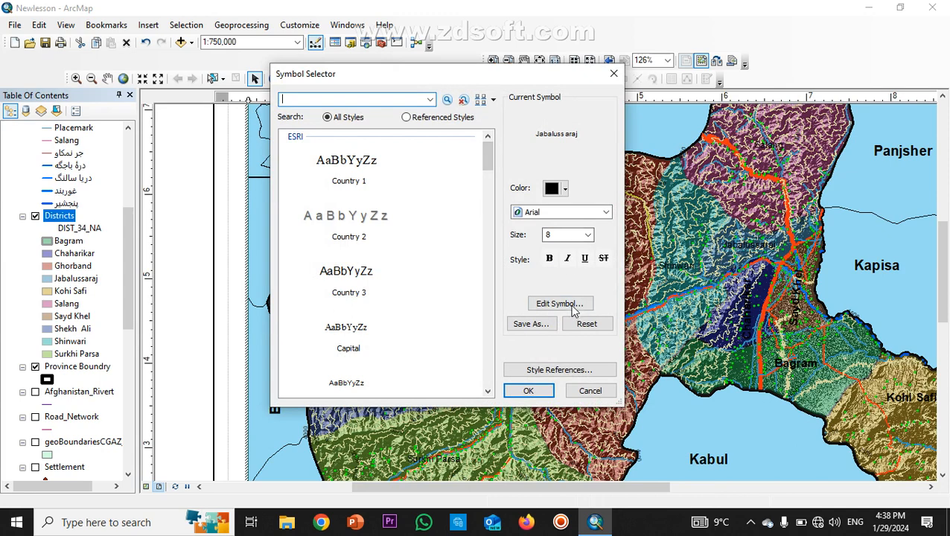
{"action": "left_click", "coordinate": [587, 235]}
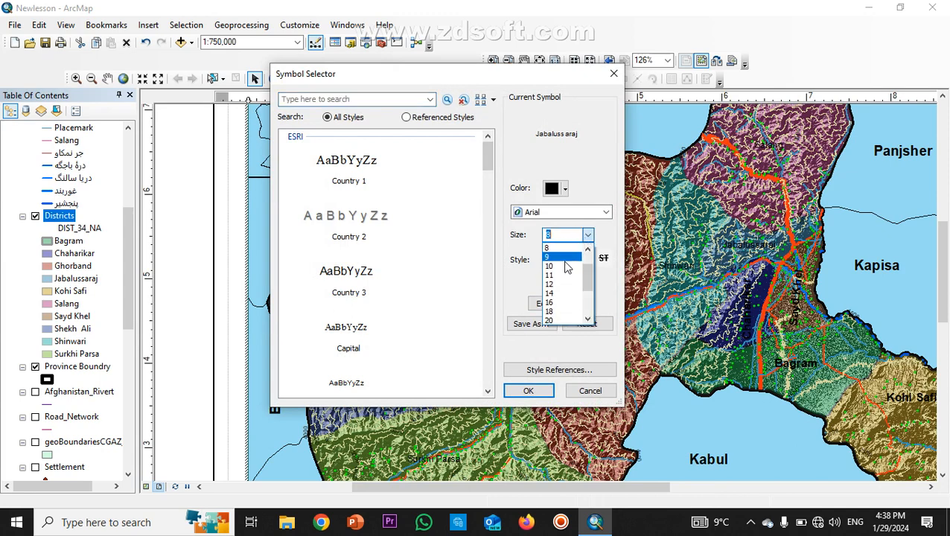
{"action": "left_click", "coordinate": [567, 265]}
{"action": "left_click", "coordinate": [549, 259]}
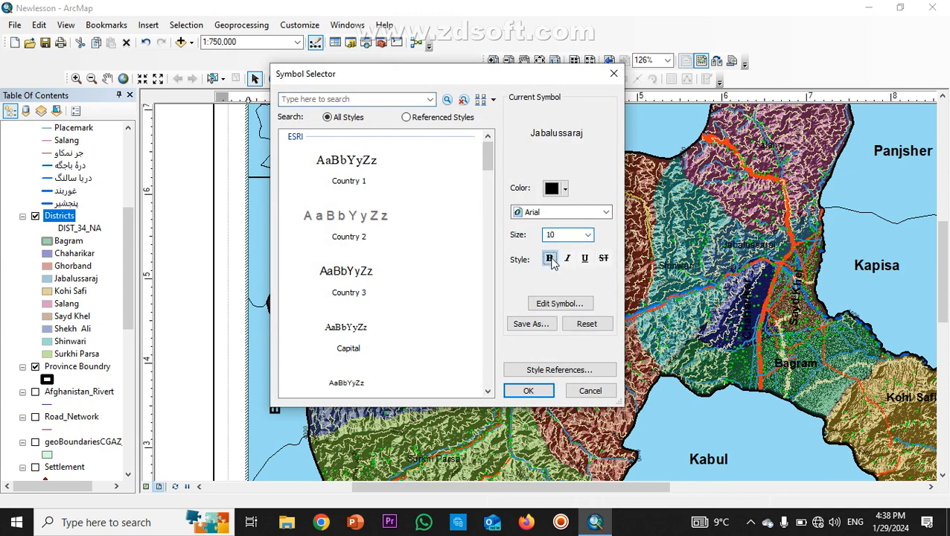
{"action": "left_click", "coordinate": [546, 390]}
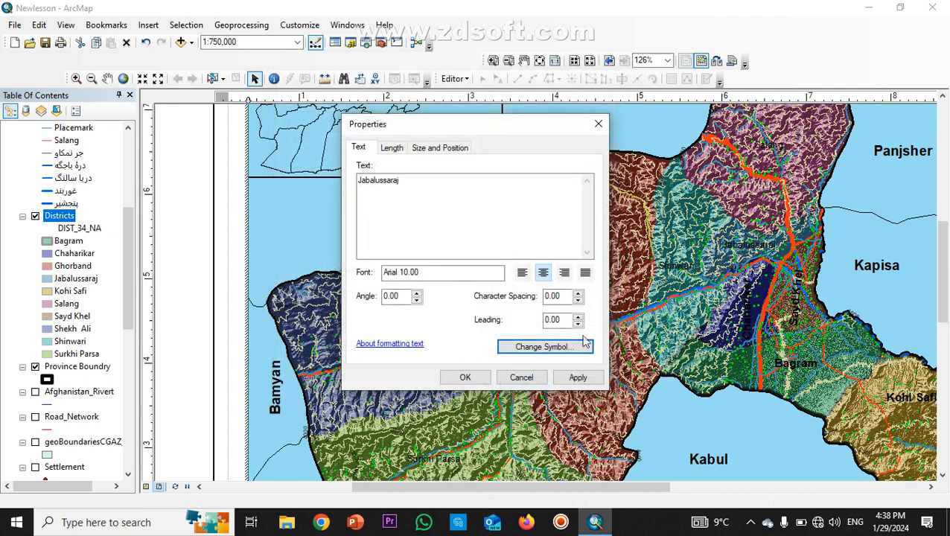
{"action": "left_click", "coordinate": [578, 378]}
{"action": "left_click", "coordinate": [465, 378]}
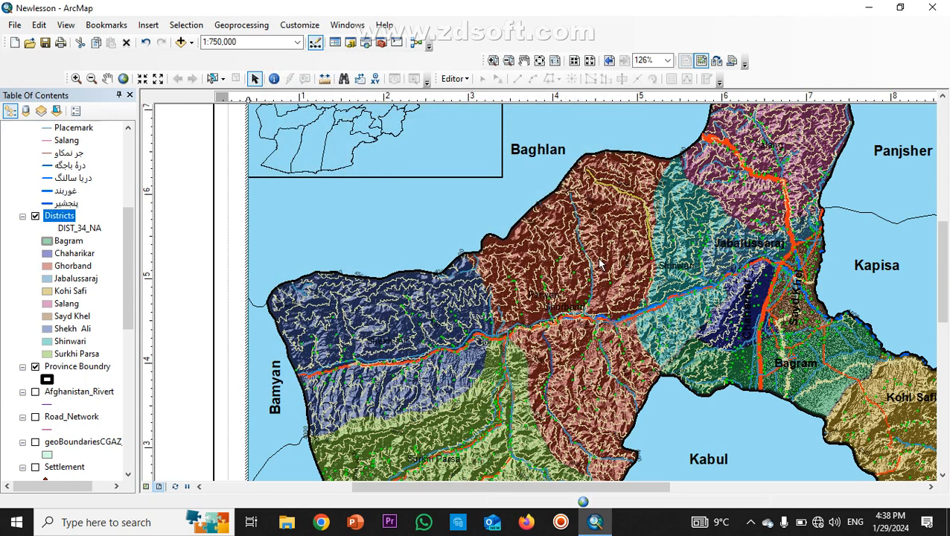
Step: Format the Shinwari district label as bold, size 10
{"action": "double_click", "coordinate": [665, 267]}
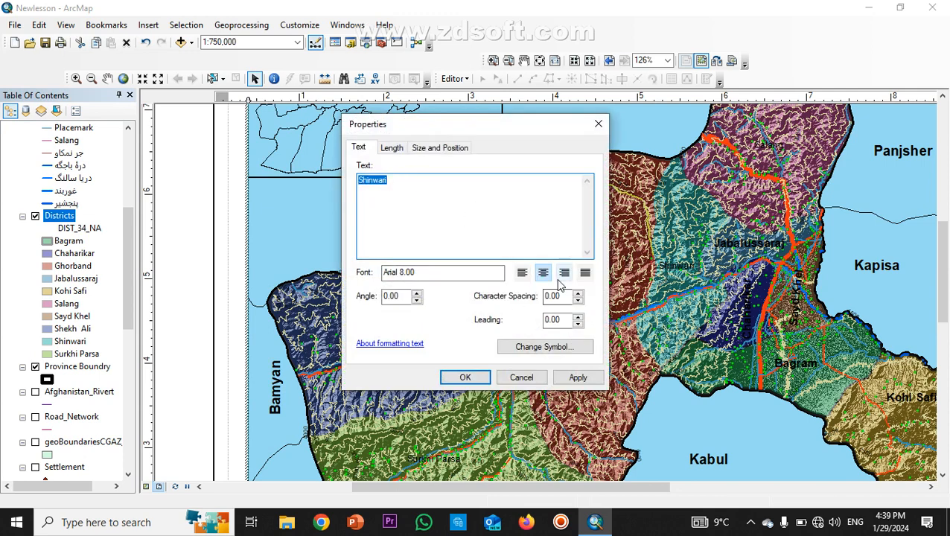
{"action": "left_click", "coordinate": [564, 344]}
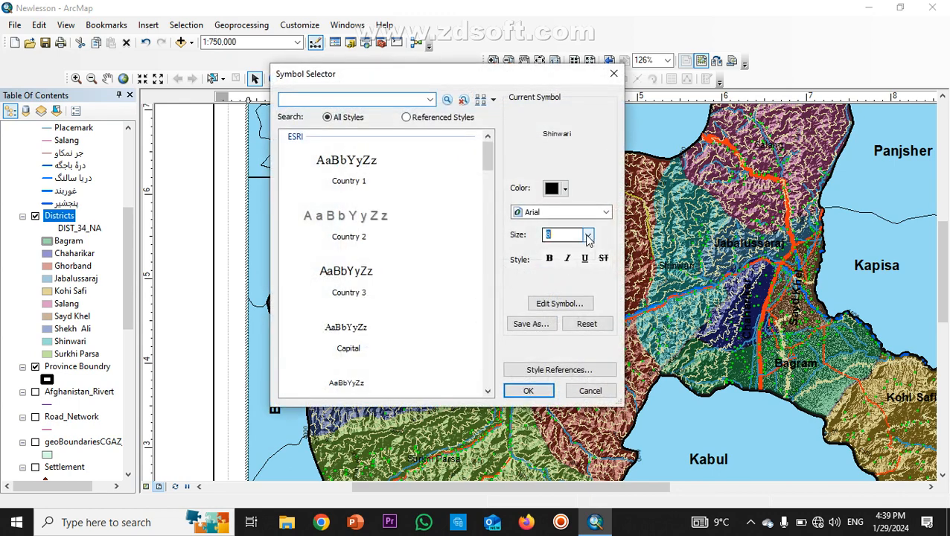
{"action": "left_click", "coordinate": [588, 237]}
{"action": "left_click", "coordinate": [569, 271]}
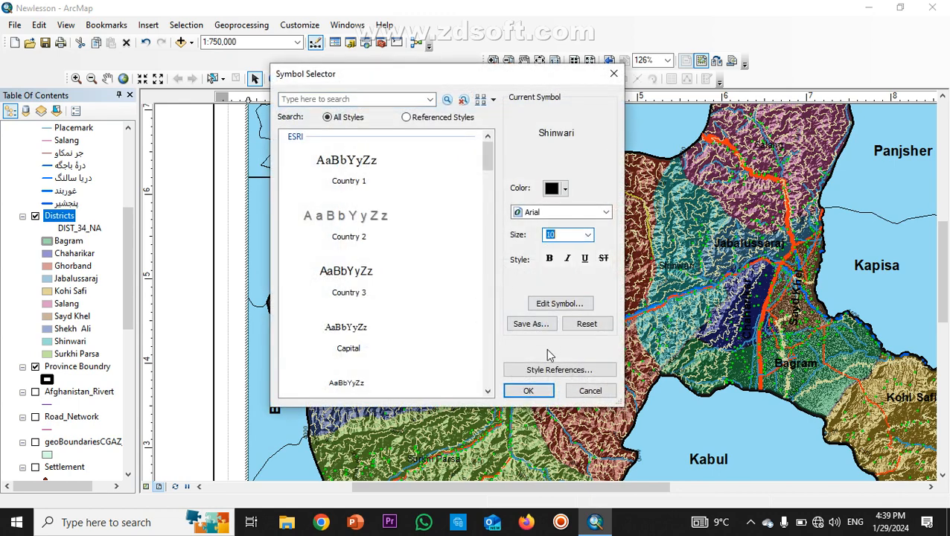
{"action": "left_click", "coordinate": [548, 259]}
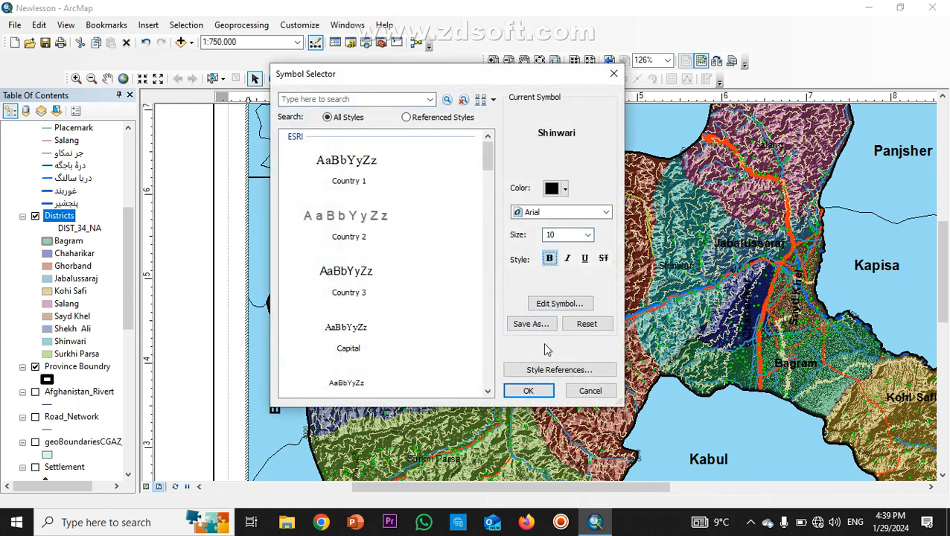
{"action": "left_click", "coordinate": [529, 391]}
{"action": "left_click", "coordinate": [577, 379]}
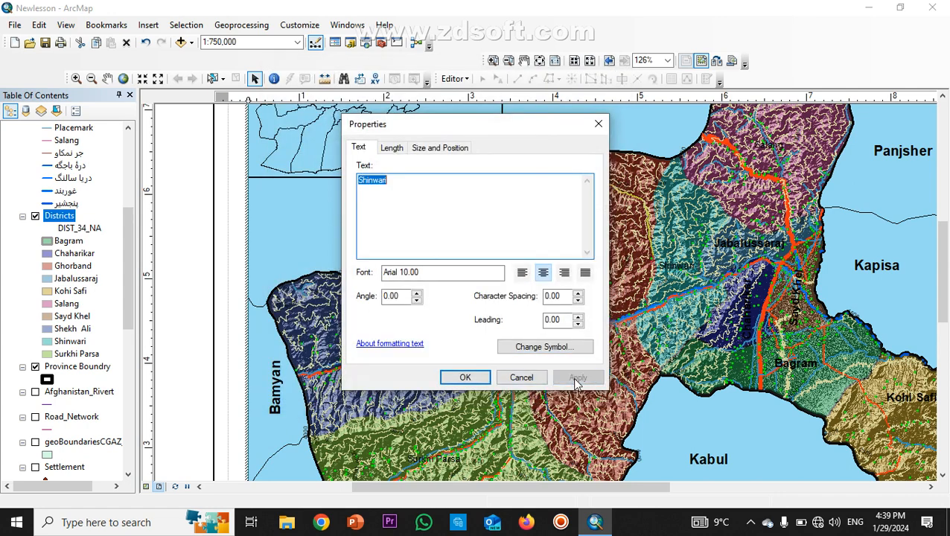
Step: Rotate the Shinwari label to an angle of 90 so it runs vertically within its district
{"action": "double_click", "coordinate": [408, 295]}
{"action": "type", "text": "90"}
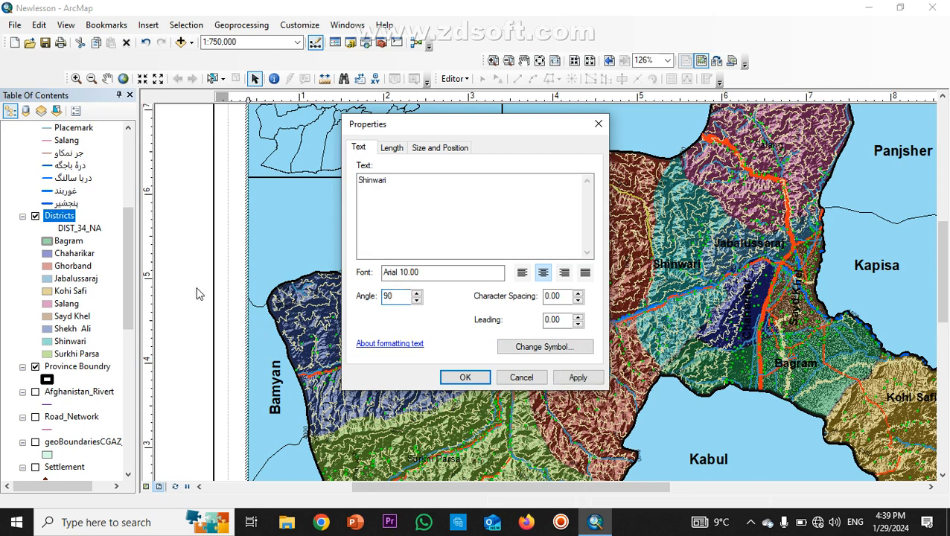
{"action": "left_click", "coordinate": [578, 377]}
{"action": "left_click", "coordinate": [468, 382]}
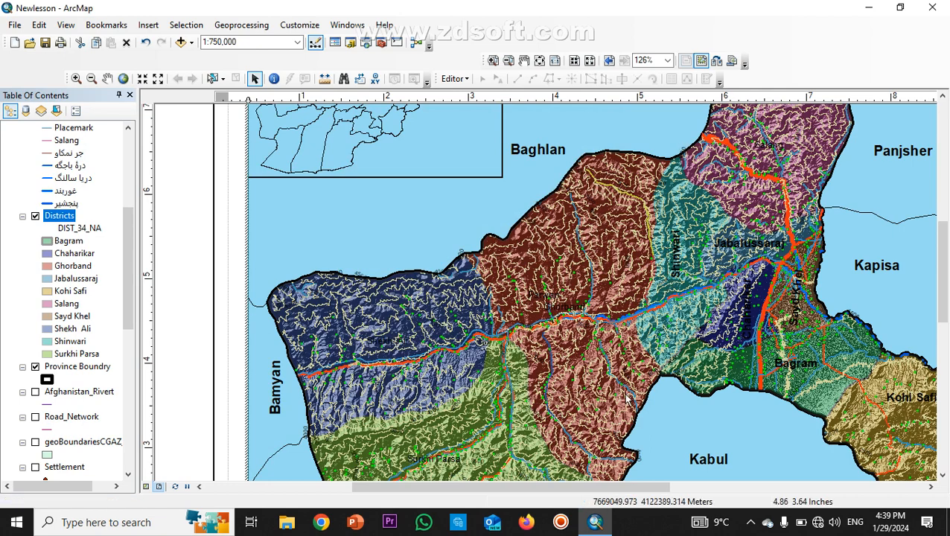
{"action": "scroll", "coordinate": [629, 337], "scroll_direction": "down", "scroll_amount": 2}
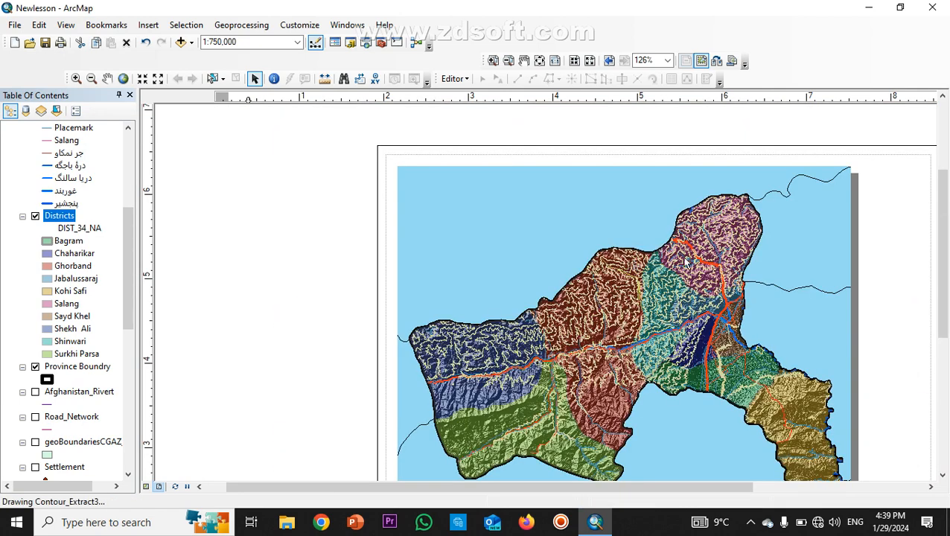
Step: Format the Salang district label as bold 10-point text and move it up toward the northeast part of its district
{"action": "scroll", "coordinate": [711, 226], "scroll_direction": "up", "scroll_amount": 1}
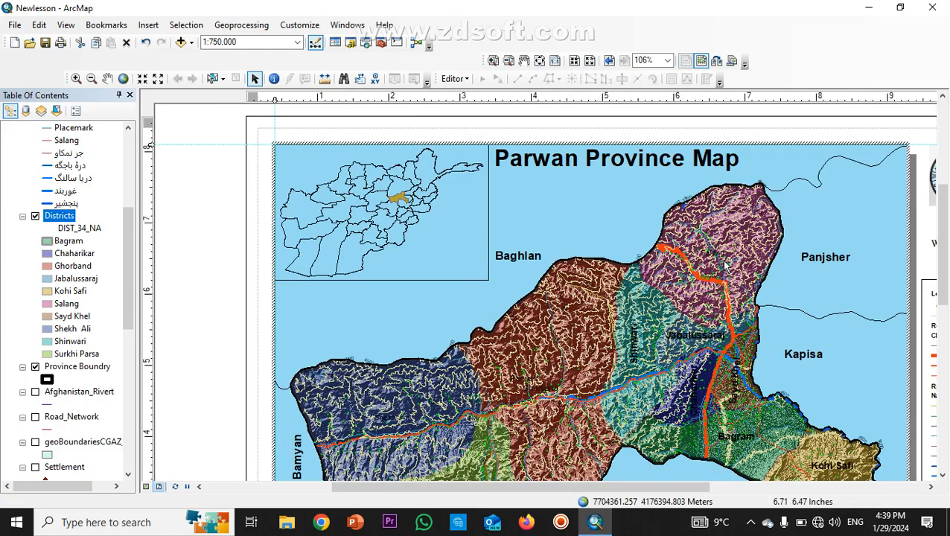
{"action": "scroll", "coordinate": [726, 266], "scroll_direction": "up", "scroll_amount": 1}
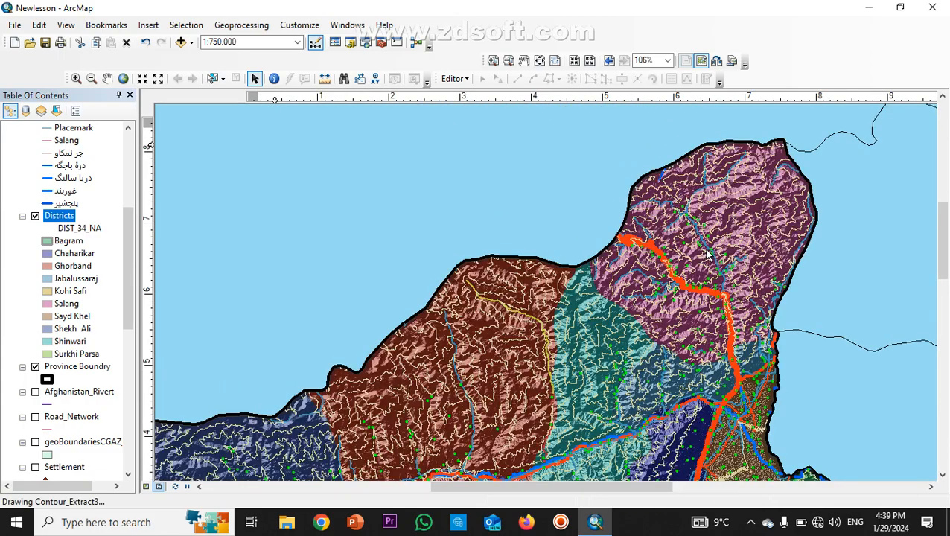
{"action": "double_click", "coordinate": [709, 253]}
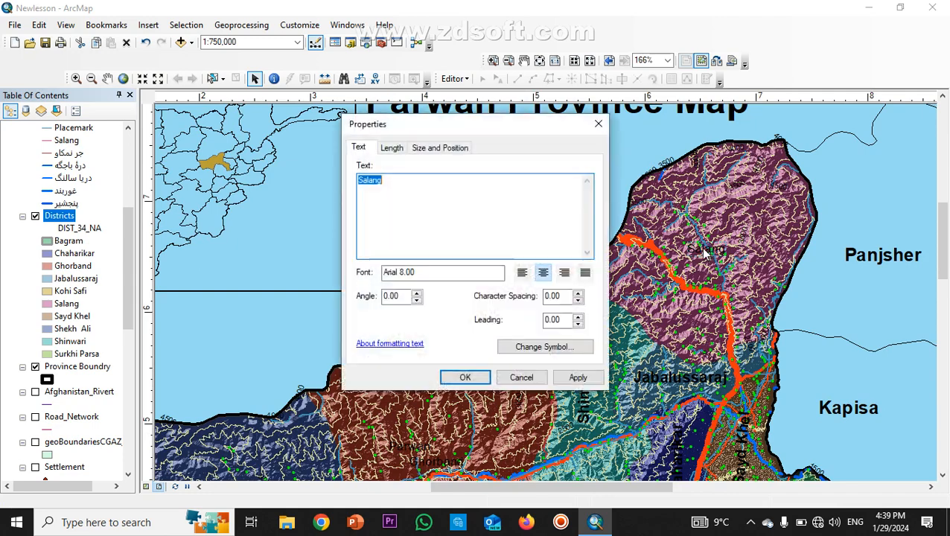
{"action": "left_click", "coordinate": [567, 346]}
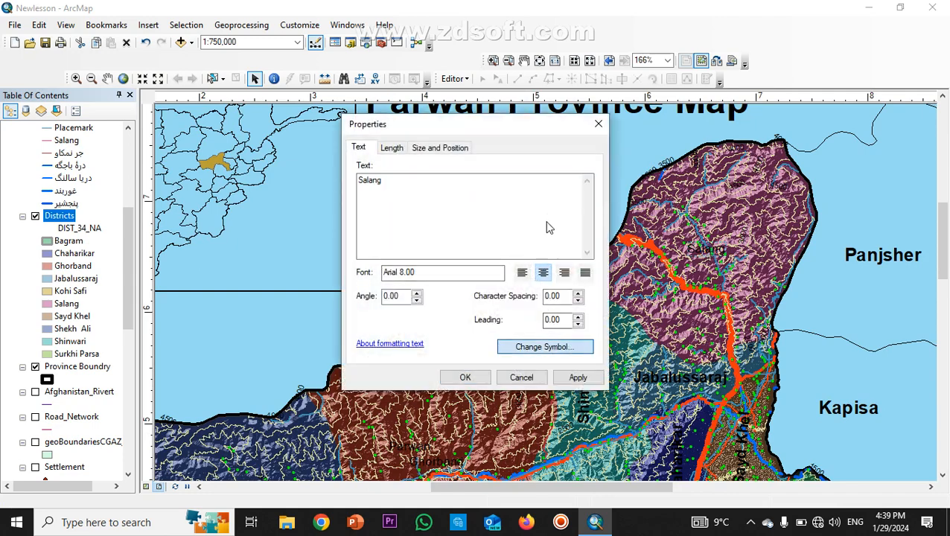
{"action": "double_click", "coordinate": [580, 235]}
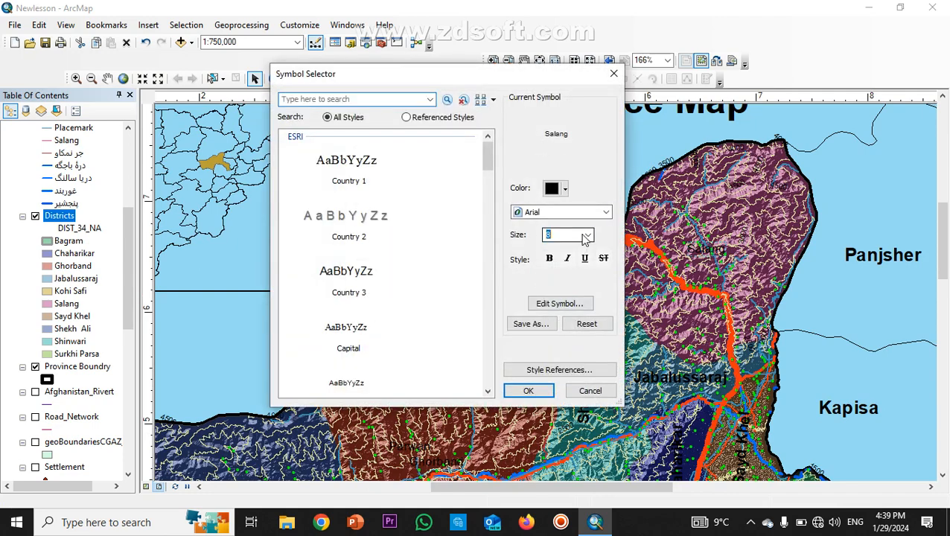
{"action": "left_click", "coordinate": [588, 235]}
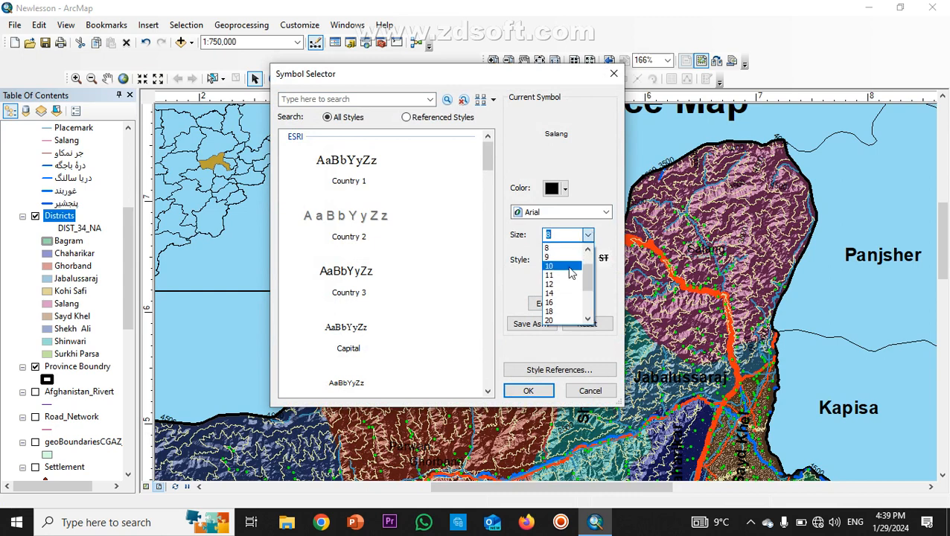
{"action": "left_click", "coordinate": [553, 265]}
{"action": "left_click", "coordinate": [550, 261]}
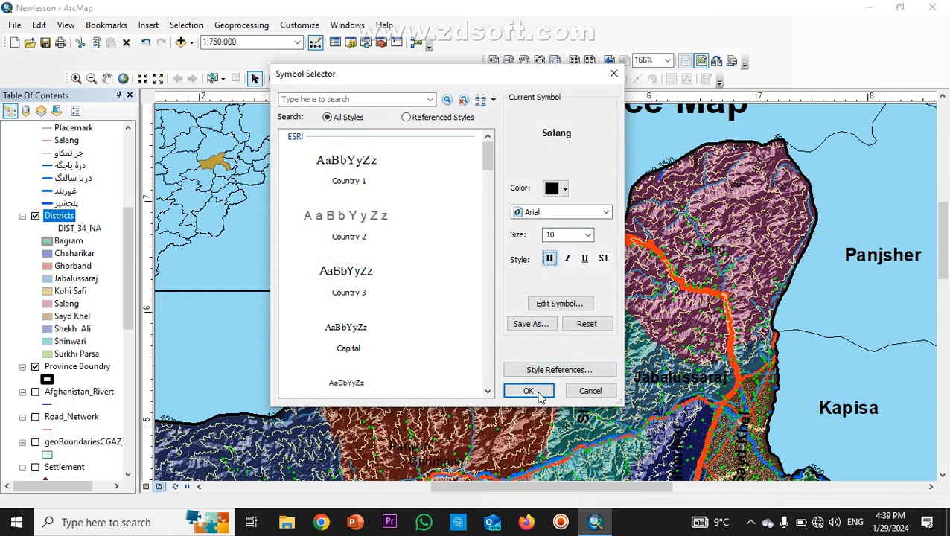
{"action": "left_click", "coordinate": [529, 391]}
{"action": "left_click", "coordinate": [575, 378]}
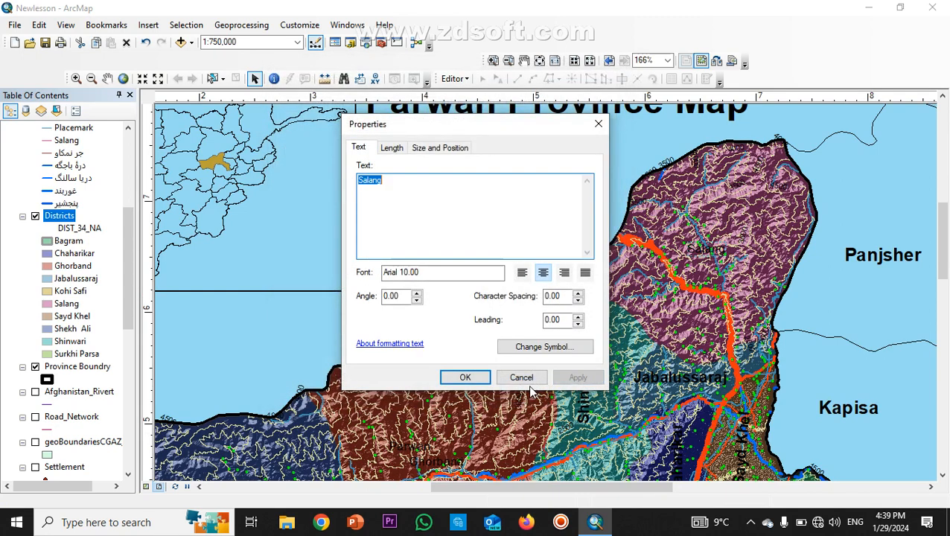
{"action": "left_click", "coordinate": [468, 379]}
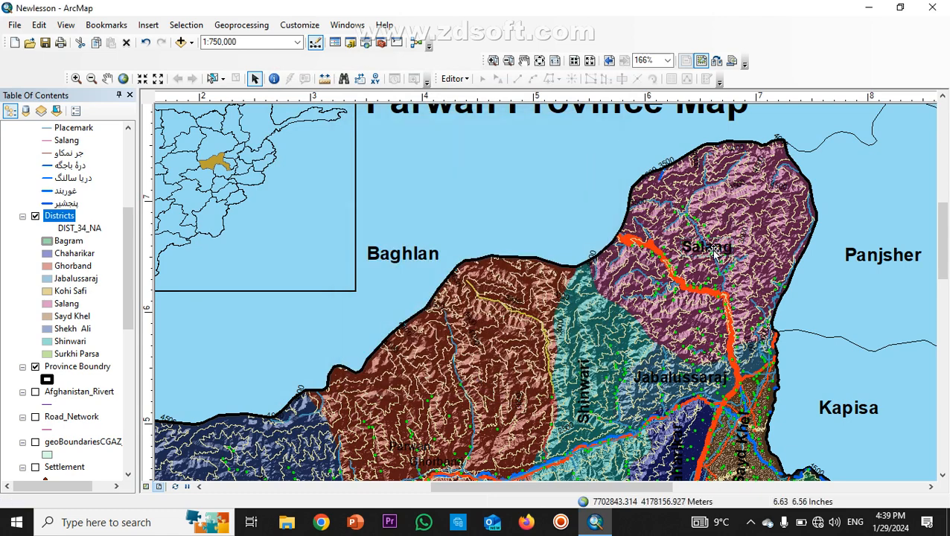
{"action": "left_click_drag", "start_coordinate": [713, 252], "coordinate": [750, 221]}
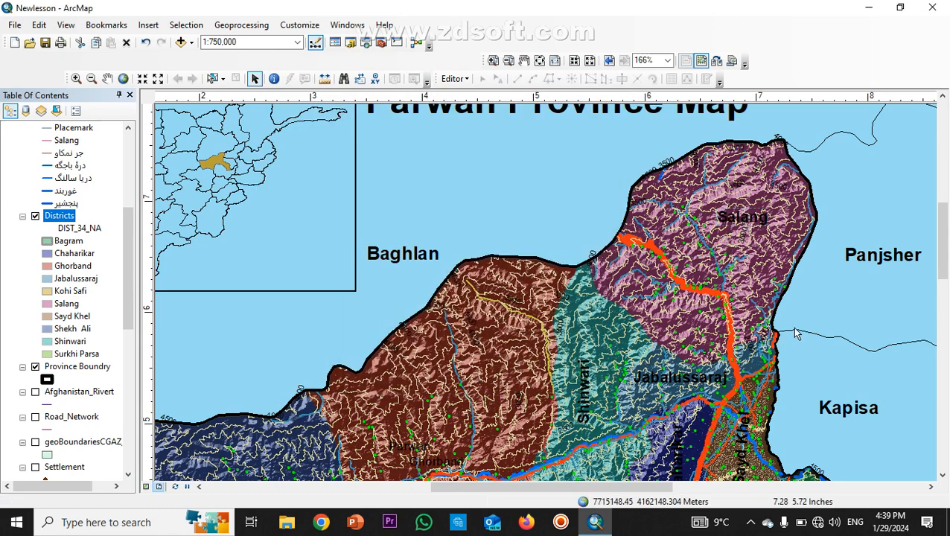
Step: Set the Ghorband district label's text symbol to size 10 and bold
{"action": "scroll", "coordinate": [822, 261], "scroll_direction": "up", "scroll_amount": 4}
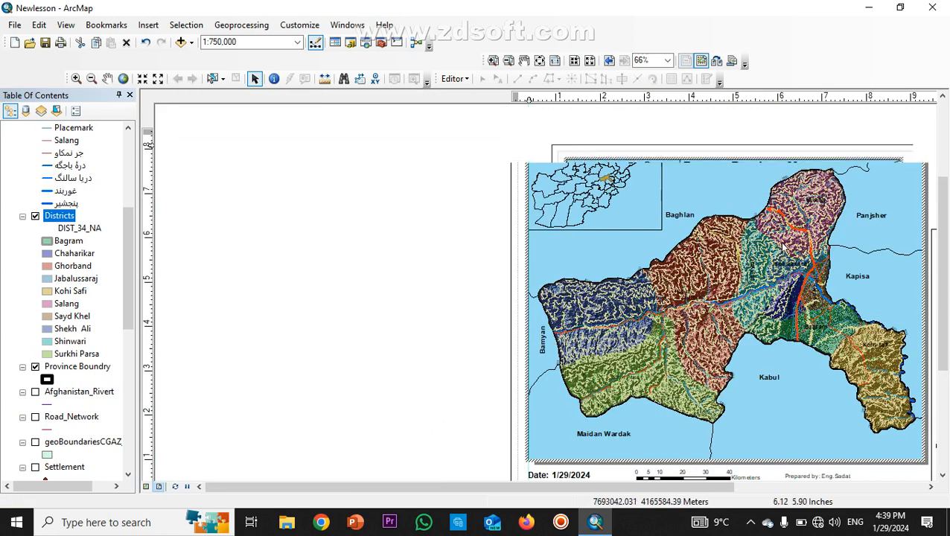
{"action": "scroll", "coordinate": [656, 335], "scroll_direction": "up", "scroll_amount": 2}
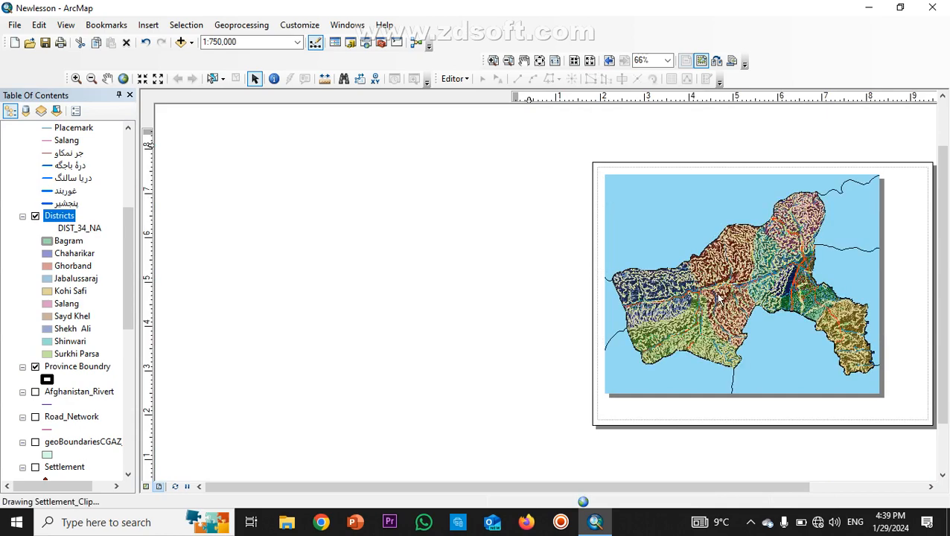
{"action": "scroll", "coordinate": [711, 302], "scroll_direction": "down", "scroll_amount": 2}
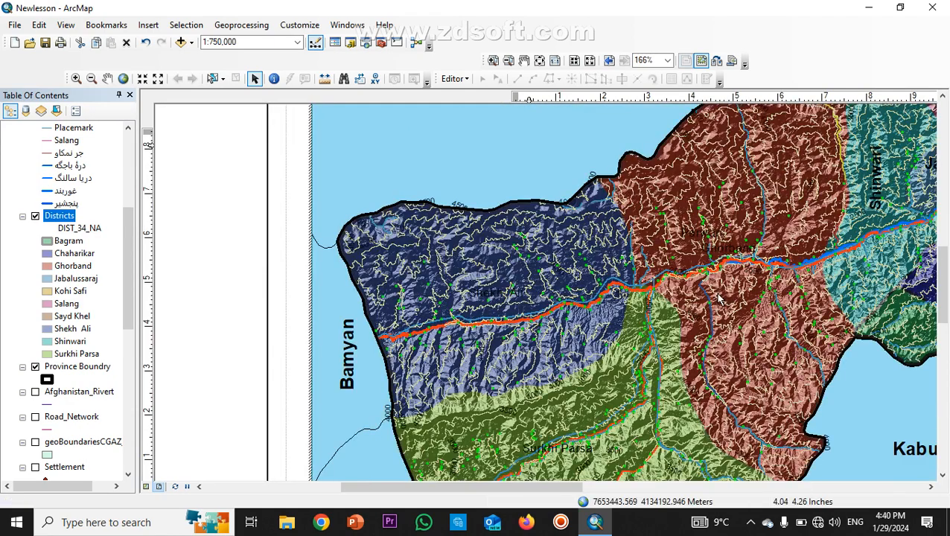
{"action": "double_click", "coordinate": [726, 249]}
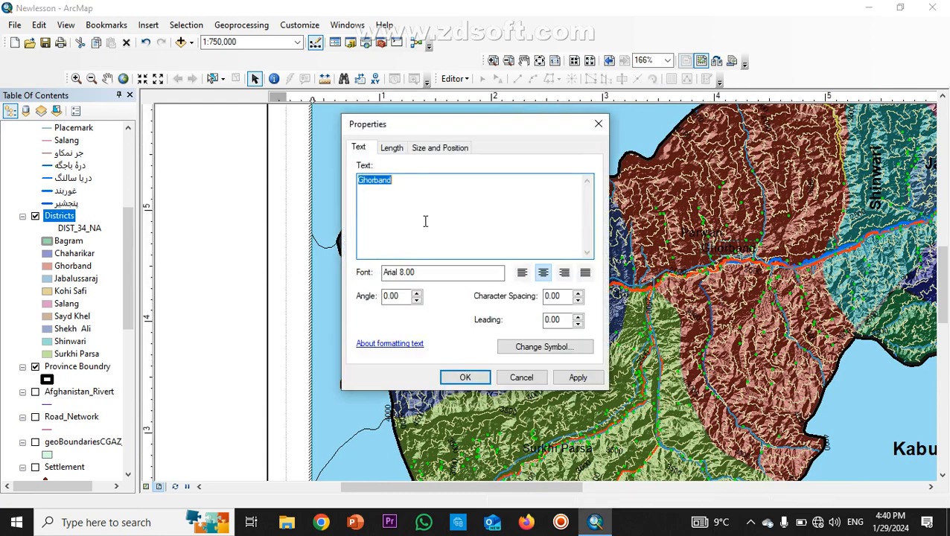
{"action": "left_click", "coordinate": [538, 346]}
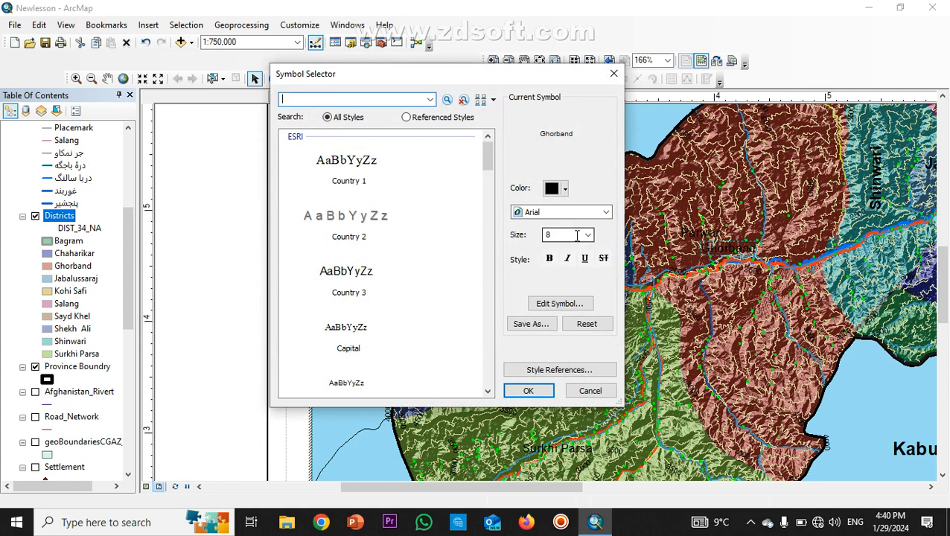
{"action": "left_click", "coordinate": [588, 236]}
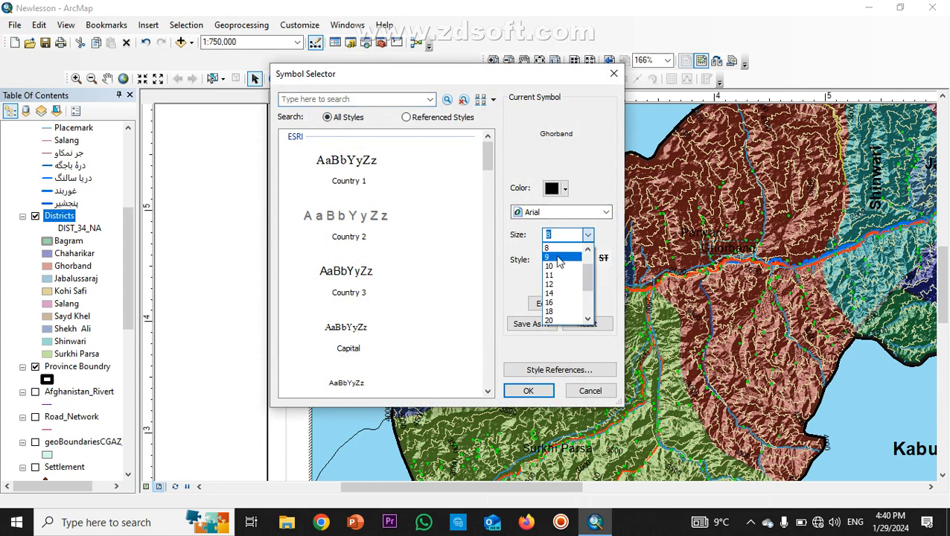
{"action": "left_click", "coordinate": [558, 266]}
{"action": "left_click", "coordinate": [550, 259]}
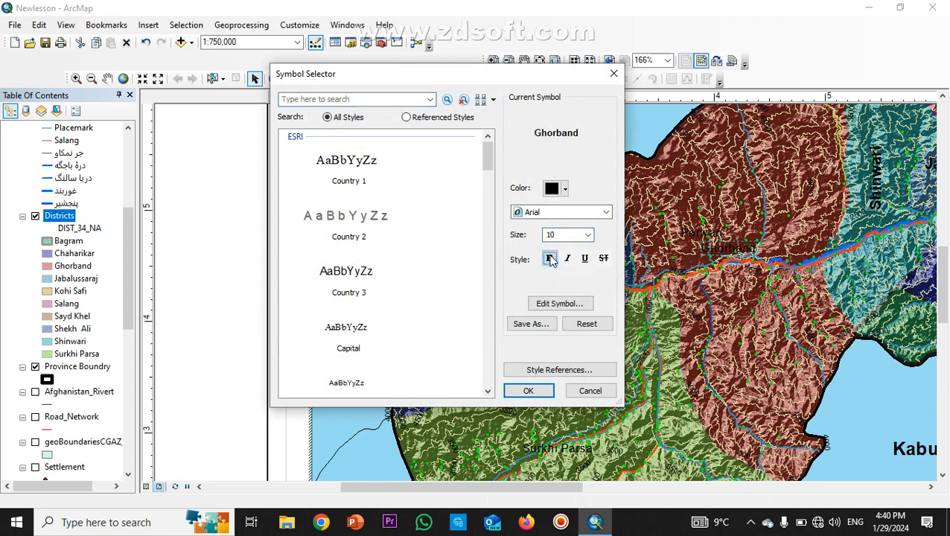
{"action": "left_click", "coordinate": [540, 394]}
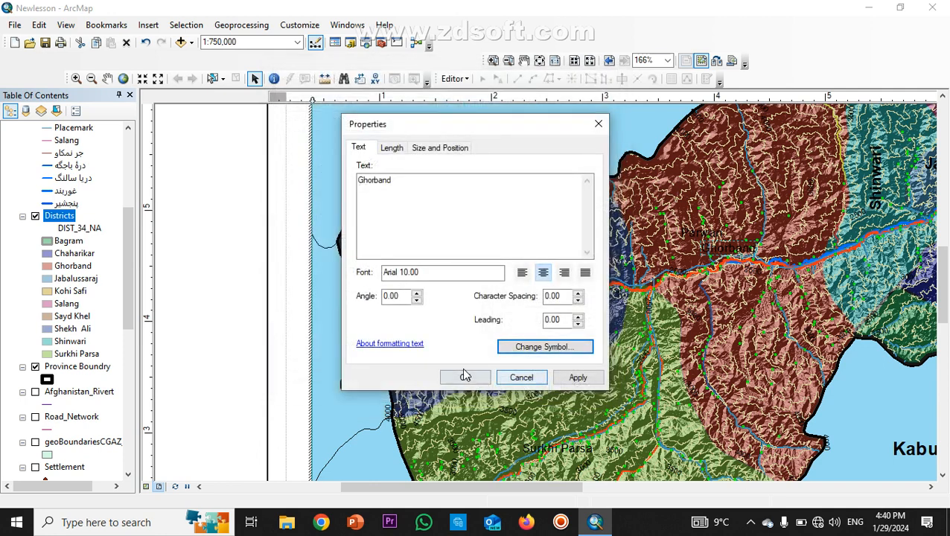
Step: Rotate the Ghorband label to 90 degrees and place it in the southern part of its district, just below the main road
{"action": "double_click", "coordinate": [394, 296]}
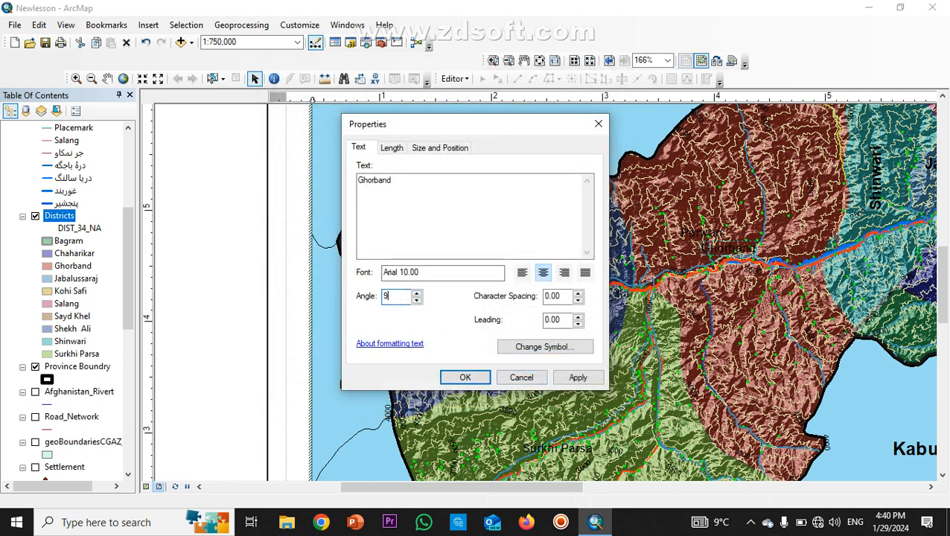
{"action": "left_click", "coordinate": [576, 378]}
{"action": "left_click", "coordinate": [462, 379]}
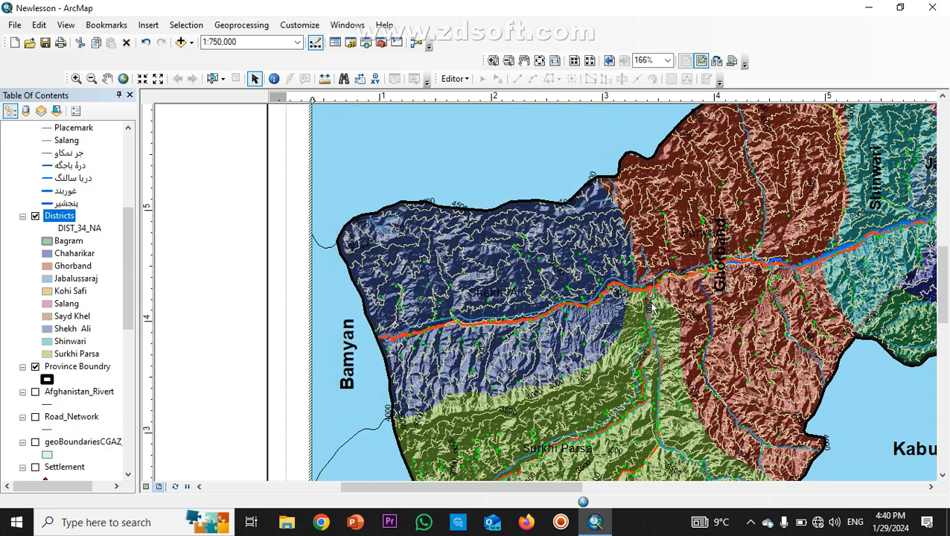
{"action": "left_click_drag", "start_coordinate": [717, 256], "coordinate": [703, 192]}
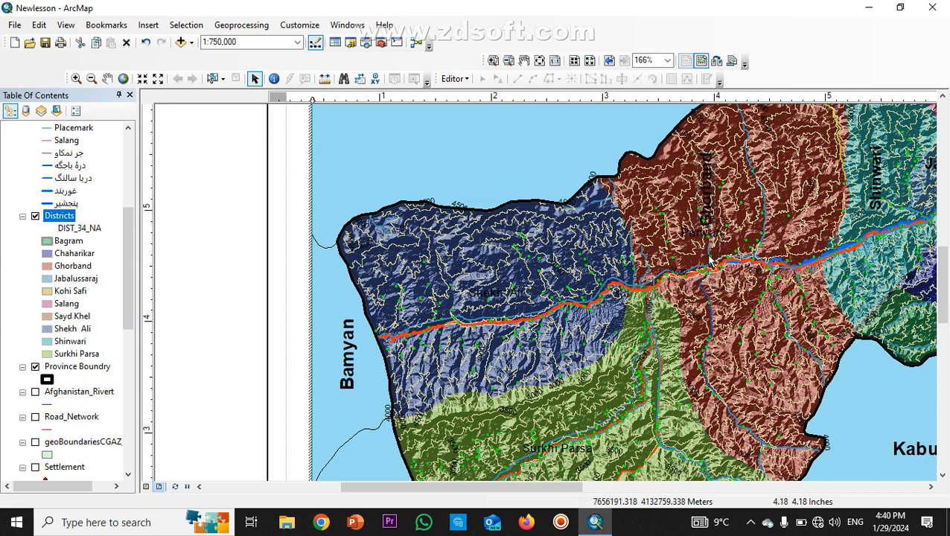
{"action": "left_click_drag", "start_coordinate": [706, 203], "coordinate": [776, 274]}
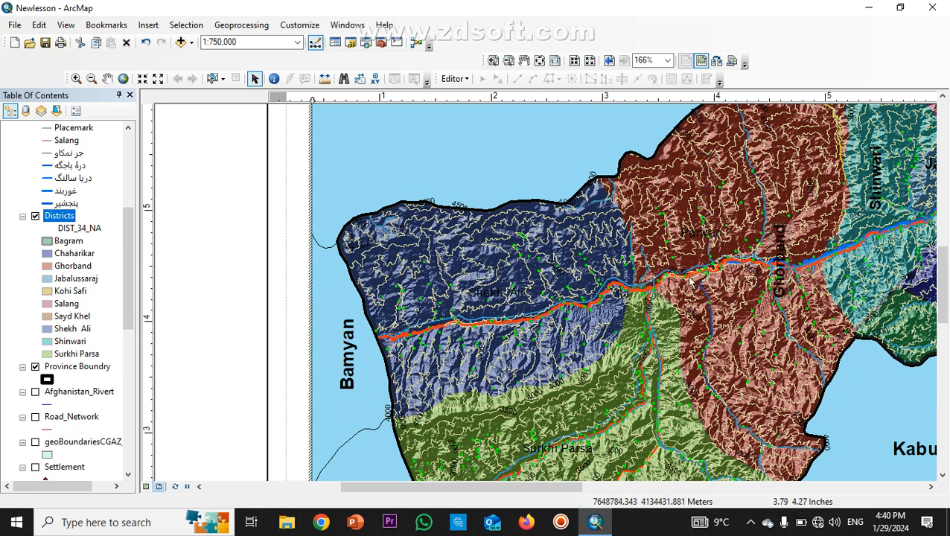
{"action": "left_click_drag", "start_coordinate": [768, 257], "coordinate": [734, 297]}
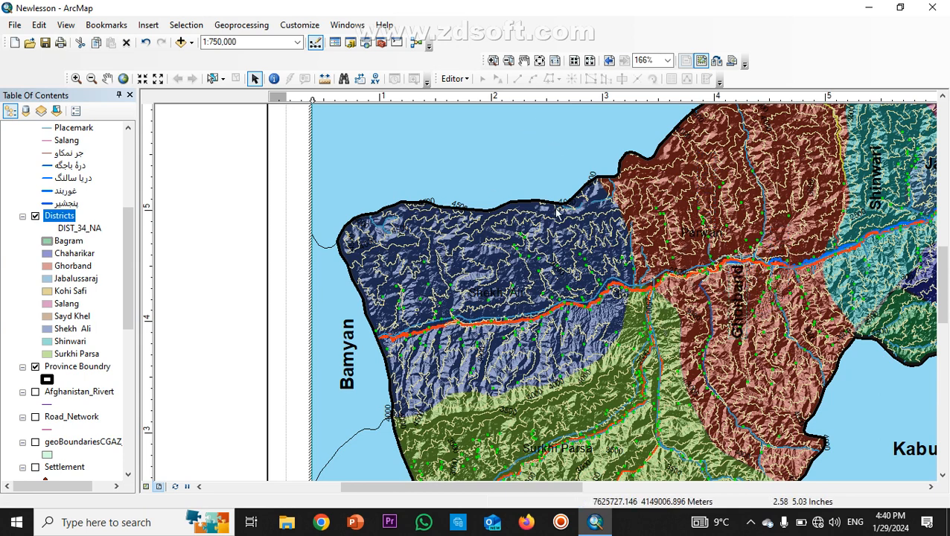
Step: Format the Surkhi Parsa district label as bold 10-point text and move it southeast, clear of the road and river lines
{"action": "scroll", "coordinate": [633, 110], "scroll_direction": "down", "scroll_amount": 3}
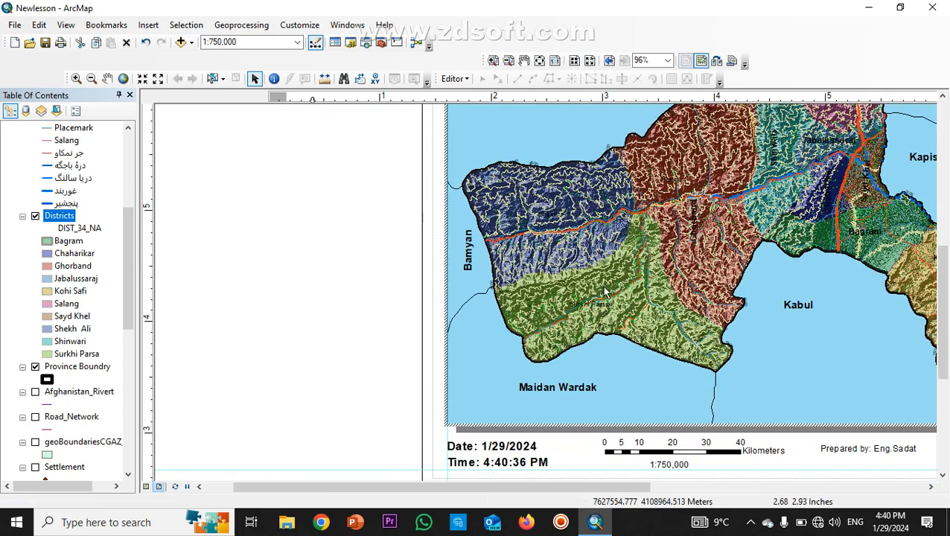
{"action": "scroll", "coordinate": [605, 292], "scroll_direction": "up", "scroll_amount": 1}
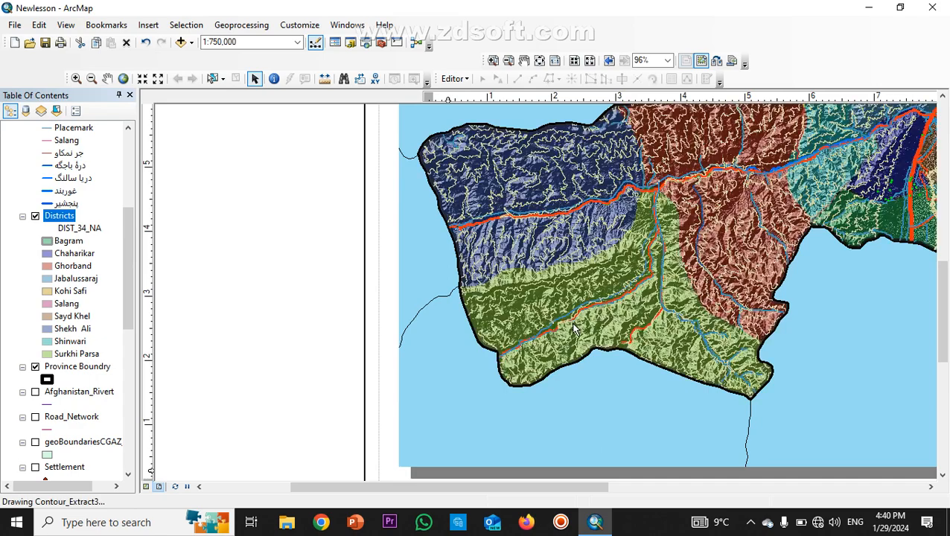
{"action": "scroll", "coordinate": [573, 322], "scroll_direction": "up", "scroll_amount": 2}
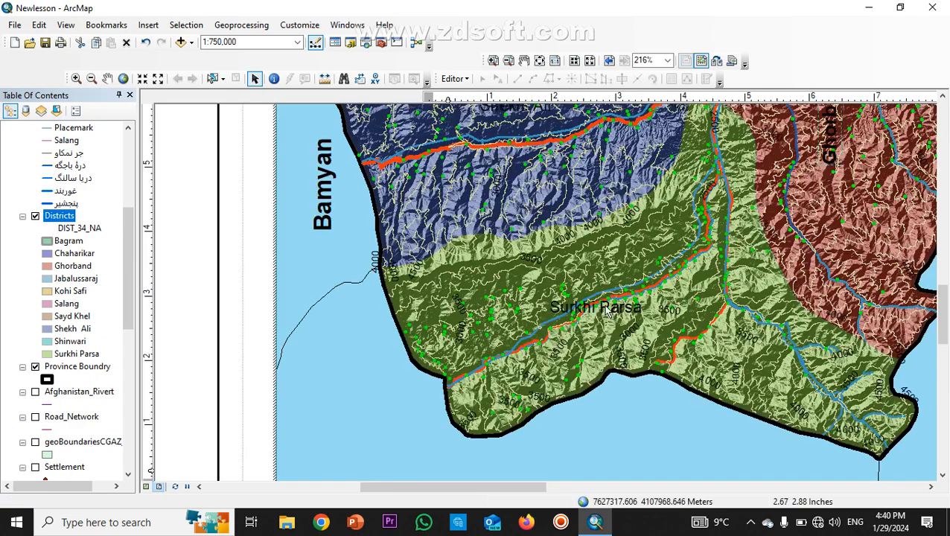
{"action": "double_click", "coordinate": [608, 314]}
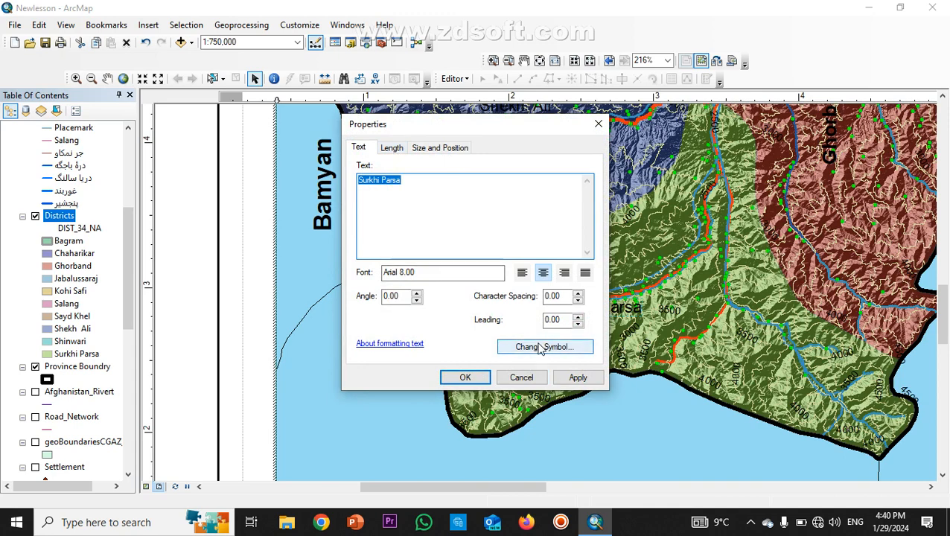
{"action": "left_click", "coordinate": [541, 345]}
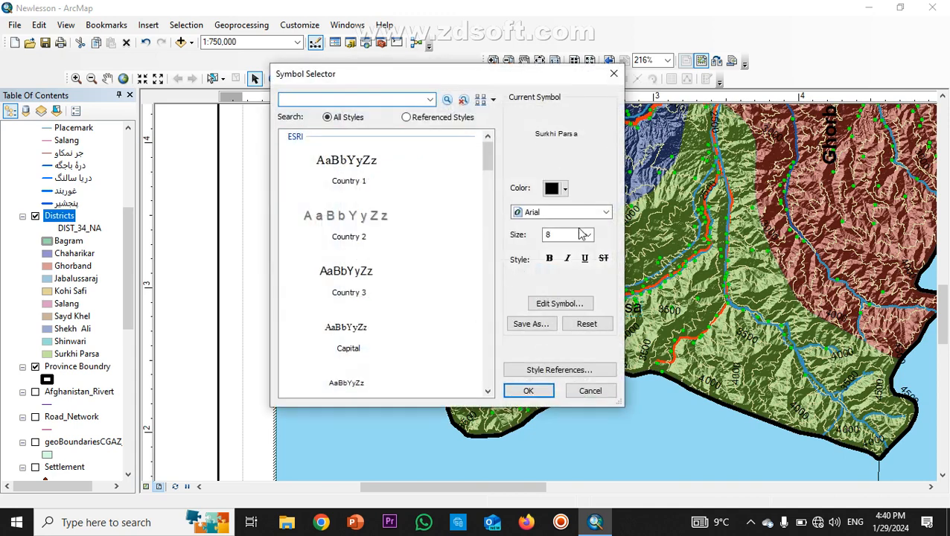
{"action": "left_click", "coordinate": [589, 236]}
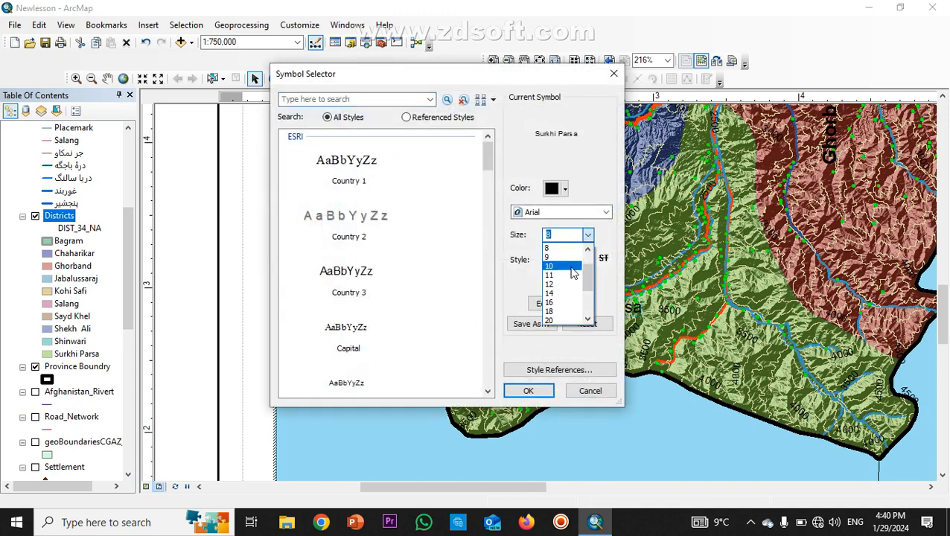
{"action": "left_click", "coordinate": [572, 271]}
{"action": "left_click", "coordinate": [548, 260]}
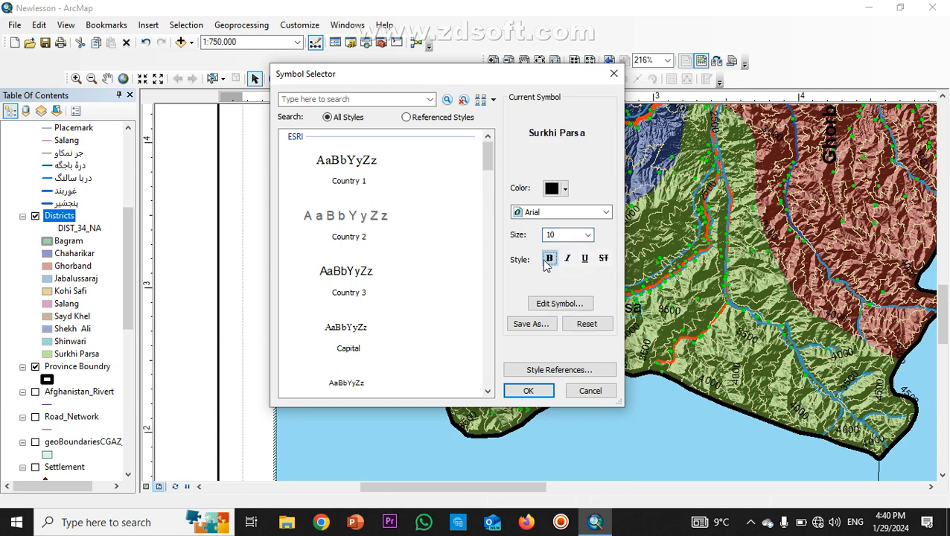
{"action": "left_click", "coordinate": [530, 391]}
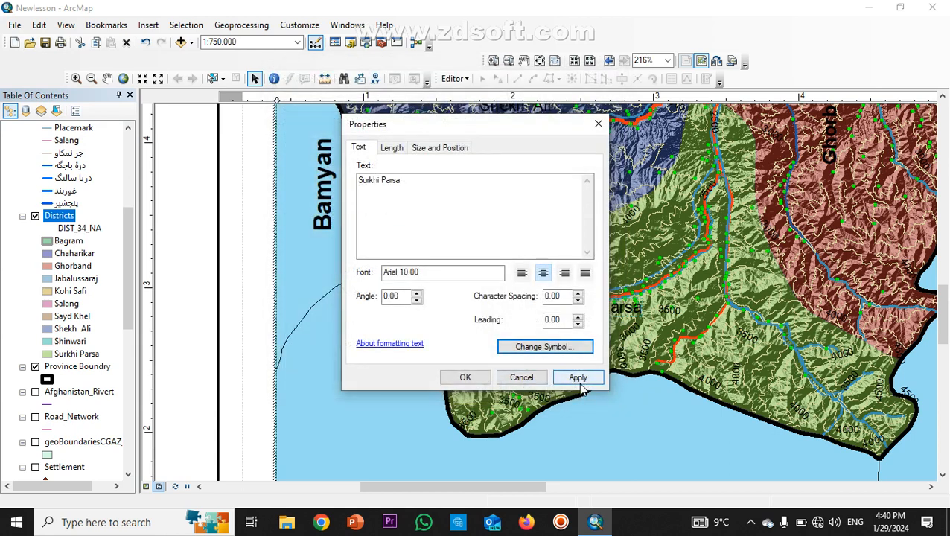
{"action": "left_click", "coordinate": [580, 381]}
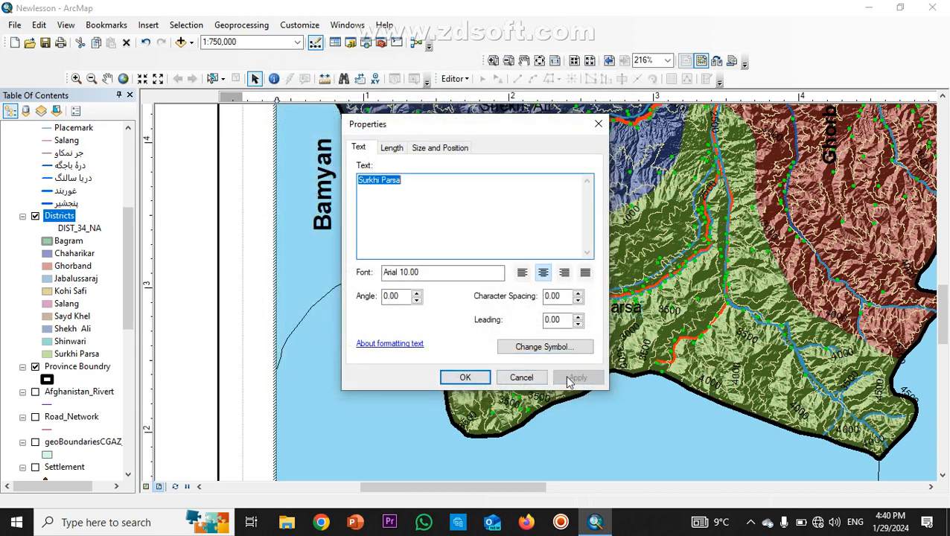
{"action": "left_click", "coordinate": [486, 377]}
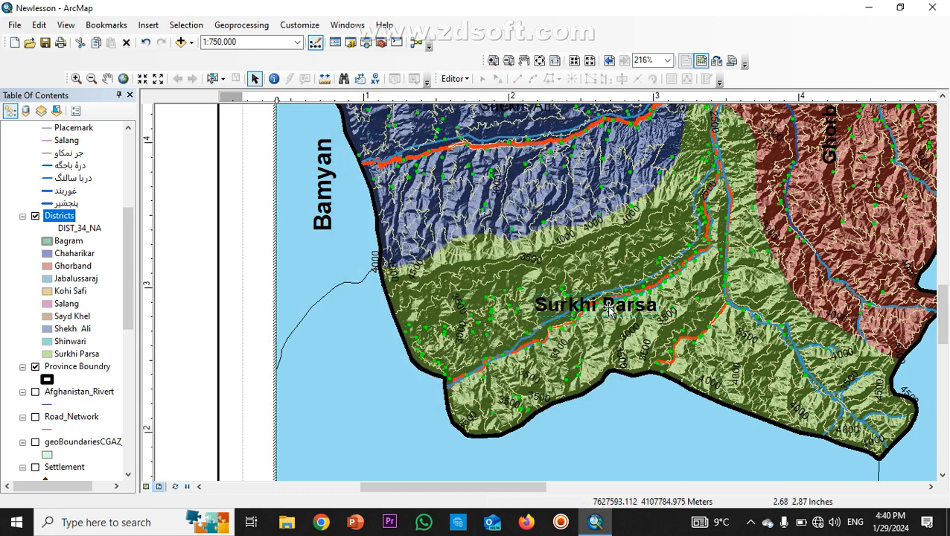
{"action": "left_click_drag", "start_coordinate": [626, 315], "coordinate": [678, 339]}
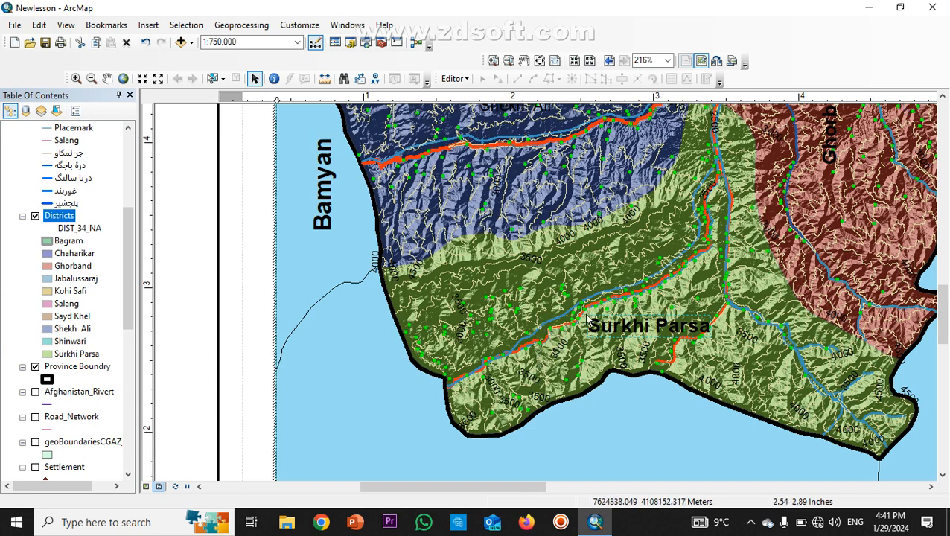
{"action": "scroll", "coordinate": [585, 336], "scroll_direction": "down", "scroll_amount": 2}
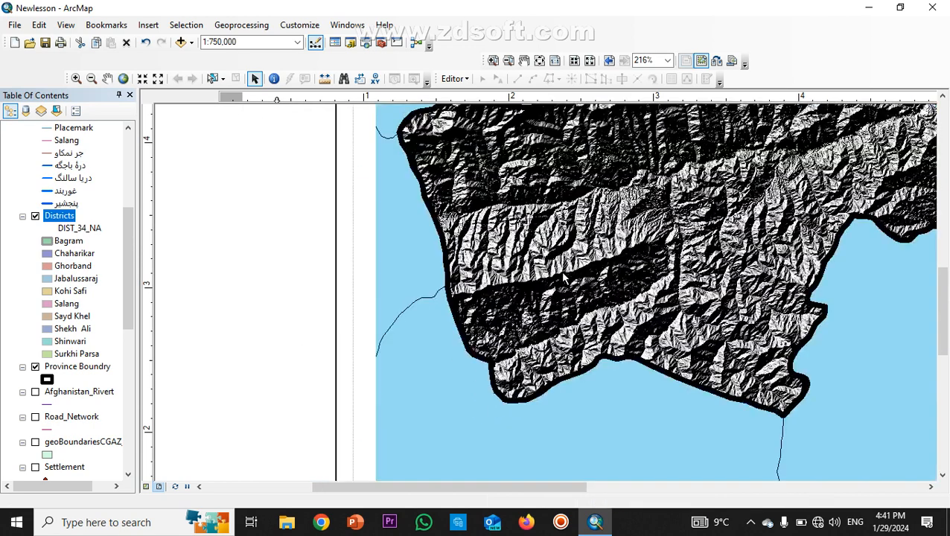
Step: Format the Shekh Ali district label as bold 10-point text and shift it slightly north, clear of the river and road
{"action": "scroll", "coordinate": [644, 219], "scroll_direction": "up", "scroll_amount": 3}
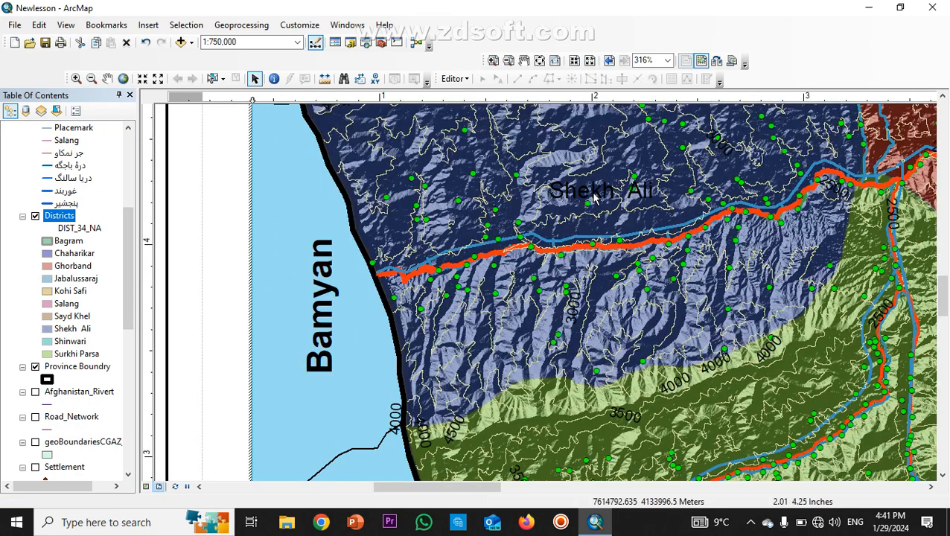
{"action": "double_click", "coordinate": [594, 196]}
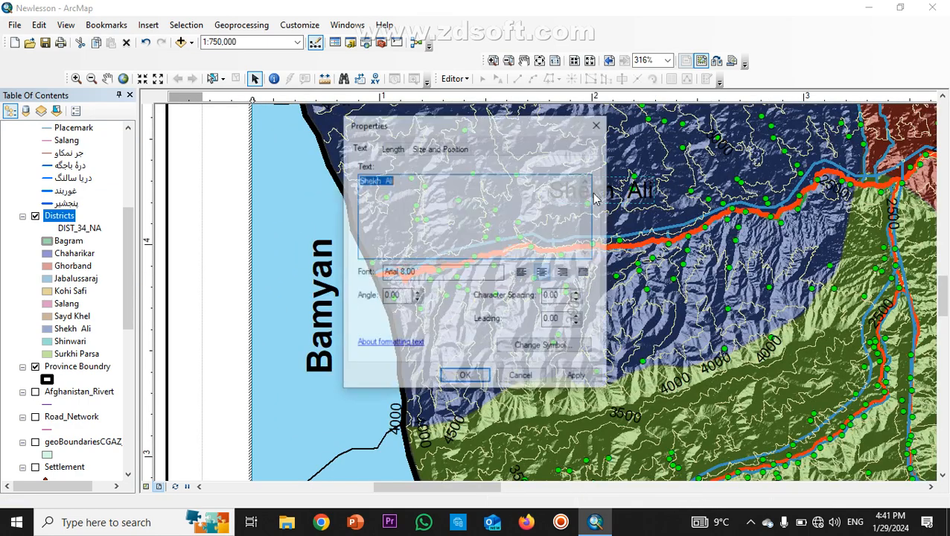
{"action": "left_click", "coordinate": [544, 349]}
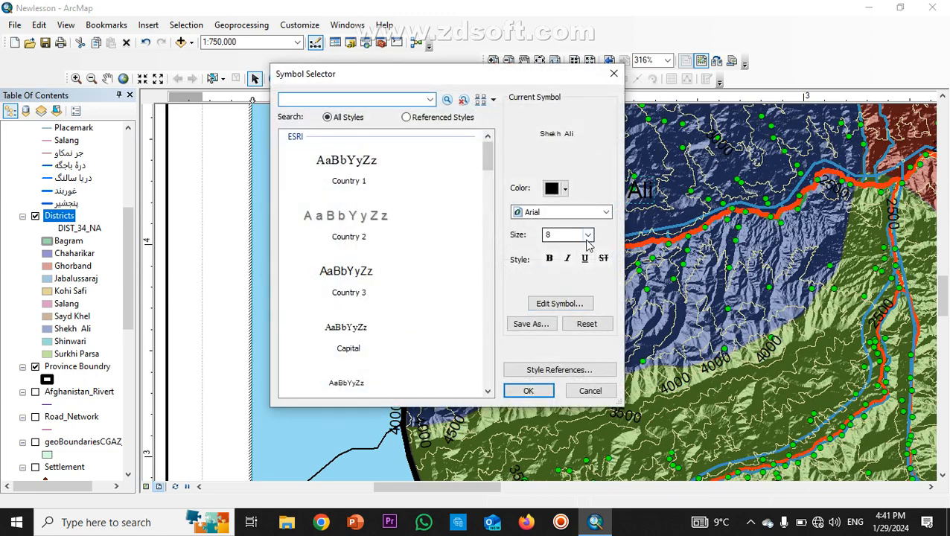
{"action": "left_click", "coordinate": [588, 235]}
{"action": "left_click", "coordinate": [558, 266]}
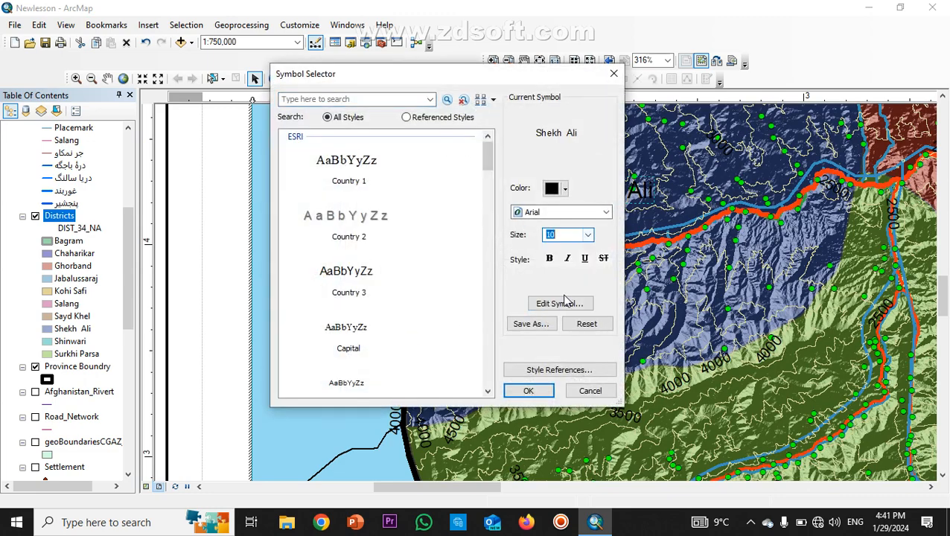
{"action": "left_click", "coordinate": [551, 259]}
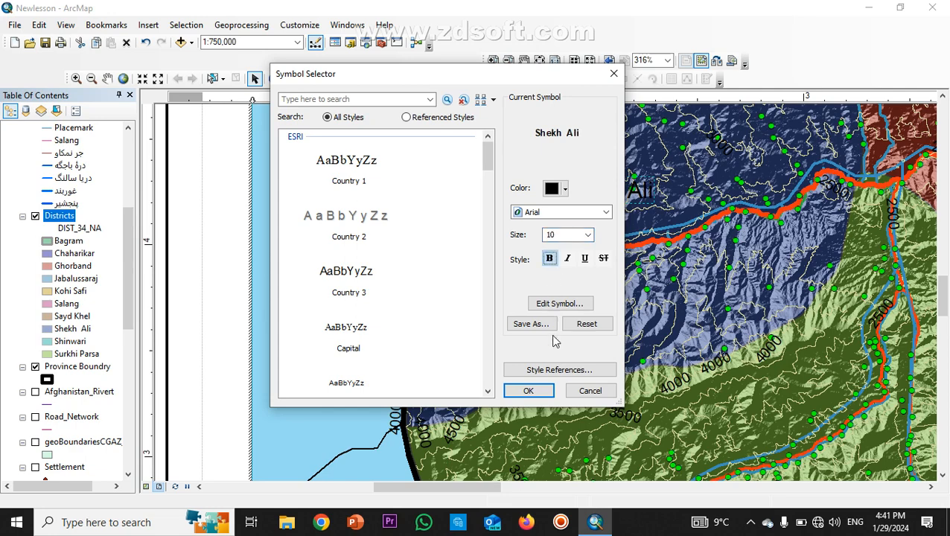
{"action": "left_click", "coordinate": [539, 390]}
{"action": "left_click", "coordinate": [578, 377]}
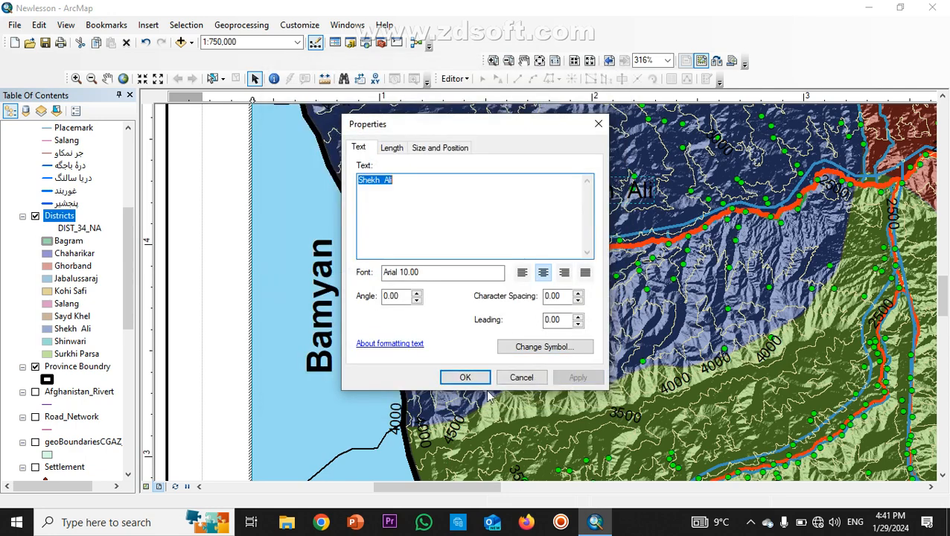
{"action": "left_click", "coordinate": [466, 378]}
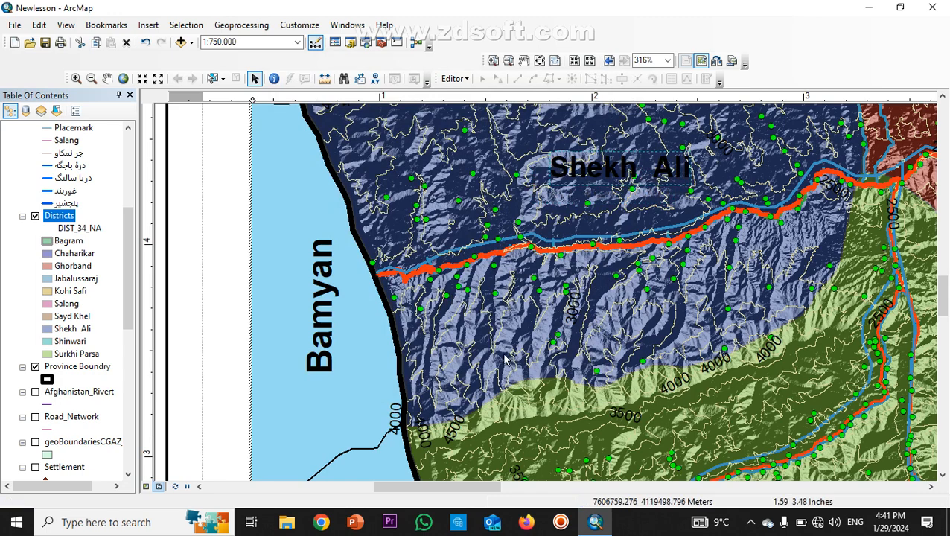
Step: Return to the whole page layout and take the focus off the main map's data frame
{"action": "scroll", "coordinate": [499, 291], "scroll_direction": "up", "scroll_amount": 3}
{"action": "scroll", "coordinate": [497, 289], "scroll_direction": "up", "scroll_amount": 1}
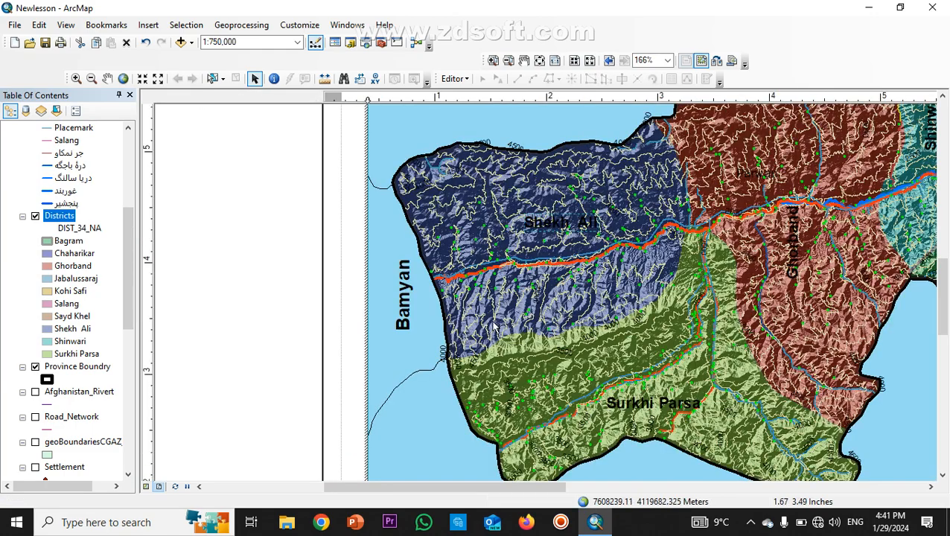
{"action": "scroll", "coordinate": [482, 313], "scroll_direction": "up", "scroll_amount": 3}
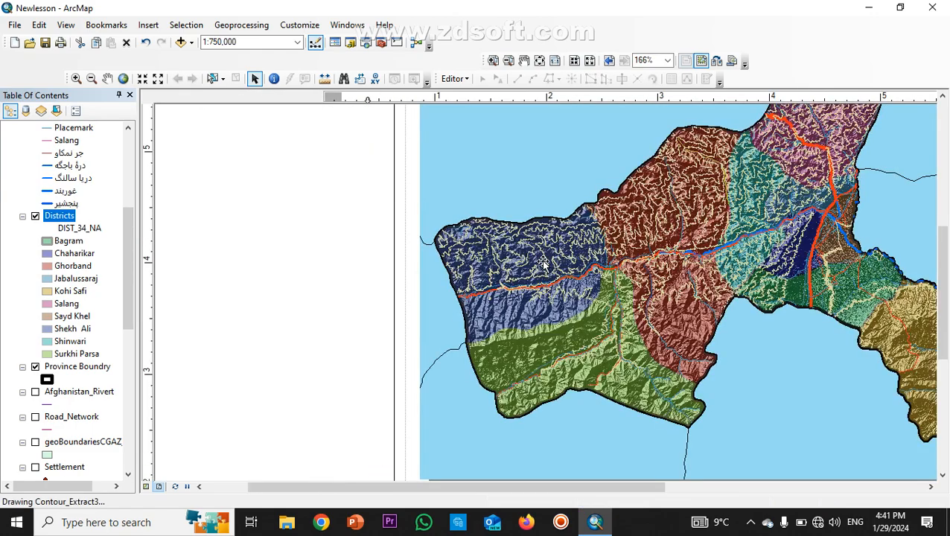
{"action": "scroll", "coordinate": [464, 264], "scroll_direction": "up", "scroll_amount": 5}
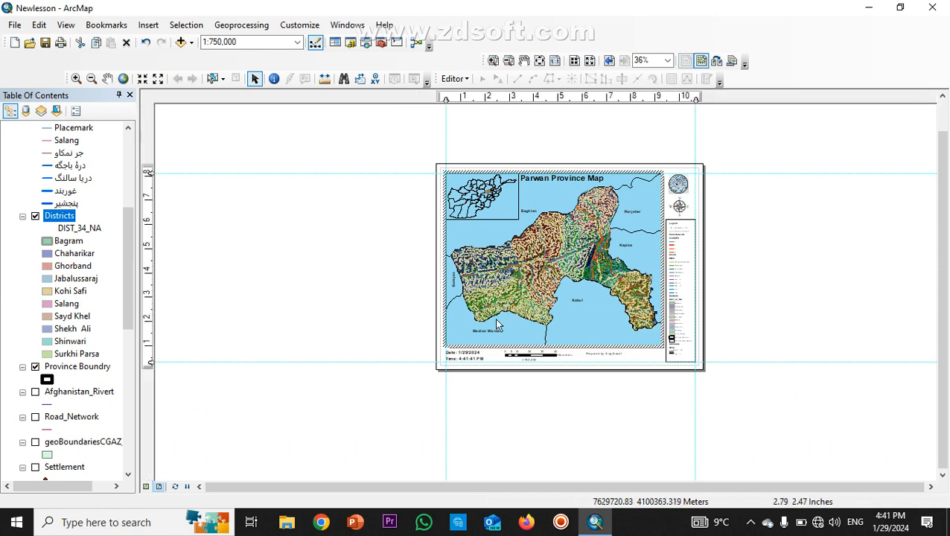
{"action": "left_click", "coordinate": [407, 270]}
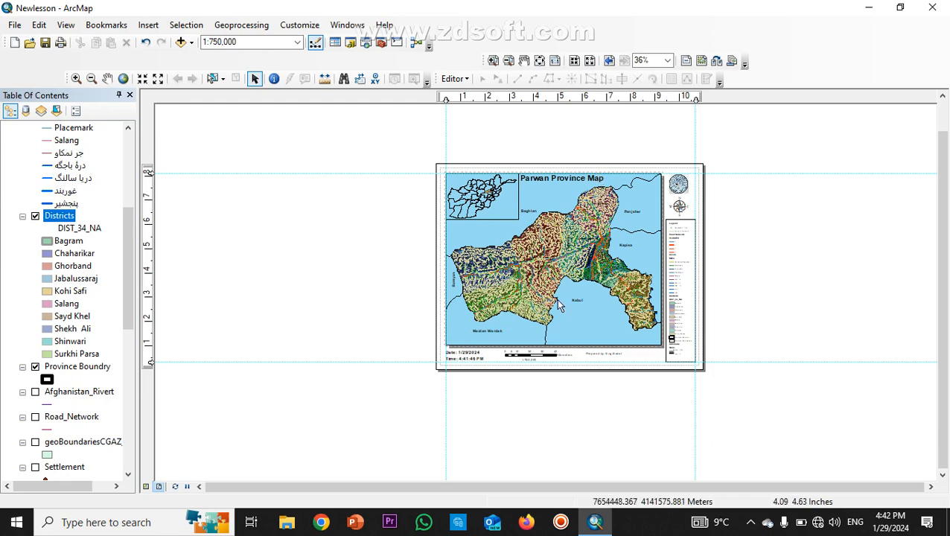
Step: Convert the map legend to graphics and ungroup it into individually editable elements
{"action": "scroll", "coordinate": [657, 294], "scroll_direction": "down", "scroll_amount": 2}
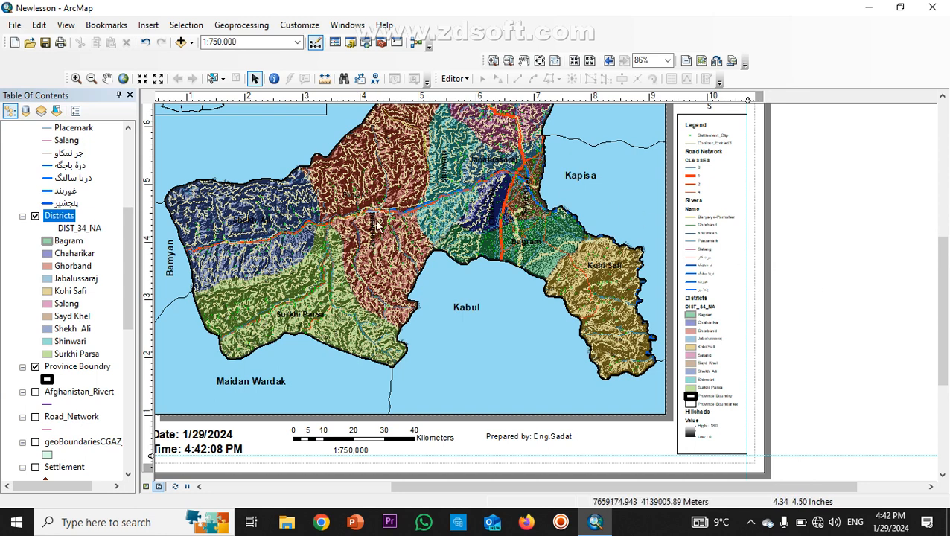
{"action": "scroll", "coordinate": [723, 298], "scroll_direction": "down", "scroll_amount": 2}
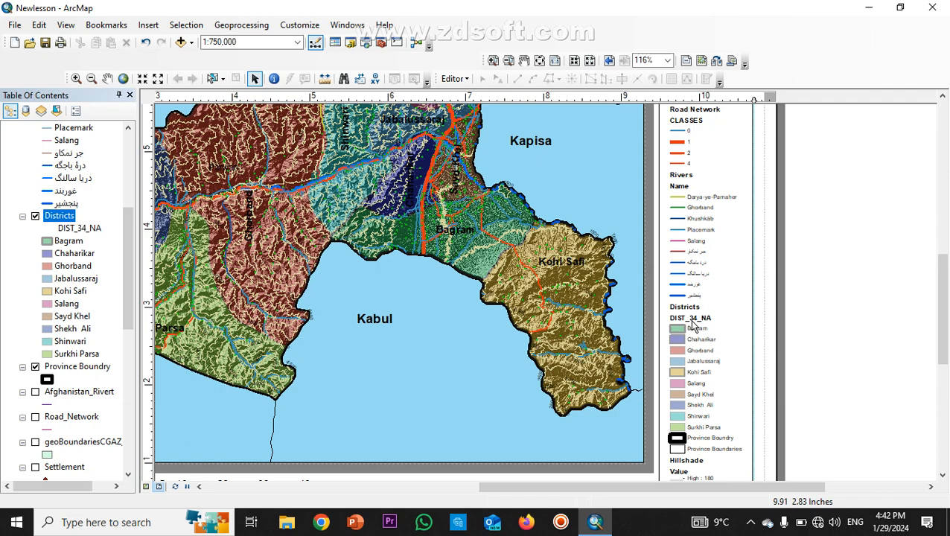
{"action": "scroll", "coordinate": [727, 237], "scroll_direction": "up", "scroll_amount": 2}
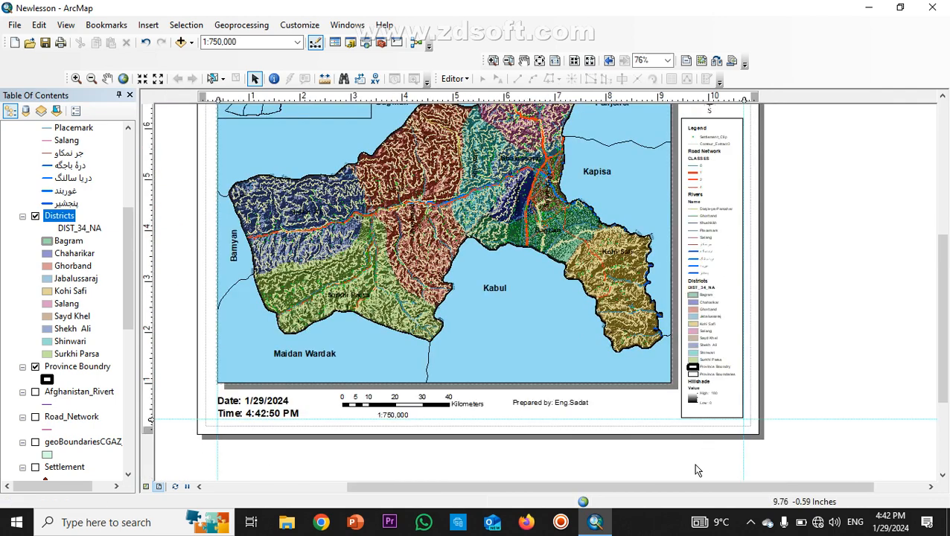
{"action": "right_click", "coordinate": [713, 300]}
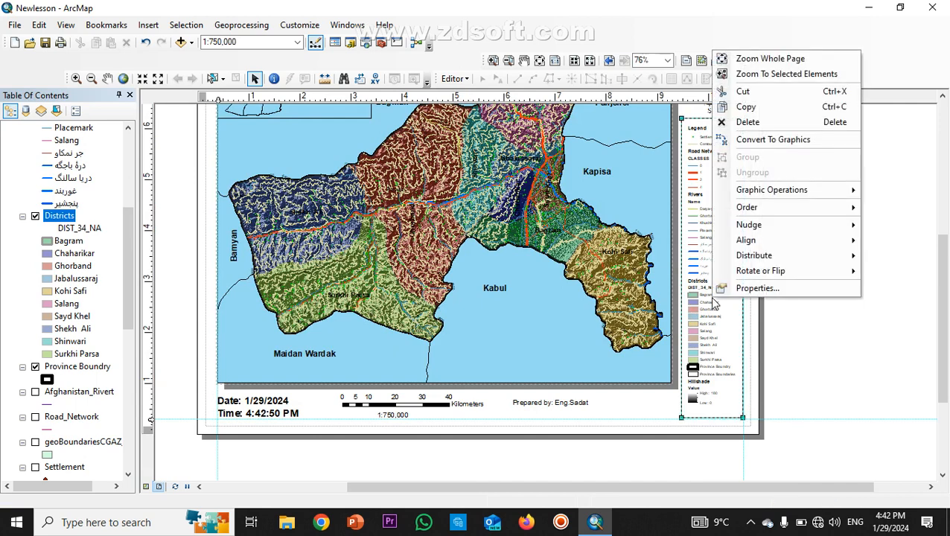
{"action": "left_click", "coordinate": [791, 141]}
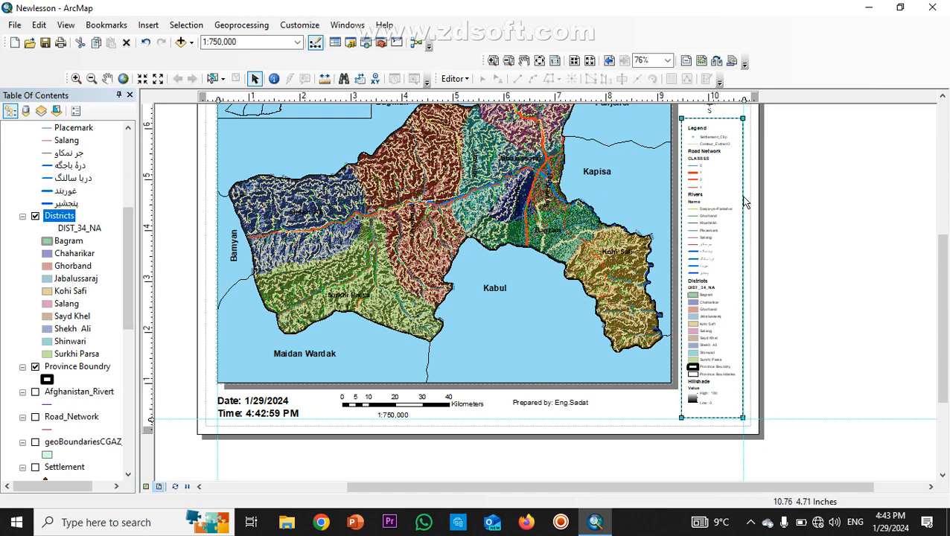
{"action": "right_click", "coordinate": [707, 208]}
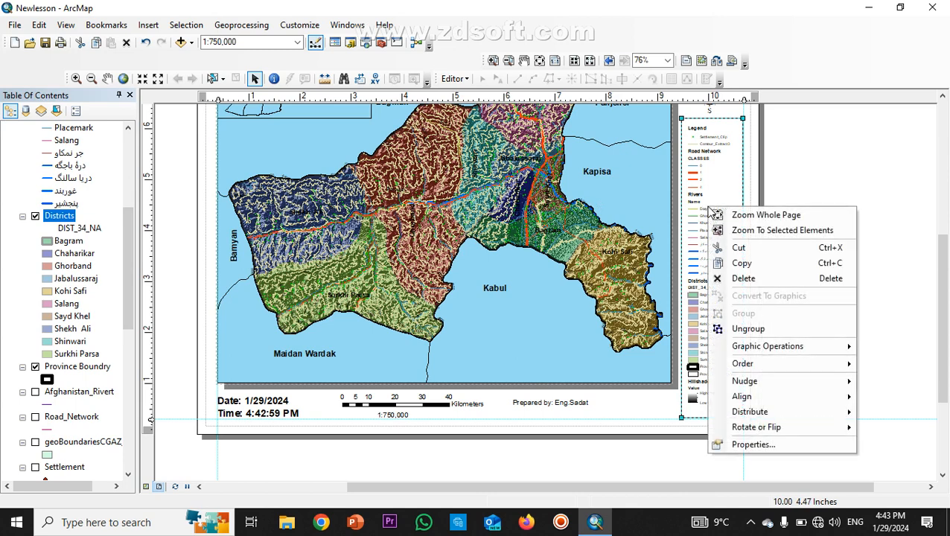
{"action": "left_click", "coordinate": [749, 329]}
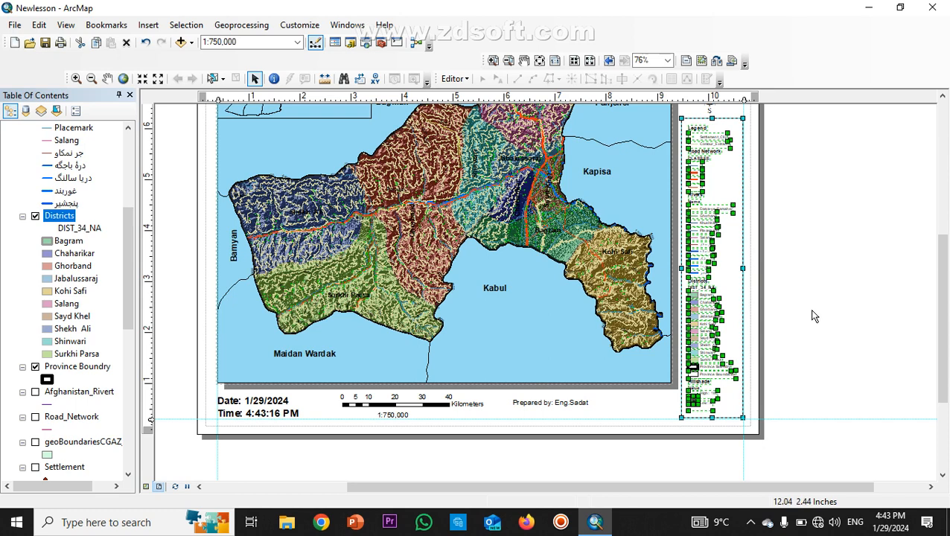
{"action": "left_click", "coordinate": [808, 258]}
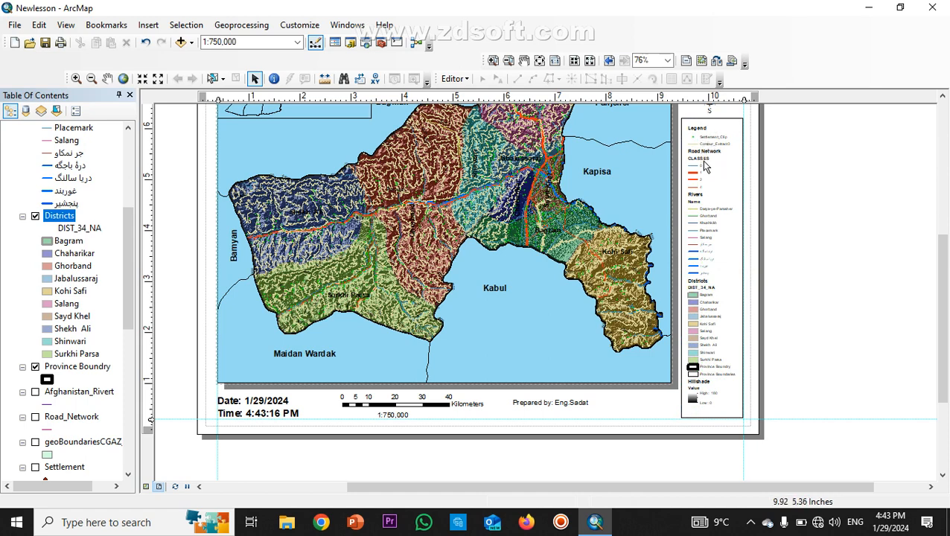
Step: Delete the DIST_34_NA field heading below the Districts title in the legend
{"action": "scroll", "coordinate": [699, 292], "scroll_direction": "down", "scroll_amount": 3}
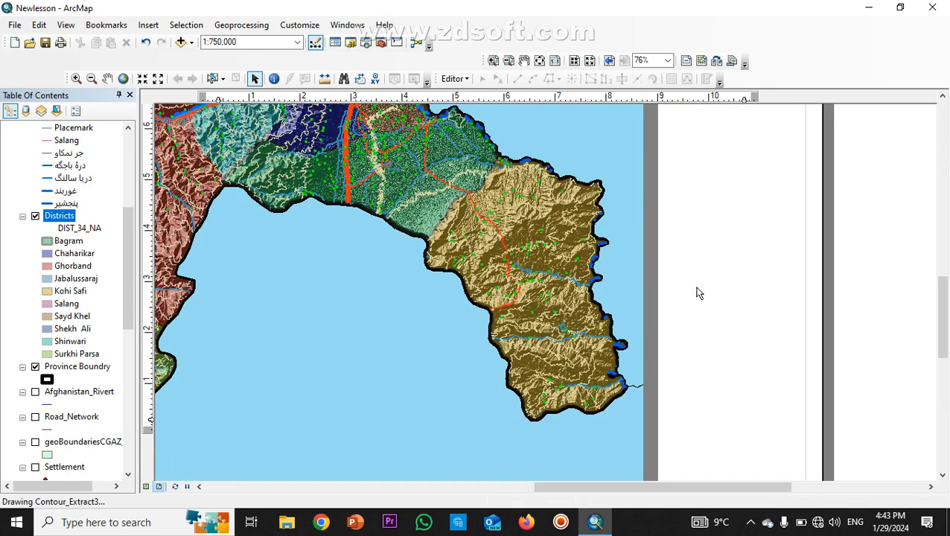
{"action": "double_click", "coordinate": [698, 292]}
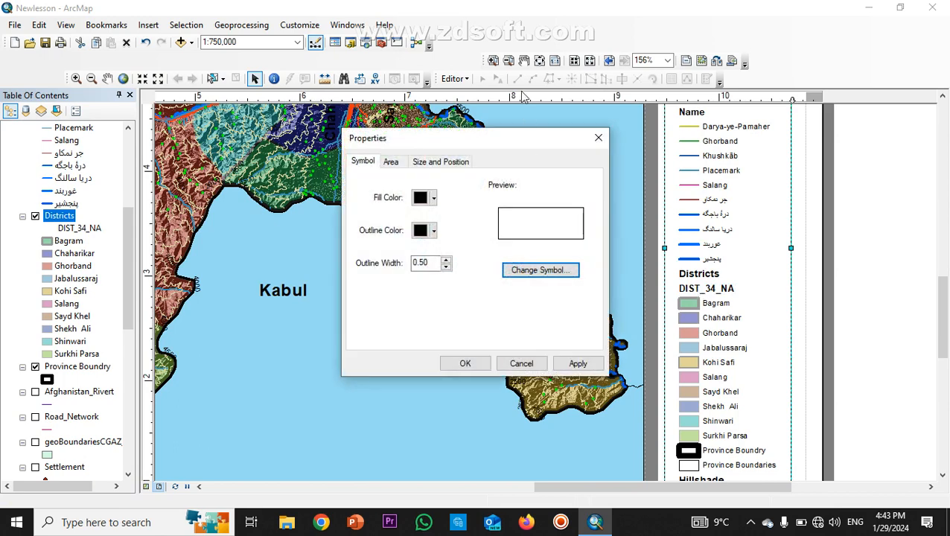
{"action": "left_click", "coordinate": [598, 138]}
{"action": "left_click", "coordinate": [704, 290]}
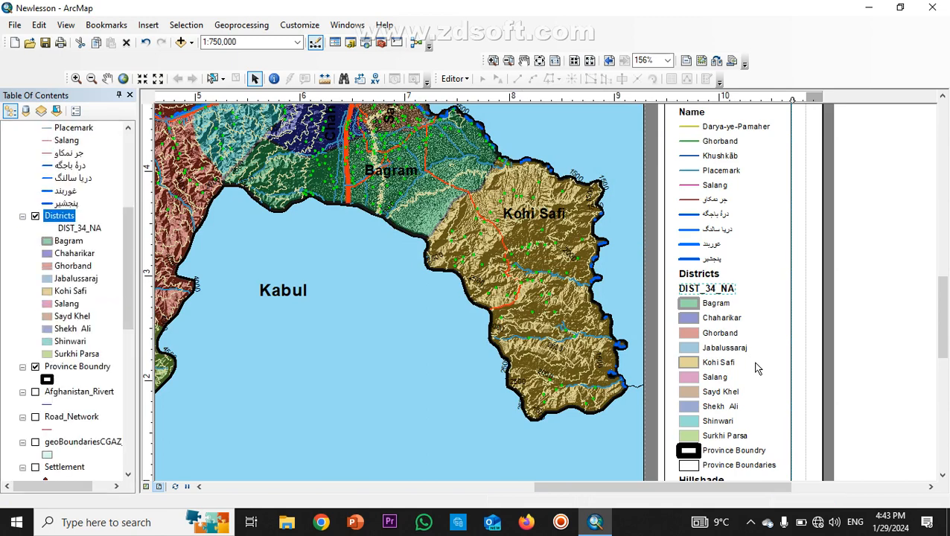
{"action": "key", "text": "Delete"}
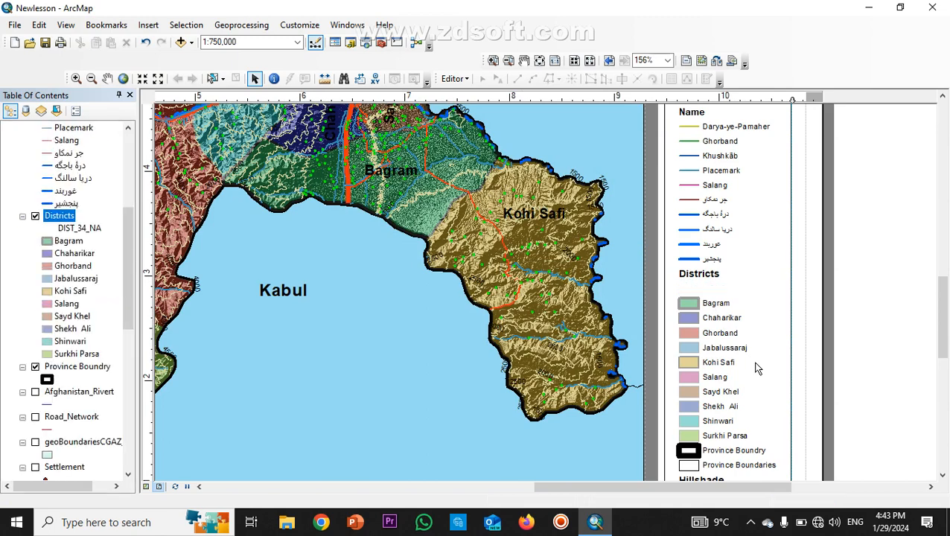
Step: Move the Districts heading in the legend down, closer to the Bagram entry
{"action": "left_click", "coordinate": [707, 280]}
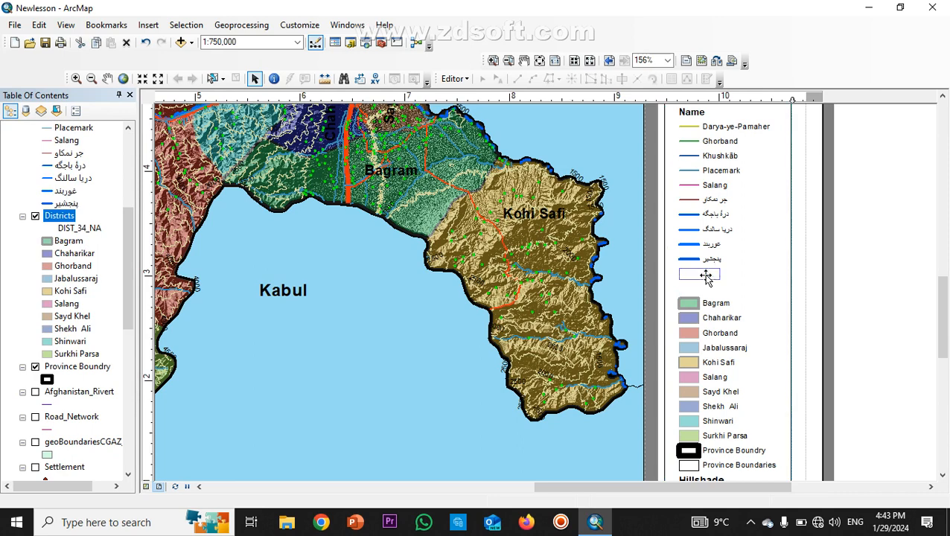
{"action": "left_click_drag", "start_coordinate": [706, 277], "coordinate": [706, 291]}
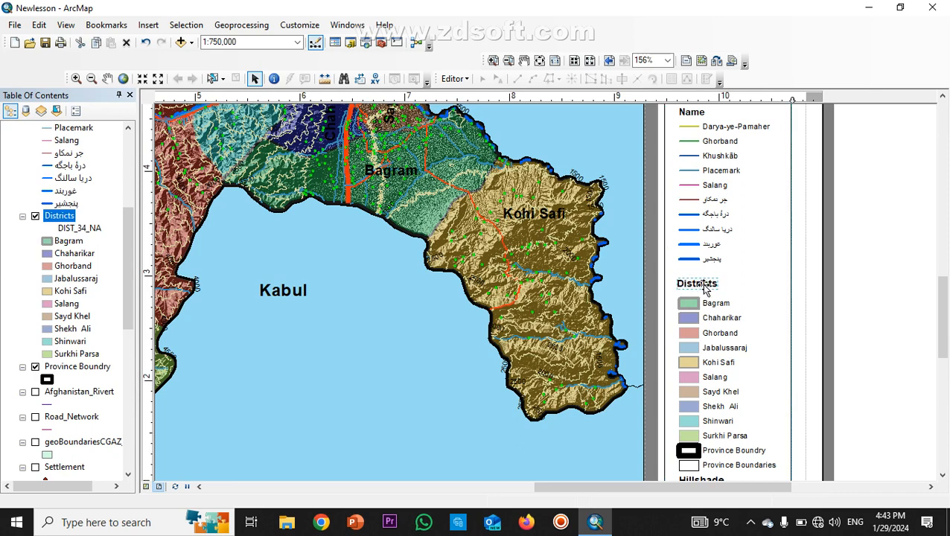
{"action": "left_click", "coordinate": [907, 281]}
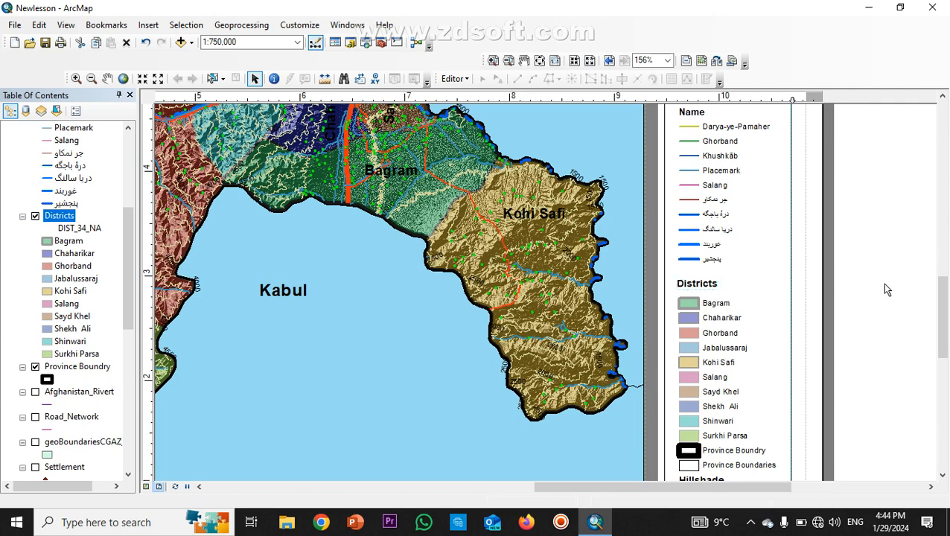
{"action": "double_click", "coordinate": [709, 292]}
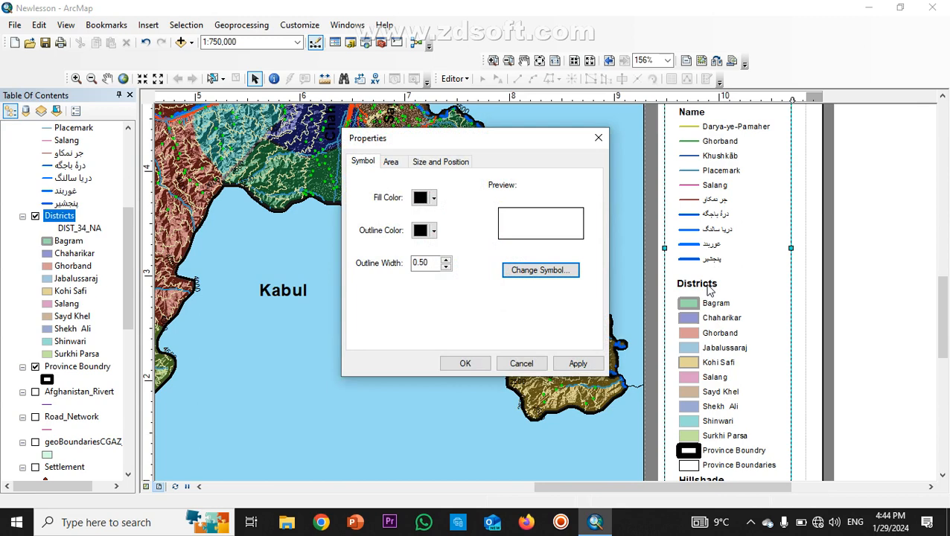
{"action": "left_click", "coordinate": [391, 162]}
{"action": "left_click", "coordinate": [436, 162]}
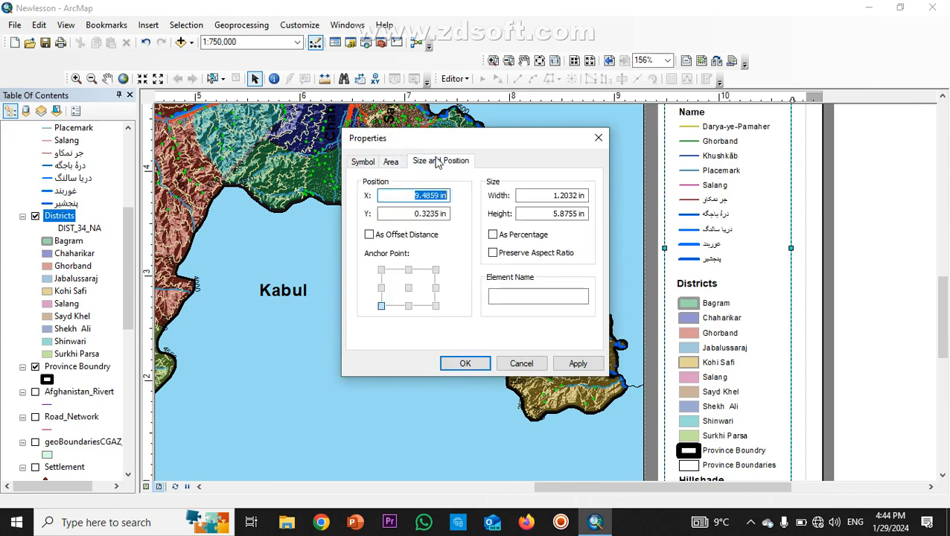
{"action": "left_click", "coordinate": [365, 163]}
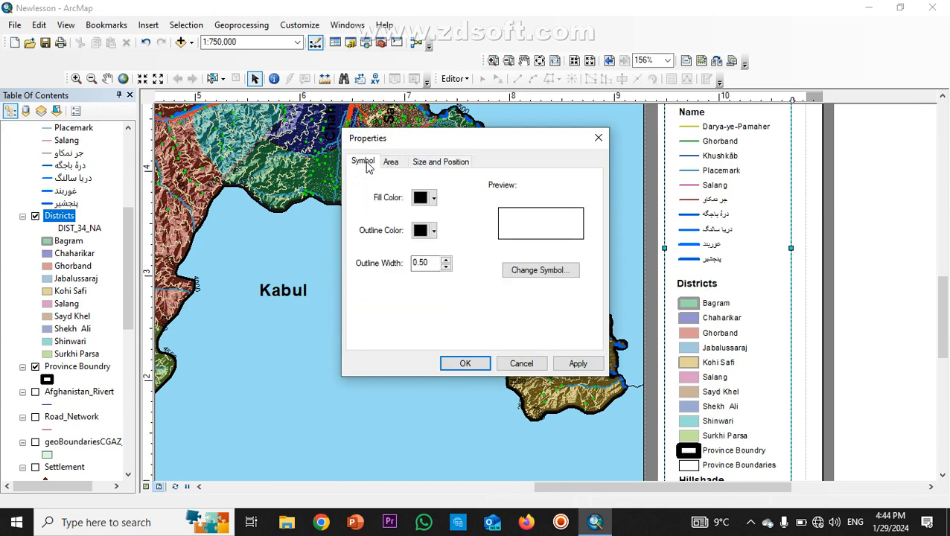
{"action": "left_click", "coordinate": [562, 271]}
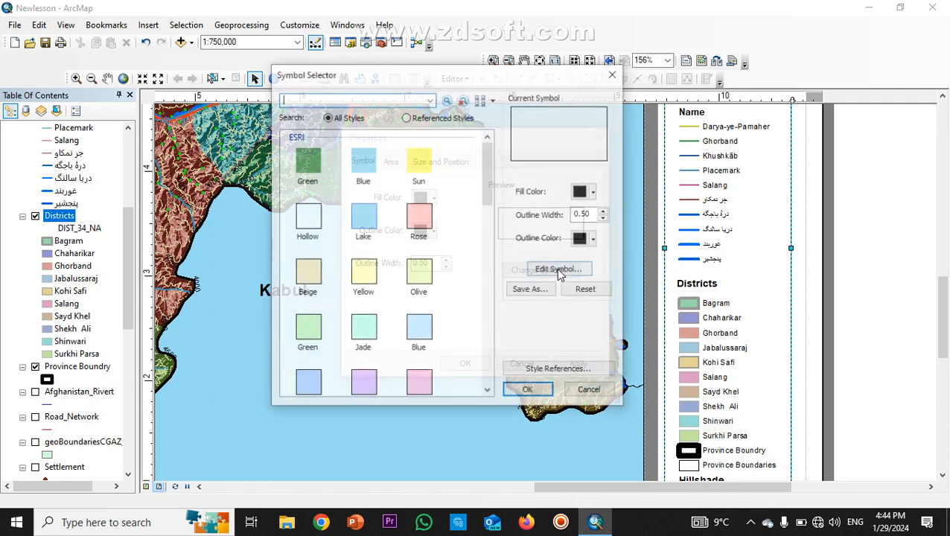
{"action": "left_click", "coordinate": [614, 74]}
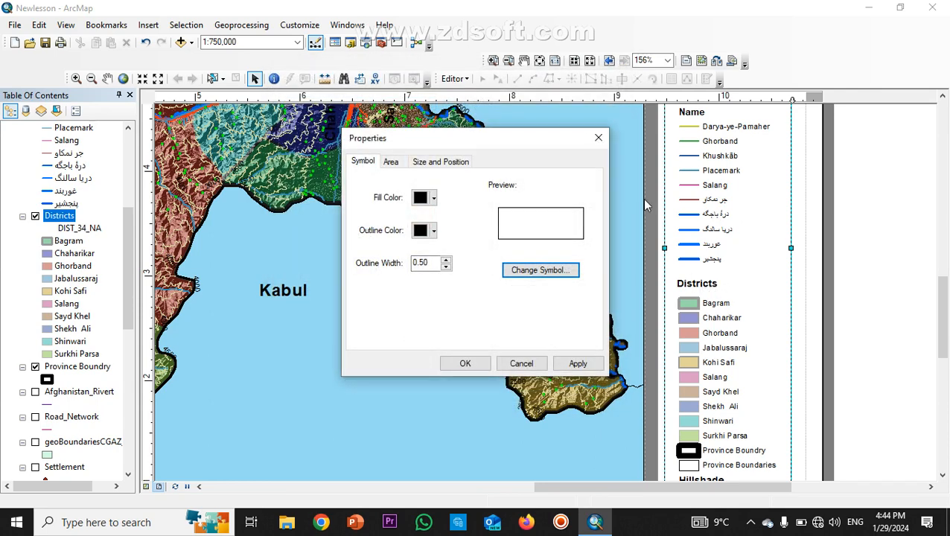
{"action": "left_click", "coordinate": [599, 137]}
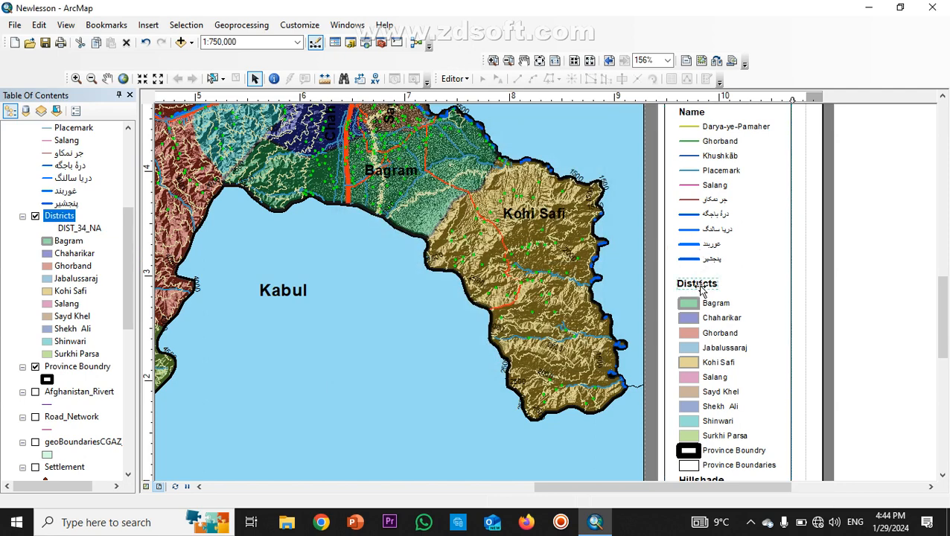
Step: Check the text properties of the Districts heading in the legend without changing them
{"action": "right_click", "coordinate": [700, 287]}
{"action": "left_click", "coordinate": [745, 277]}
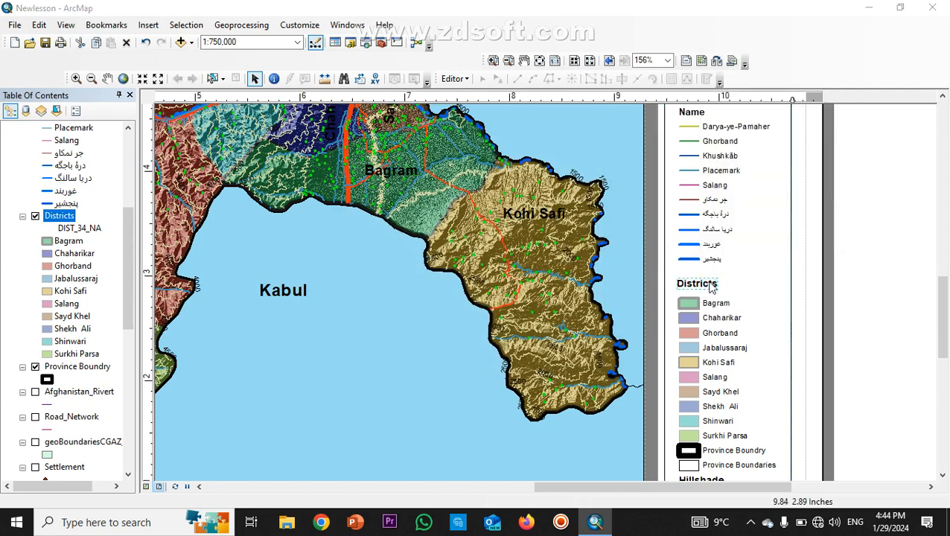
{"action": "left_click", "coordinate": [414, 208]}
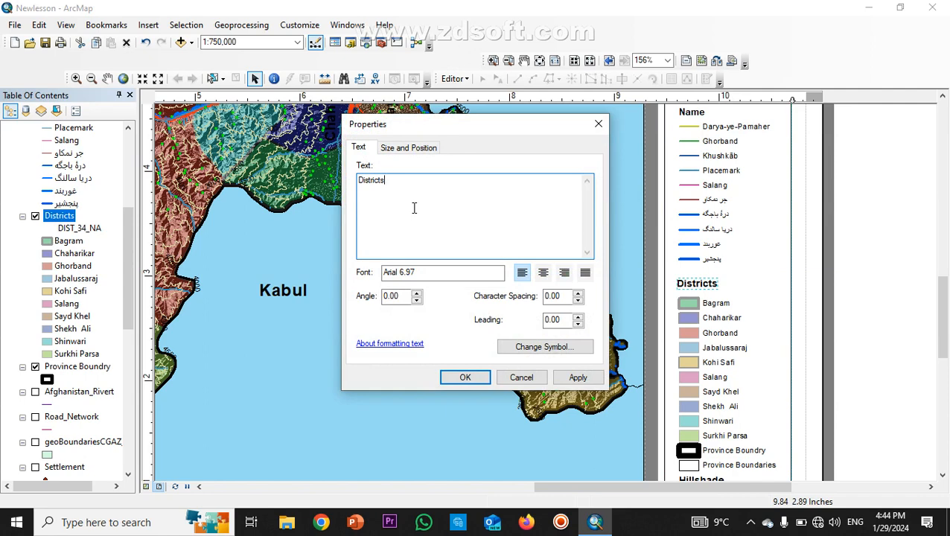
{"action": "left_click", "coordinate": [603, 123]}
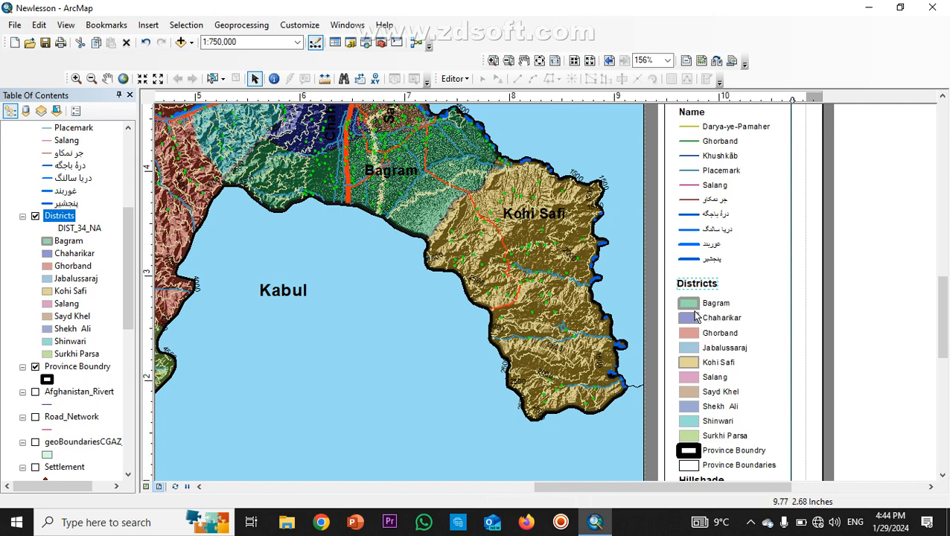
{"action": "left_click", "coordinate": [858, 295]}
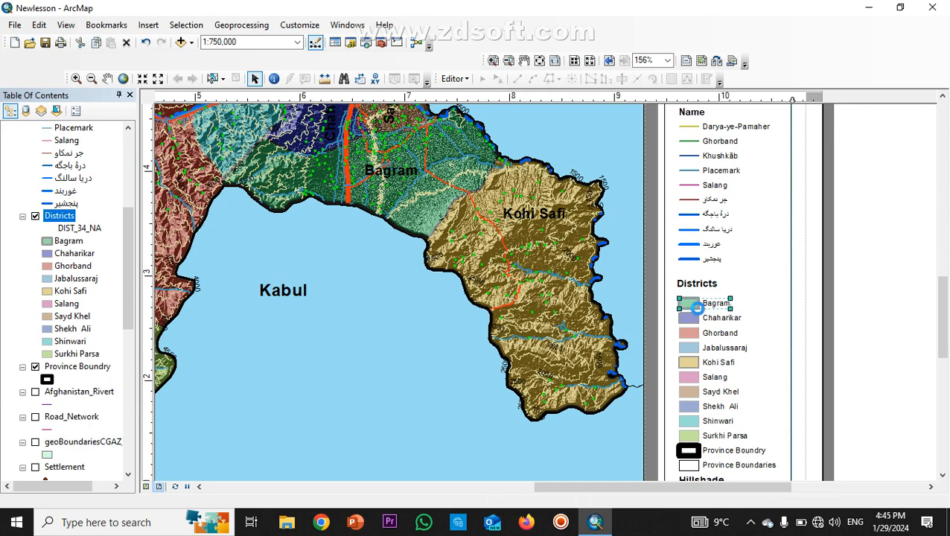
{"action": "double_click", "coordinate": [698, 310]}
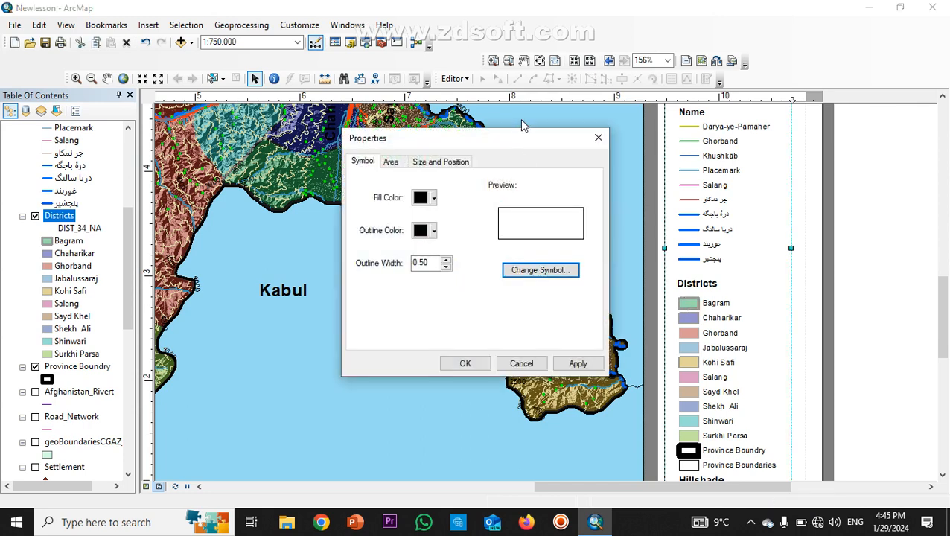
{"action": "left_click", "coordinate": [598, 138]}
{"action": "left_click", "coordinate": [695, 308]}
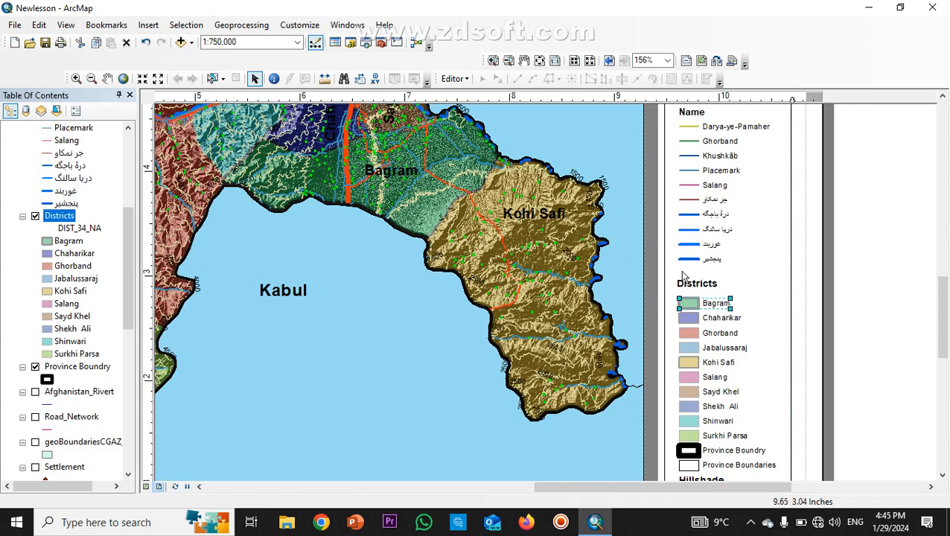
Step: Examine the whole map layout and the legend's Districts and Hillshade entries at different magnifications
{"action": "scroll", "coordinate": [684, 261], "scroll_direction": "up", "scroll_amount": 1}
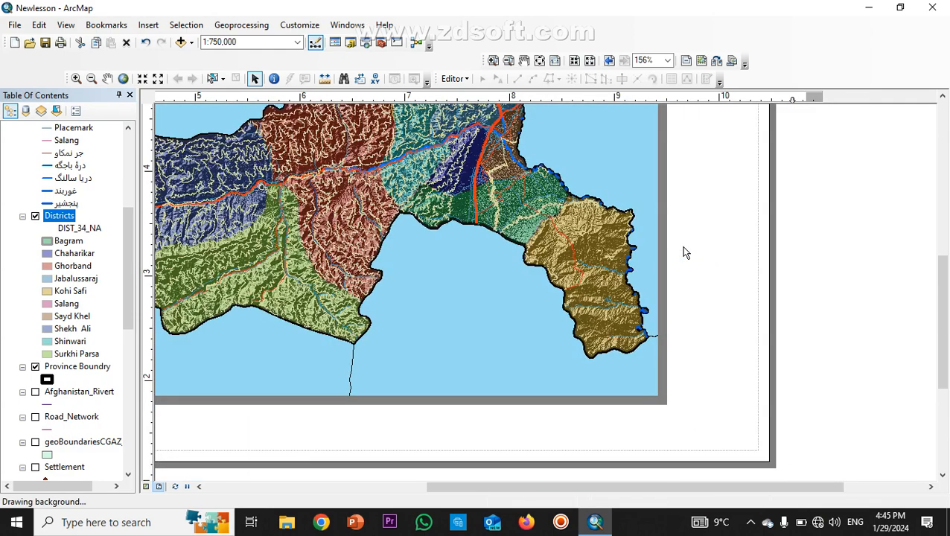
{"action": "scroll", "coordinate": [674, 279], "scroll_direction": "up", "scroll_amount": 2}
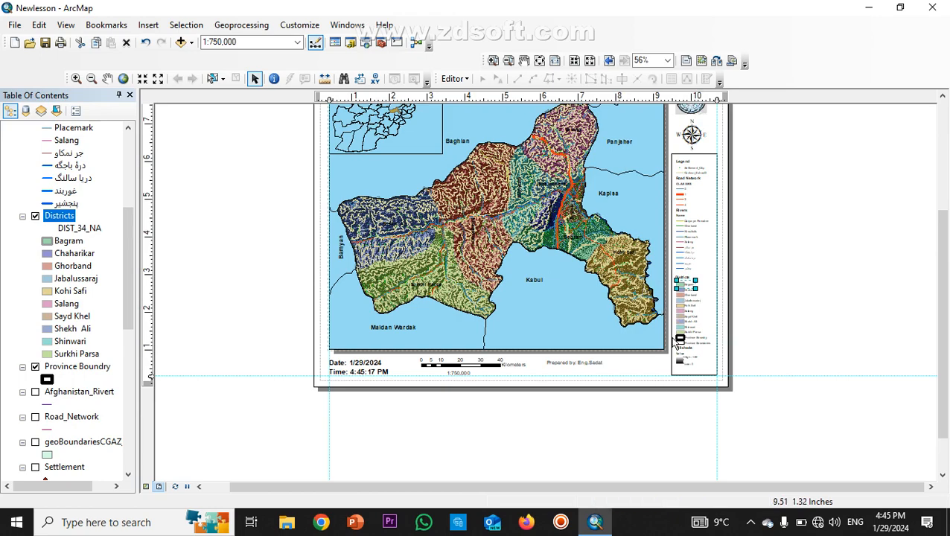
{"action": "scroll", "coordinate": [674, 343], "scroll_direction": "down", "scroll_amount": 3}
{"action": "scroll", "coordinate": [674, 343], "scroll_direction": "down", "scroll_amount": 1}
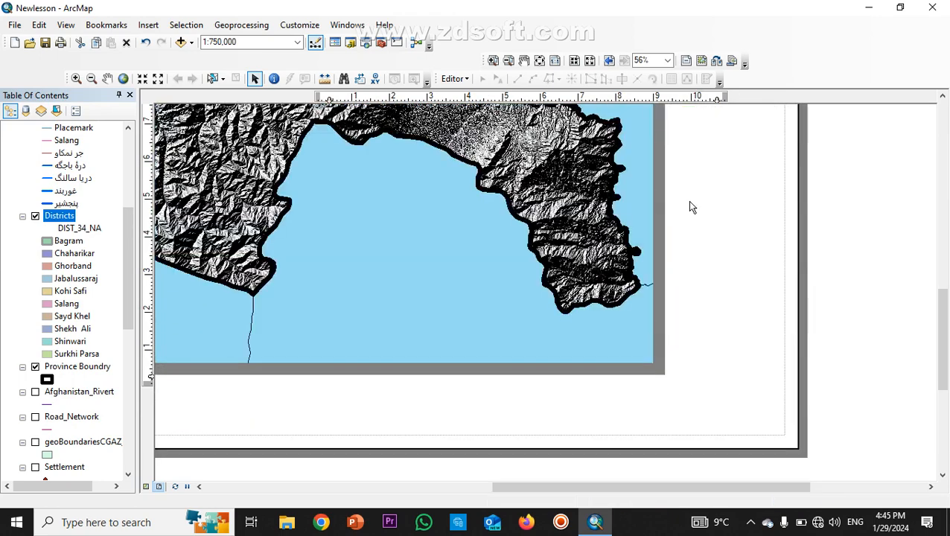
{"action": "left_click", "coordinate": [780, 240]}
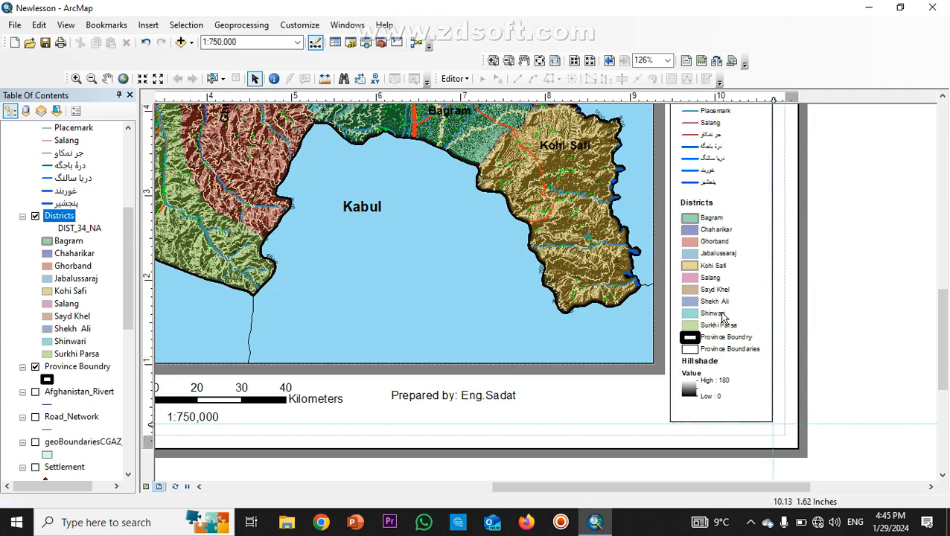
{"action": "scroll", "coordinate": [724, 382], "scroll_direction": "up", "scroll_amount": 2}
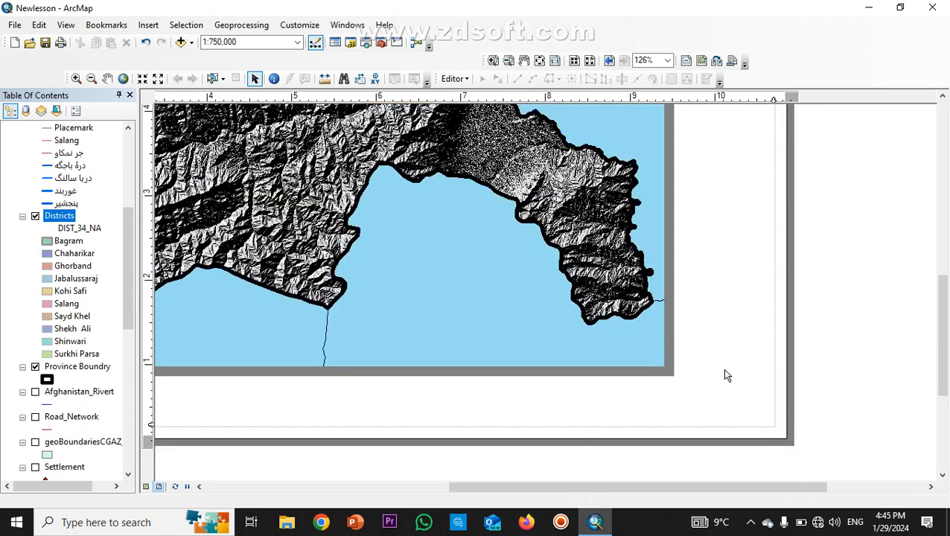
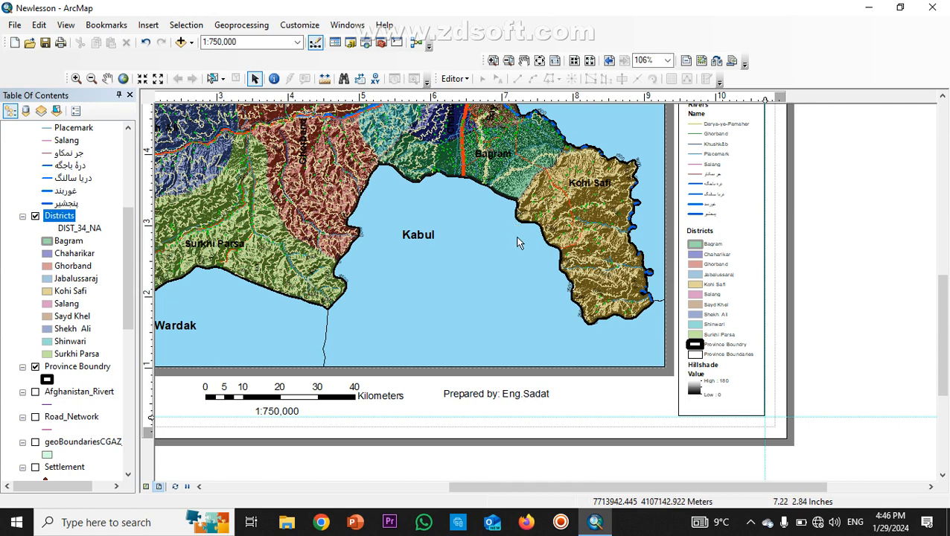
{"action": "scroll", "coordinate": [836, 322], "scroll_direction": "down", "scroll_amount": 1}
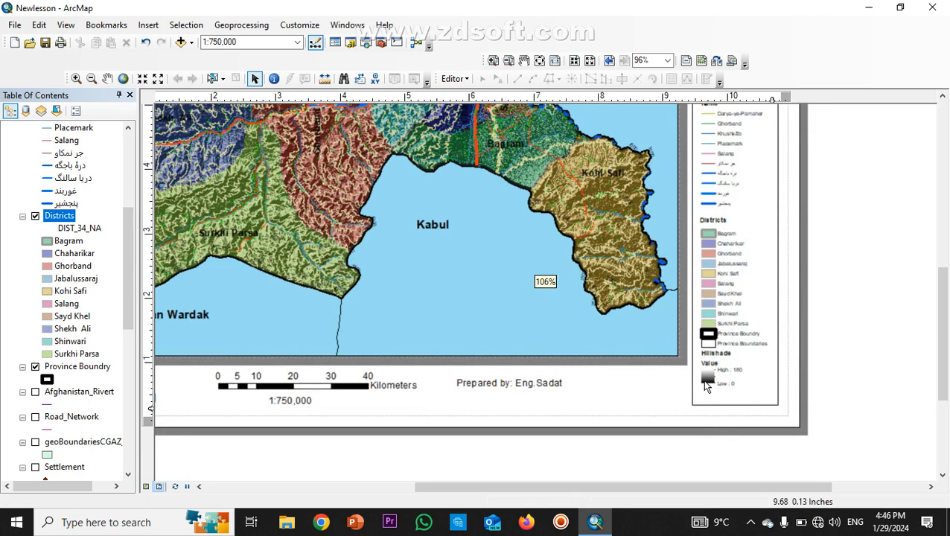
{"action": "scroll", "coordinate": [509, 447], "scroll_direction": "up", "scroll_amount": 1}
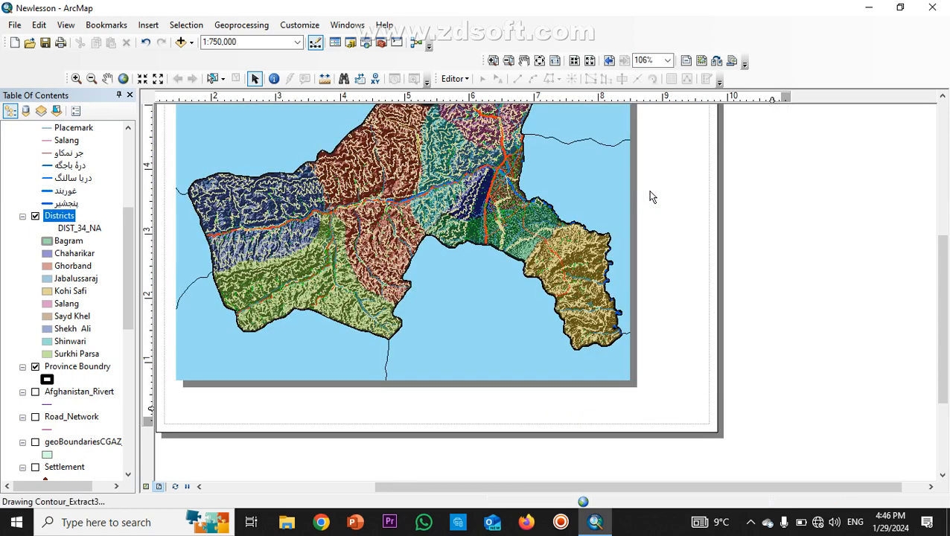
Step: Ungroup the Darya-ye-Pamaher entry in the legend's Rivers section so its line symbol and label are separate
{"action": "scroll", "coordinate": [661, 200], "scroll_direction": "up", "scroll_amount": 2}
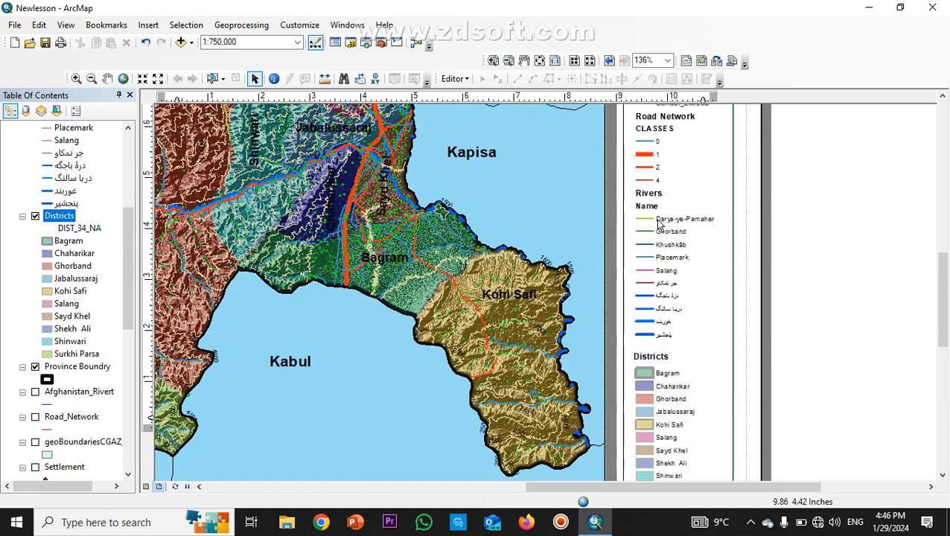
{"action": "left_click", "coordinate": [659, 220]}
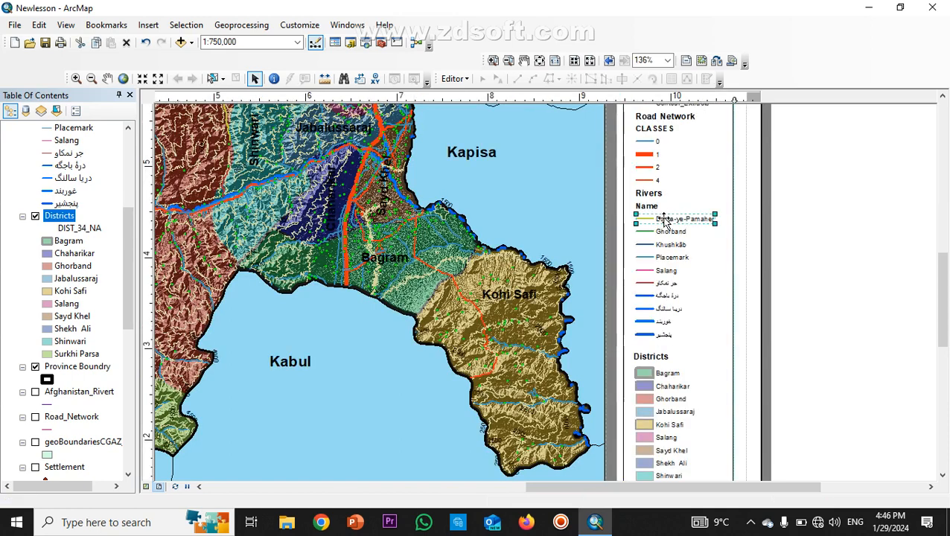
{"action": "right_click", "coordinate": [665, 221]}
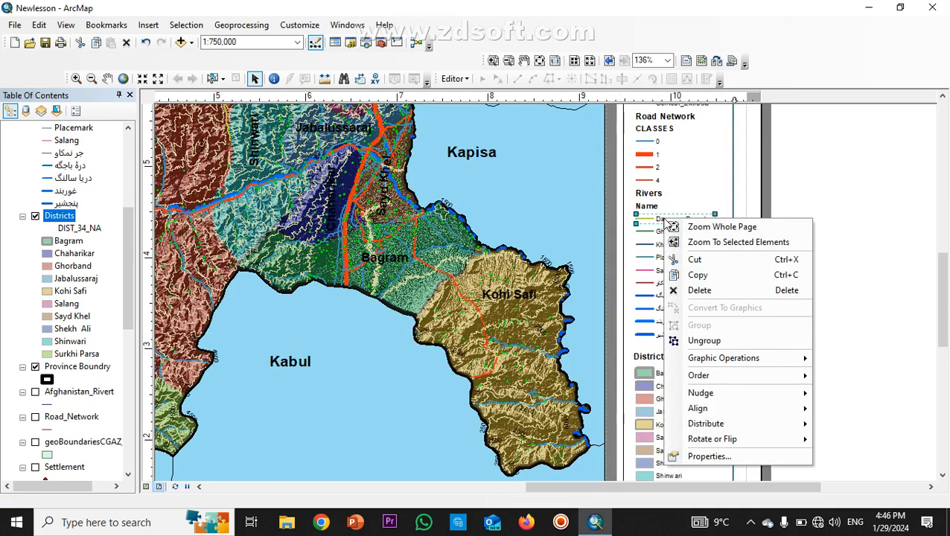
{"action": "left_click", "coordinate": [700, 341]}
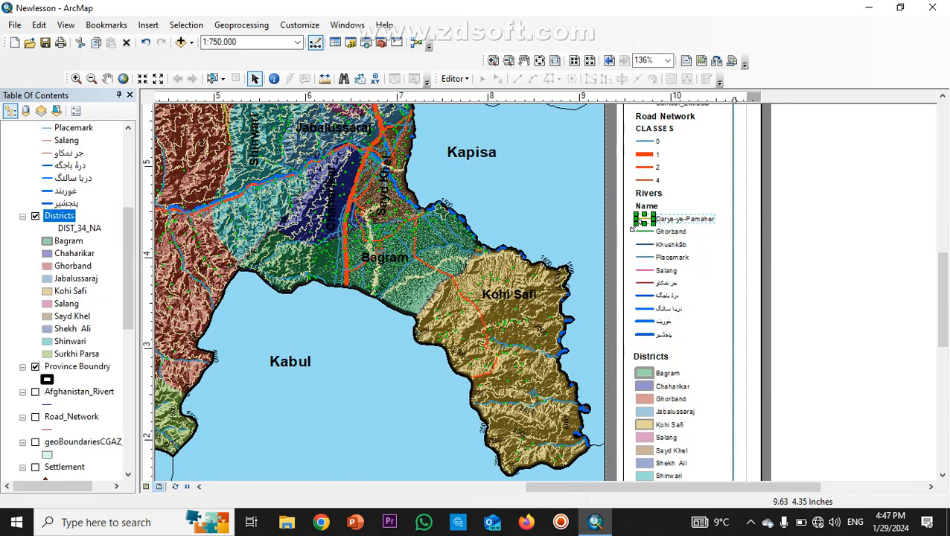
{"action": "left_click", "coordinate": [753, 248]}
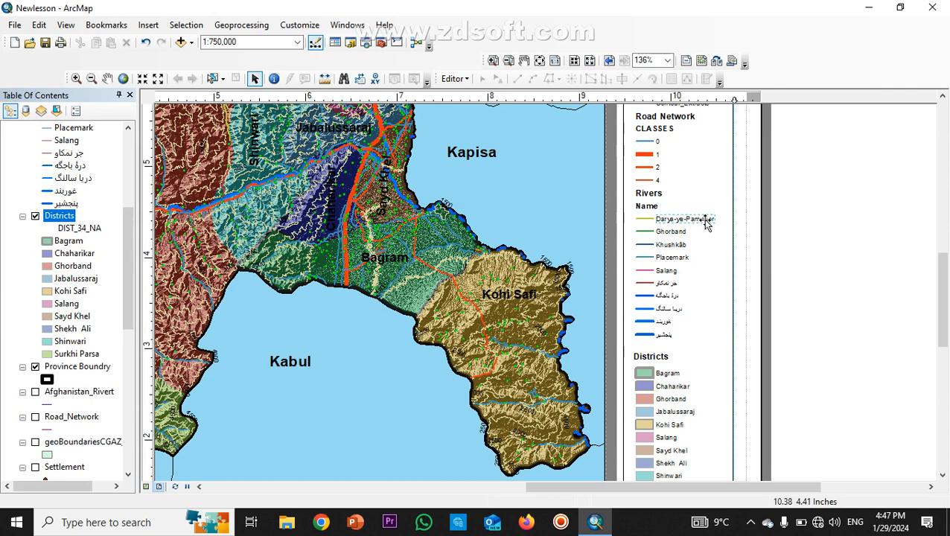
Step: Try shifting the Darya-ye-Pamaher label sideways and down the Rivers list, and return it beside its yellow line symbol
{"action": "left_click_drag", "start_coordinate": [705, 224], "coordinate": [724, 225]}
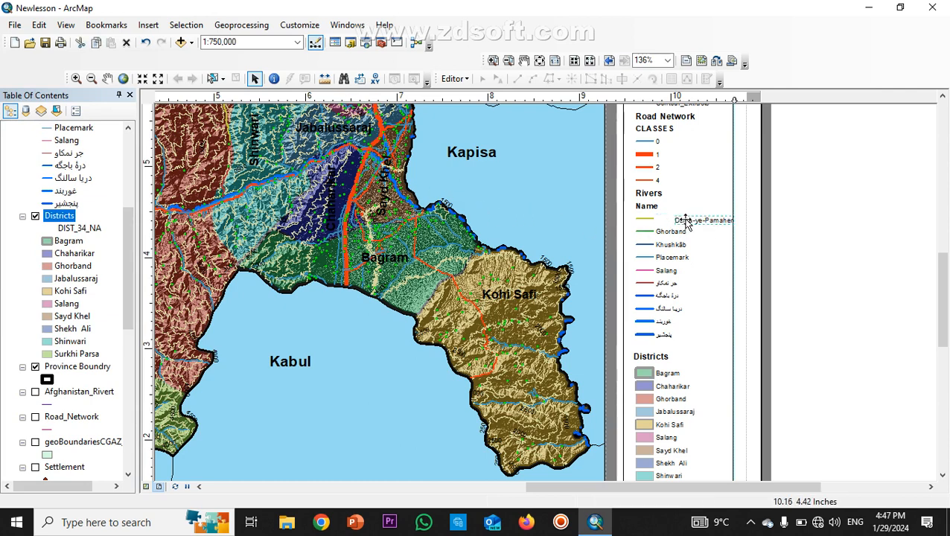
{"action": "left_click_drag", "start_coordinate": [687, 224], "coordinate": [667, 220]}
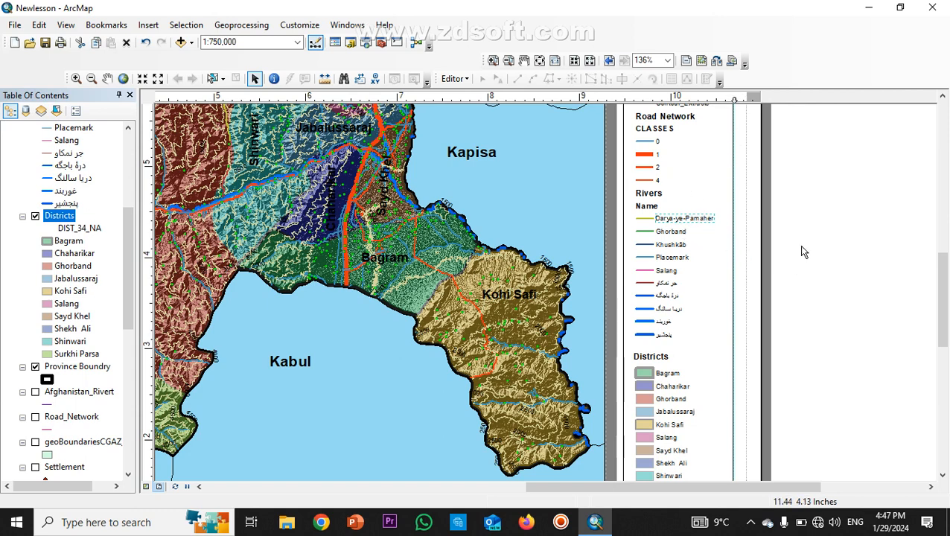
{"action": "key", "text": "Down"}
{"action": "key", "text": "Down"}
{"action": "key", "text": "Down"}
{"action": "key", "text": "Down"}
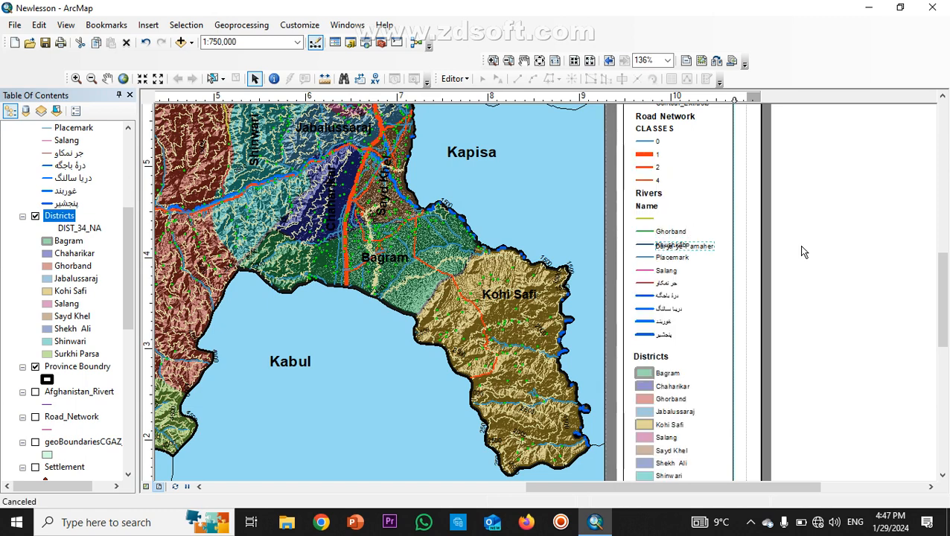
{"action": "key", "text": "Up"}
{"action": "key", "text": "Up"}
{"action": "key", "text": "Up"}
{"action": "key", "text": "Up"}
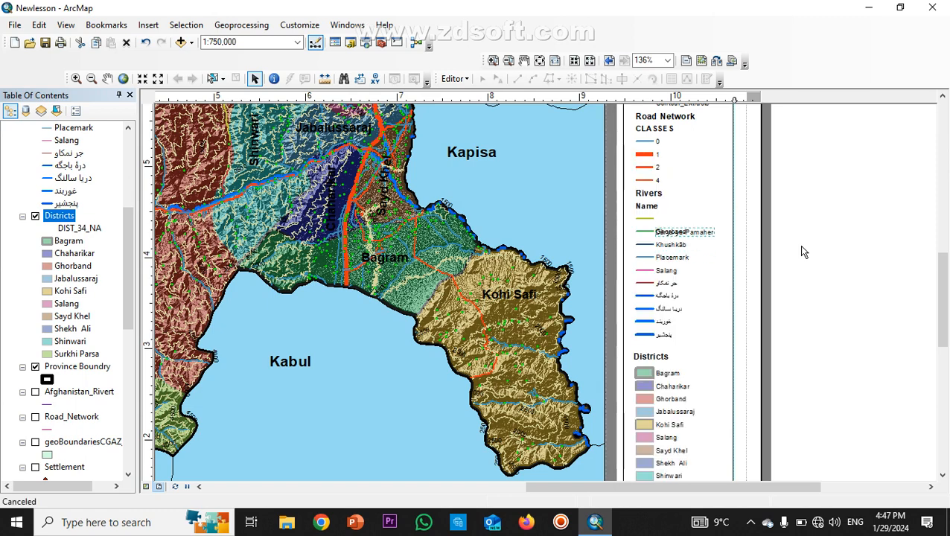
{"action": "key", "text": "Down"}
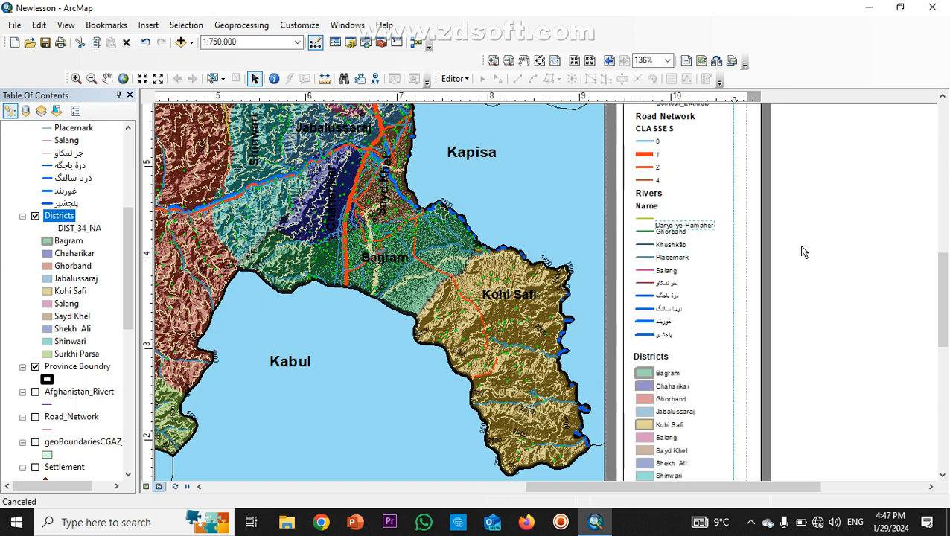
{"action": "key", "text": "Up"}
{"action": "left_click", "coordinate": [825, 219]}
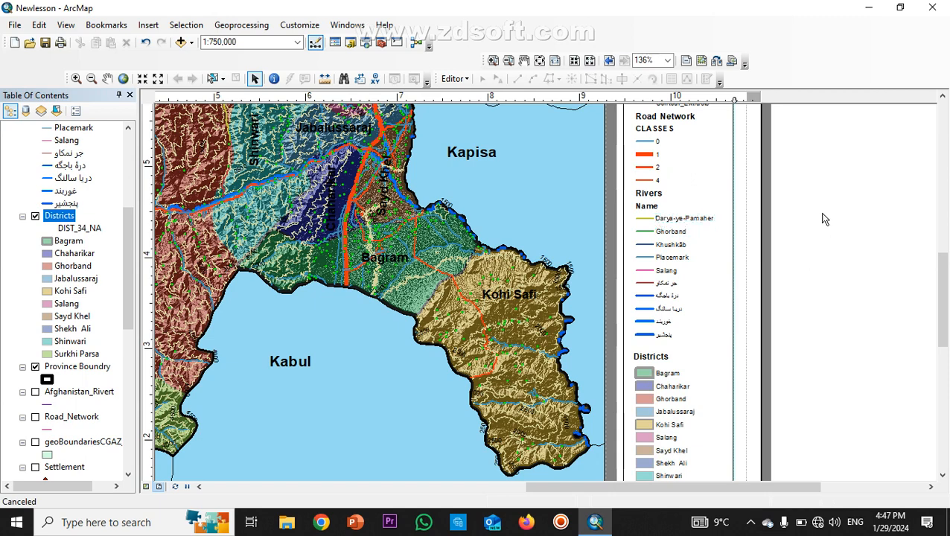
Step: Group the Darya-ye-Pamaher label and its yellow line symbol back into one legend element
{"action": "left_click", "coordinate": [640, 140]}
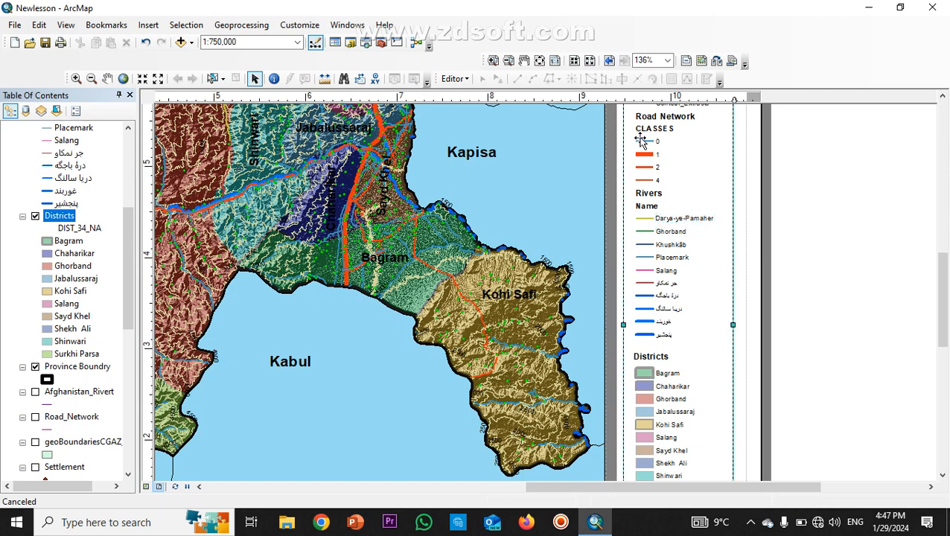
{"action": "left_click", "coordinate": [645, 143]}
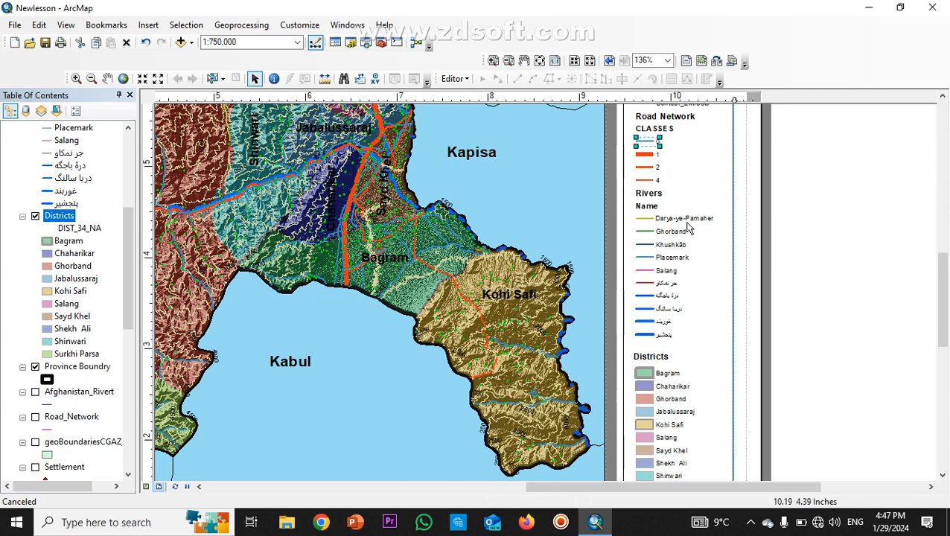
{"action": "left_click", "coordinate": [686, 220]}
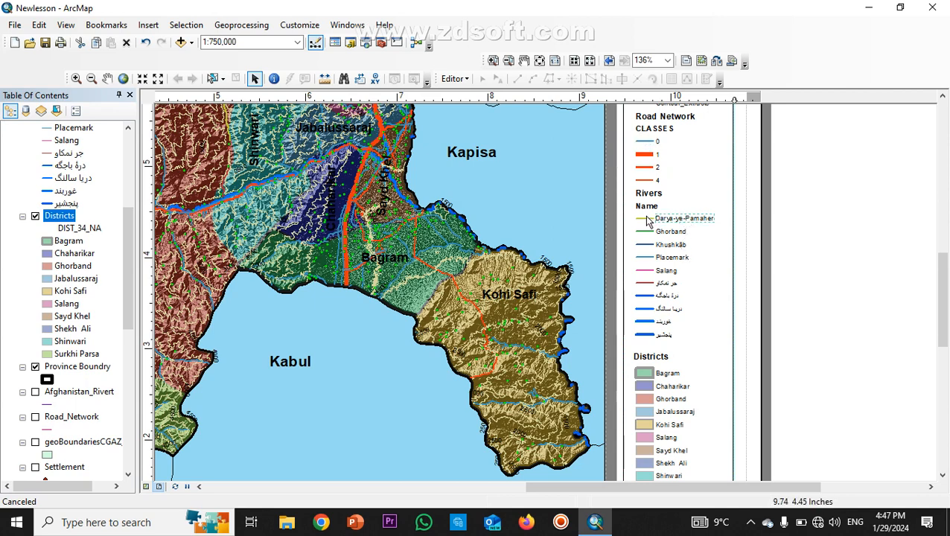
{"action": "left_click", "coordinate": [645, 218]}
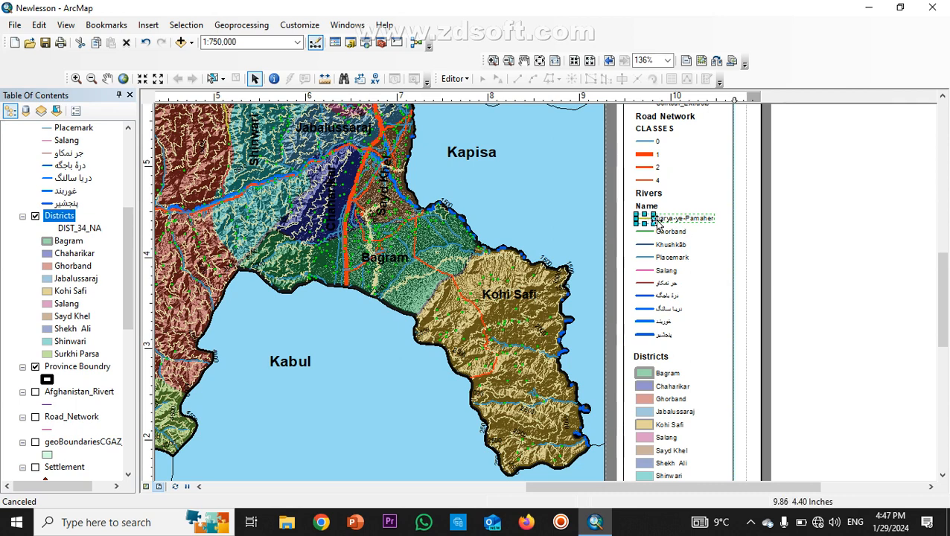
{"action": "right_click", "coordinate": [657, 224]}
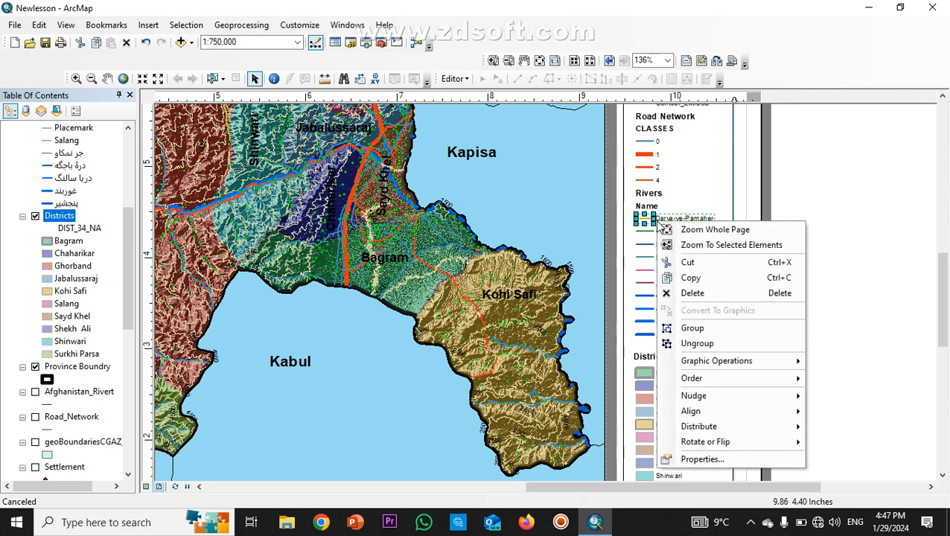
{"action": "left_click", "coordinate": [696, 331]}
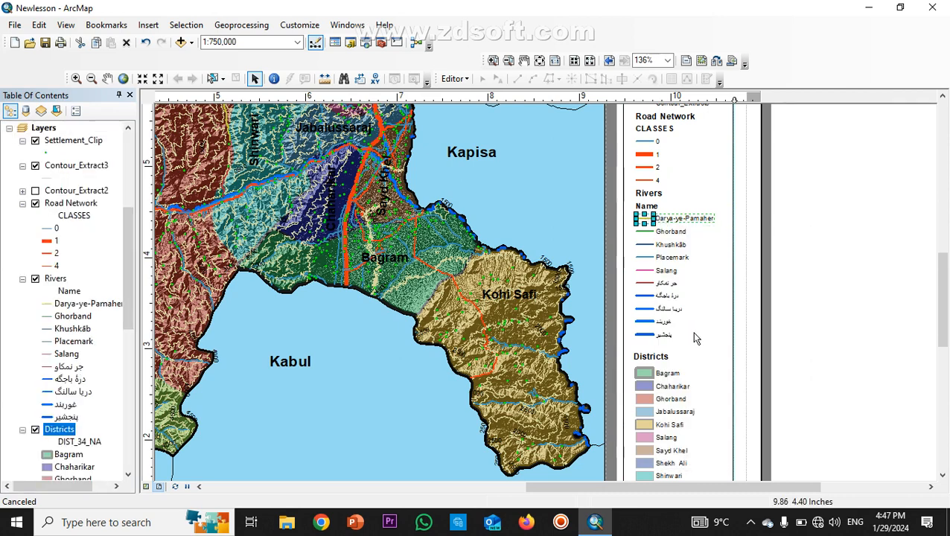
{"action": "left_click", "coordinate": [648, 209]}
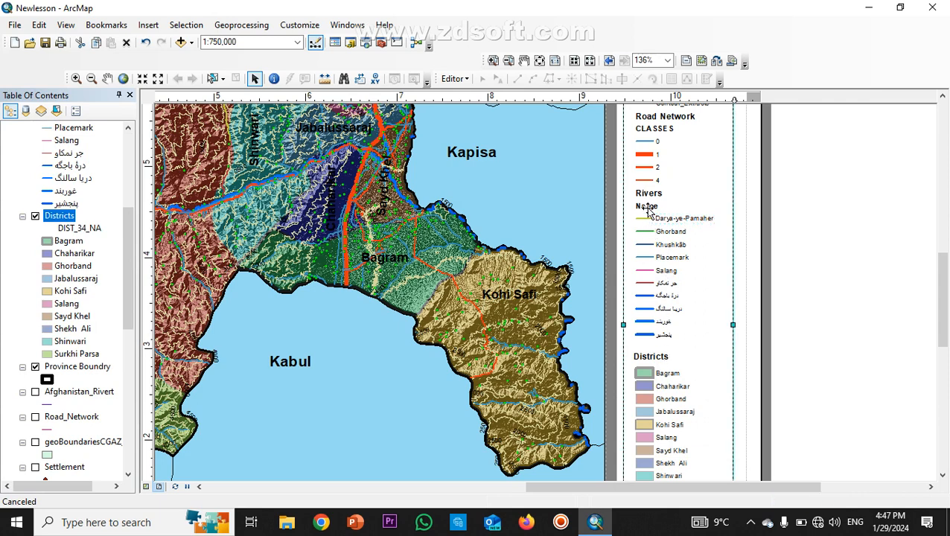
{"action": "left_click", "coordinate": [649, 195]}
{"action": "left_click", "coordinate": [647, 210]}
{"action": "double_click", "coordinate": [647, 209]}
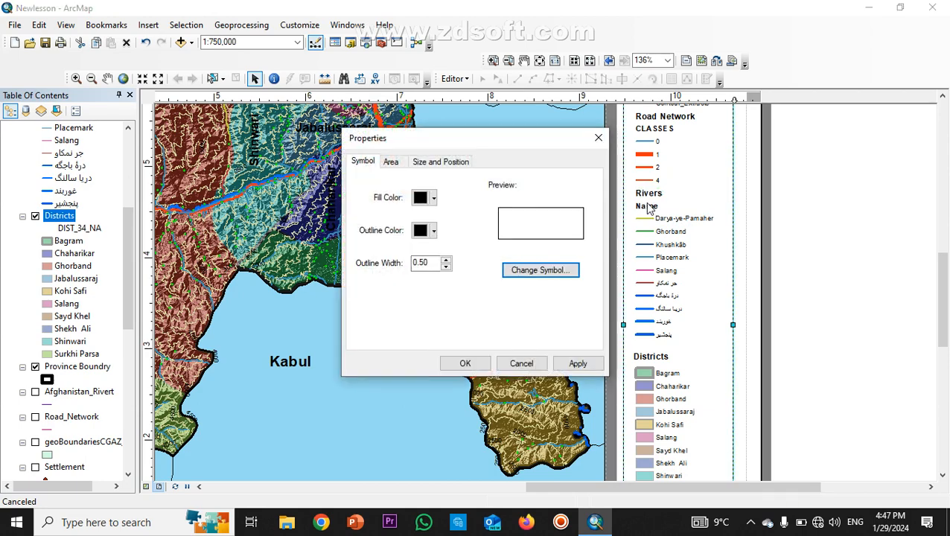
{"action": "left_click", "coordinate": [599, 138]}
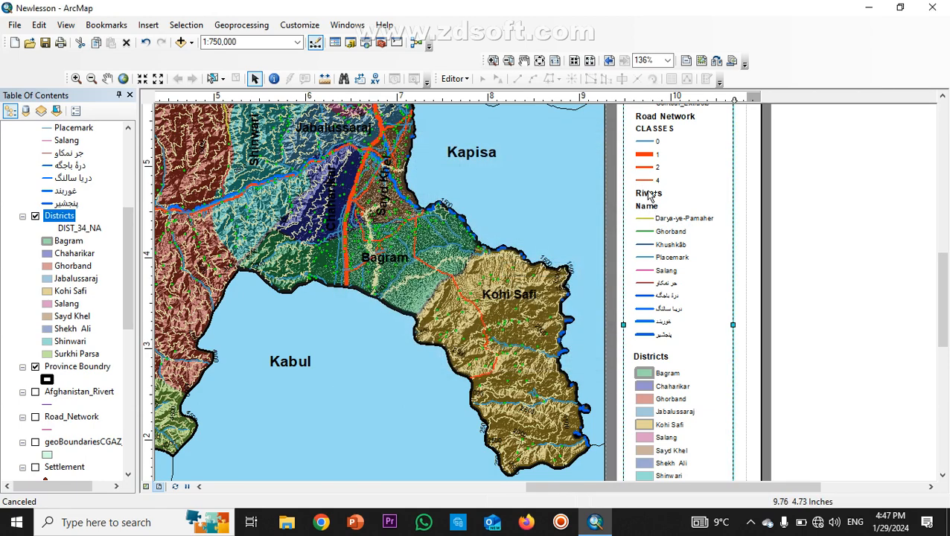
{"action": "left_click", "coordinate": [648, 194]}
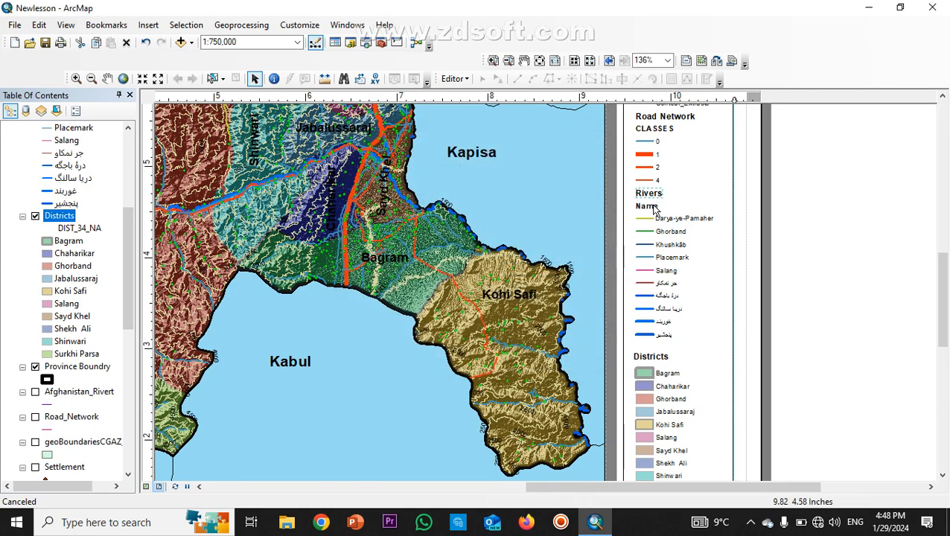
{"action": "left_click", "coordinate": [653, 210]}
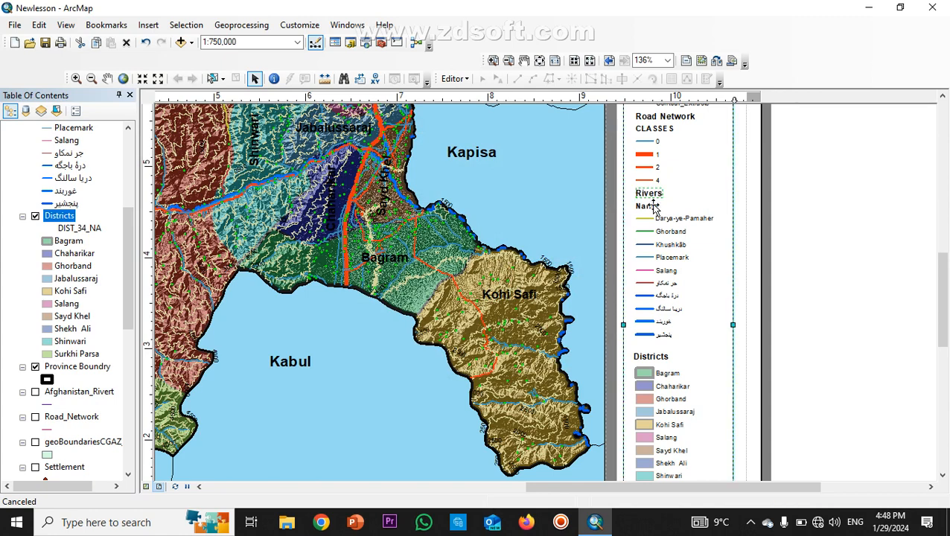
{"action": "left_click", "coordinate": [653, 206]}
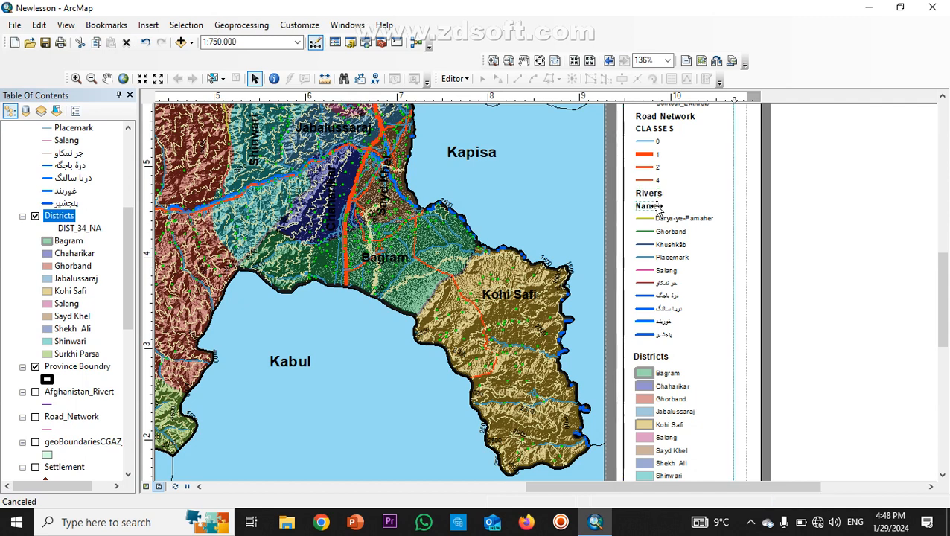
{"action": "left_click", "coordinate": [654, 197]}
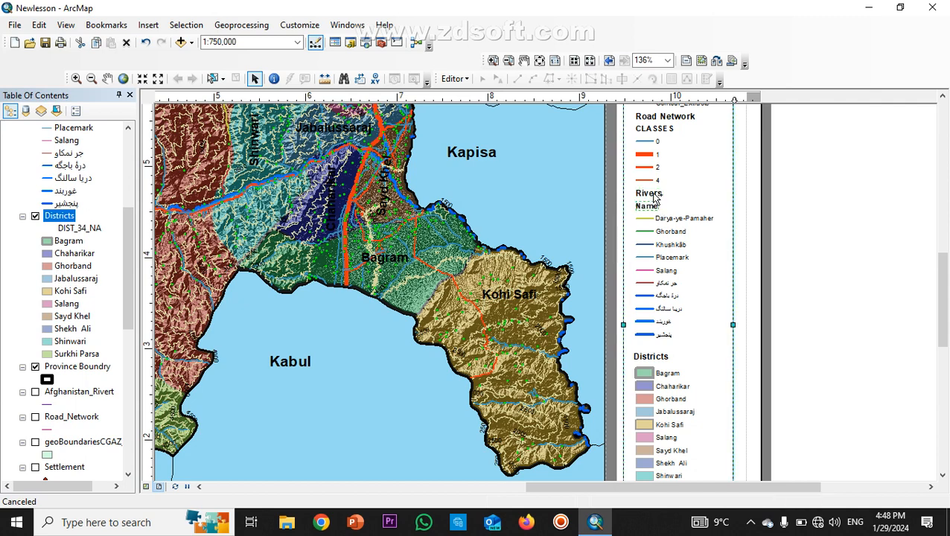
{"action": "double_click", "coordinate": [654, 195]}
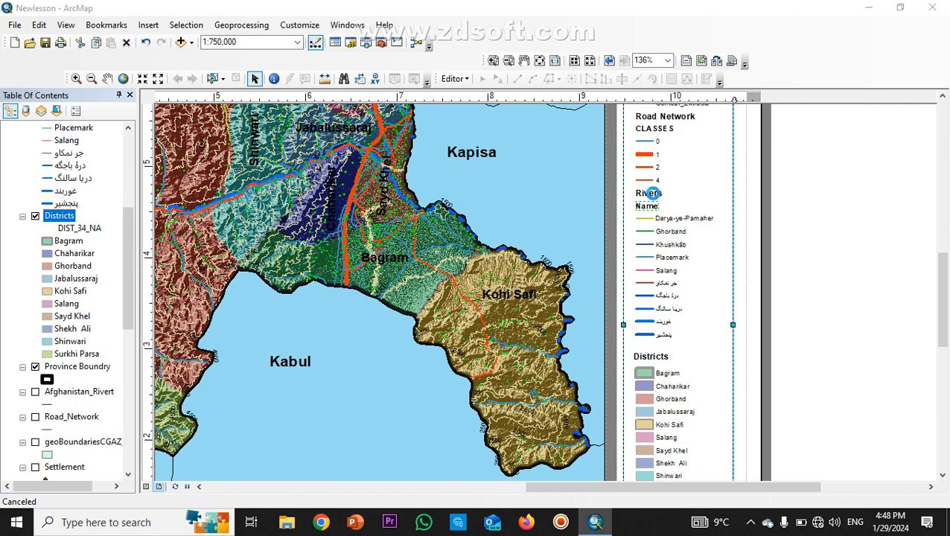
{"action": "left_click", "coordinate": [599, 139]}
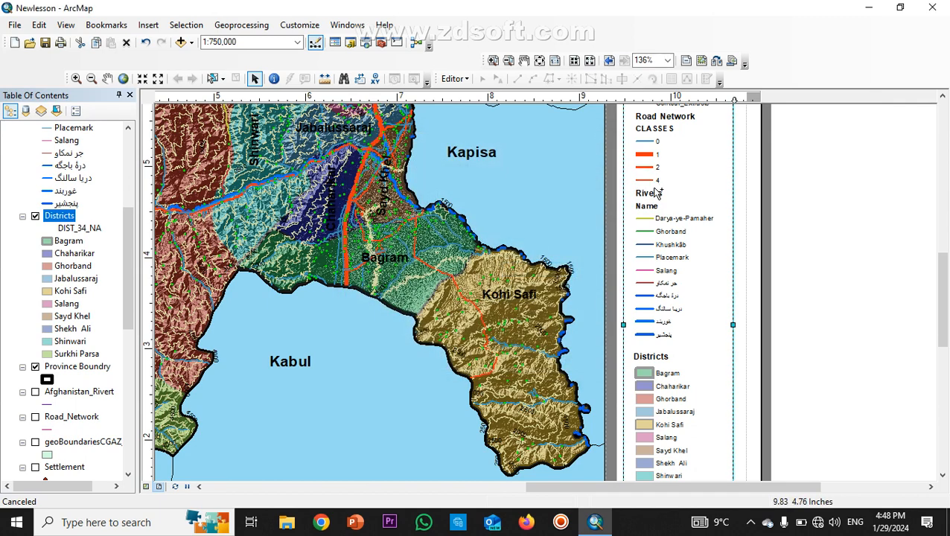
Step: Delete the rectangular frame around the legend so its headings and entries can be selected directly
{"action": "left_click", "coordinate": [681, 216]}
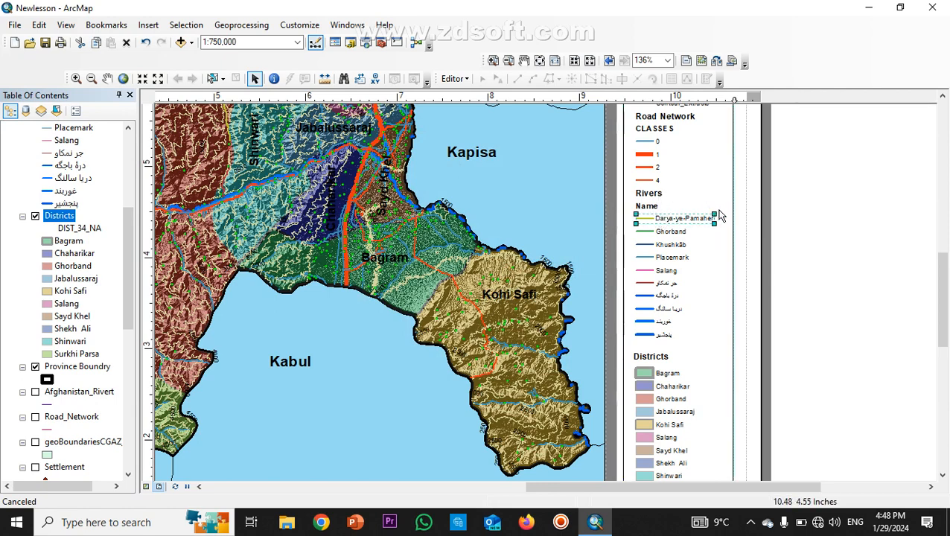
{"action": "left_click", "coordinate": [732, 215]}
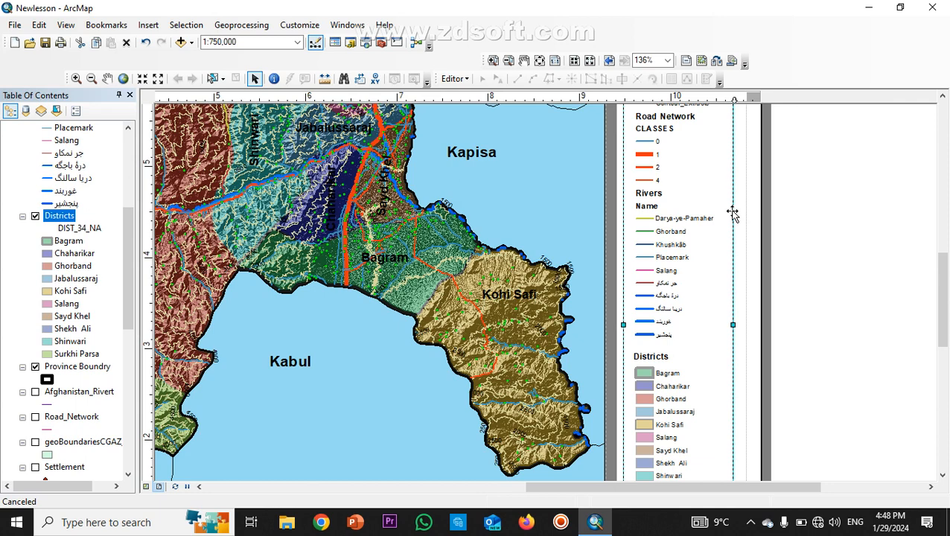
{"action": "left_click", "coordinate": [735, 216]}
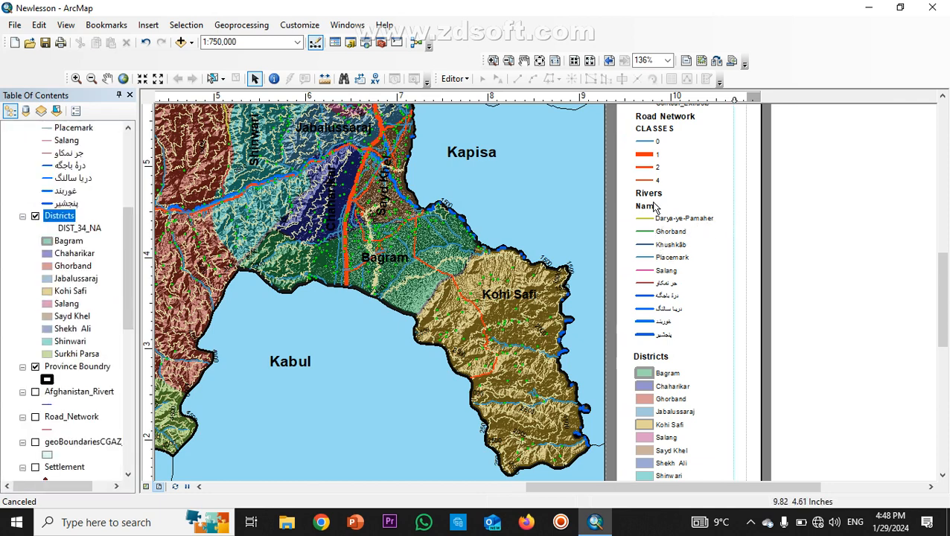
Step: Group the Rivers heading, its Name subheading and all ten river entries, from Darya-ye-Pamaher to the last Persian-labelled line, into one legend element
{"action": "left_click", "coordinate": [647, 193]}
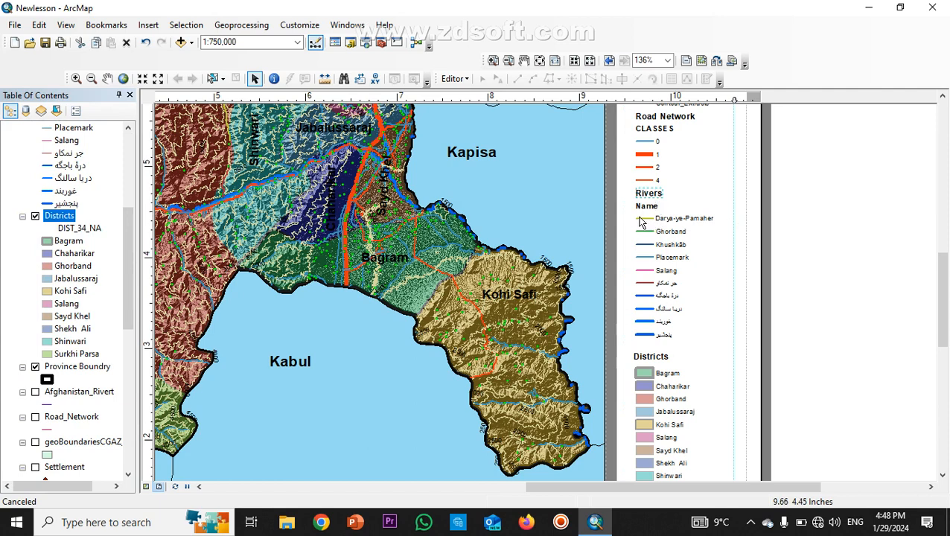
{"action": "left_click", "coordinate": [668, 226]}
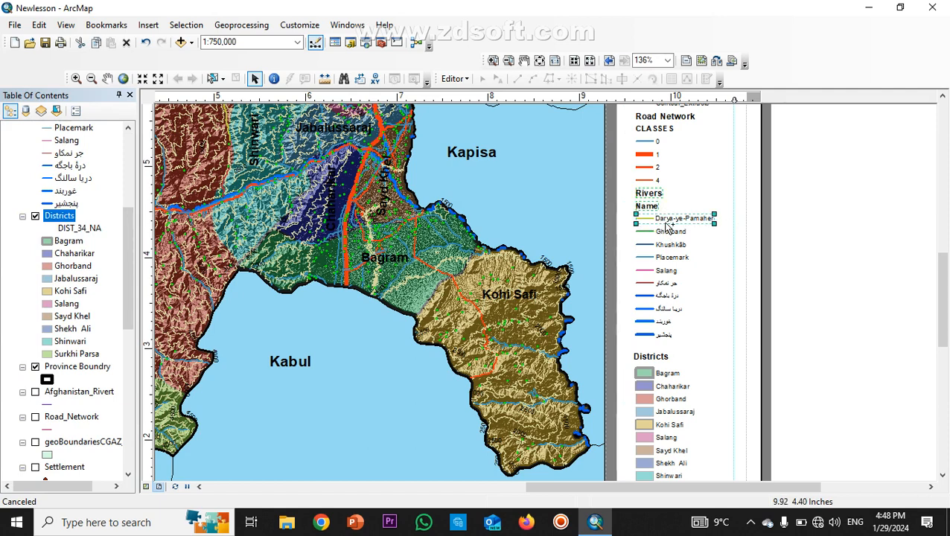
{"action": "left_click", "coordinate": [671, 232], "text": "shift"}
{"action": "left_click", "coordinate": [671, 245], "text": "shift"}
{"action": "left_click", "coordinate": [676, 257], "text": "shift"}
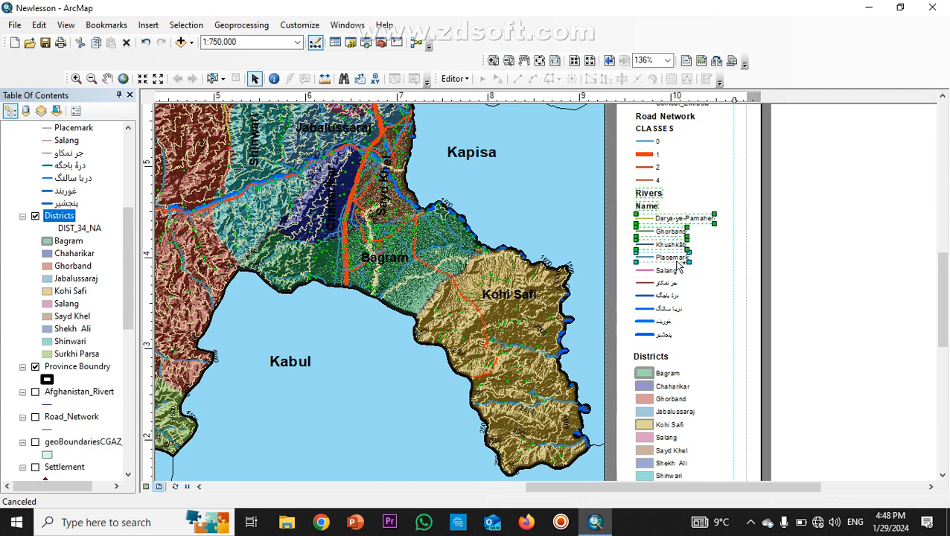
{"action": "left_click", "coordinate": [670, 271], "text": "shift"}
{"action": "left_click", "coordinate": [669, 284], "text": "shift"}
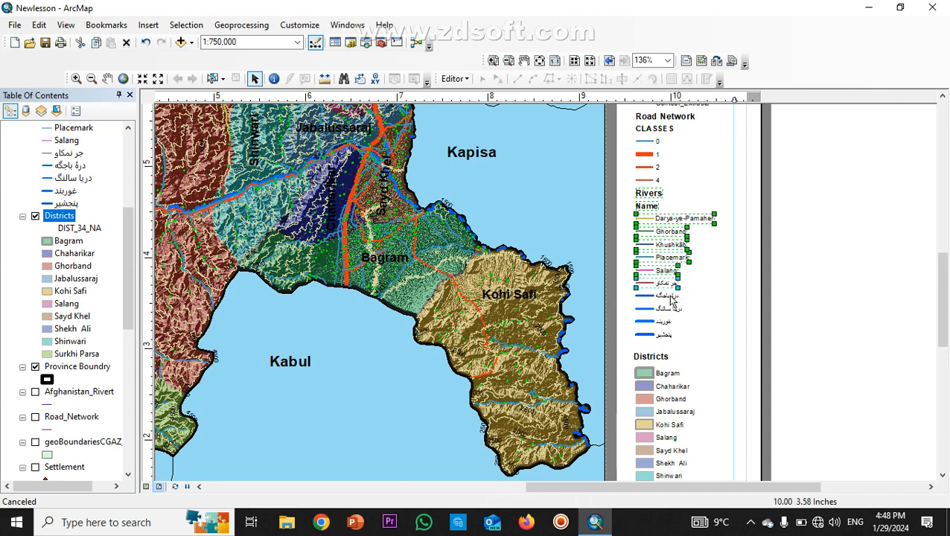
{"action": "left_click", "coordinate": [670, 296], "text": "shift"}
{"action": "left_click", "coordinate": [669, 308], "text": "shift"}
{"action": "left_click", "coordinate": [666, 321], "text": "shift"}
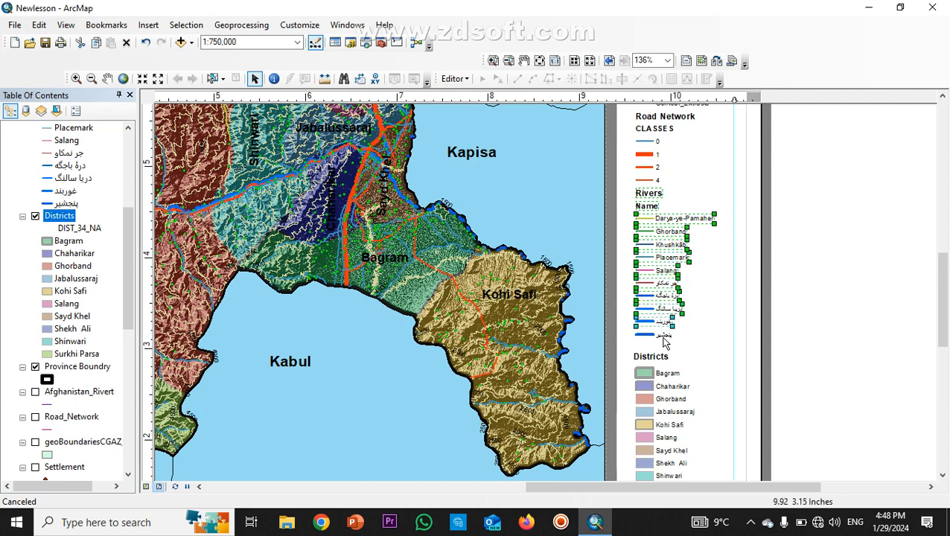
{"action": "left_click", "coordinate": [665, 336], "text": "shift"}
{"action": "right_click", "coordinate": [650, 277]}
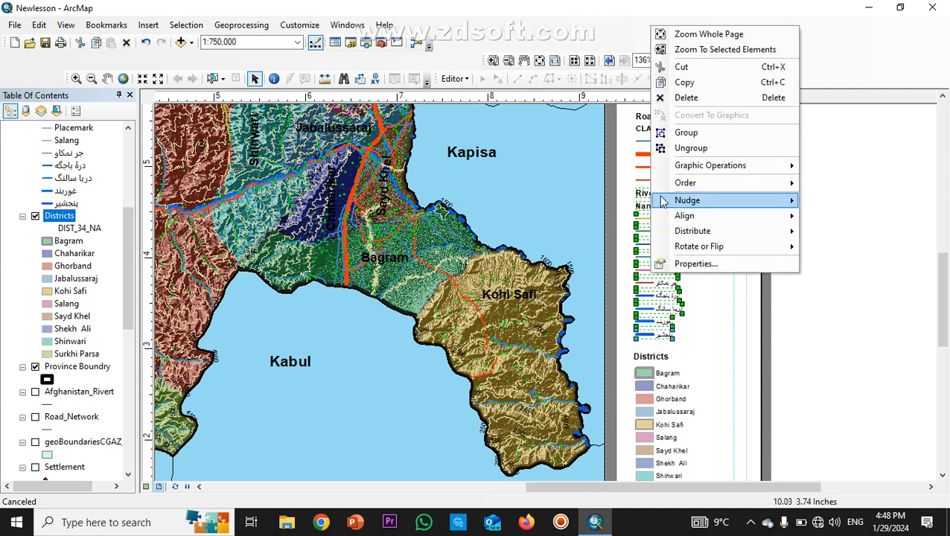
{"action": "left_click", "coordinate": [680, 132]}
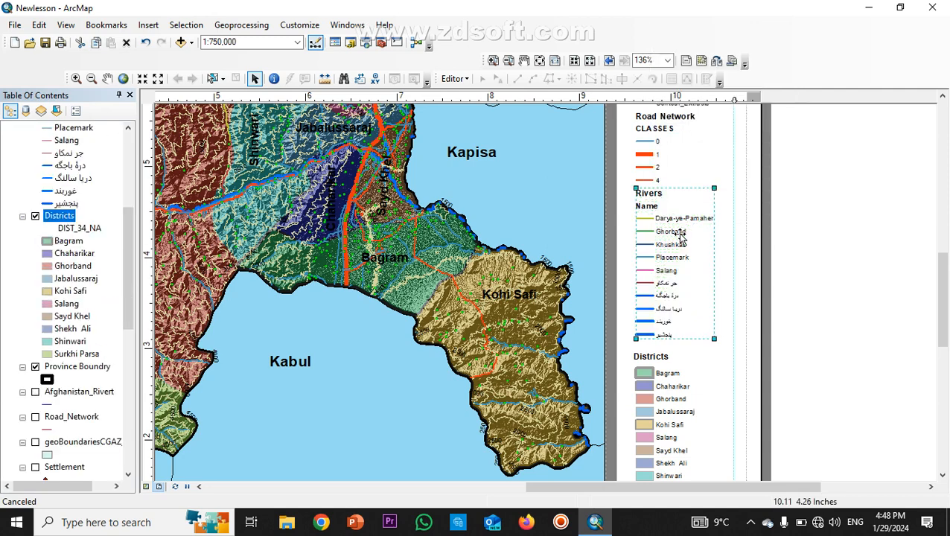
Step: Move the Rivers group out past the page edge and return it between the Road Network and Districts sections
{"action": "left_click_drag", "start_coordinate": [680, 235], "coordinate": [779, 225]}
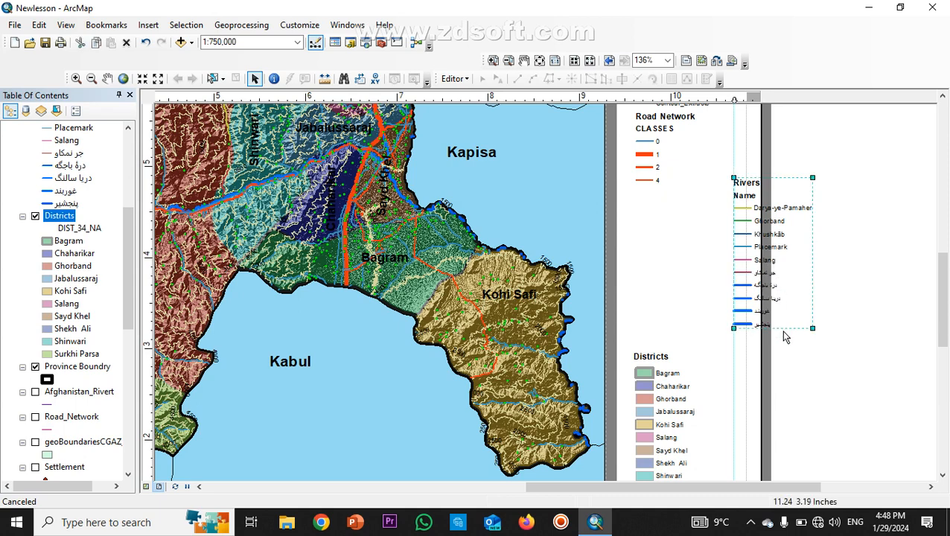
{"action": "left_click_drag", "start_coordinate": [781, 326], "coordinate": [633, 303]}
{"action": "left_click", "coordinate": [741, 302]}
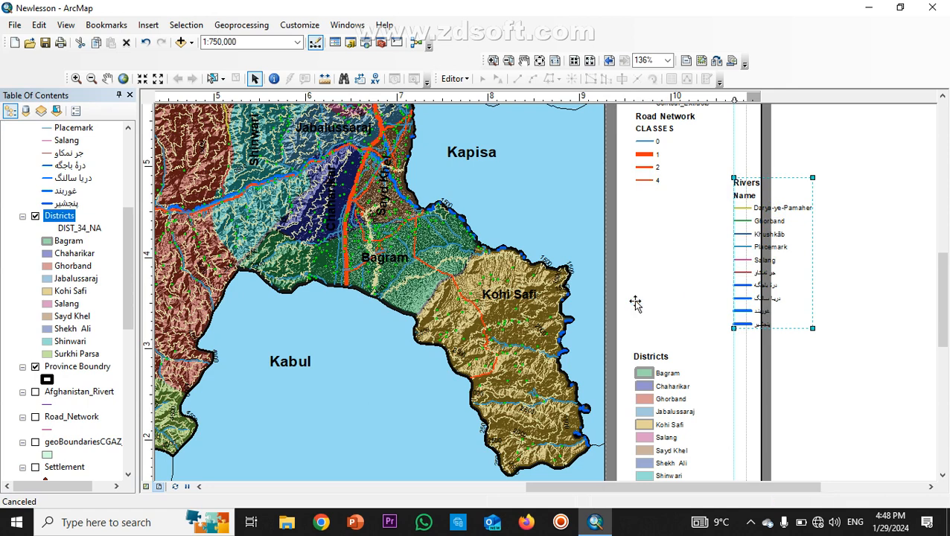
{"action": "left_click", "coordinate": [686, 347]}
{"action": "left_click", "coordinate": [672, 238]}
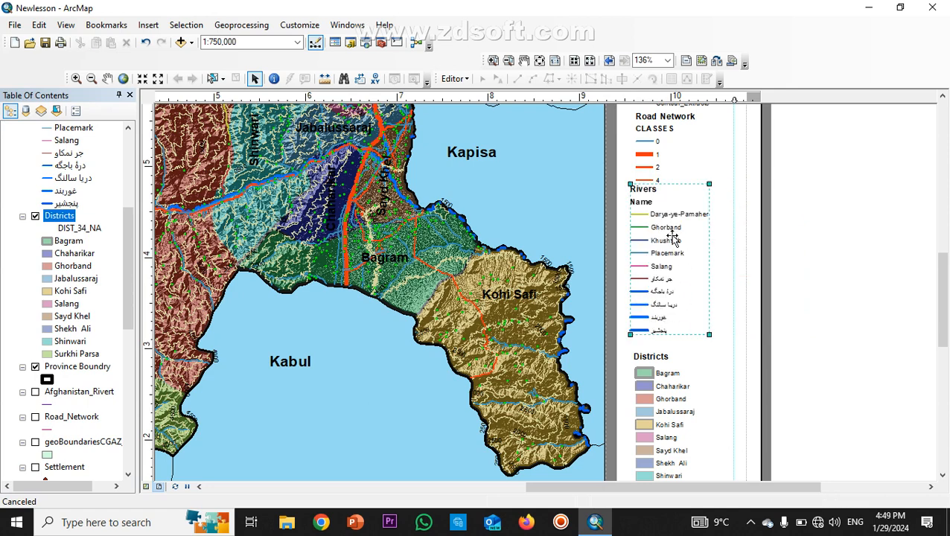
Step: Shift the Rivers group slightly down to fit between the Road Network and Districts sections, and deselect it
{"action": "left_click_drag", "start_coordinate": [672, 237], "coordinate": [674, 240]}
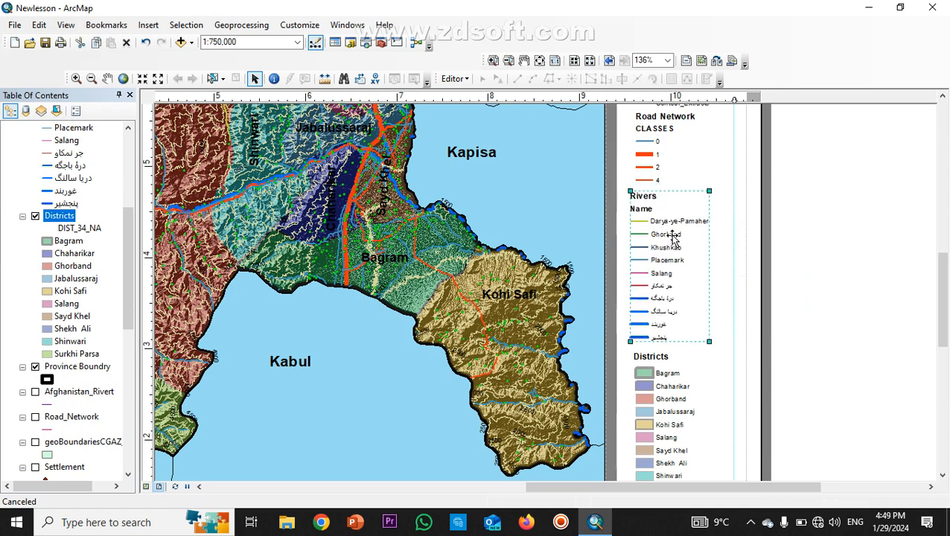
{"action": "key", "text": "Down"}
{"action": "key", "text": "Up"}
{"action": "left_click", "coordinate": [859, 280]}
Step: Try vertical ruler guides through the legend's Districts color patches, and clear those guides again
{"action": "scroll", "coordinate": [759, 168], "scroll_direction": "down", "scroll_amount": 3}
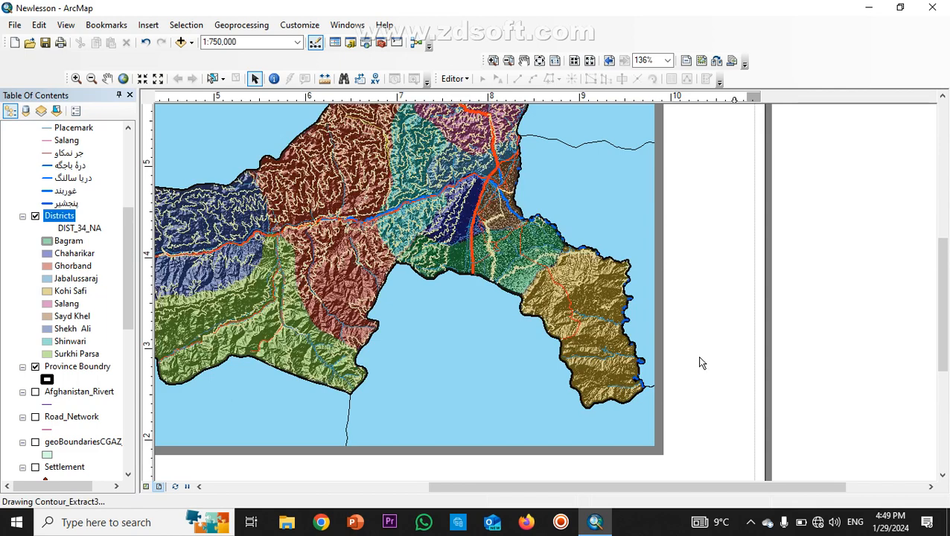
{"action": "scroll", "coordinate": [701, 411], "scroll_direction": "down", "scroll_amount": 3}
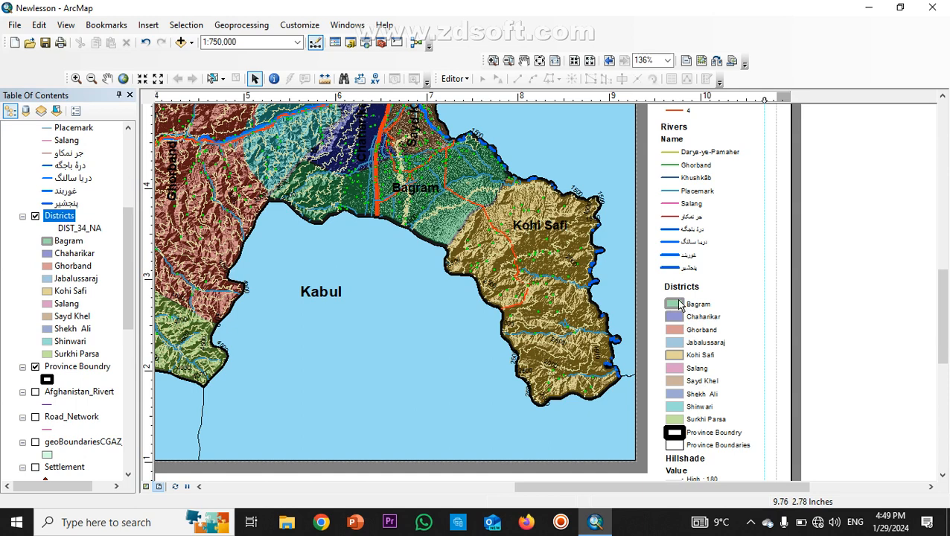
{"action": "left_click", "coordinate": [673, 100]}
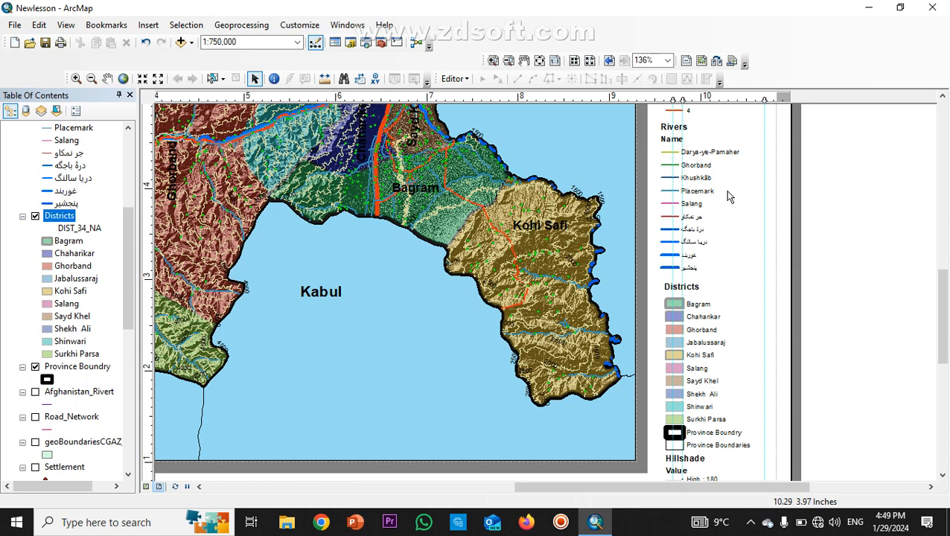
{"action": "left_click", "coordinate": [702, 309]}
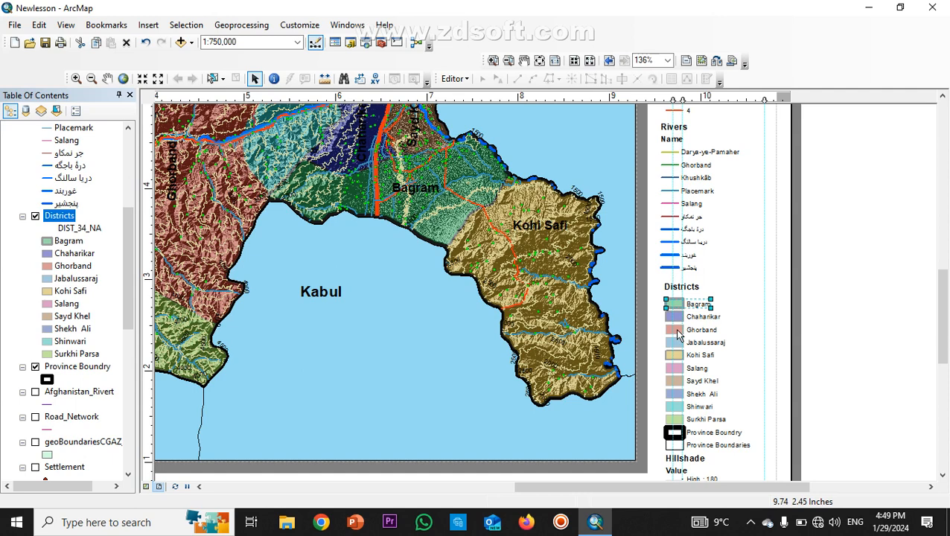
{"action": "right_click", "coordinate": [680, 99]}
{"action": "left_click", "coordinate": [708, 144]}
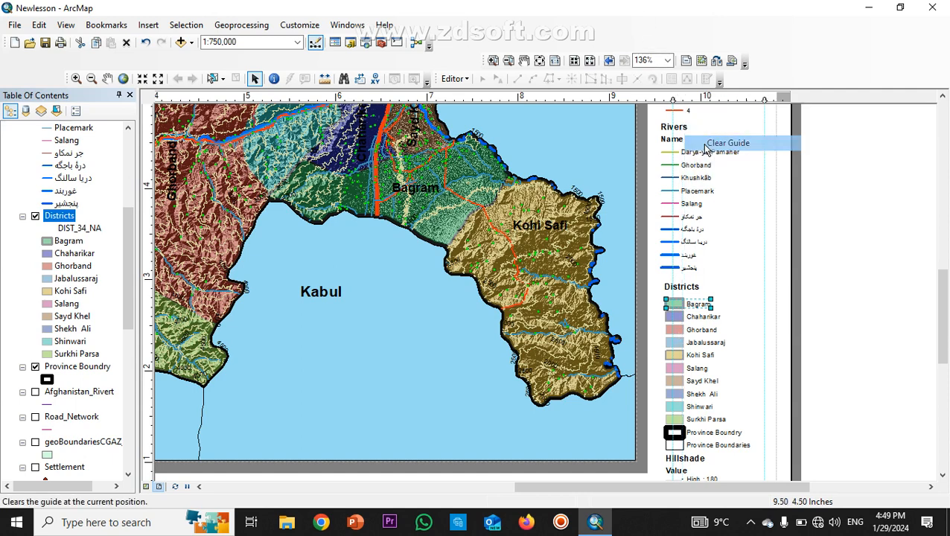
{"action": "right_click", "coordinate": [672, 100]}
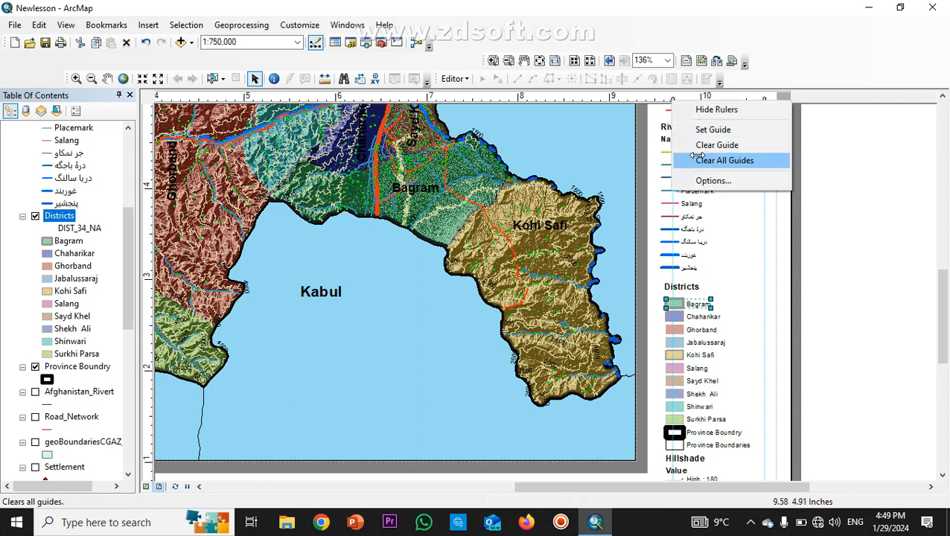
{"action": "left_click", "coordinate": [704, 145]}
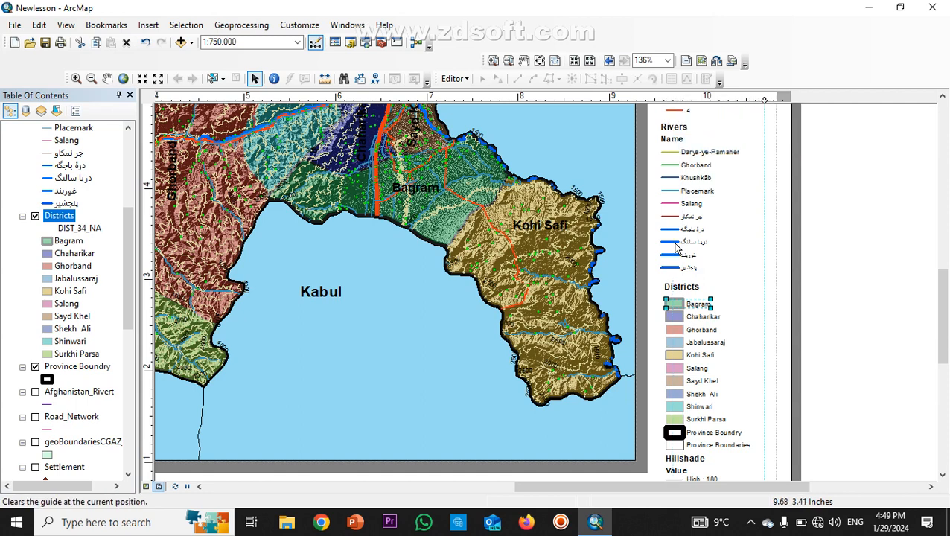
Step: Group the Districts heading with its ten district entries, from Bagram to Surkhi Parsa, into one legend element
{"action": "left_click", "coordinate": [692, 288]}
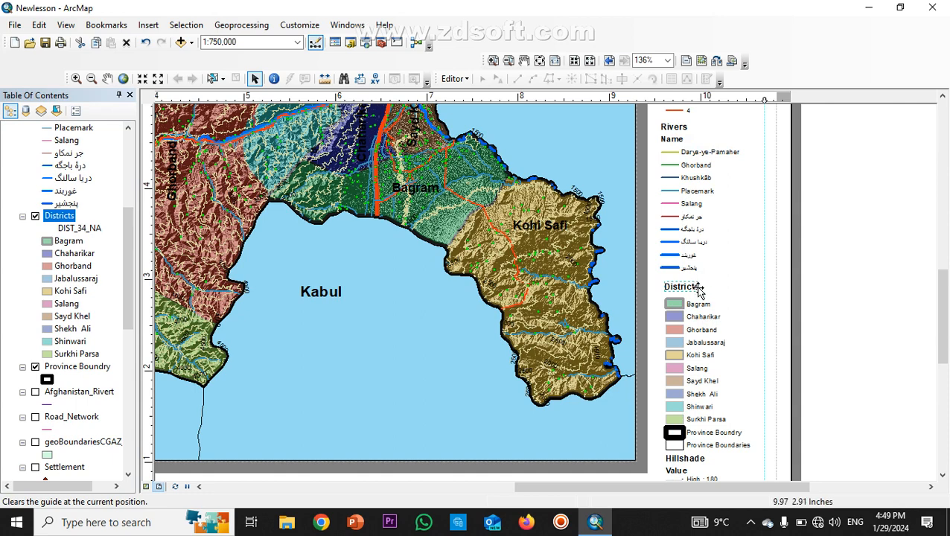
{"action": "left_click", "coordinate": [678, 303], "text": "shift"}
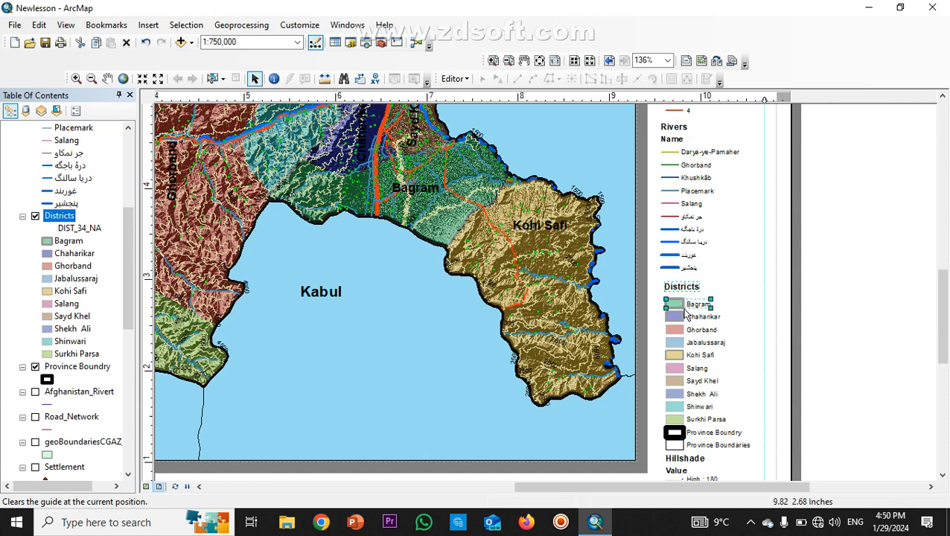
{"action": "left_click", "coordinate": [687, 318], "text": "shift"}
{"action": "left_click", "coordinate": [694, 330], "text": "shift"}
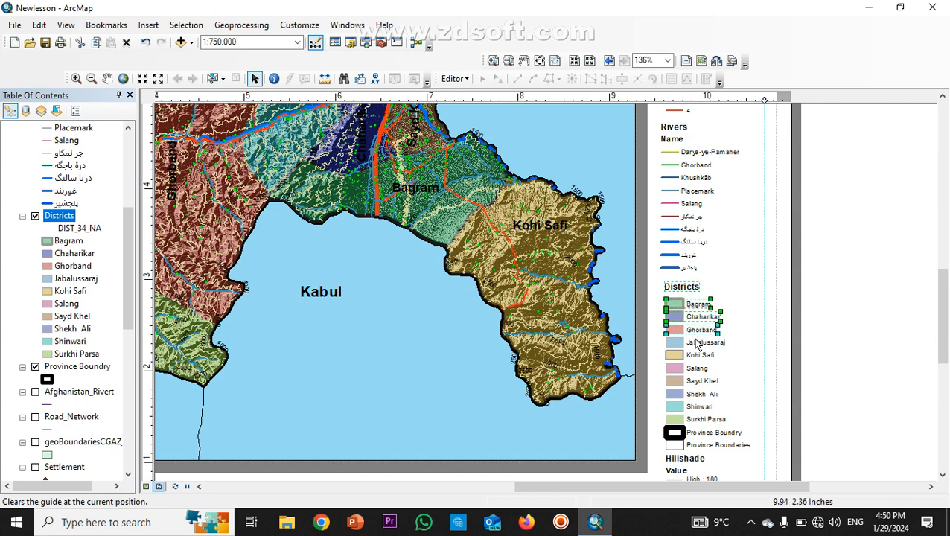
{"action": "left_click", "coordinate": [698, 344], "text": "shift"}
{"action": "left_click", "coordinate": [699, 356], "text": "shift"}
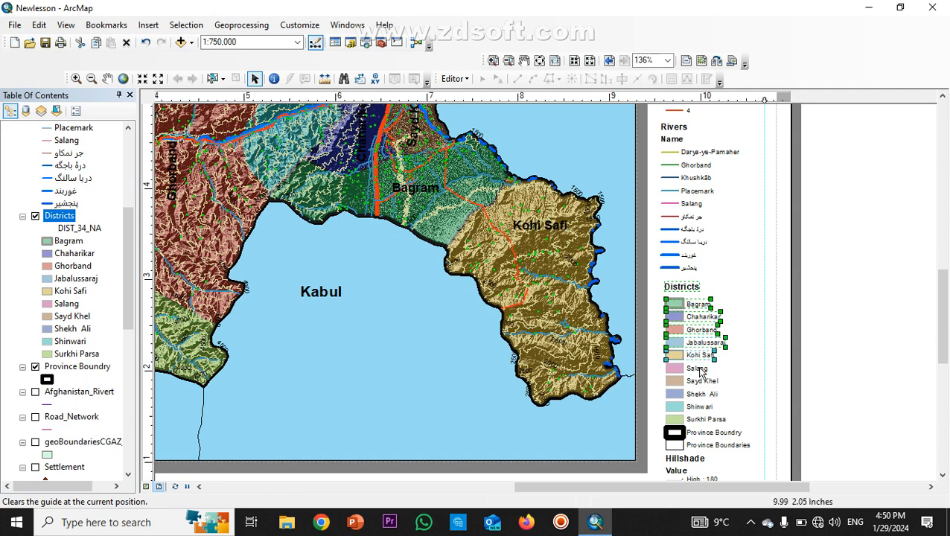
{"action": "left_click", "coordinate": [699, 370], "text": "shift"}
{"action": "left_click", "coordinate": [700, 382], "text": "shift"}
{"action": "left_click", "coordinate": [701, 394], "text": "shift"}
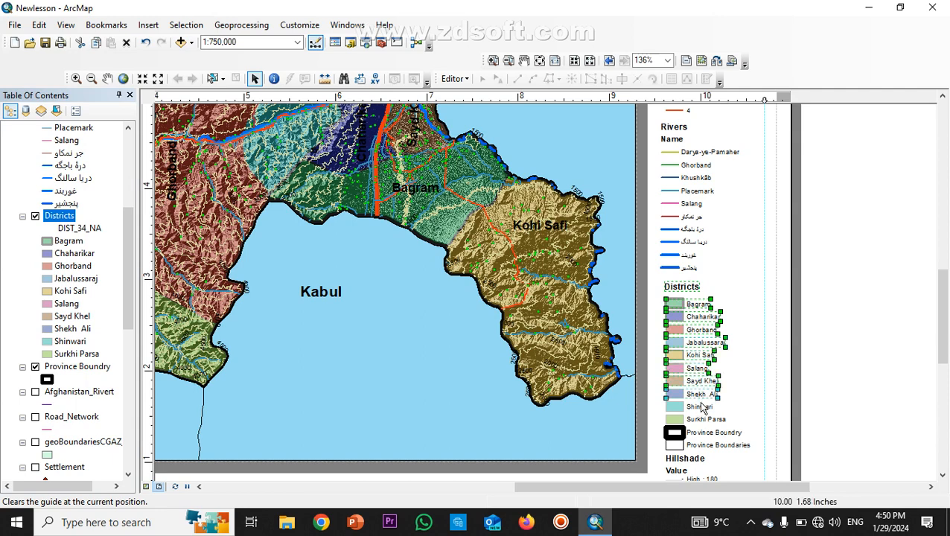
{"action": "left_click", "coordinate": [701, 408], "text": "shift"}
{"action": "left_click", "coordinate": [705, 420], "text": "shift"}
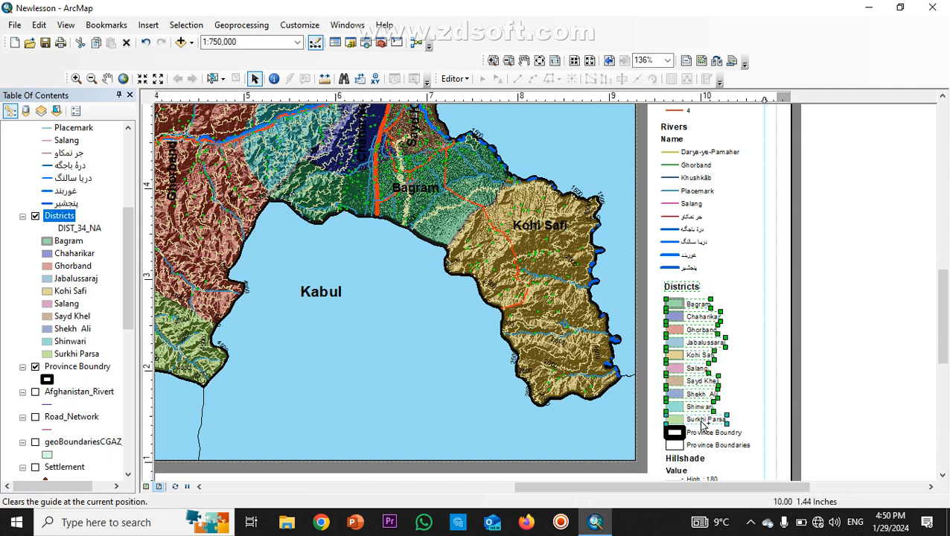
{"action": "right_click", "coordinate": [685, 385]}
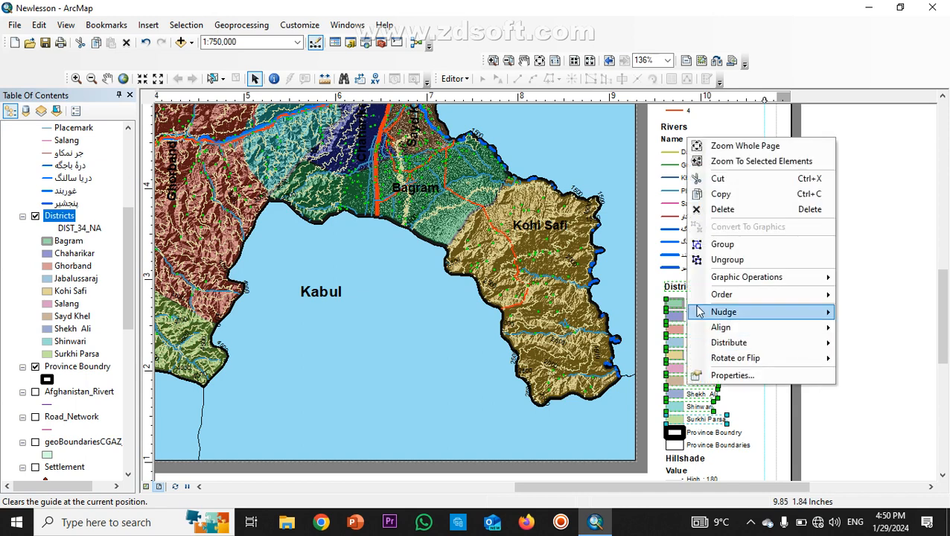
{"action": "left_click", "coordinate": [721, 245]}
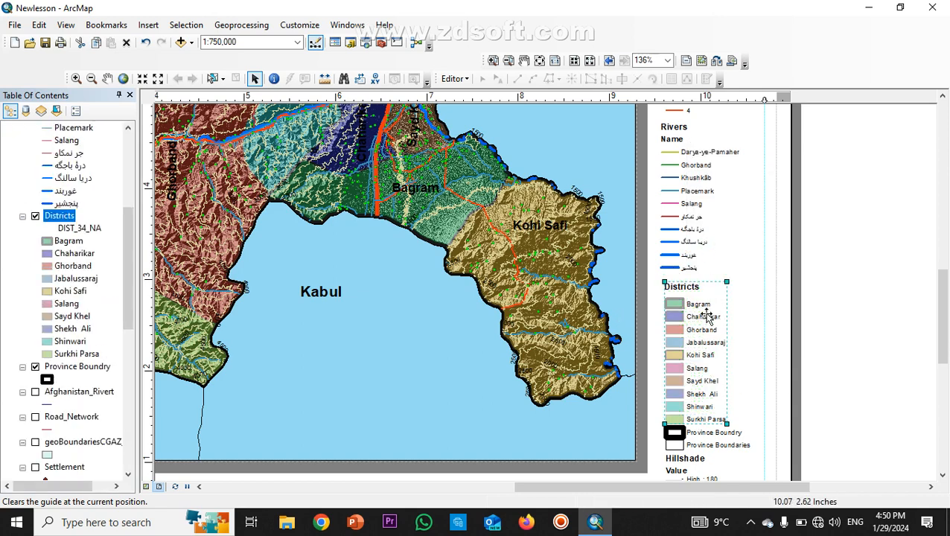
Step: Try nudging the Rivers group slightly right in the legend, return it to its place, and deselect it
{"action": "scroll", "coordinate": [831, 258], "scroll_direction": "down", "scroll_amount": 3}
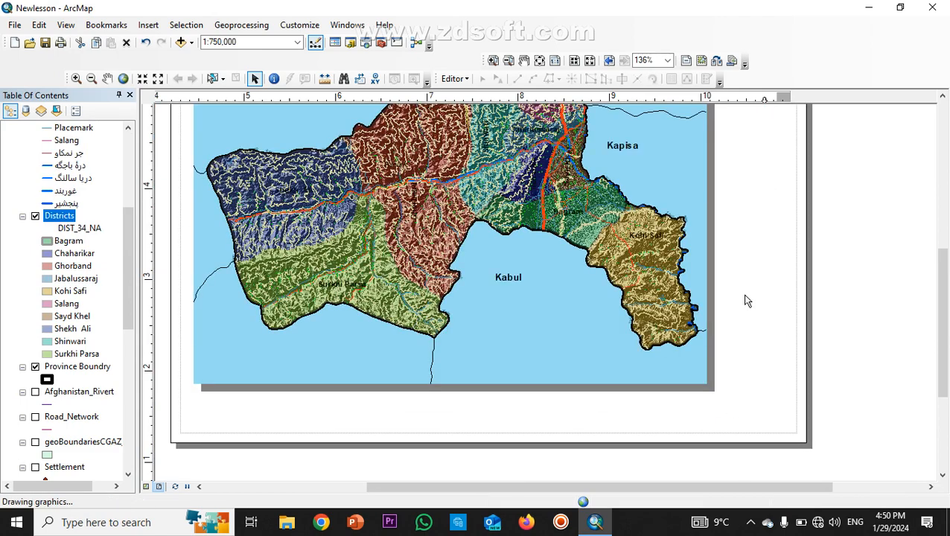
{"action": "left_click", "coordinate": [837, 272]}
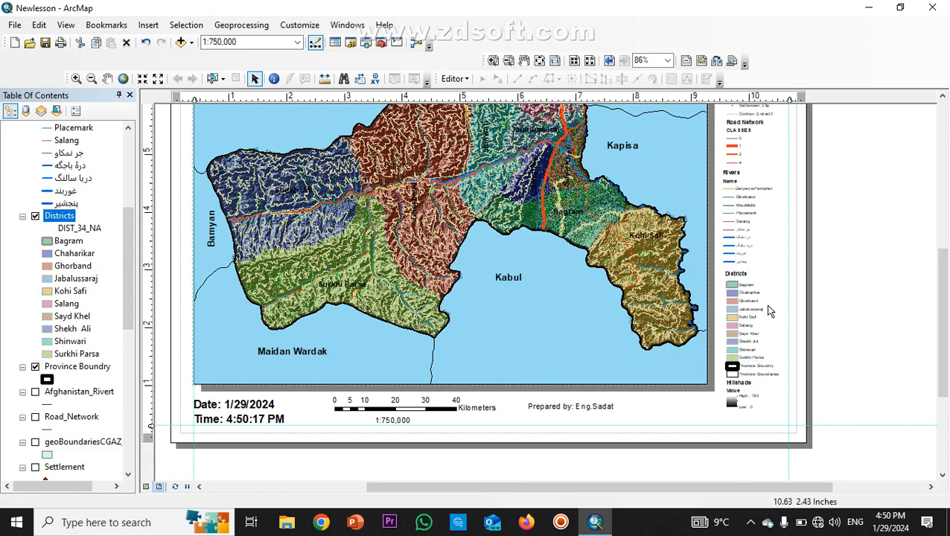
{"action": "left_click", "coordinate": [733, 239]}
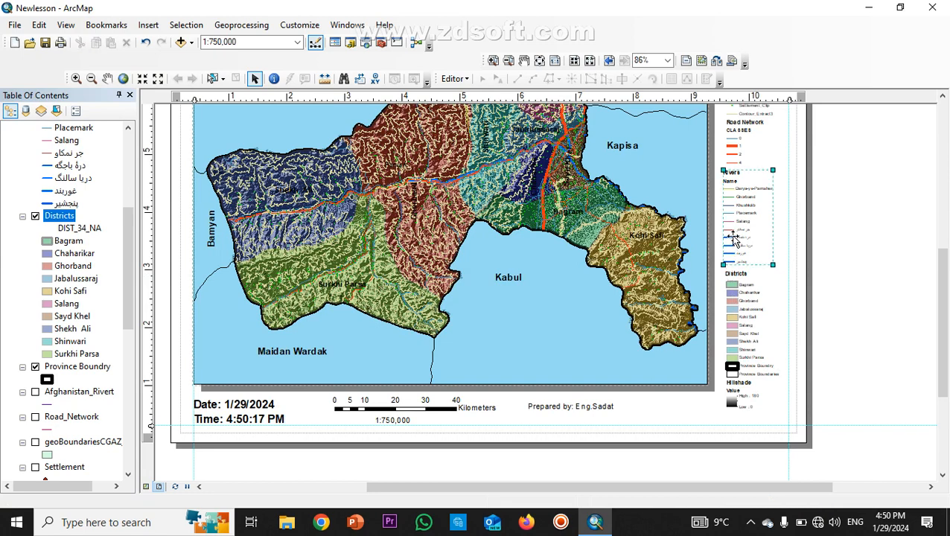
{"action": "key", "text": "Right"}
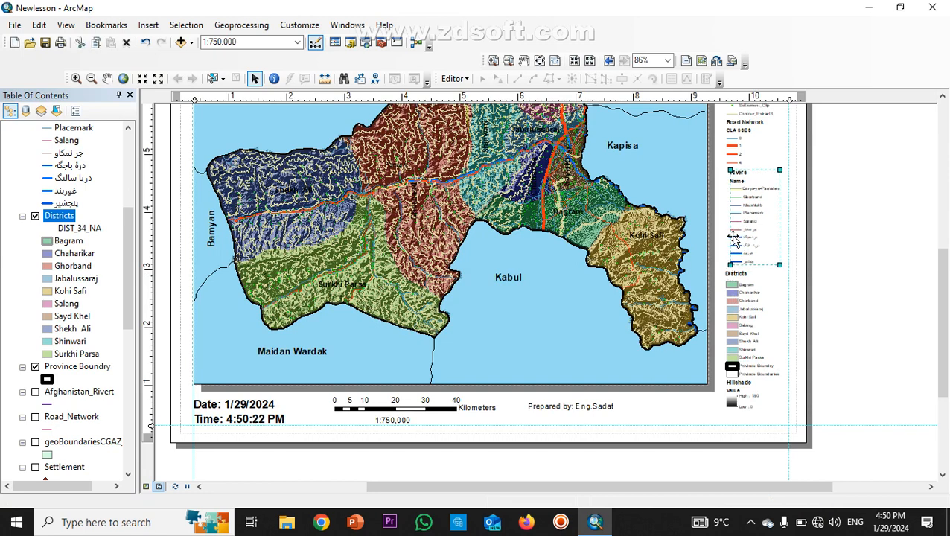
{"action": "key", "text": "Left"}
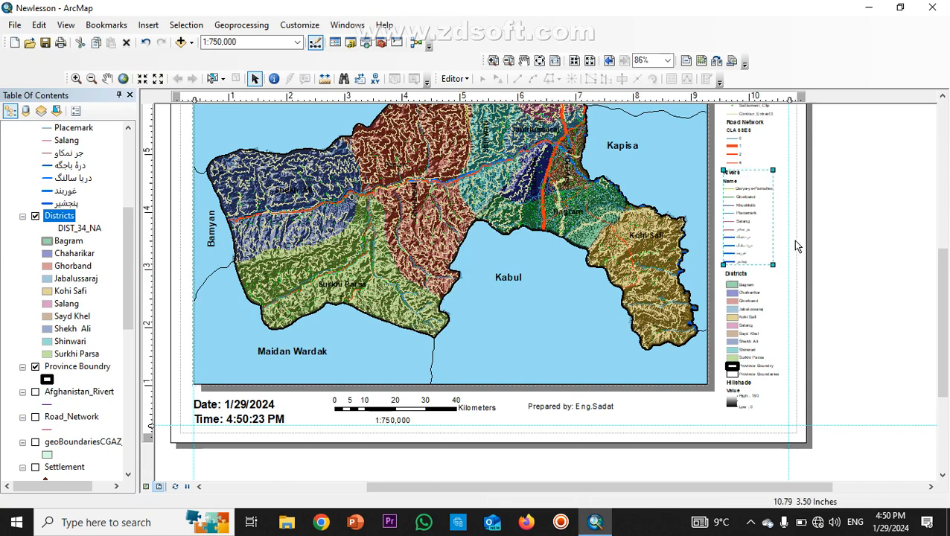
{"action": "left_click", "coordinate": [854, 241]}
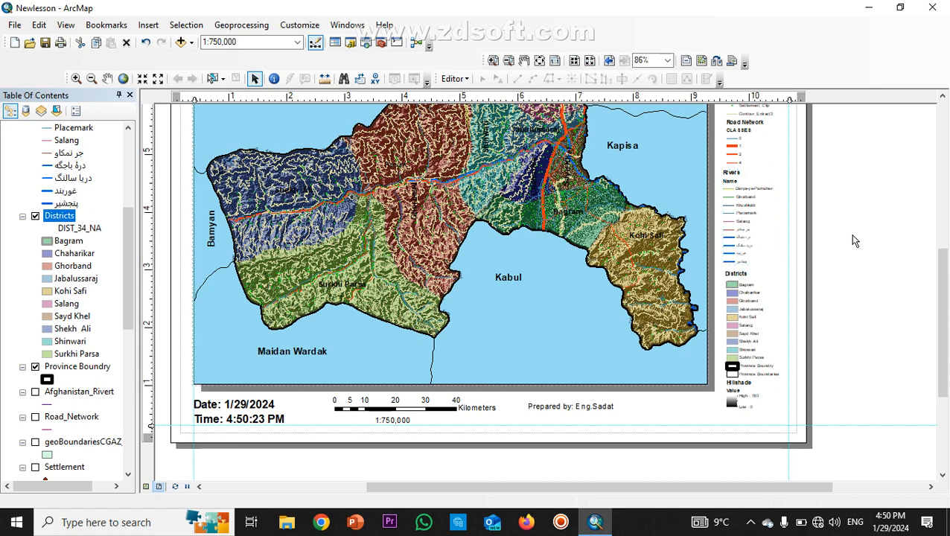
Step: Try nudging the Districts group slightly left in the legend and return it to its place
{"action": "left_click", "coordinate": [741, 309]}
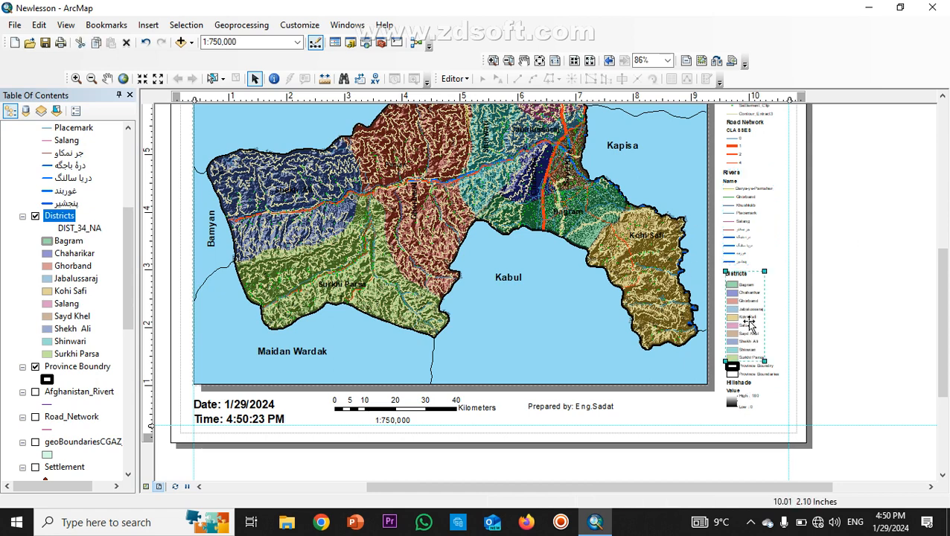
{"action": "key", "text": "Left"}
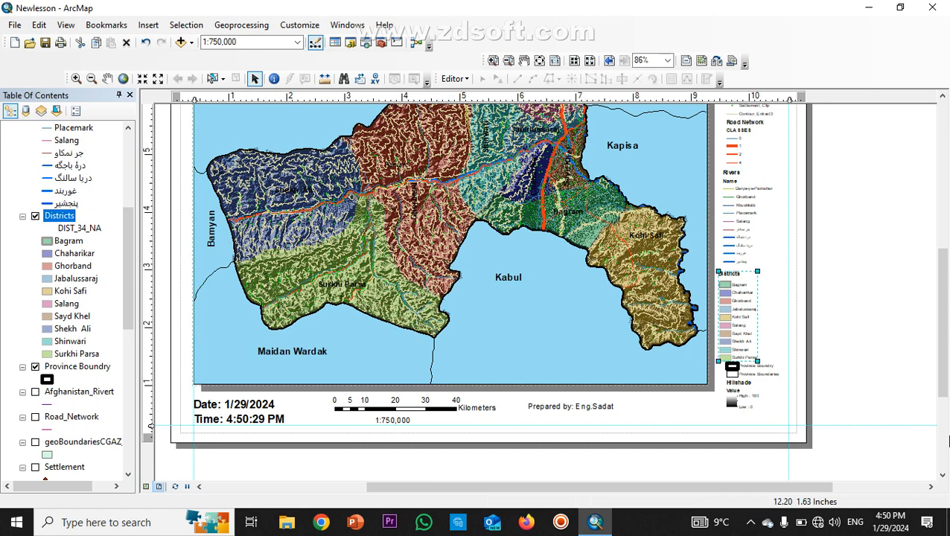
{"action": "key", "text": "Right"}
Step: Shift the Province Boundaries legend entry slightly so its patch lines up beneath the Province Boundry patch, and deselect it
{"action": "left_click", "coordinate": [757, 385]}
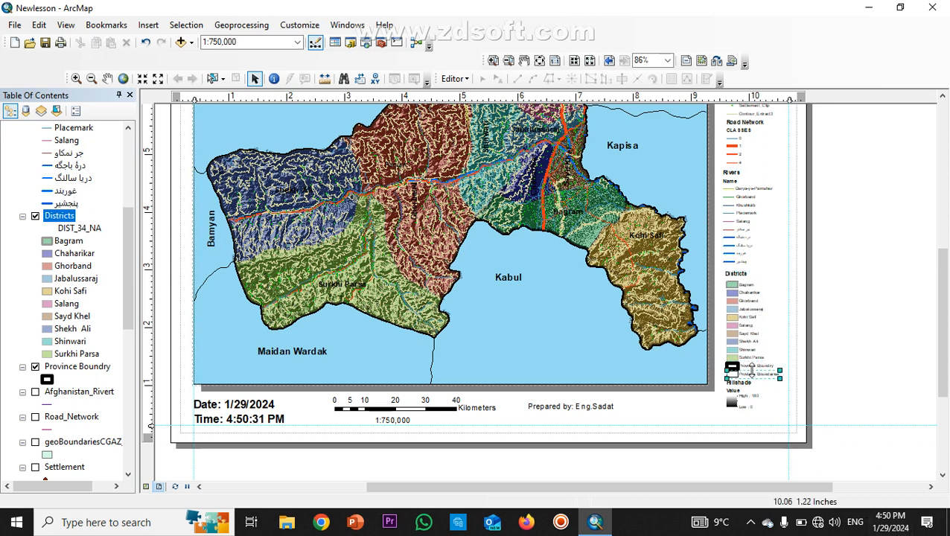
{"action": "left_click", "coordinate": [767, 376]}
{"action": "left_click", "coordinate": [851, 318]}
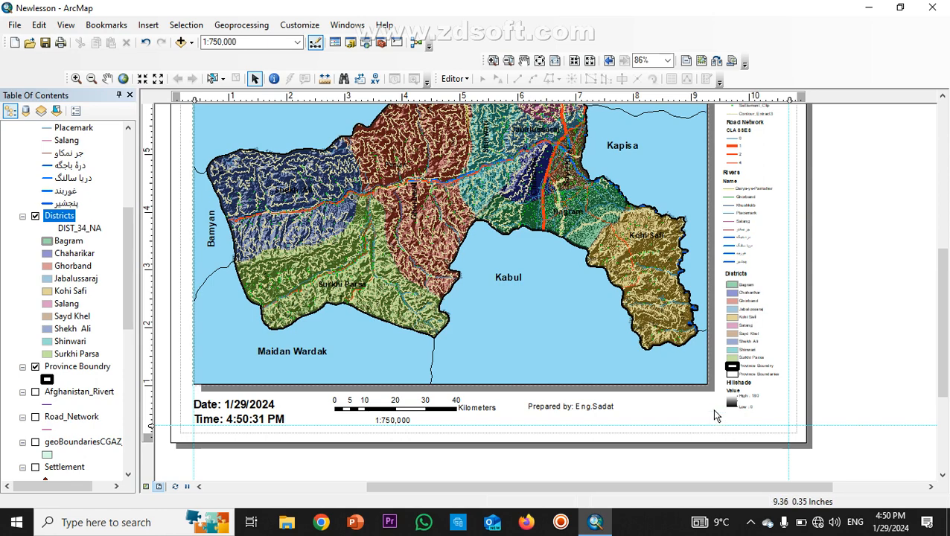
{"action": "scroll", "coordinate": [741, 368], "scroll_direction": "down", "scroll_amount": 3}
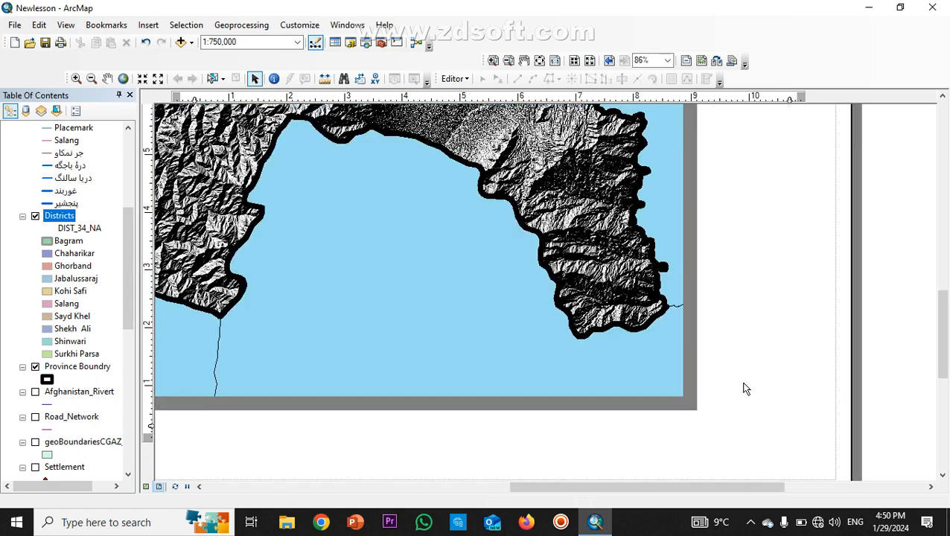
{"action": "left_click", "coordinate": [743, 381]}
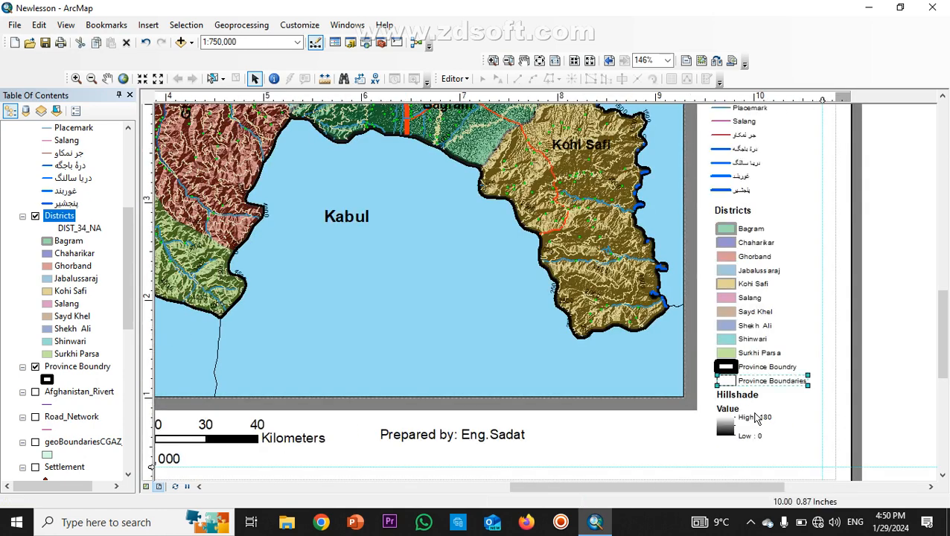
{"action": "left_click_drag", "start_coordinate": [745, 377], "coordinate": [744, 386]}
{"action": "left_click", "coordinate": [881, 333]}
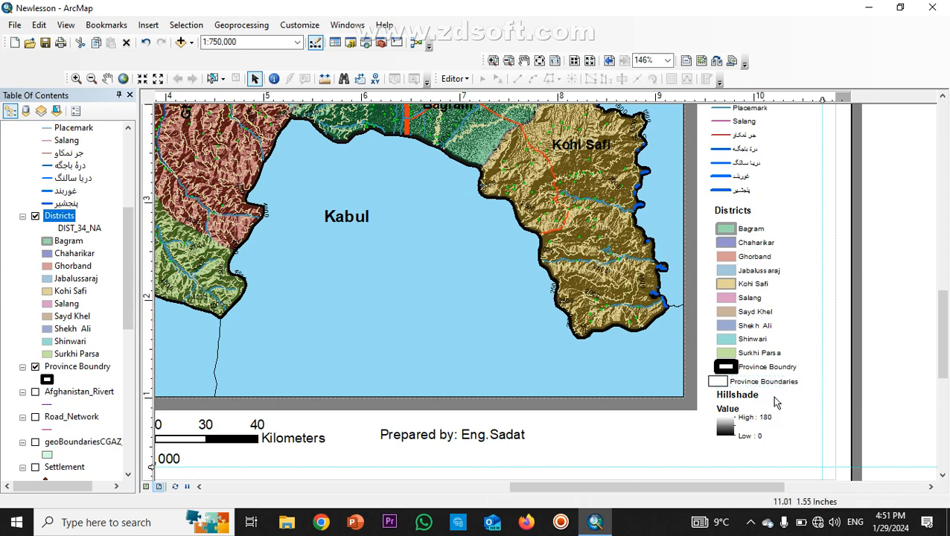
{"action": "left_click", "coordinate": [729, 383]}
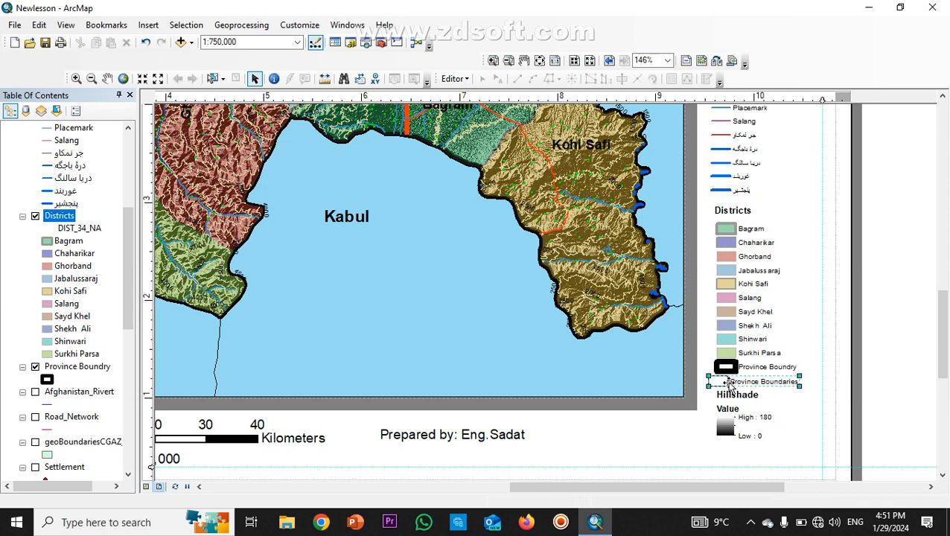
{"action": "left_click_drag", "start_coordinate": [729, 384], "coordinate": [730, 383]}
{"action": "left_click", "coordinate": [867, 343]}
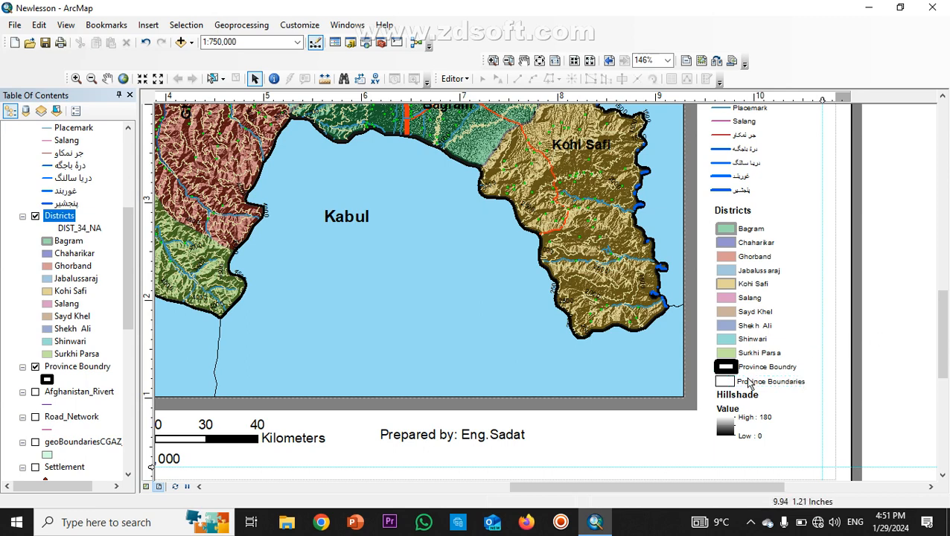
Step: Group the Province Boundry and Province Boundaries entries with the Districts group into one legend element
{"action": "left_click", "coordinate": [752, 357]}
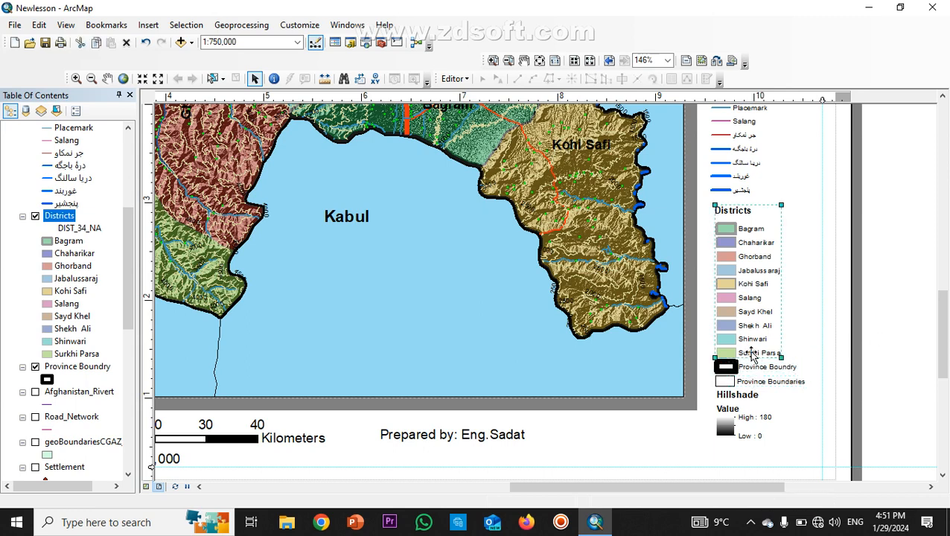
{"action": "left_click", "coordinate": [757, 382]}
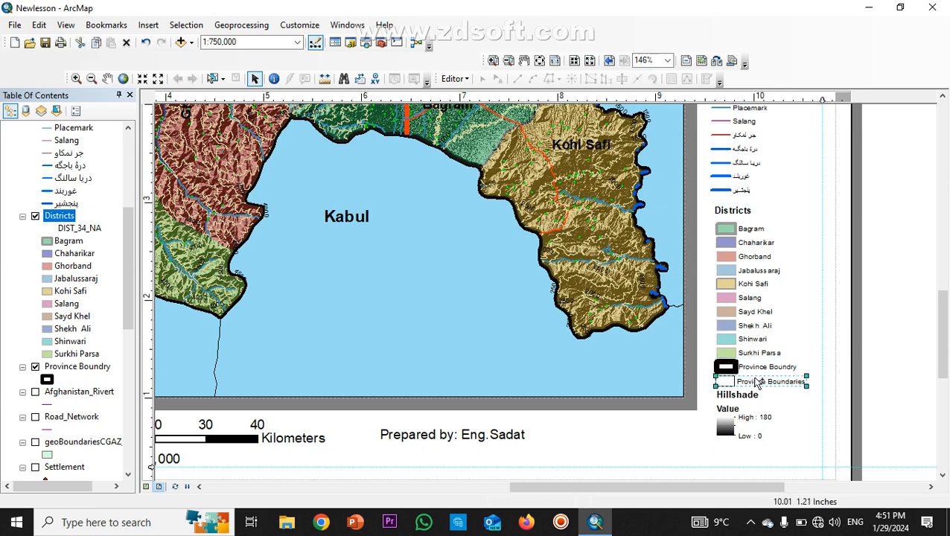
{"action": "left_click", "coordinate": [757, 367], "text": "shift"}
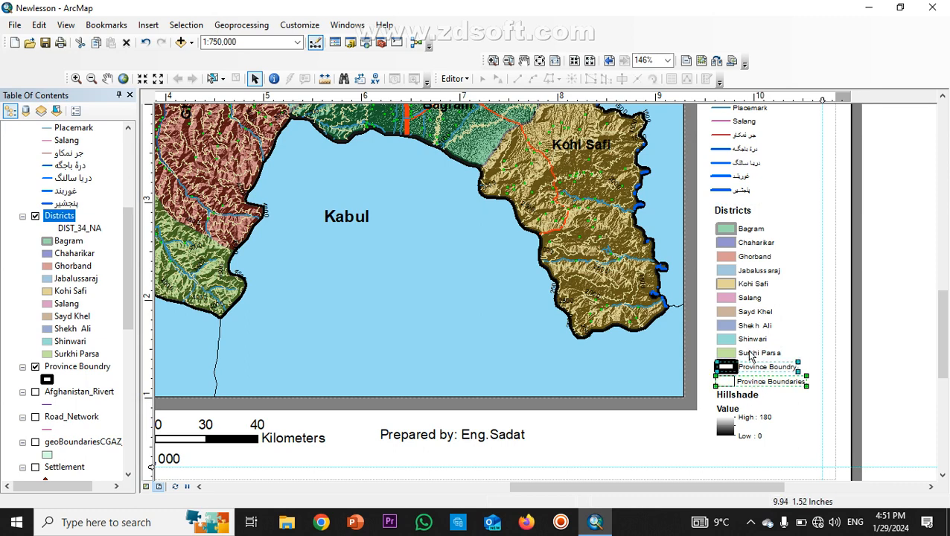
{"action": "left_click", "coordinate": [749, 353], "text": "shift"}
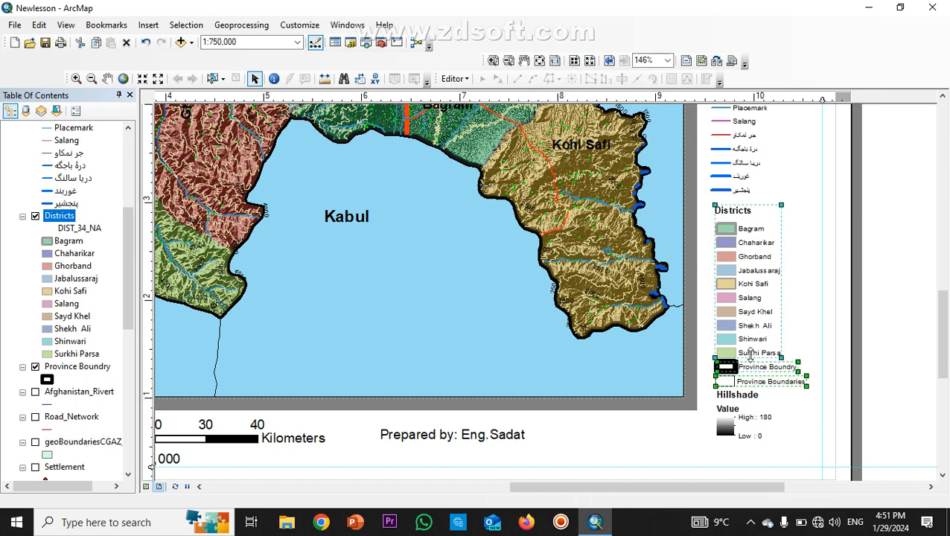
{"action": "right_click", "coordinate": [747, 329]}
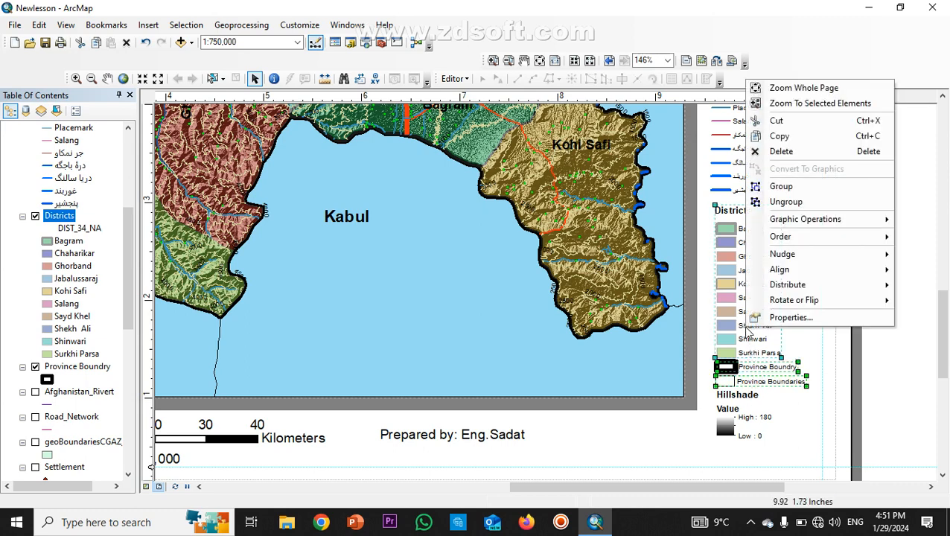
{"action": "left_click", "coordinate": [810, 187]}
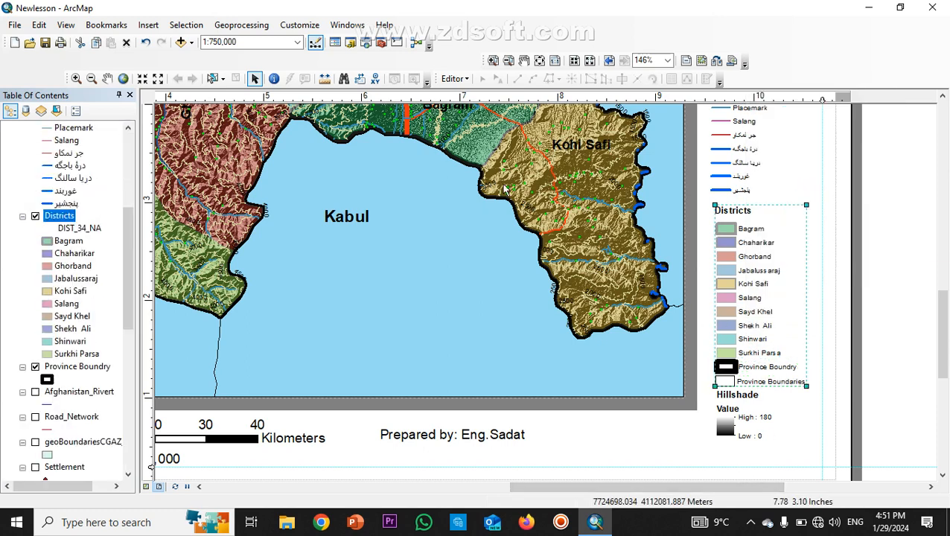
Step: Delete the entire Hillshade section from the legend, including its heading, Value label, color ramp, and High and Low labels
{"action": "left_click", "coordinate": [732, 429]}
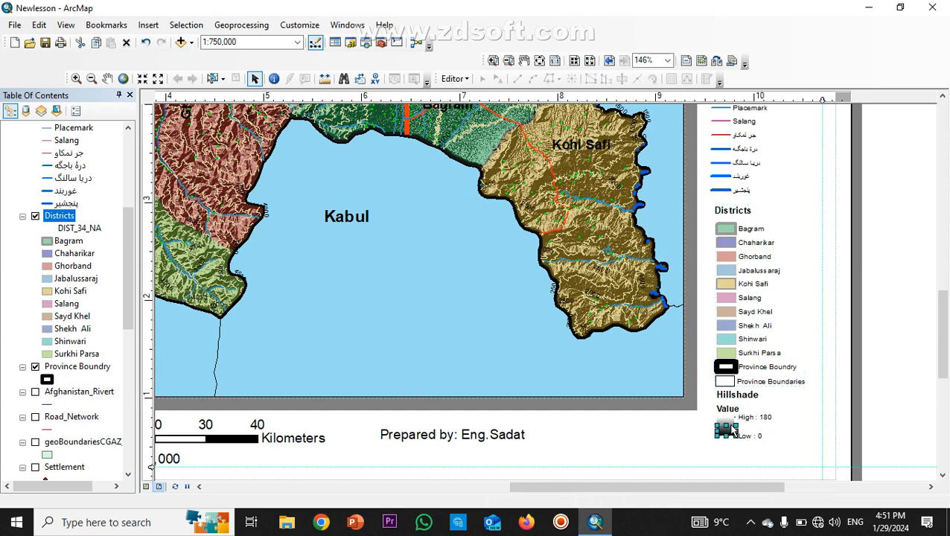
{"action": "left_click", "coordinate": [744, 435]}
{"action": "key", "text": "Delete"}
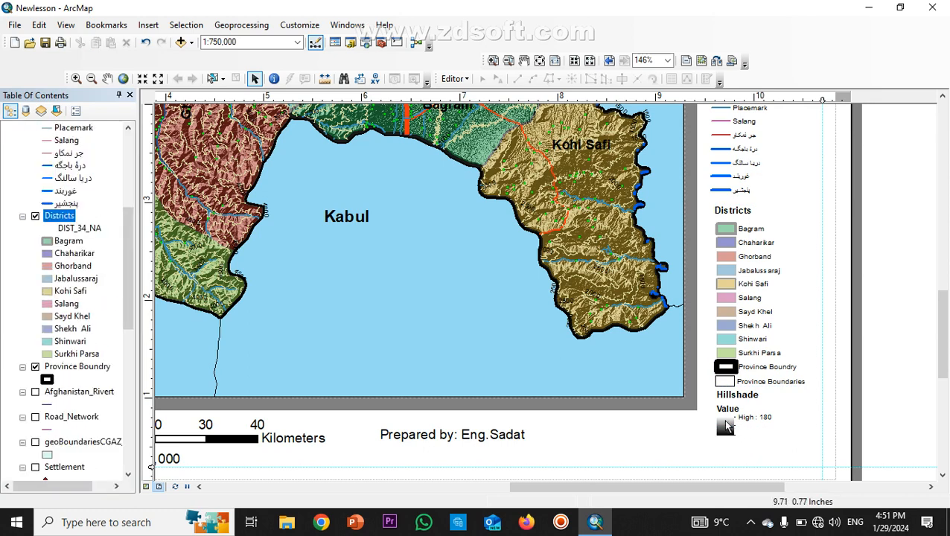
{"action": "left_click", "coordinate": [726, 419]}
{"action": "key", "text": "Delete"}
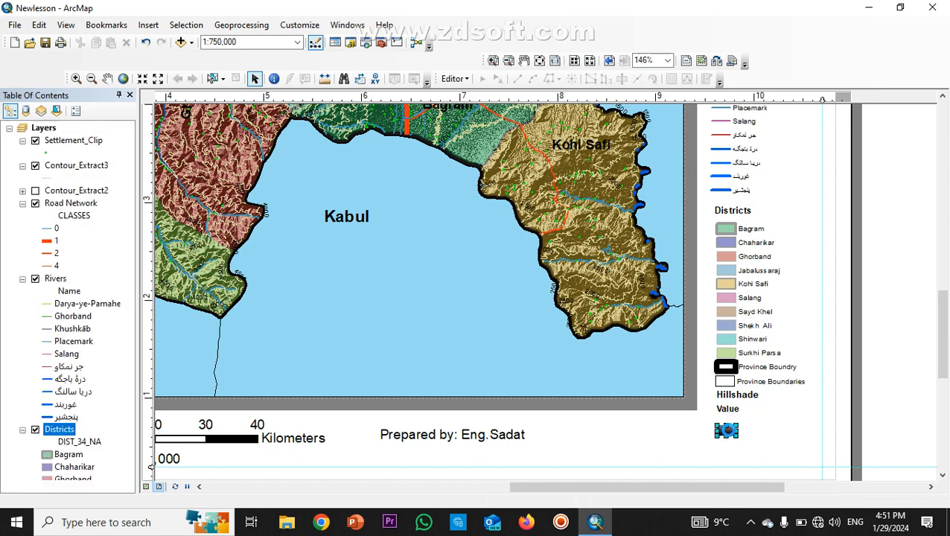
{"action": "left_click", "coordinate": [731, 415]}
{"action": "key", "text": "Delete"}
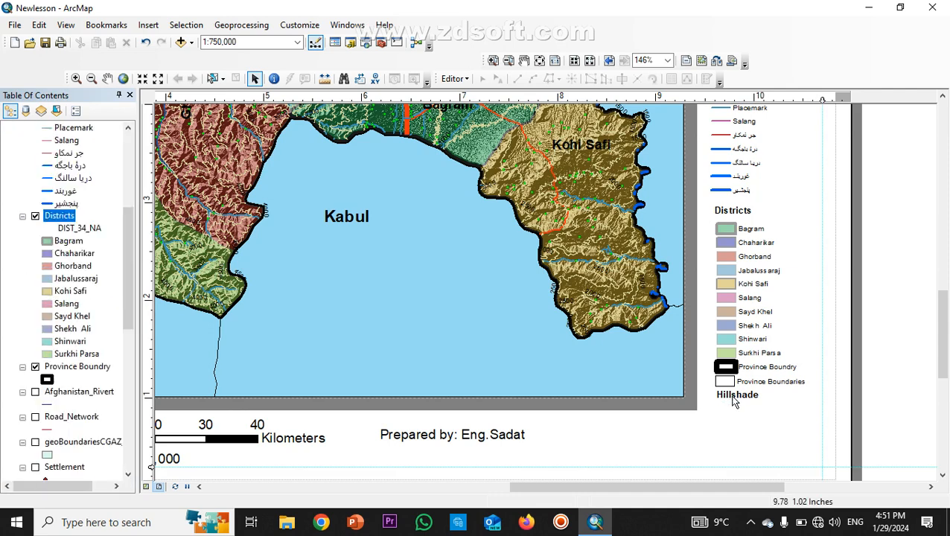
{"action": "left_click", "coordinate": [733, 396]}
{"action": "key", "text": "Delete"}
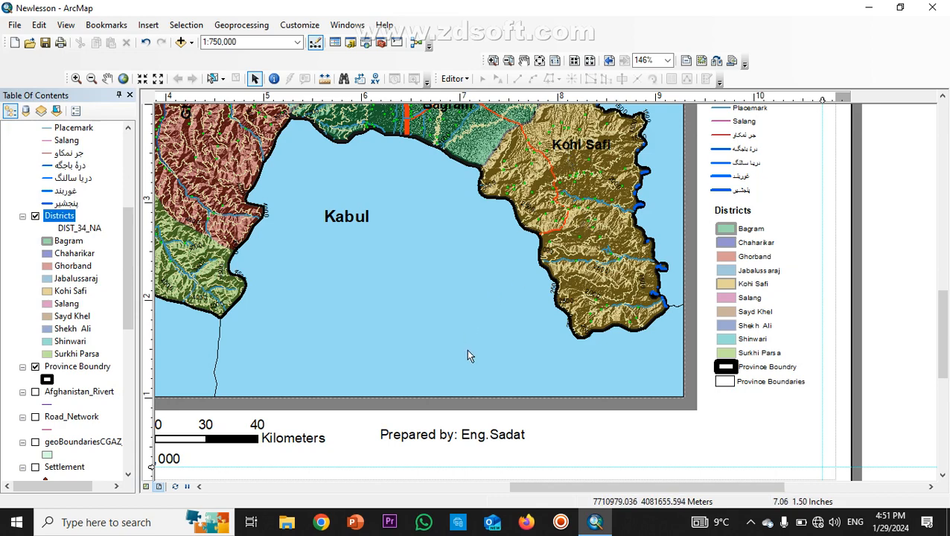
Step: Group the Legend title, Settlement_Clip, Contour, Road Network, Rivers and Districts pieces into one legend element
{"action": "scroll", "coordinate": [468, 356], "scroll_direction": "up", "scroll_amount": 1}
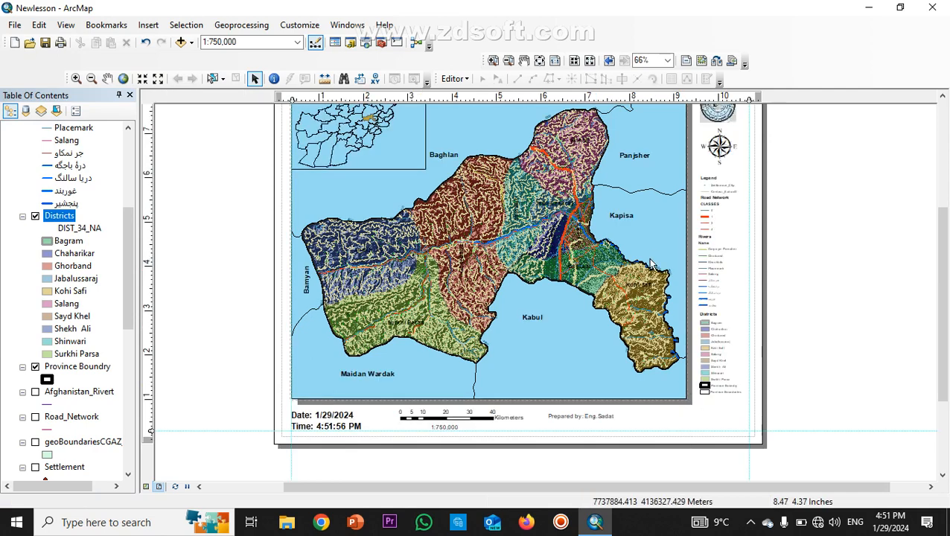
{"action": "scroll", "coordinate": [688, 392], "scroll_direction": "down", "scroll_amount": 1}
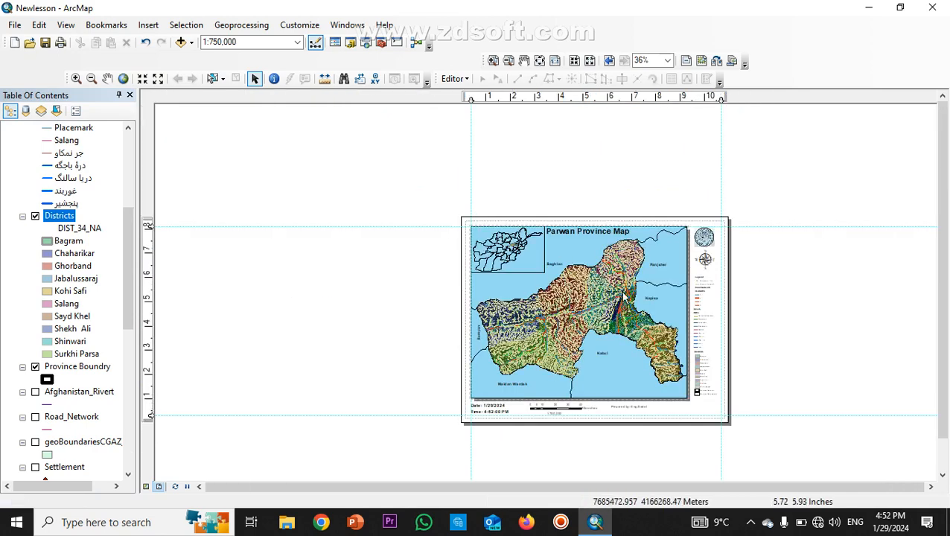
{"action": "scroll", "coordinate": [678, 356], "scroll_direction": "up", "scroll_amount": 2}
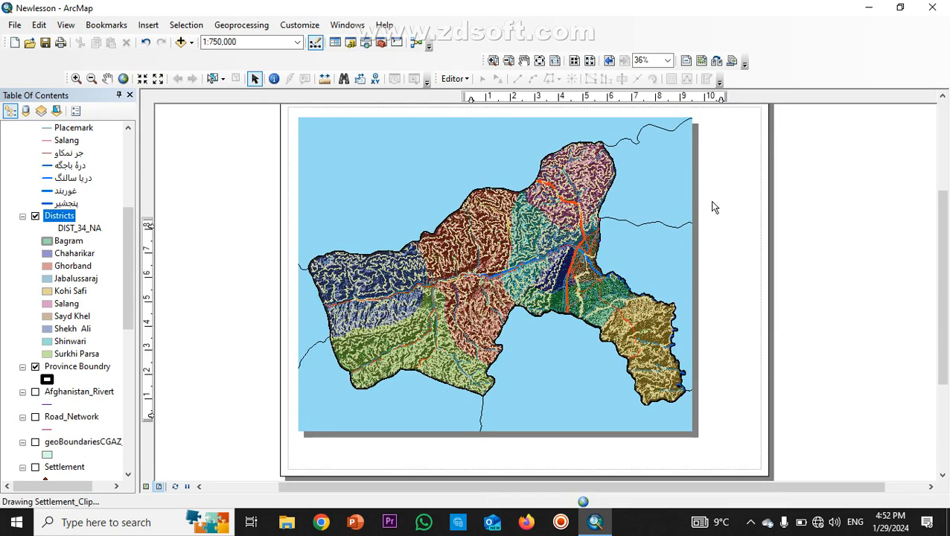
{"action": "left_click", "coordinate": [714, 214]}
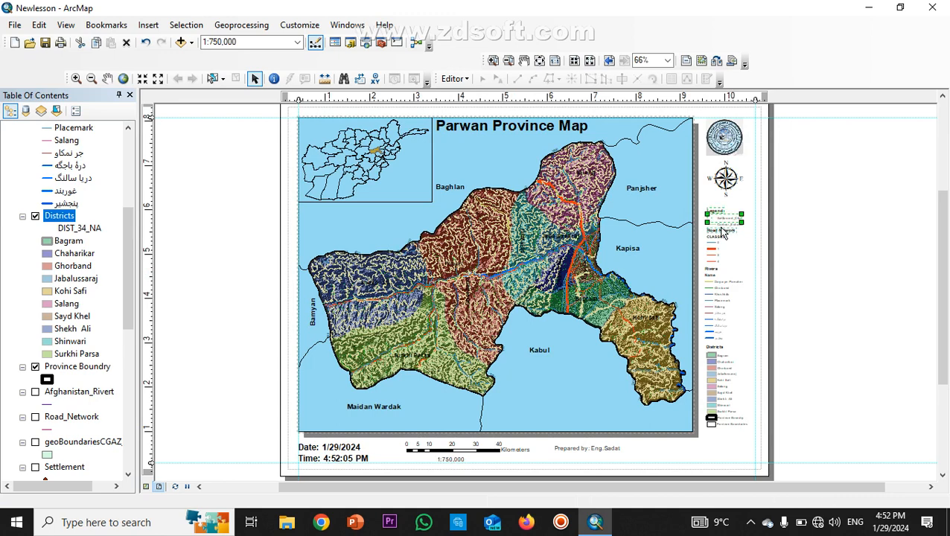
{"action": "left_click", "coordinate": [718, 225], "text": "shift"}
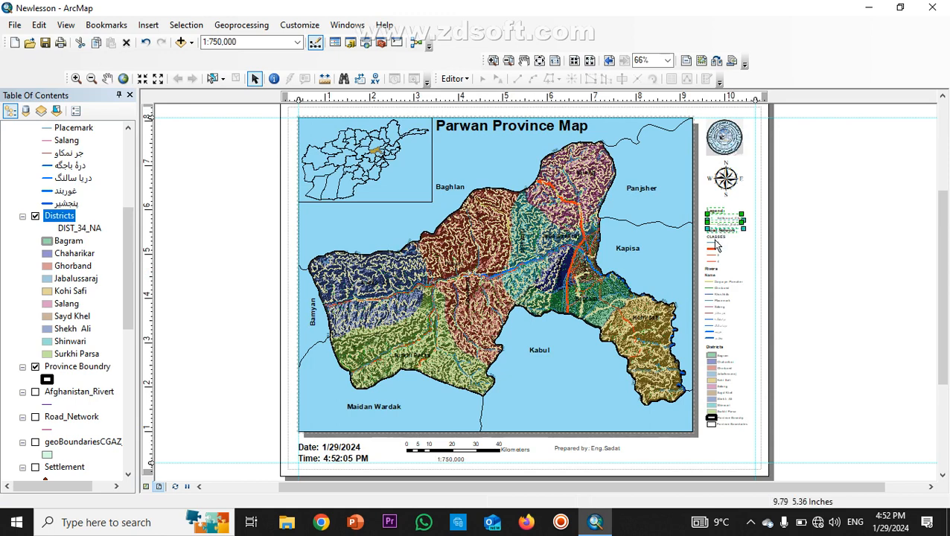
{"action": "left_click", "coordinate": [715, 237], "text": "shift"}
{"action": "left_click", "coordinate": [716, 238], "text": "shift"}
{"action": "left_click", "coordinate": [713, 257], "text": "shift"}
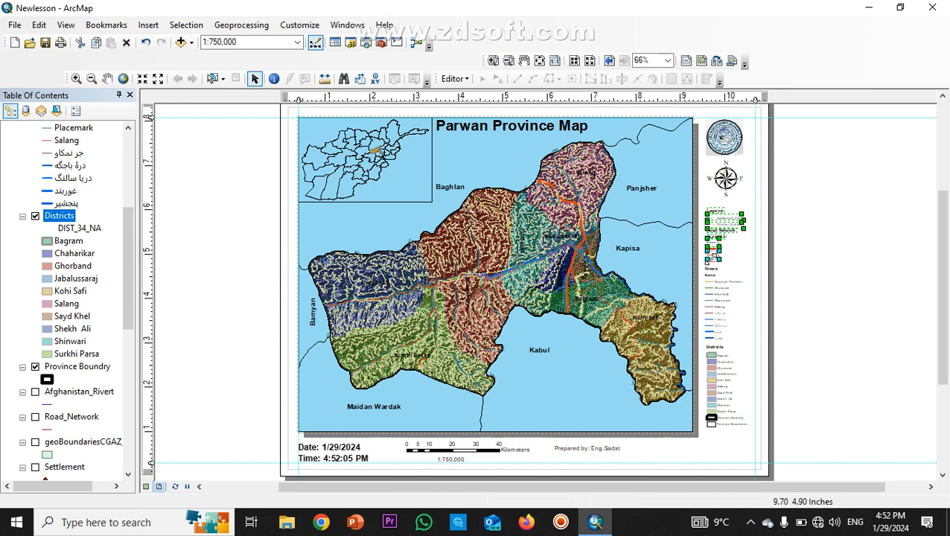
{"action": "scroll", "coordinate": [713, 257], "scroll_direction": "down", "scroll_amount": 2}
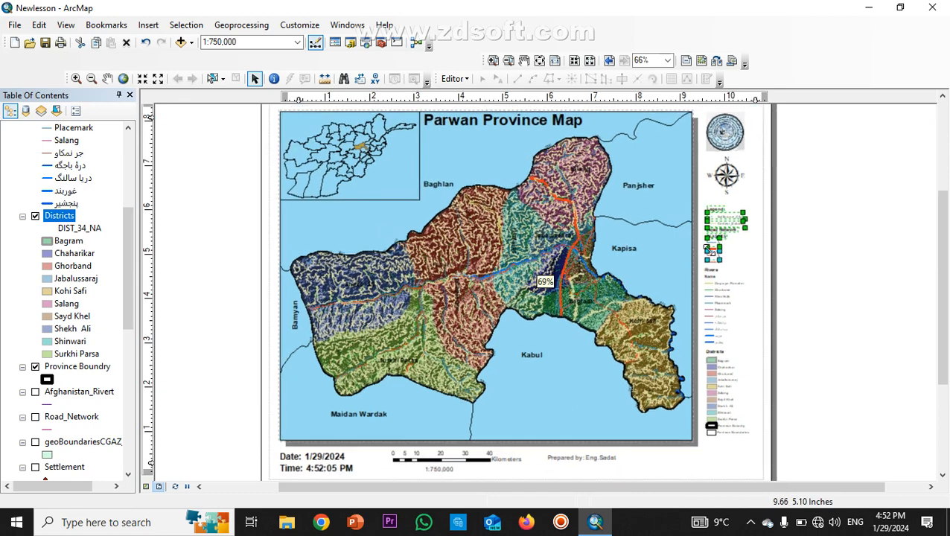
{"action": "scroll", "coordinate": [712, 252], "scroll_direction": "down", "scroll_amount": 4}
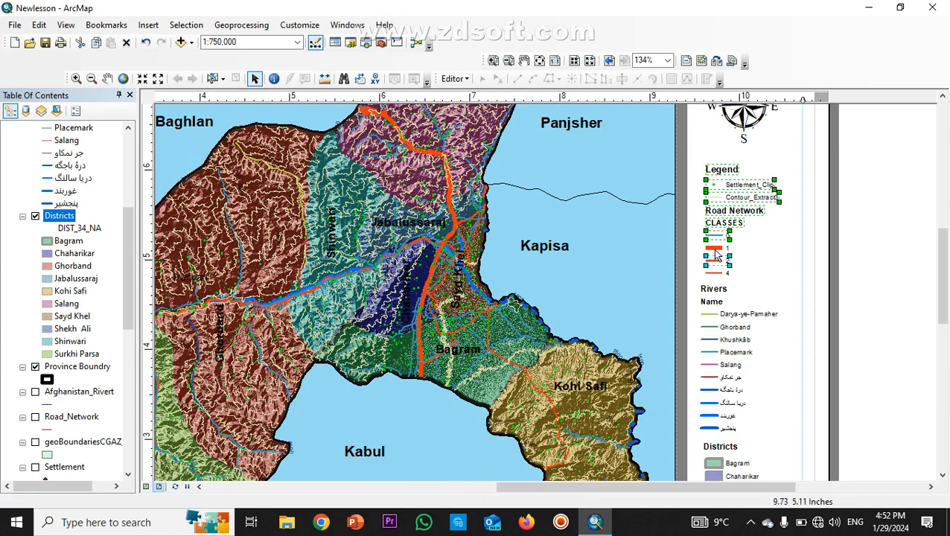
{"action": "left_click", "coordinate": [717, 274], "text": "shift"}
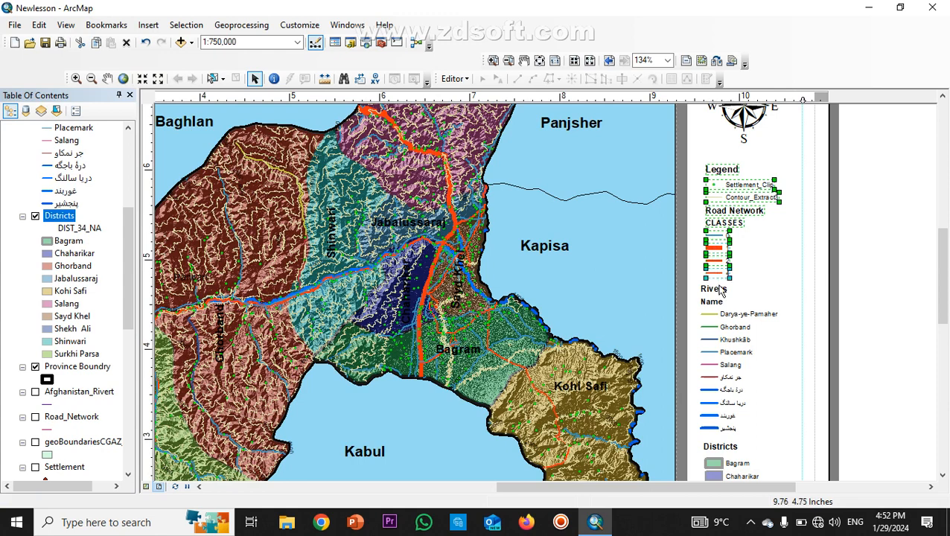
{"action": "left_click", "coordinate": [720, 289], "text": "shift"}
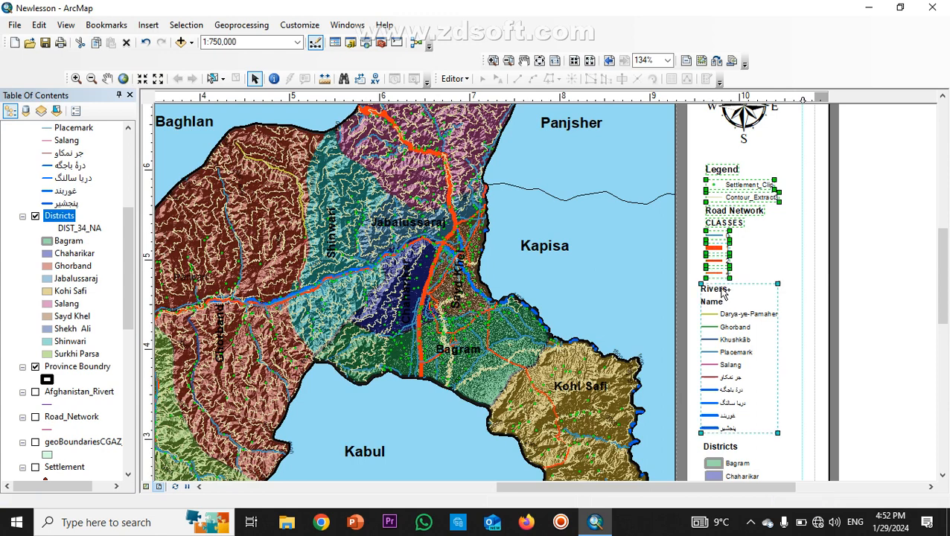
{"action": "left_click", "coordinate": [730, 464]}
{"action": "right_click", "coordinate": [731, 456]}
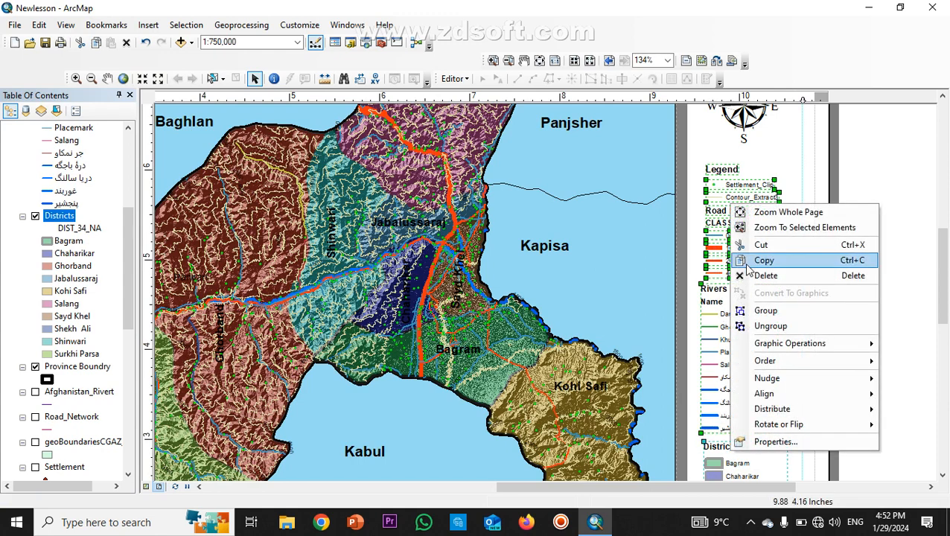
{"action": "left_click", "coordinate": [764, 309]}
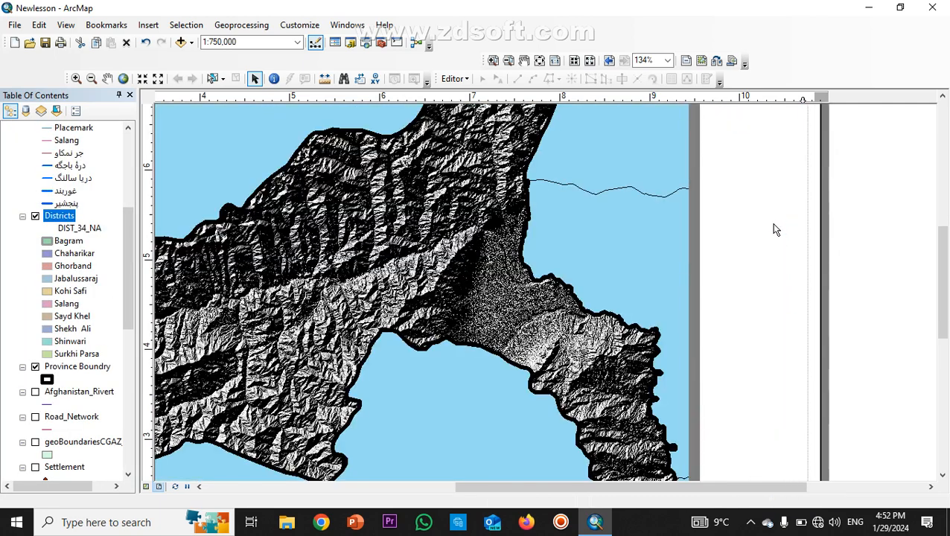
Step: Give the grouped legend a black 0.5 Point frame border and deselect it
{"action": "scroll", "coordinate": [776, 231], "scroll_direction": "down", "scroll_amount": 3}
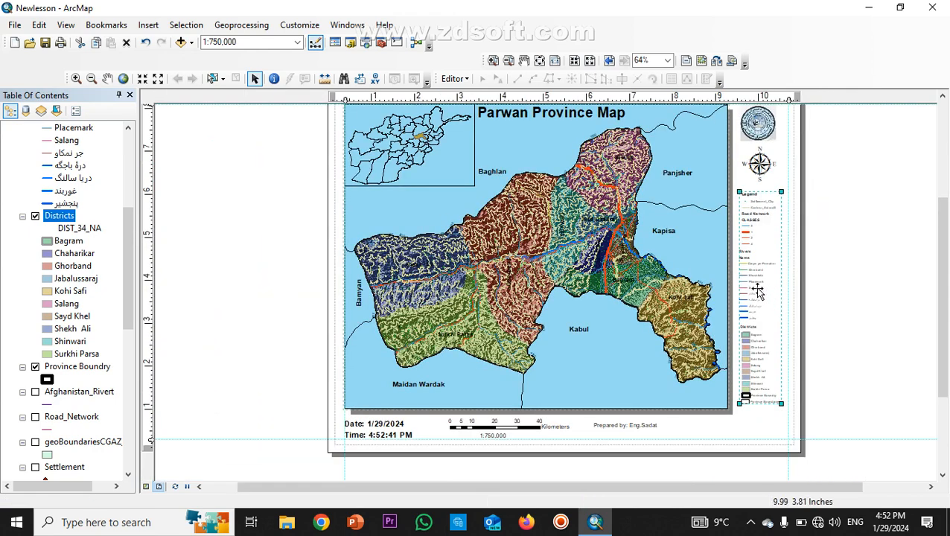
{"action": "right_click", "coordinate": [757, 290]}
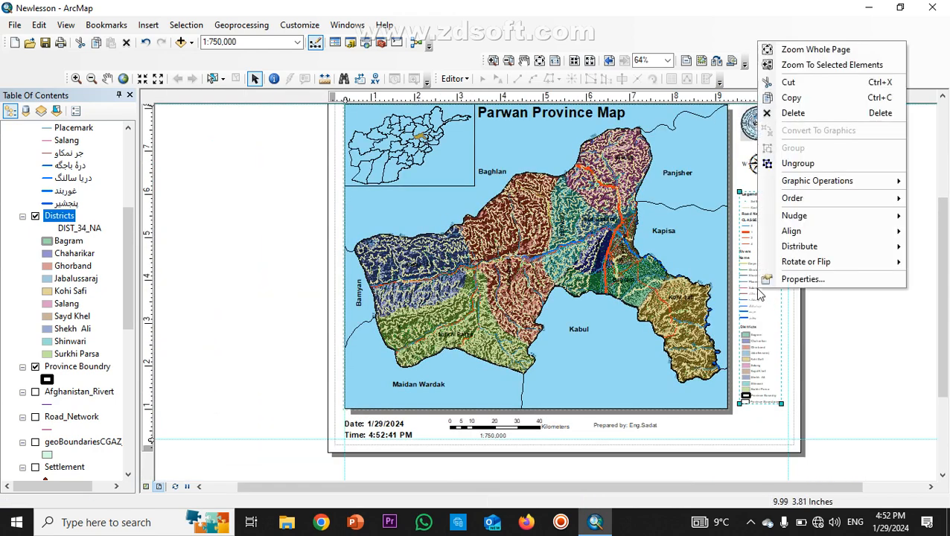
{"action": "left_click", "coordinate": [776, 277]}
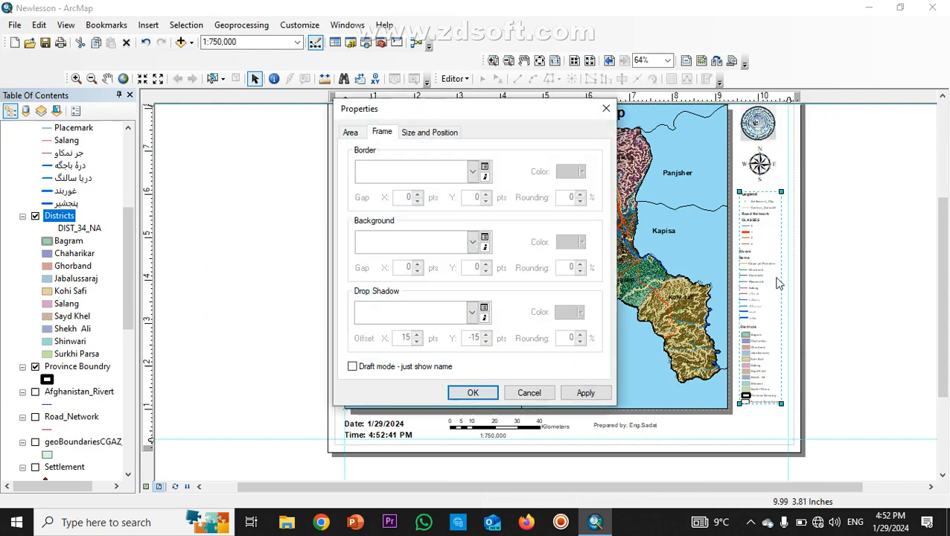
{"action": "left_click", "coordinate": [473, 176]}
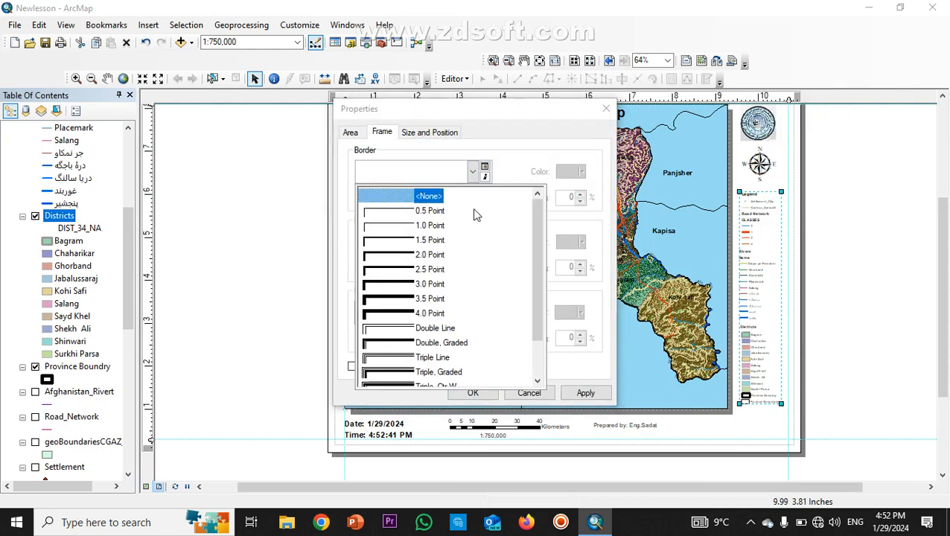
{"action": "left_click", "coordinate": [416, 217]}
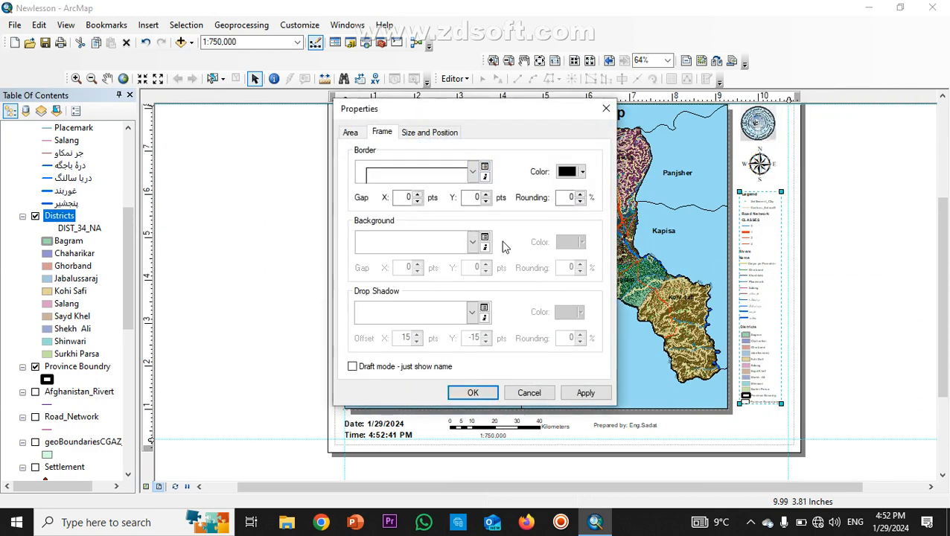
{"action": "left_click", "coordinate": [585, 392]}
{"action": "left_click", "coordinate": [473, 392]}
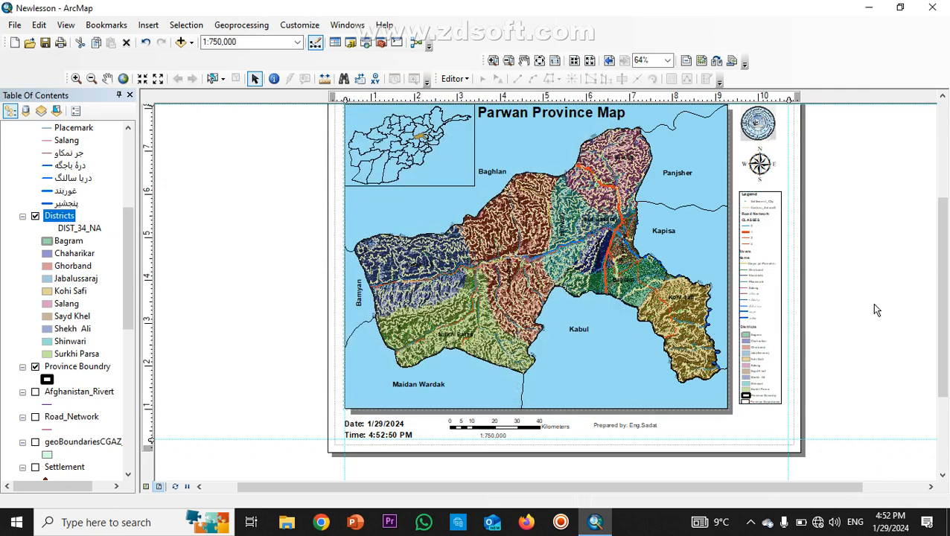
{"action": "left_click", "coordinate": [873, 304]}
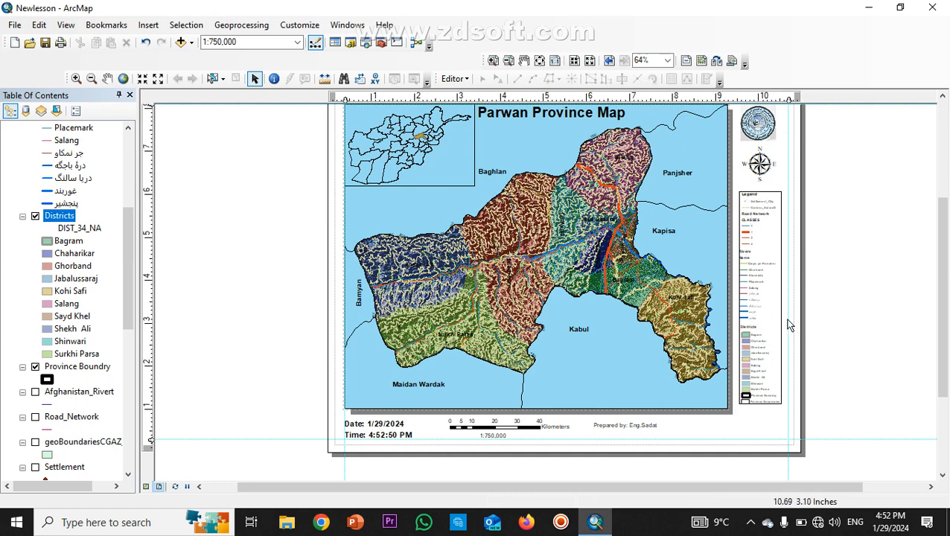
Step: Insert a new Microsoft Excel 97-2003 Worksheet object into the map layout
{"action": "left_click", "coordinate": [149, 26]}
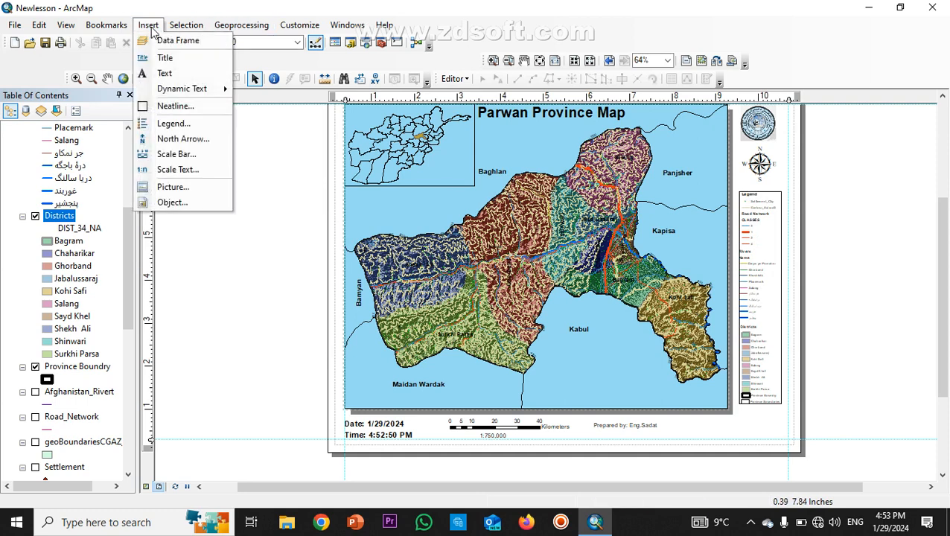
{"action": "left_click", "coordinate": [196, 208]}
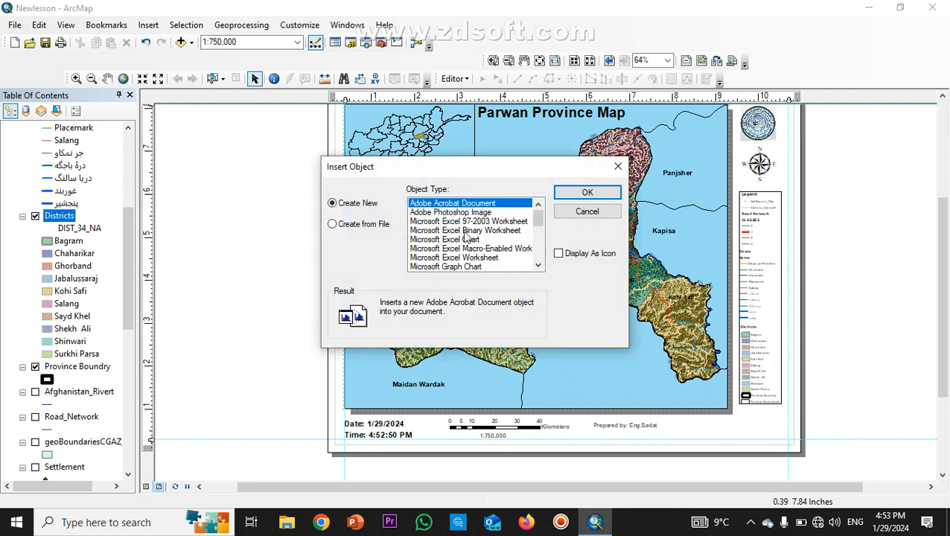
{"action": "left_click", "coordinate": [466, 232]}
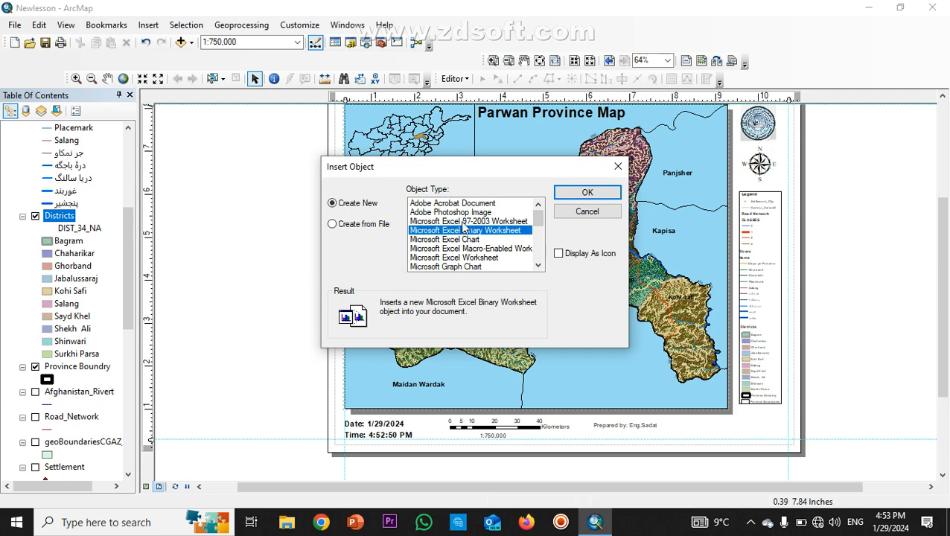
{"action": "left_click", "coordinate": [464, 221]}
{"action": "left_click", "coordinate": [587, 192]}
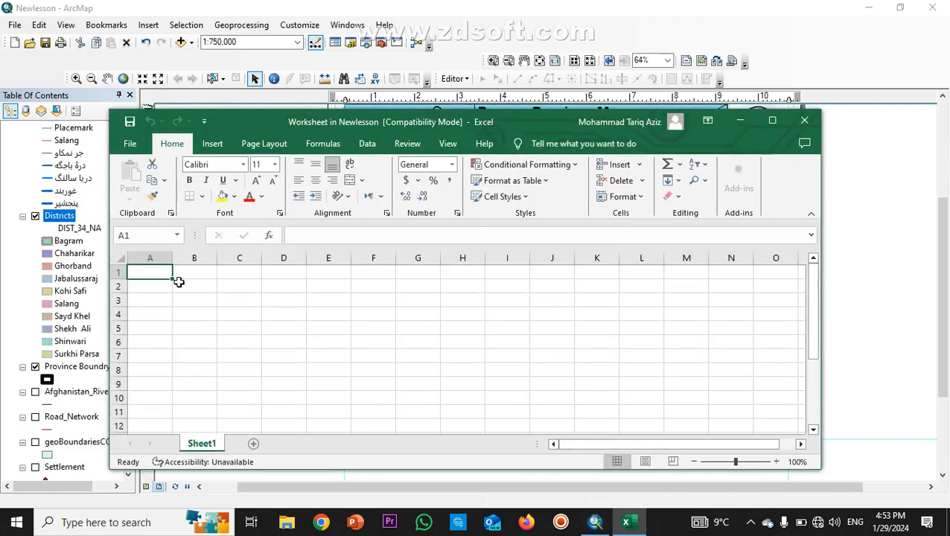
Step: Apply all borders to cells A1:B2 of the embedded worksheet and close it to return to the layout
{"action": "left_click_drag", "start_coordinate": [166, 277], "coordinate": [185, 308]}
{"action": "left_click", "coordinate": [157, 280]}
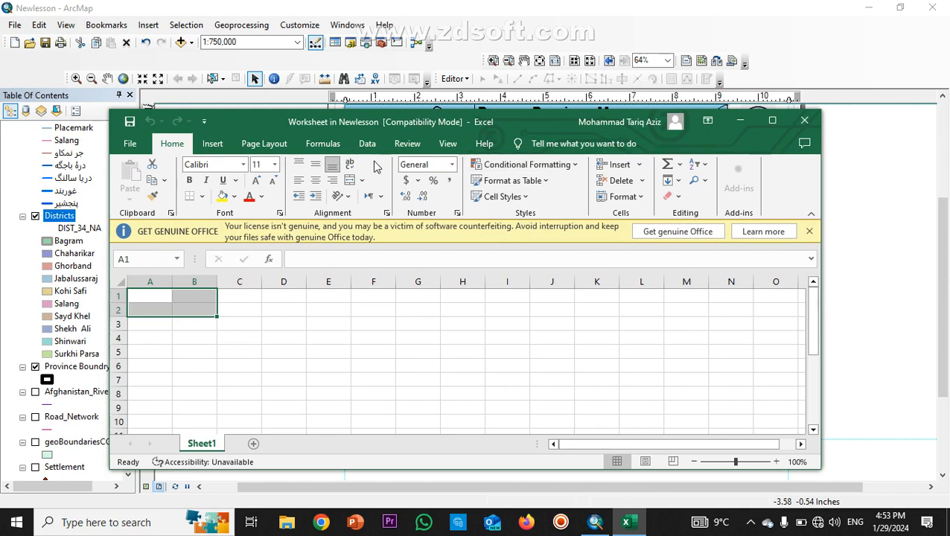
{"action": "left_click", "coordinate": [213, 144]}
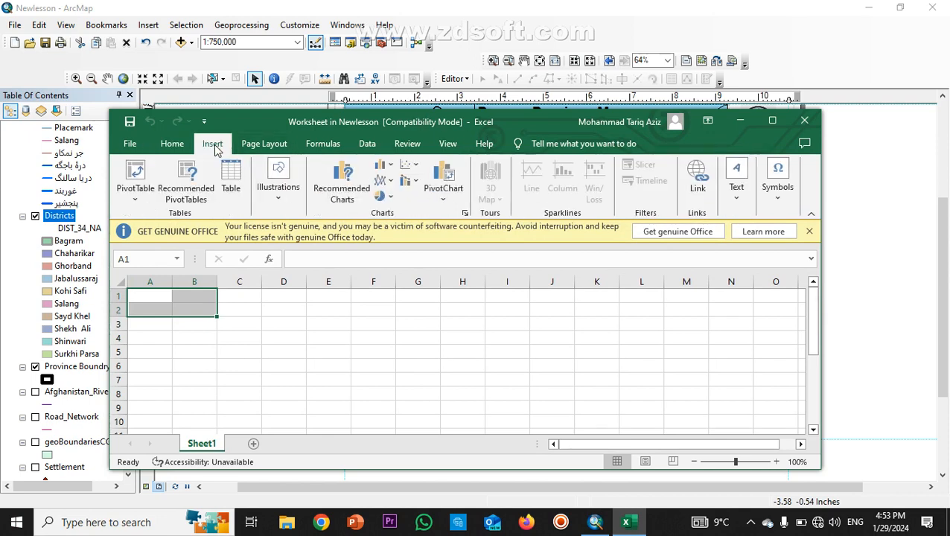
{"action": "left_click", "coordinate": [252, 147]}
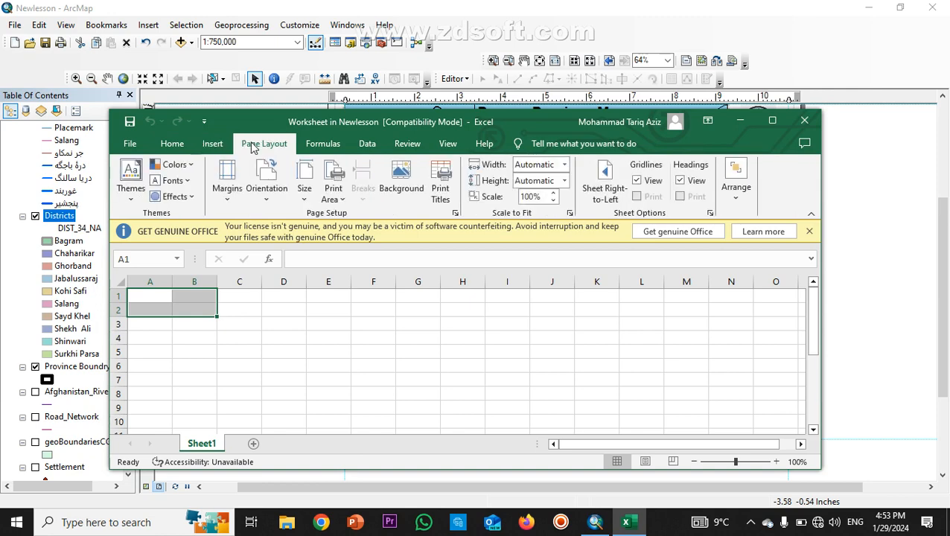
{"action": "left_click", "coordinate": [321, 145]}
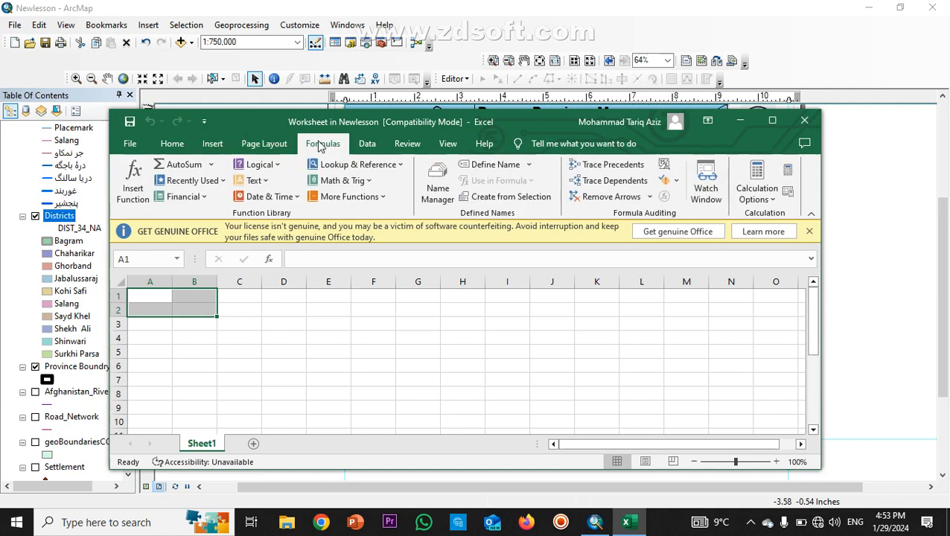
{"action": "left_click", "coordinate": [168, 147]}
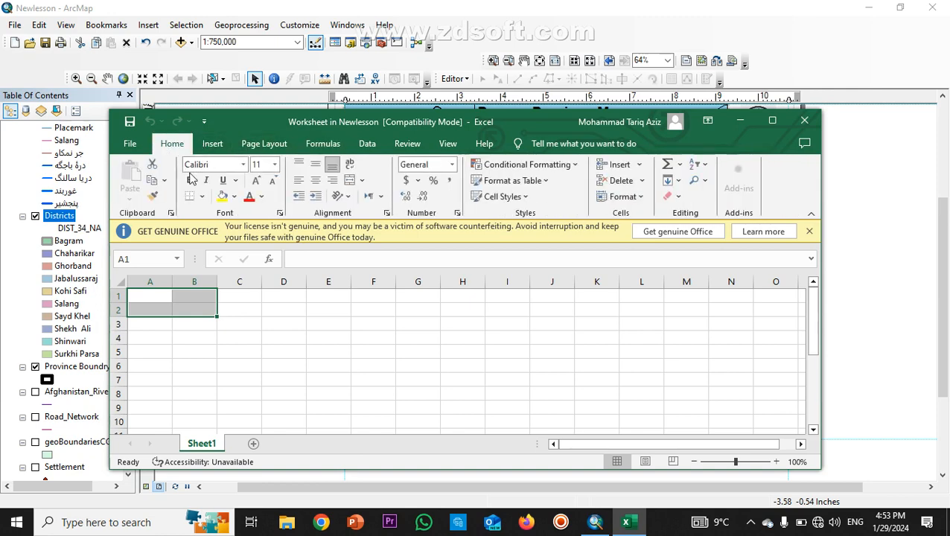
{"action": "left_click", "coordinate": [202, 196]}
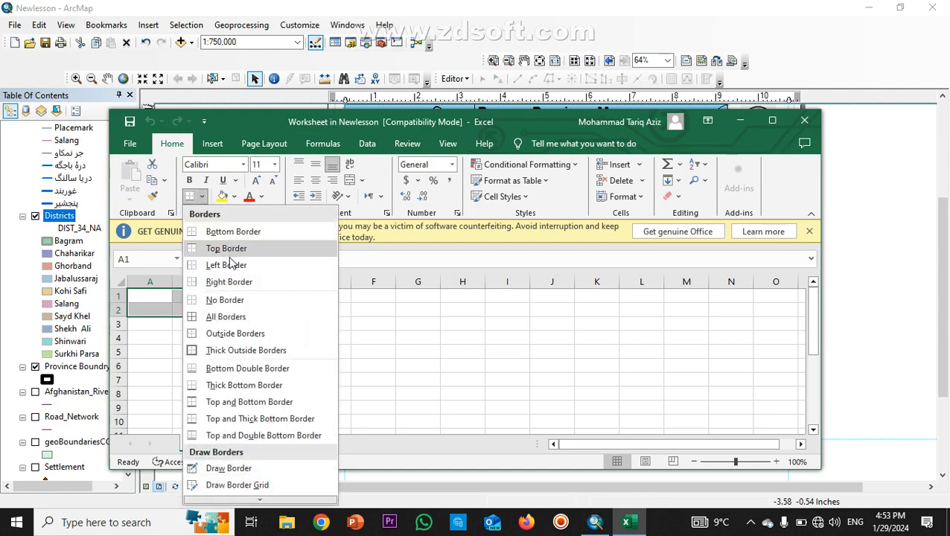
{"action": "left_click", "coordinate": [222, 317]}
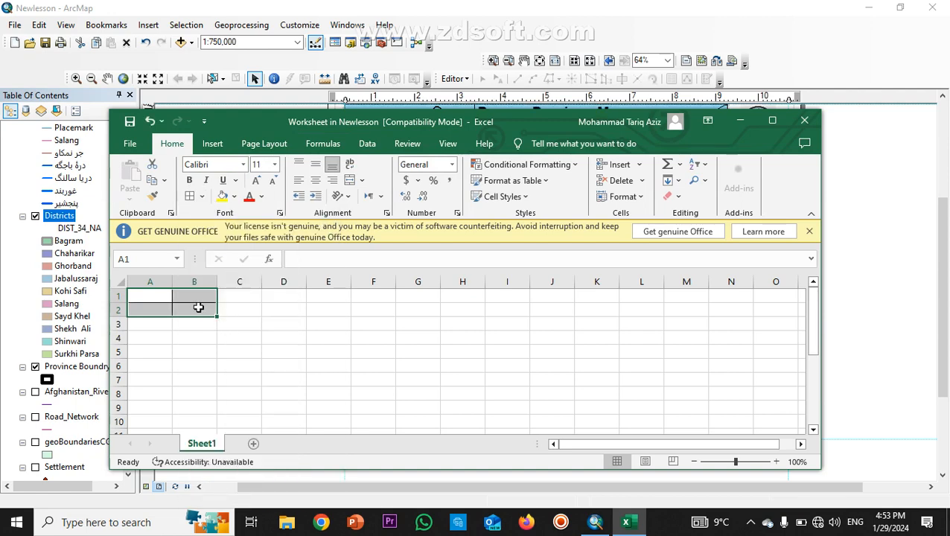
{"action": "left_click", "coordinate": [802, 128]}
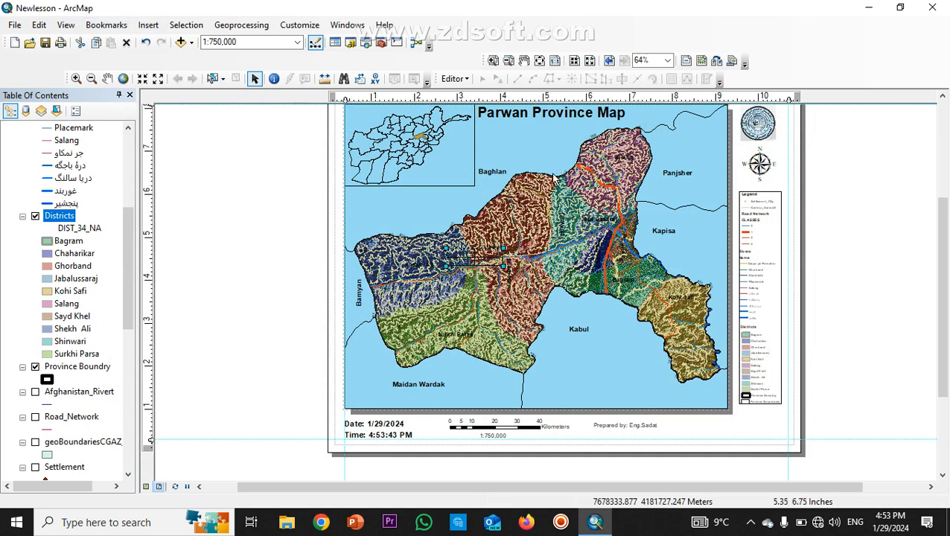
Step: Move the worksheet table below the legend and enlarge it to fill the page corner up to the guides
{"action": "left_click_drag", "start_coordinate": [476, 257], "coordinate": [758, 426]}
{"action": "left_click", "coordinate": [777, 426]}
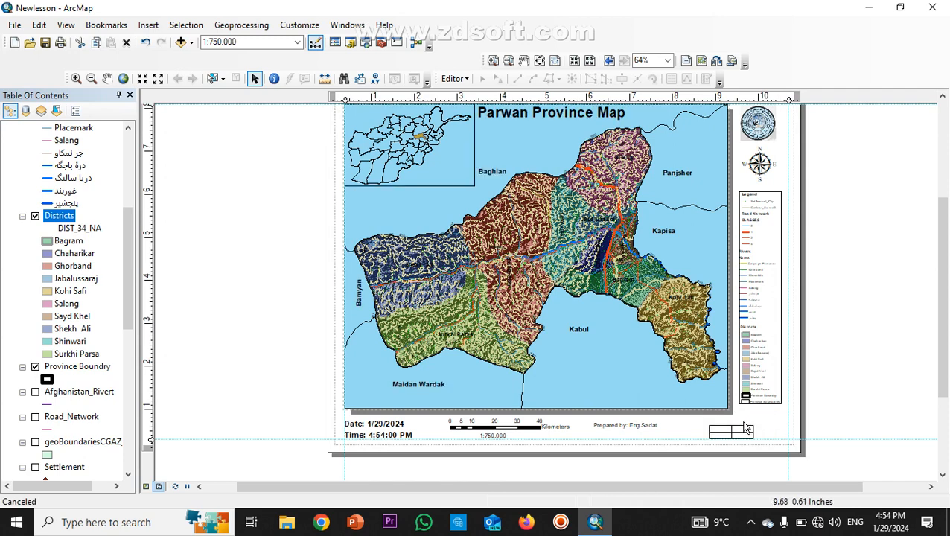
{"action": "left_click", "coordinate": [746, 431]}
{"action": "left_click_drag", "start_coordinate": [755, 426], "coordinate": [789, 415]}
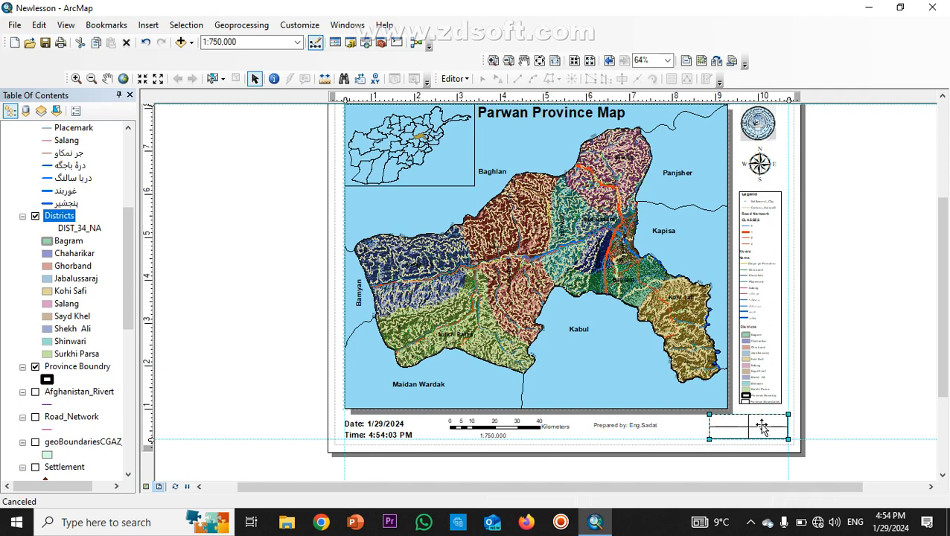
Step: Open the embedded worksheet table for editing, check its bordered cells A1:B2, and close it to return to the layout
{"action": "double_click", "coordinate": [762, 426]}
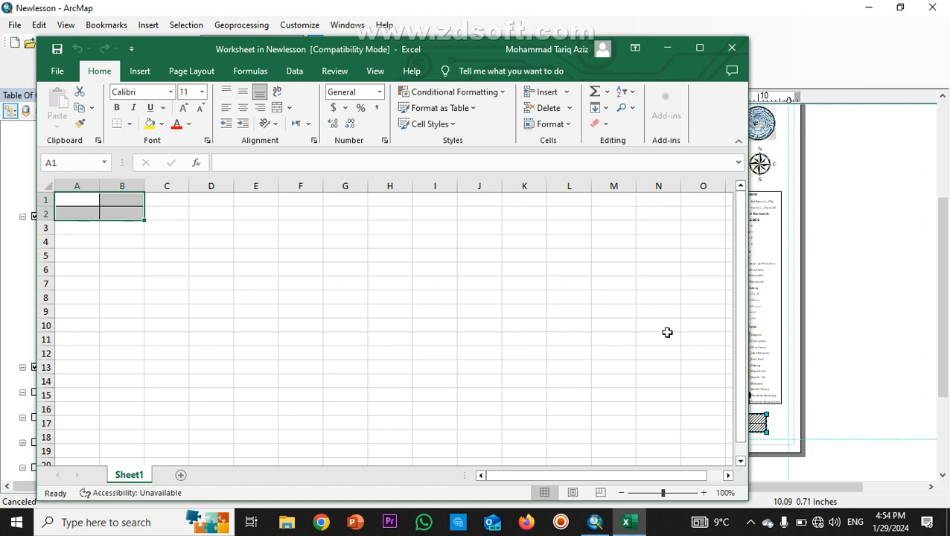
{"action": "left_click", "coordinate": [125, 211]}
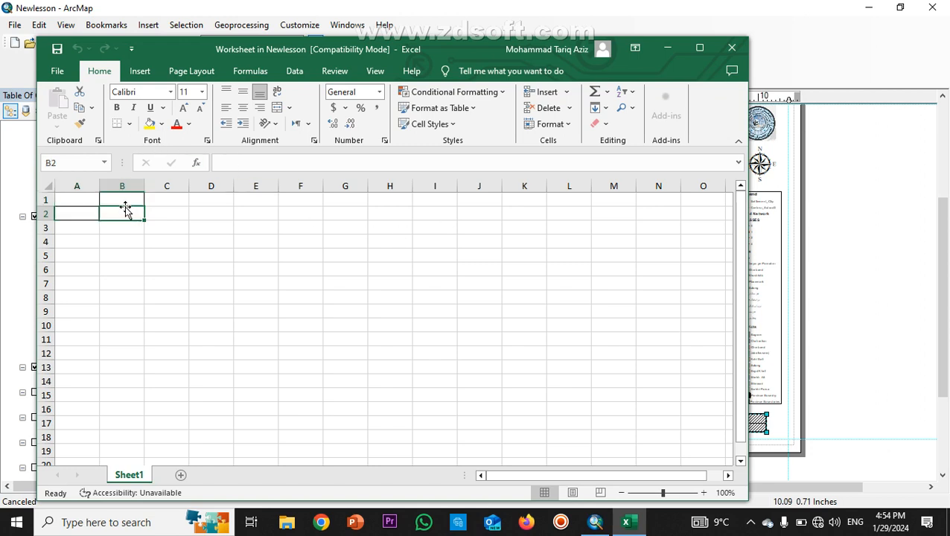
{"action": "left_click", "coordinate": [128, 201]}
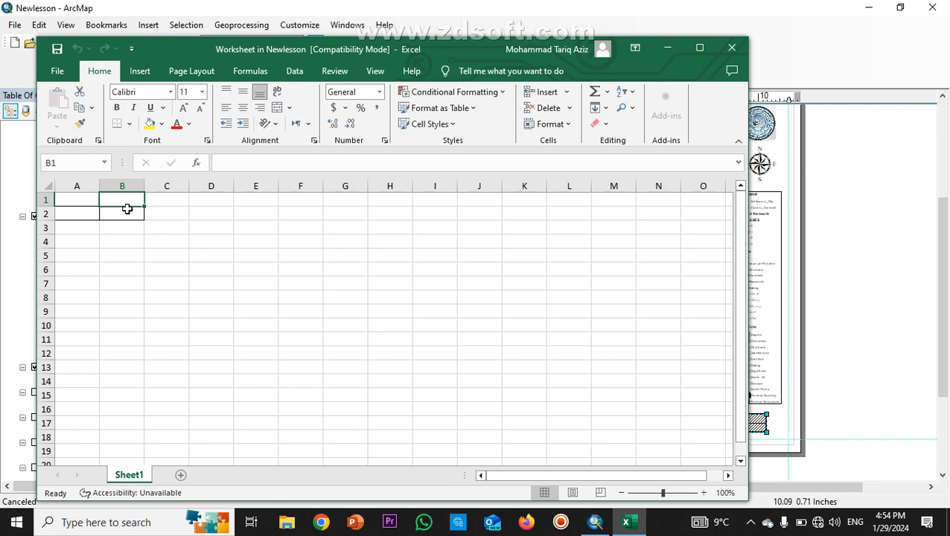
{"action": "left_click", "coordinate": [128, 212]}
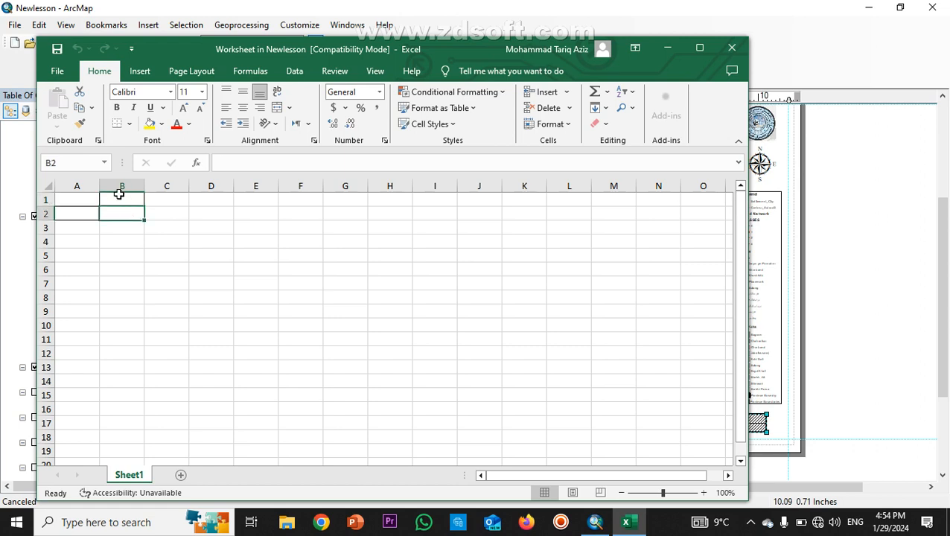
{"action": "left_click", "coordinate": [121, 194]}
{"action": "left_click", "coordinate": [120, 213]}
{"action": "left_click", "coordinate": [65, 204]}
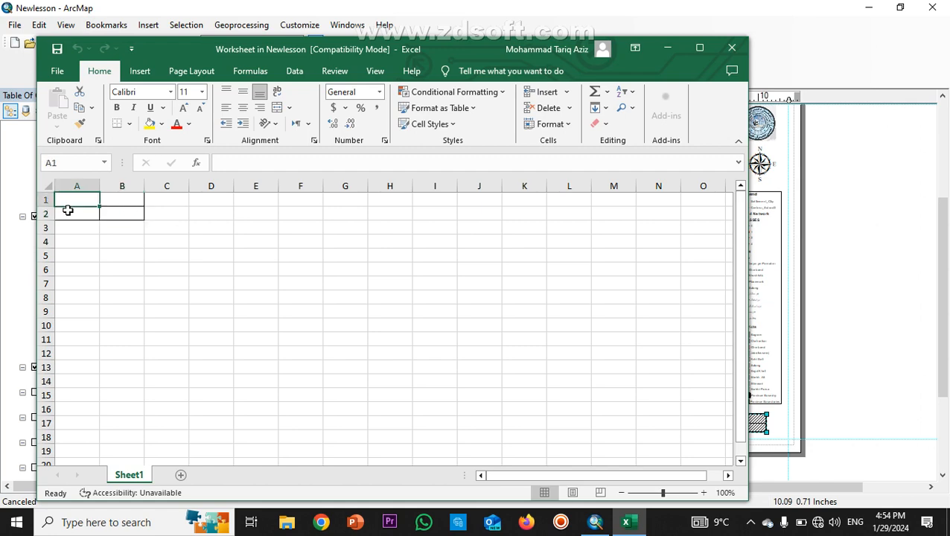
{"action": "left_click", "coordinate": [69, 212]}
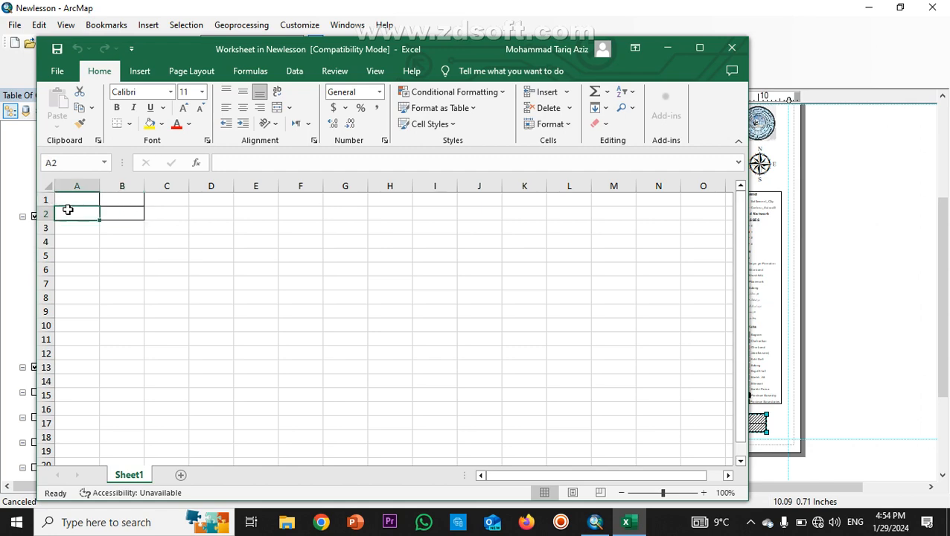
{"action": "left_click", "coordinate": [732, 47]}
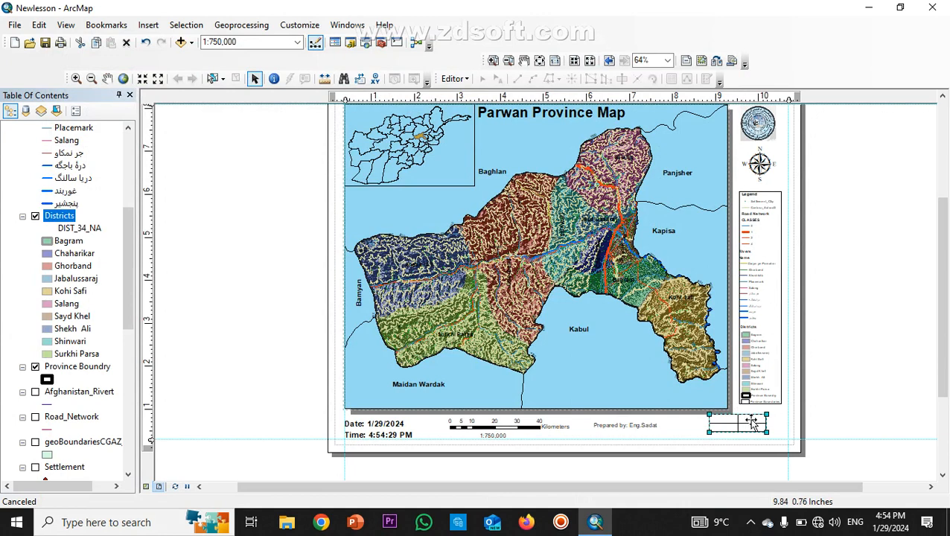
Step: Reposition the worksheet table below the legend, stretch it to the page-corner guides, and deselect it
{"action": "left_click_drag", "start_coordinate": [752, 418], "coordinate": [760, 424]}
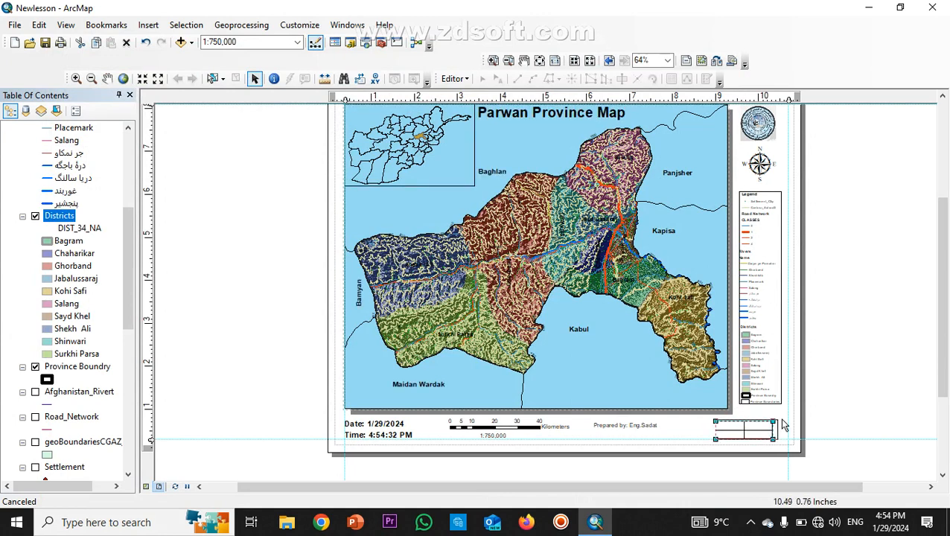
{"action": "left_click_drag", "start_coordinate": [785, 417], "coordinate": [787, 417]}
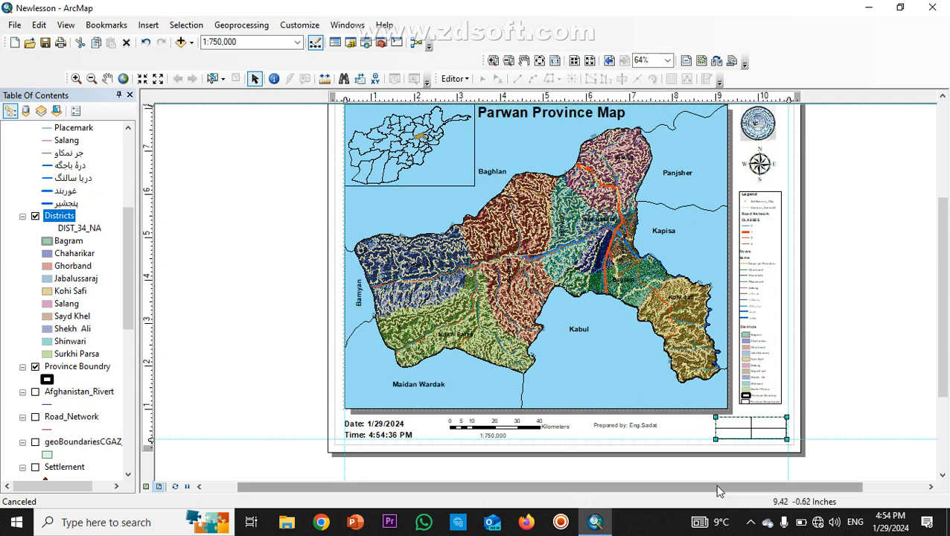
{"action": "left_click", "coordinate": [908, 396]}
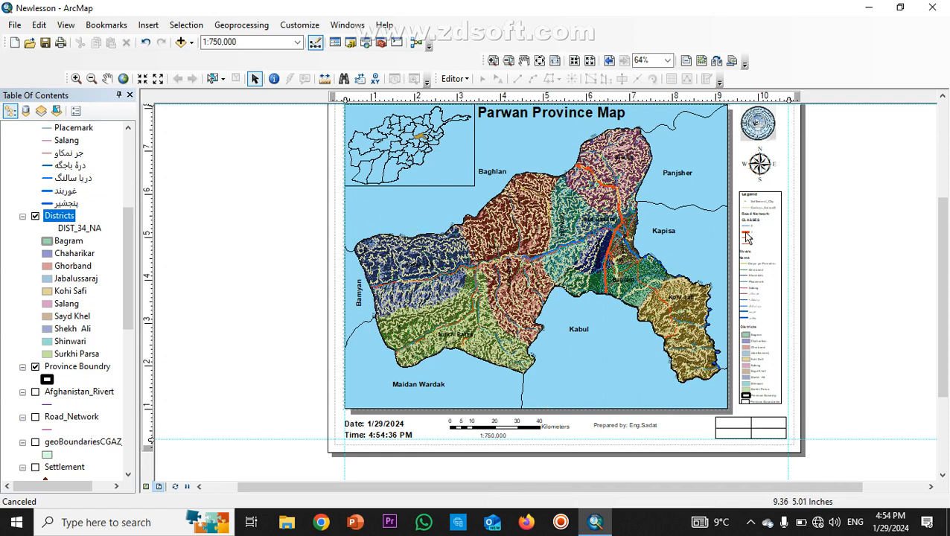
{"action": "scroll", "coordinate": [829, 439], "scroll_direction": "down", "scroll_amount": 1}
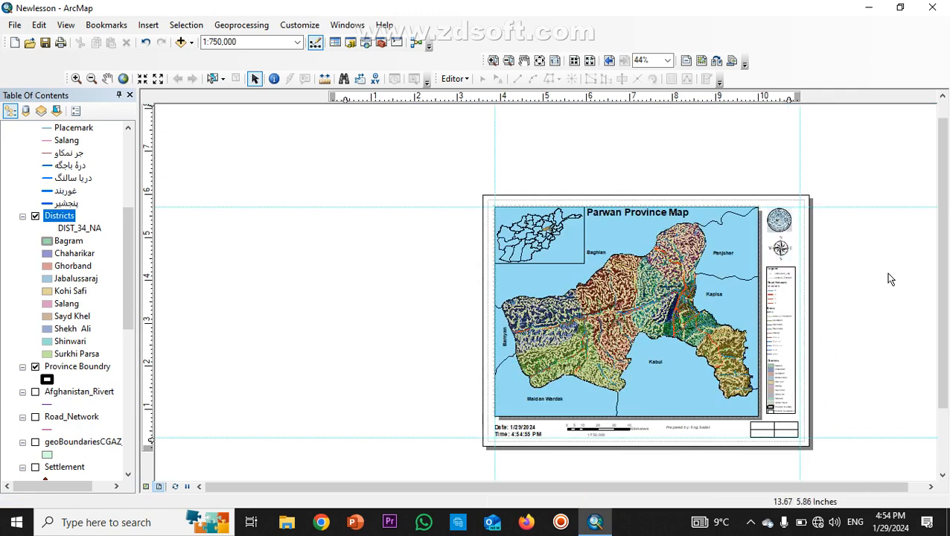
{"action": "left_click", "coordinate": [750, 522]}
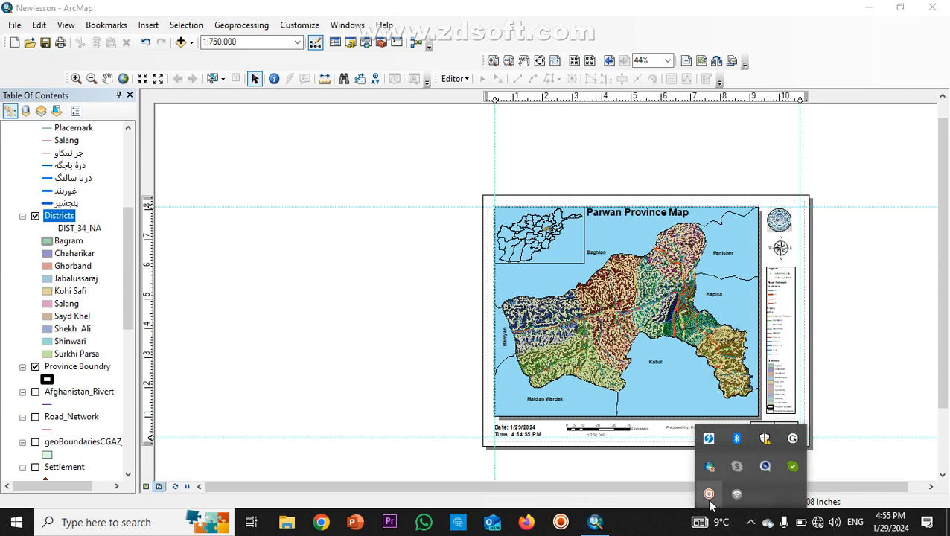
{"action": "left_click", "coordinate": [710, 498]}
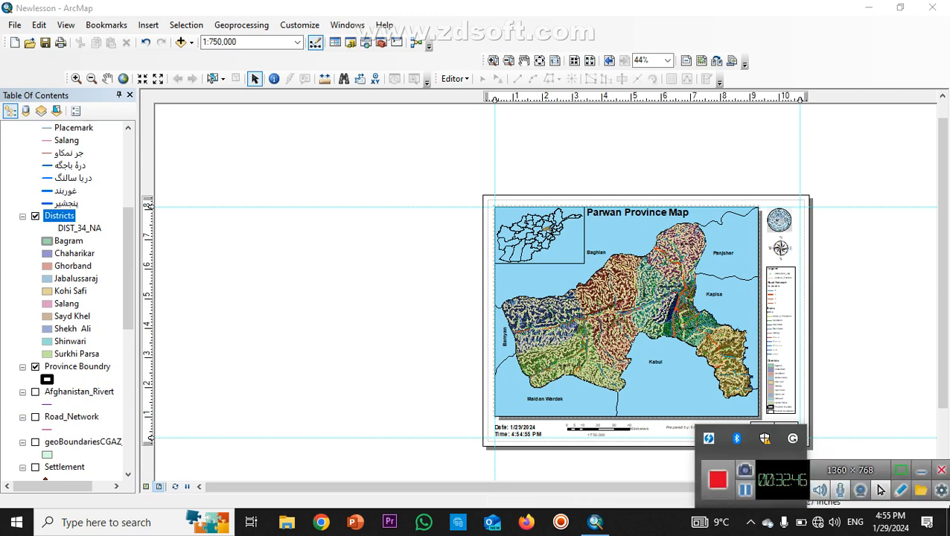
{"action": "left_click", "coordinate": [920, 474]}
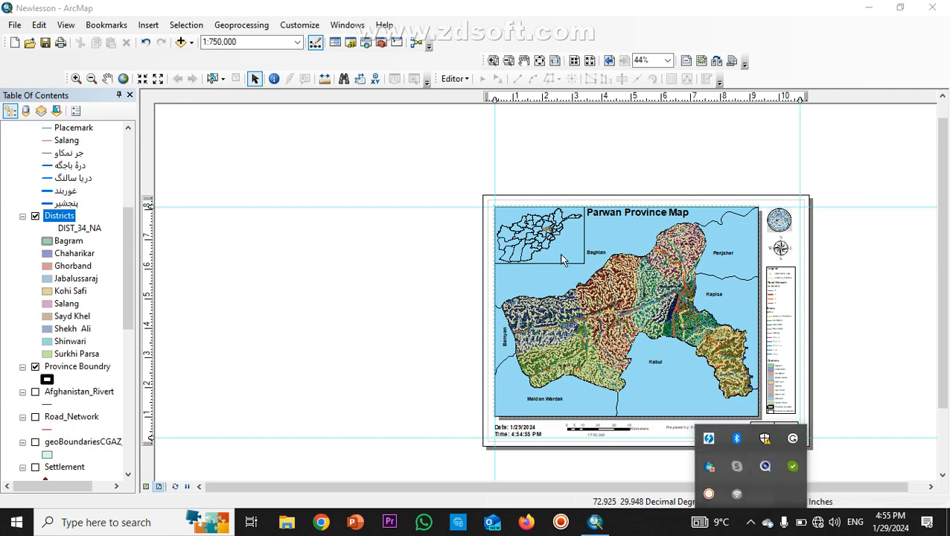
{"action": "scroll", "coordinate": [359, 193], "scroll_direction": "down", "scroll_amount": 1}
{"action": "scroll", "coordinate": [359, 192], "scroll_direction": "down", "scroll_amount": 1}
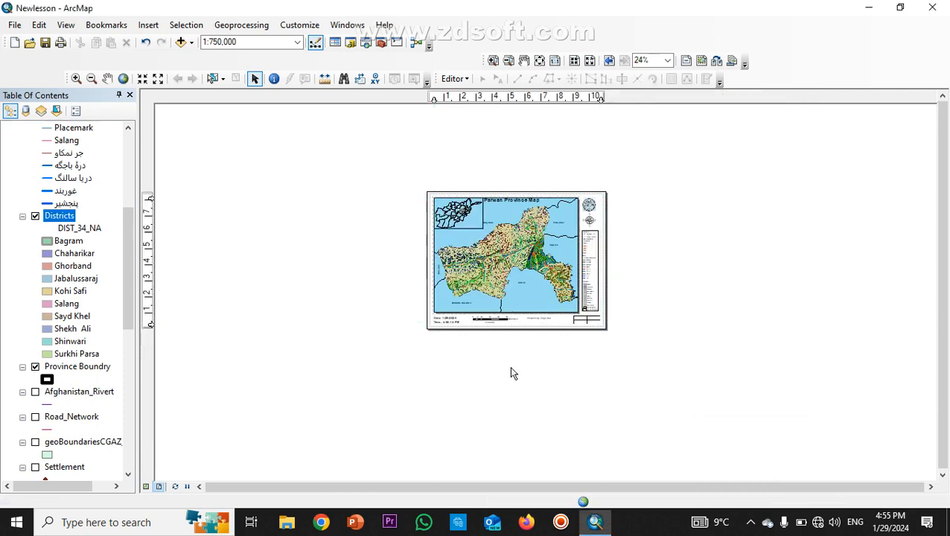
{"action": "scroll", "coordinate": [465, 215], "scroll_direction": "up", "scroll_amount": 2}
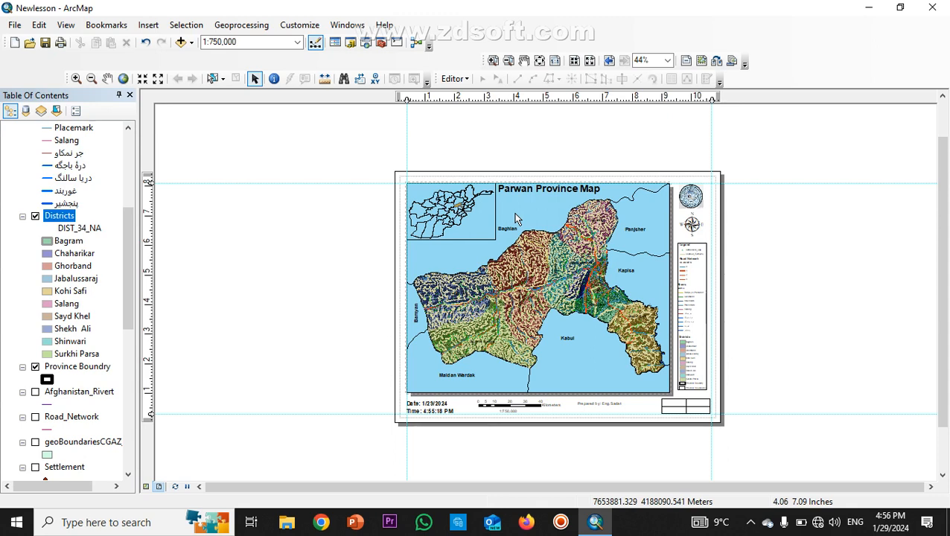
{"action": "left_click", "coordinate": [749, 523]}
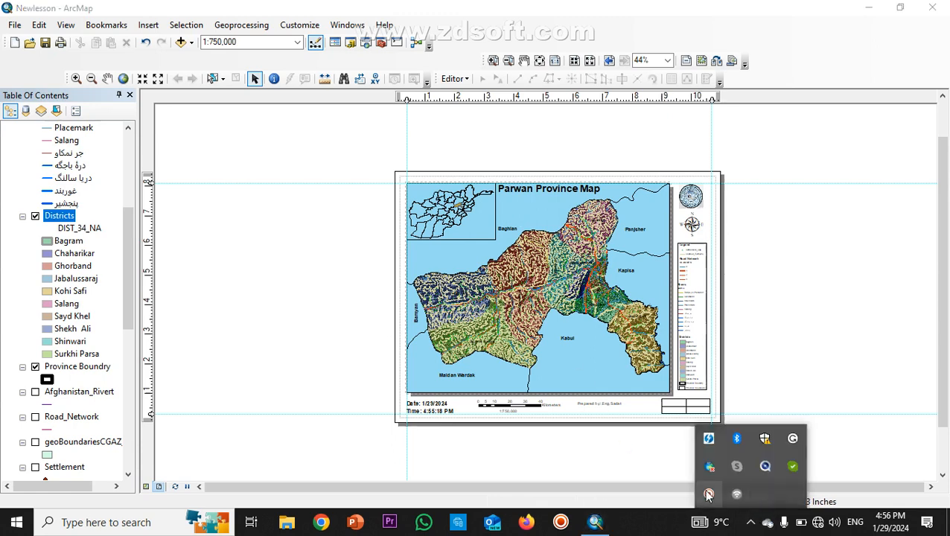
{"action": "left_click", "coordinate": [709, 494]}
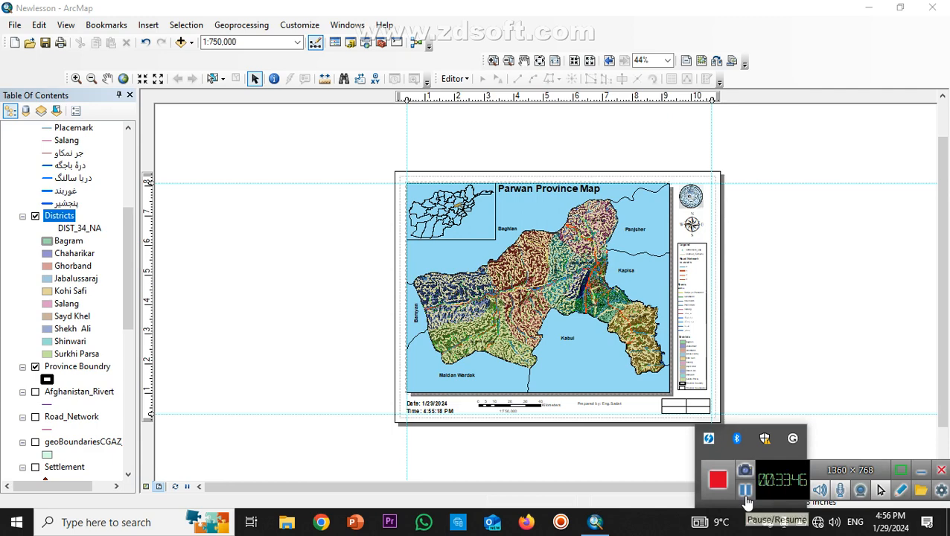